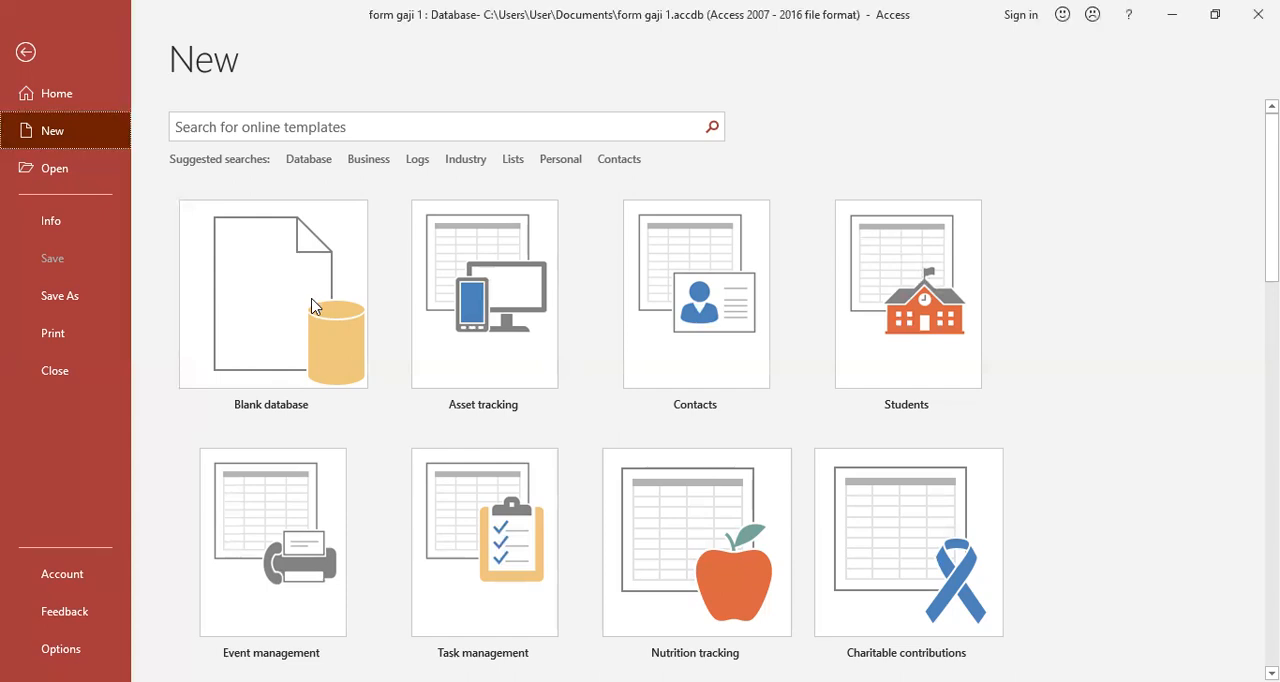
Create a blank database with the file name Aplikasi Penggajian.
left_click(283, 331)
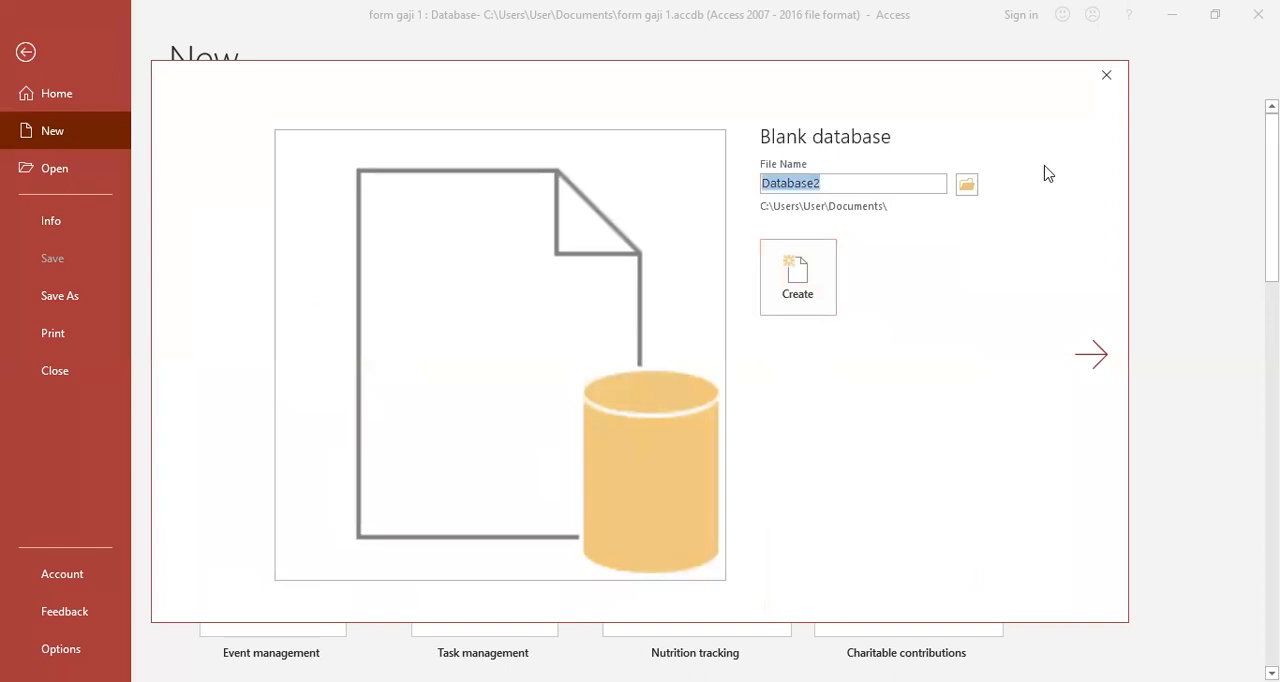
key("BackSpace")
type("f")
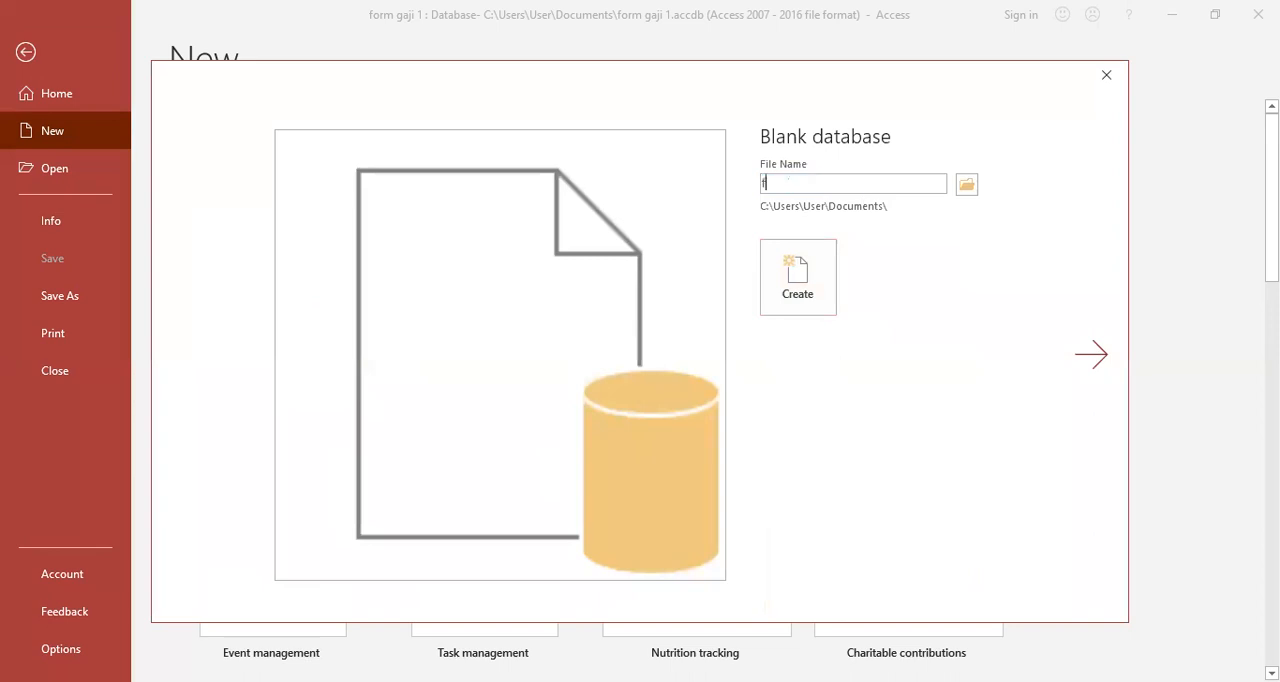
type("orm P")
key("BackSpace")
key("BackSpace")
key("BackSpace")
key("BackSpace")
key("BackSpace")
key("BackSpace")
type("Aplikasi Penggajian")
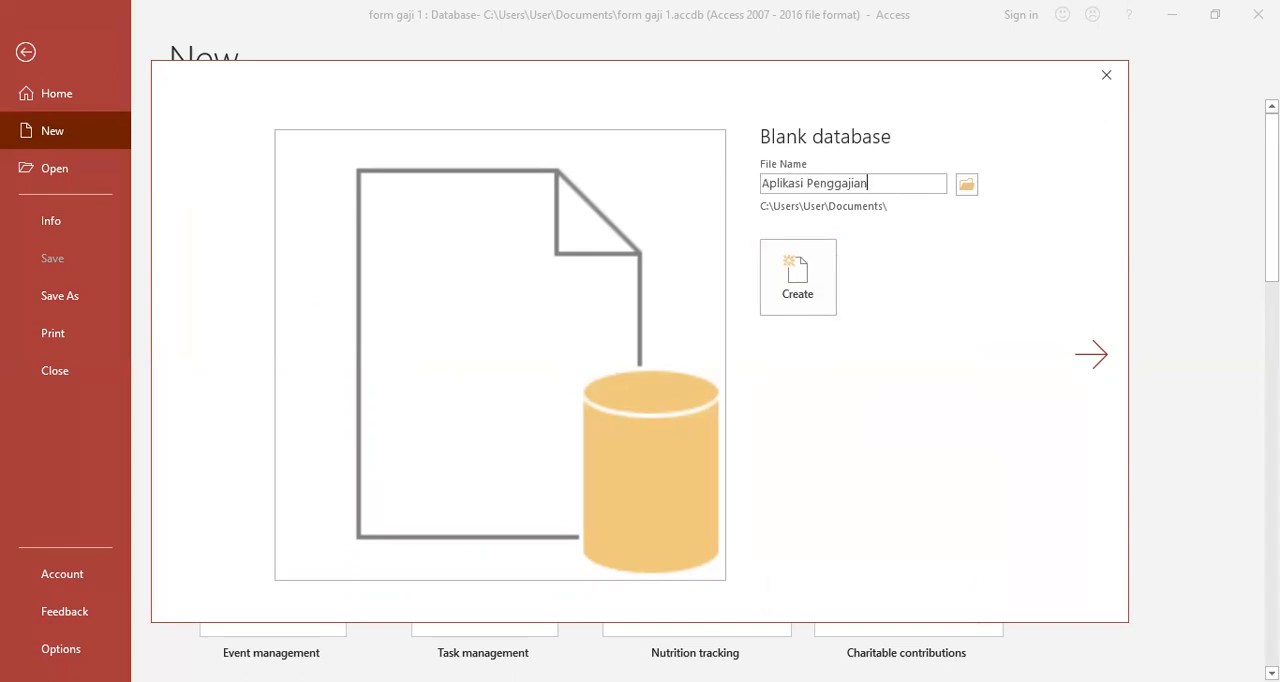
left_click(803, 292)
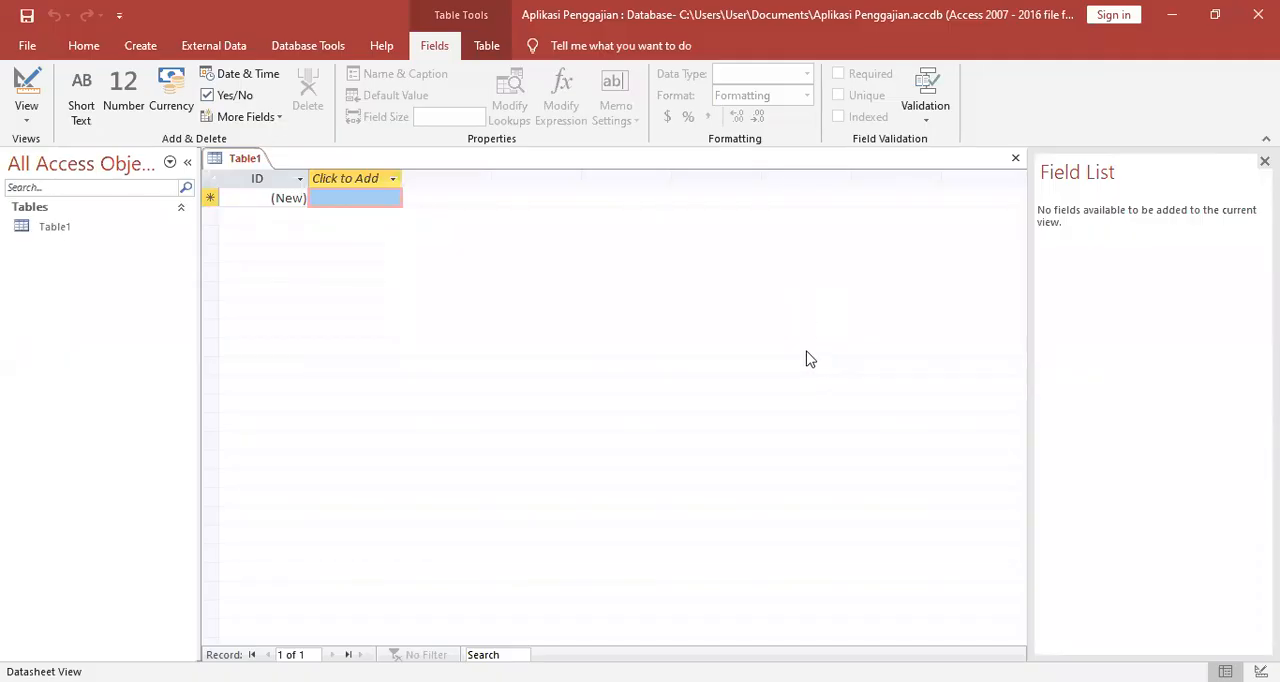
left_click(72, 230)
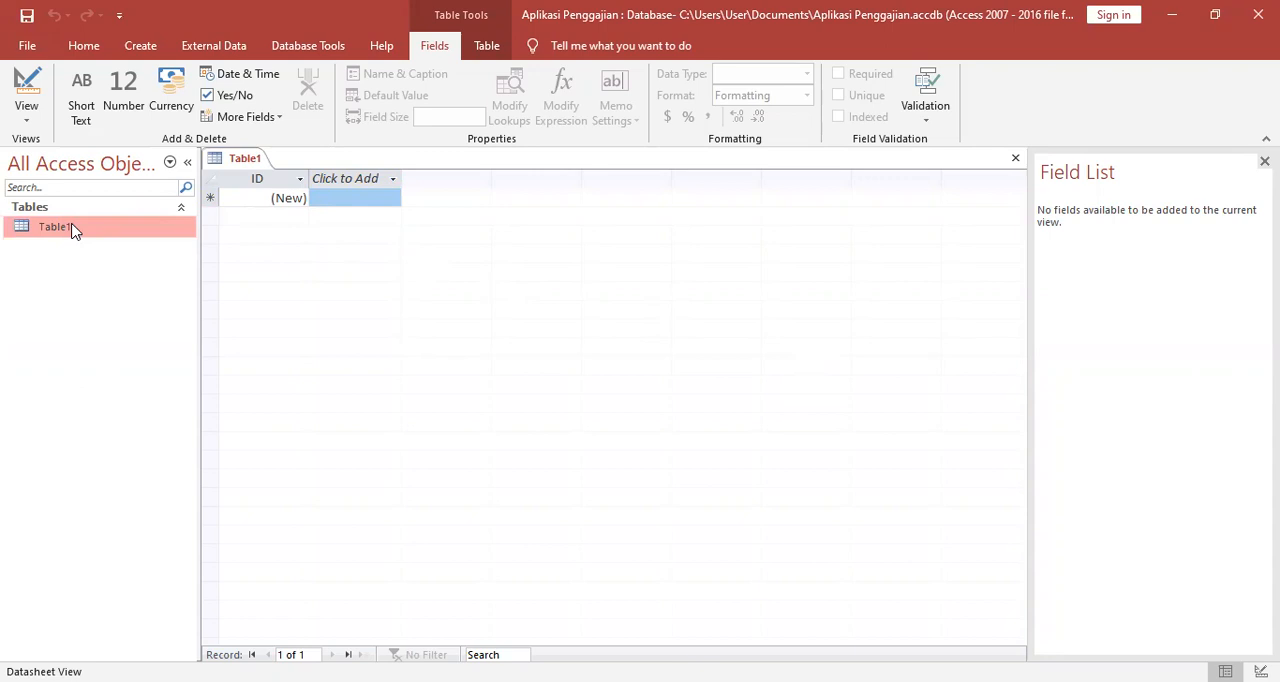
left_click(229, 165)
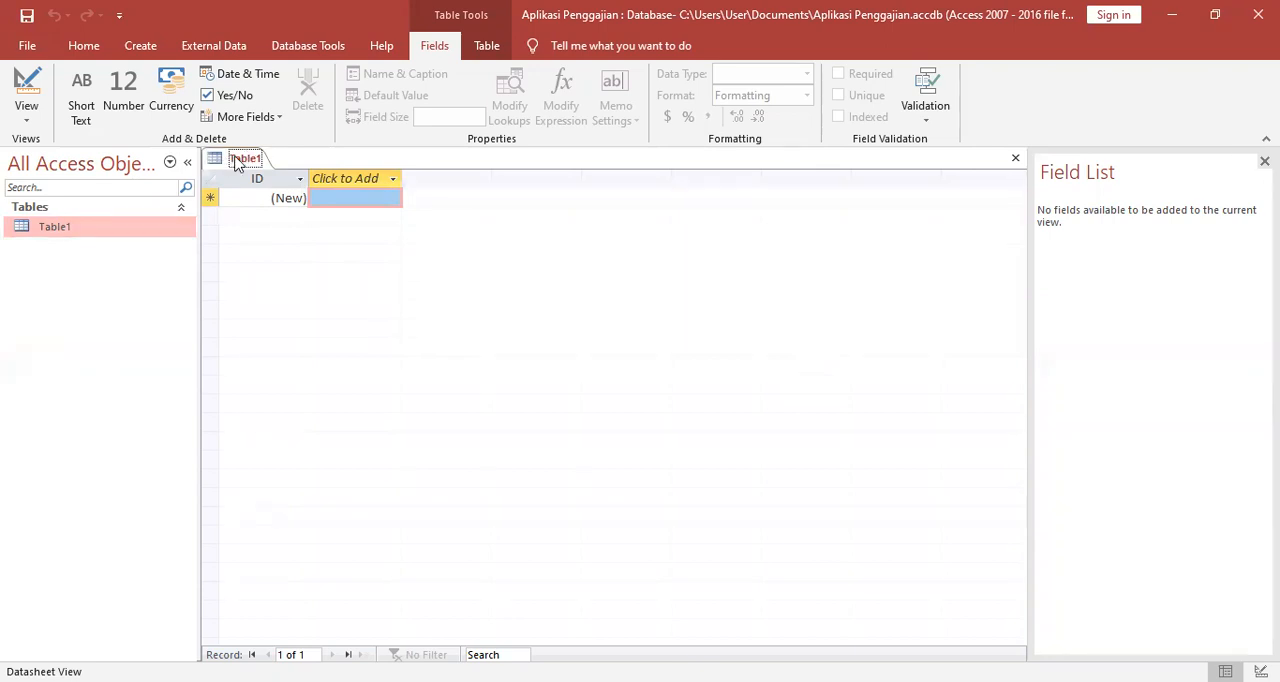
right_click(237, 164)
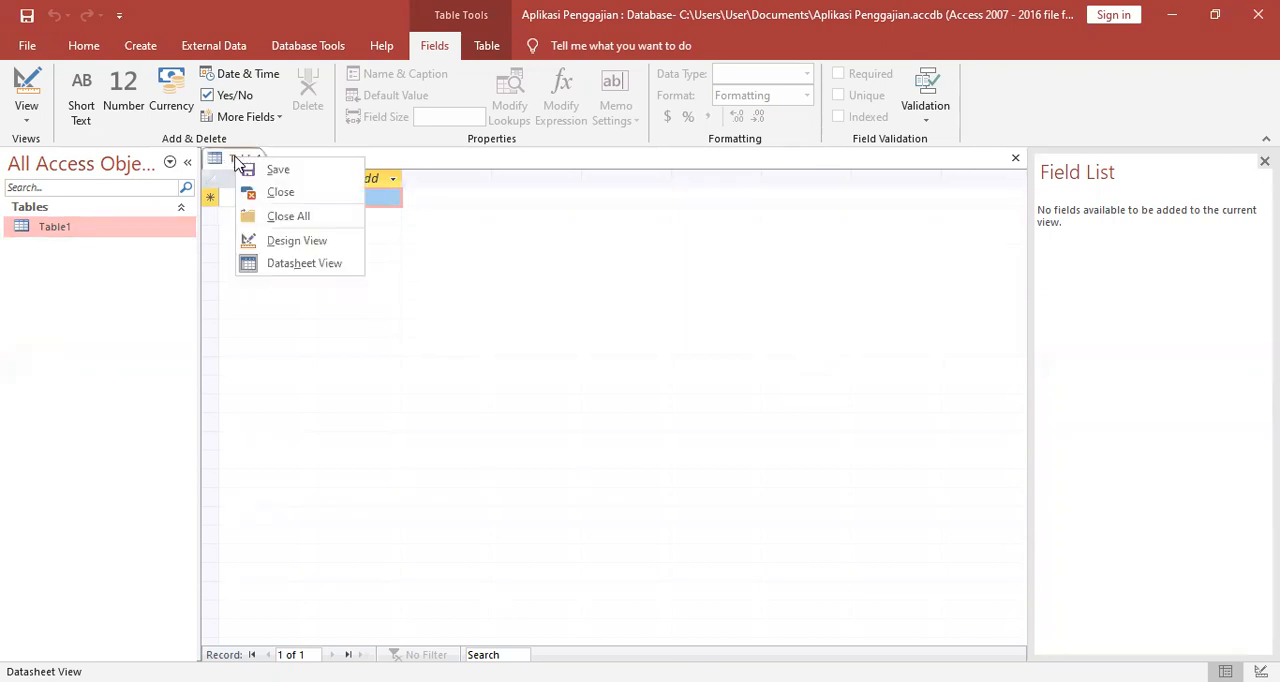
left_click(286, 242)
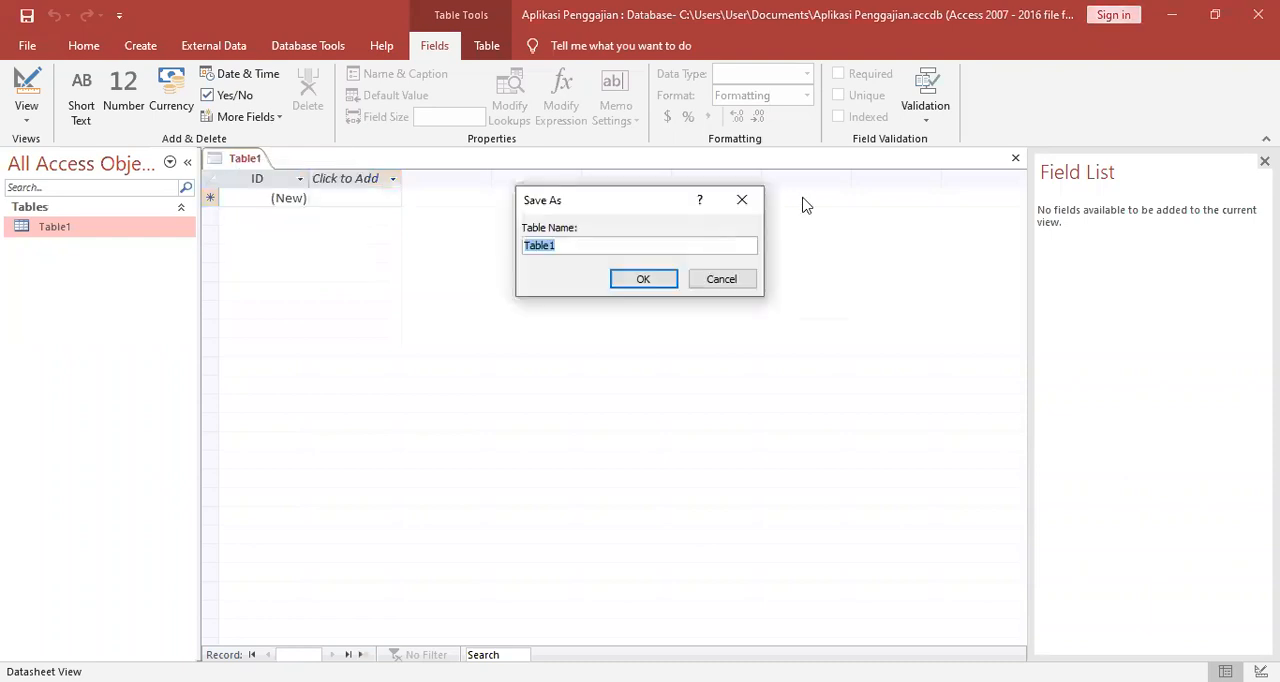
left_click(741, 200)
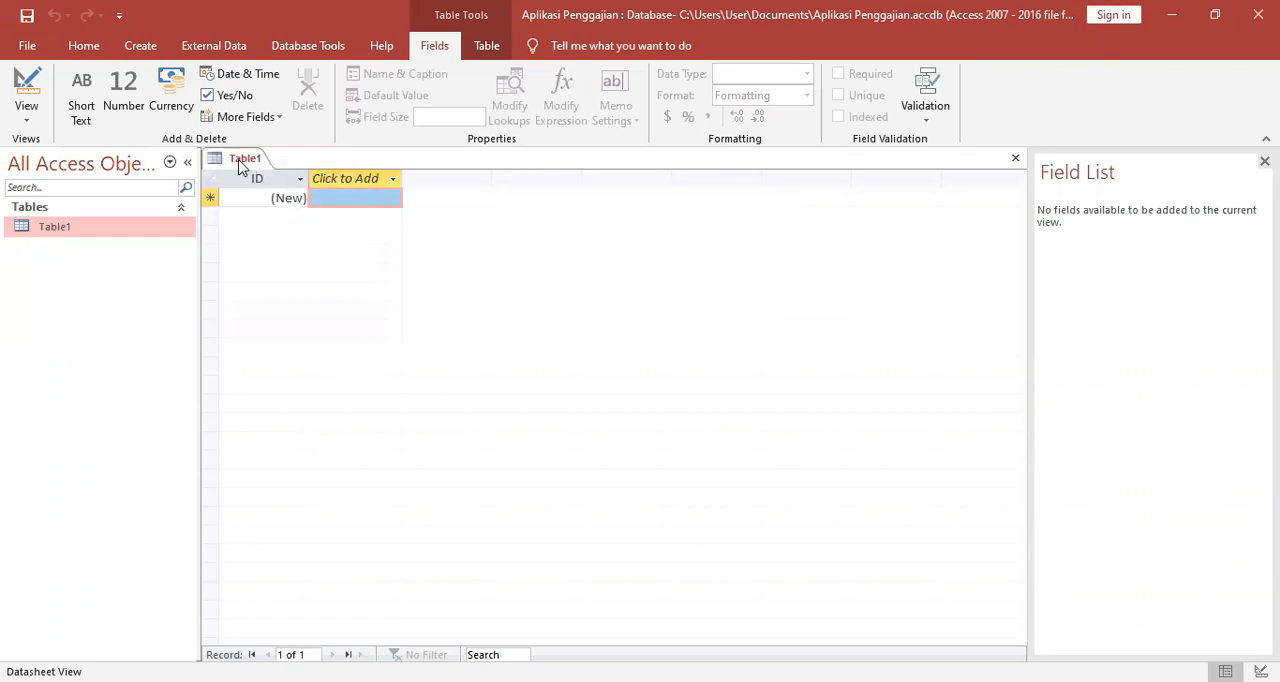
right_click(240, 166)
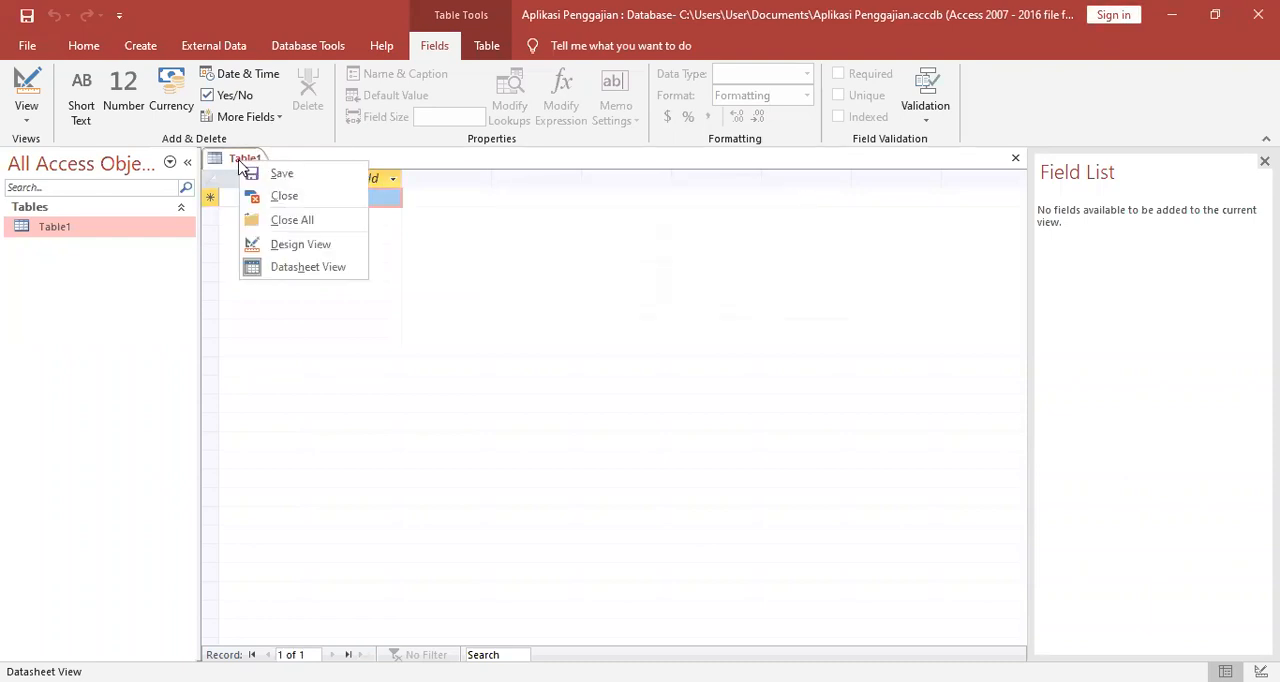
left_click(290, 244)
left_click(716, 282)
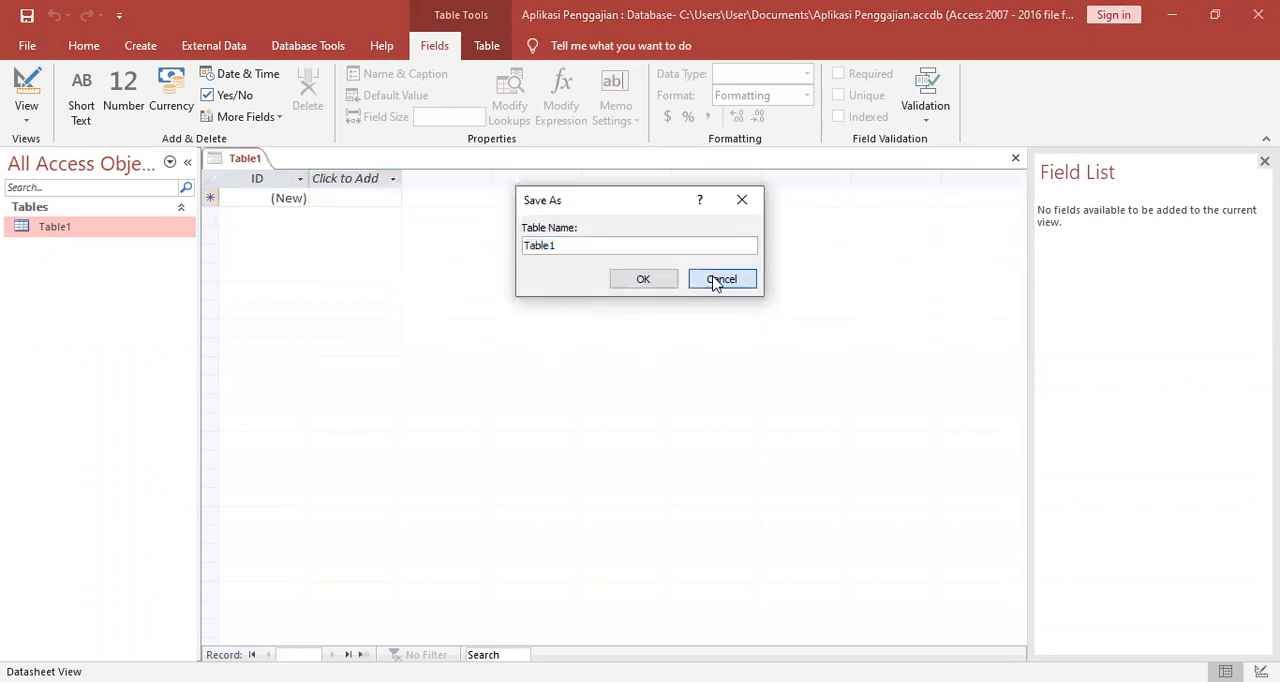
right_click(126, 229)
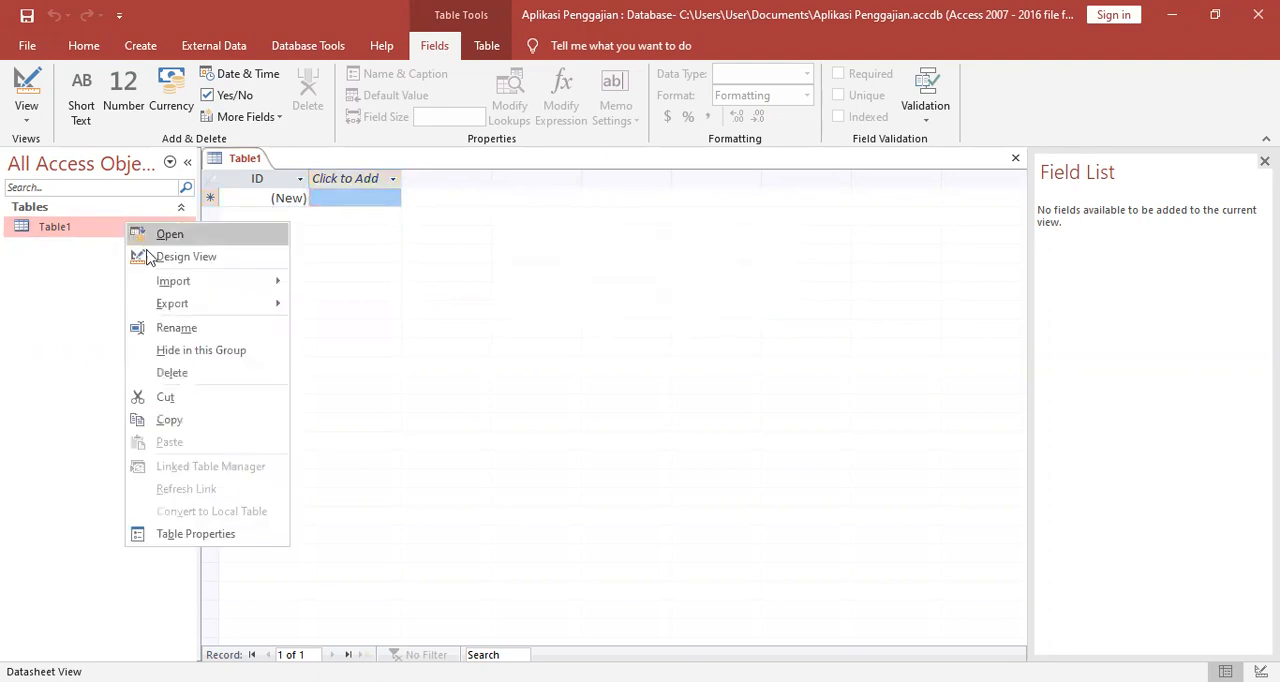
left_click(152, 260)
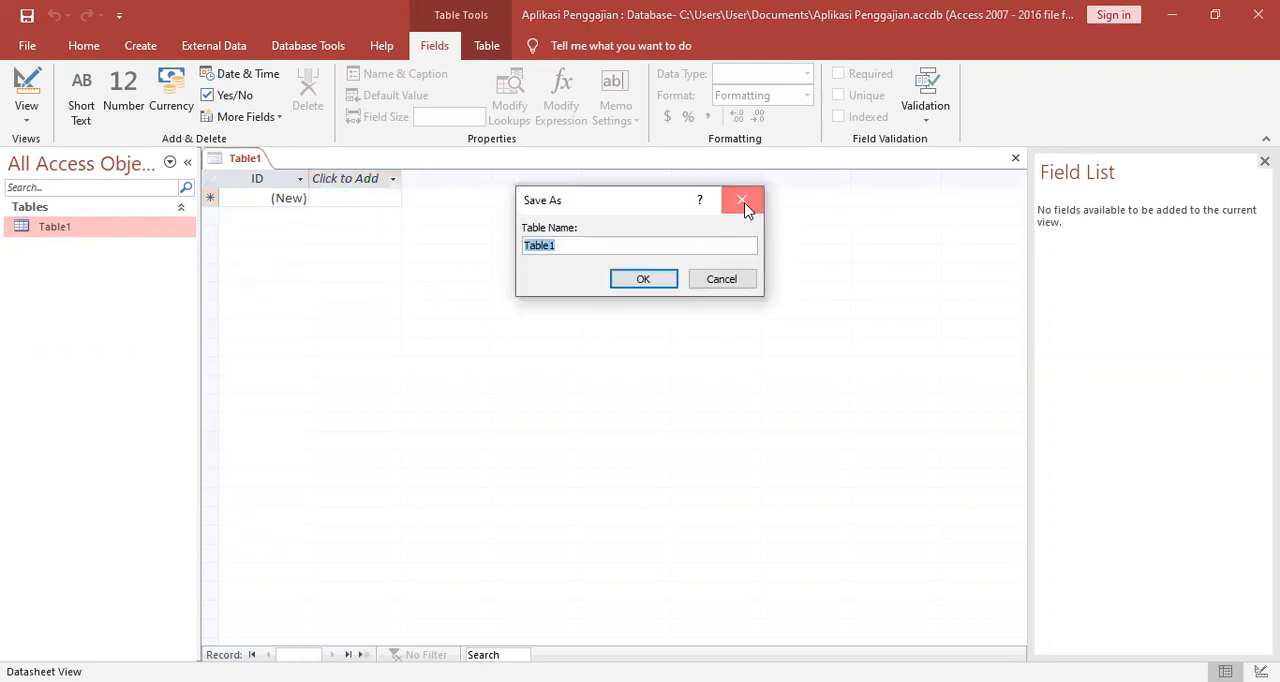
left_click(746, 205)
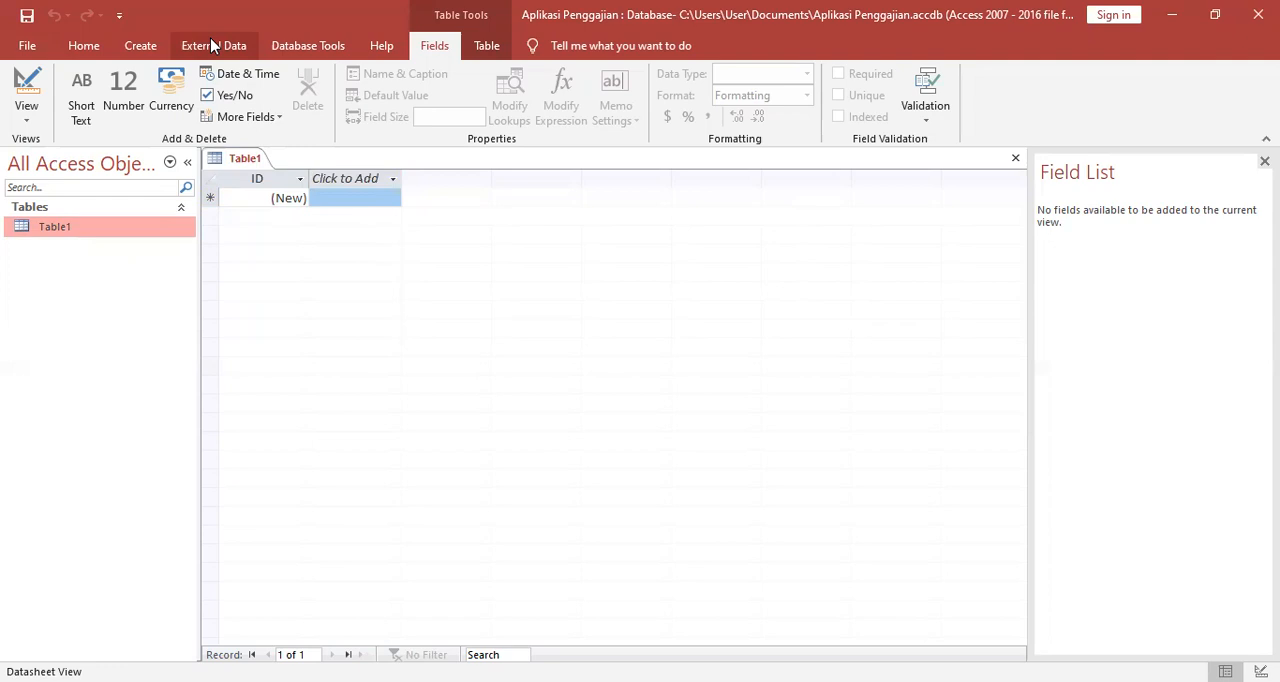
Create a second table and switch it to Design View, saving it under the name Tkaryawan.
left_click(143, 47)
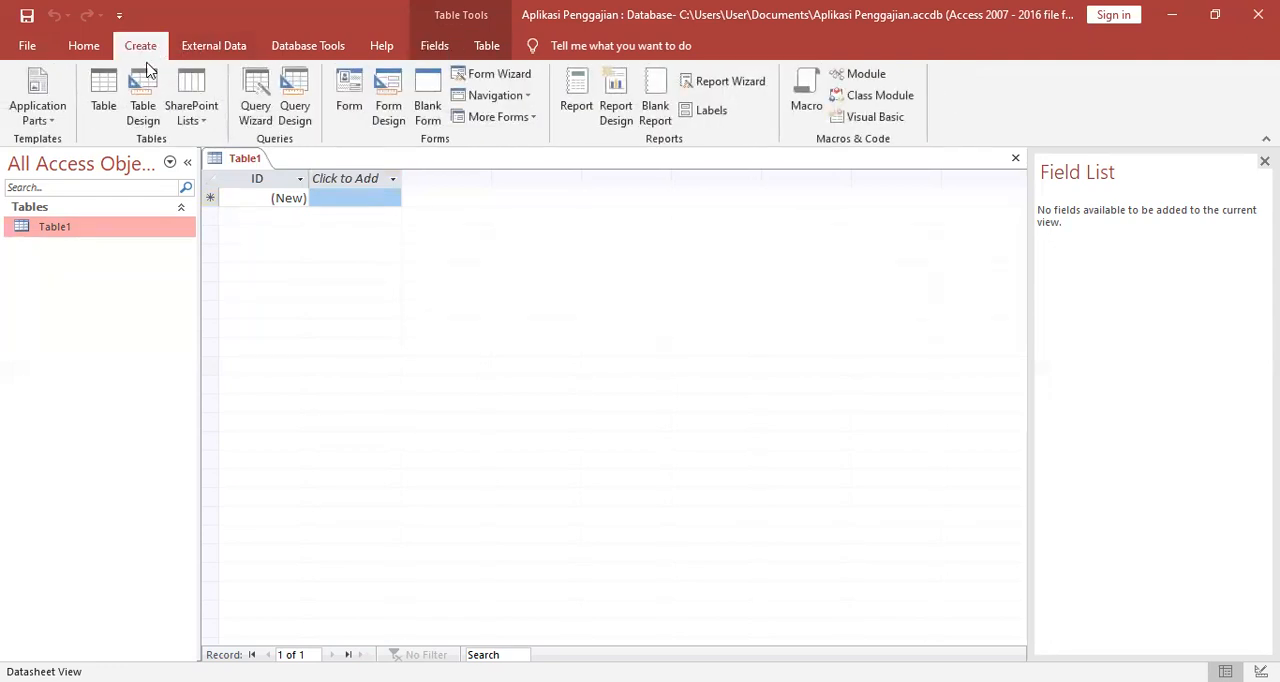
left_click(106, 94)
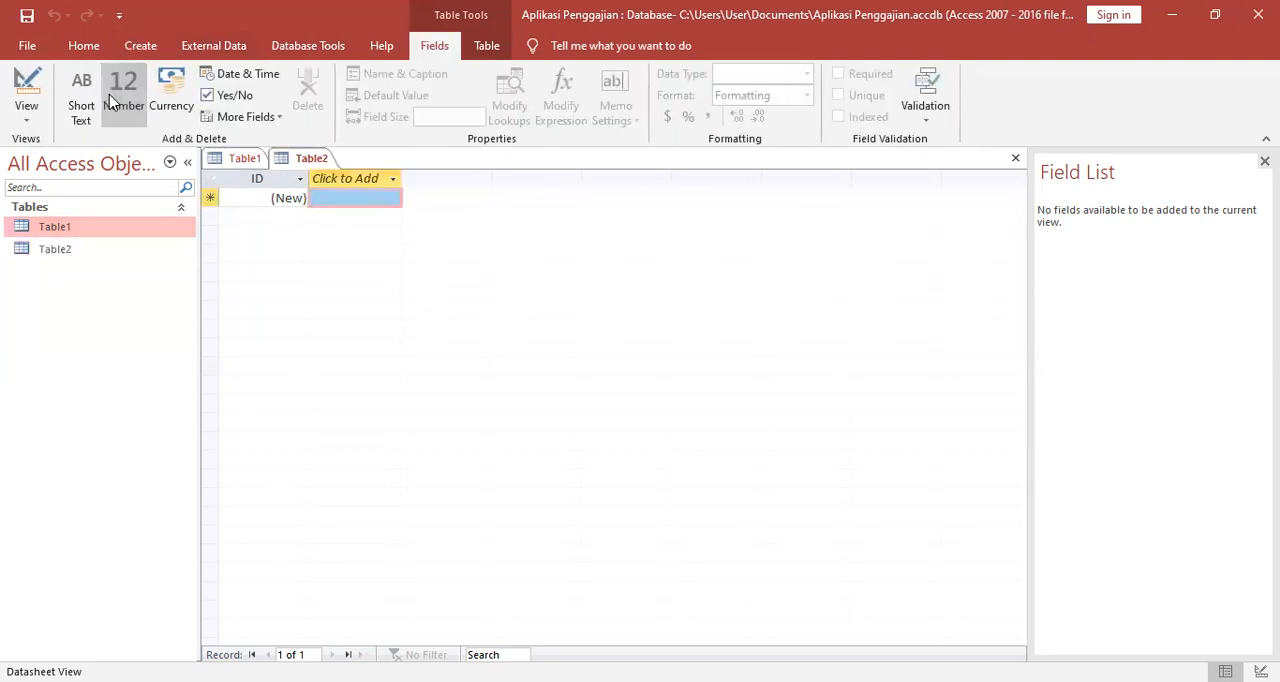
left_click(66, 249)
right_click(70, 255)
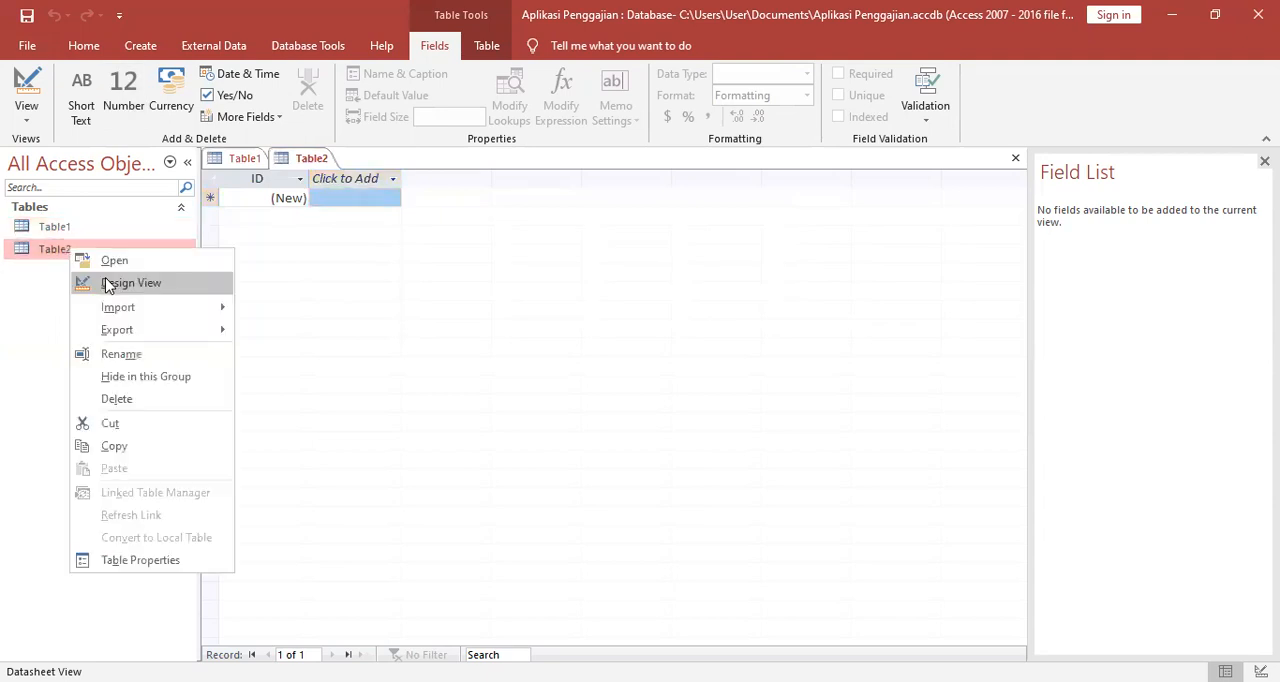
left_click(108, 284)
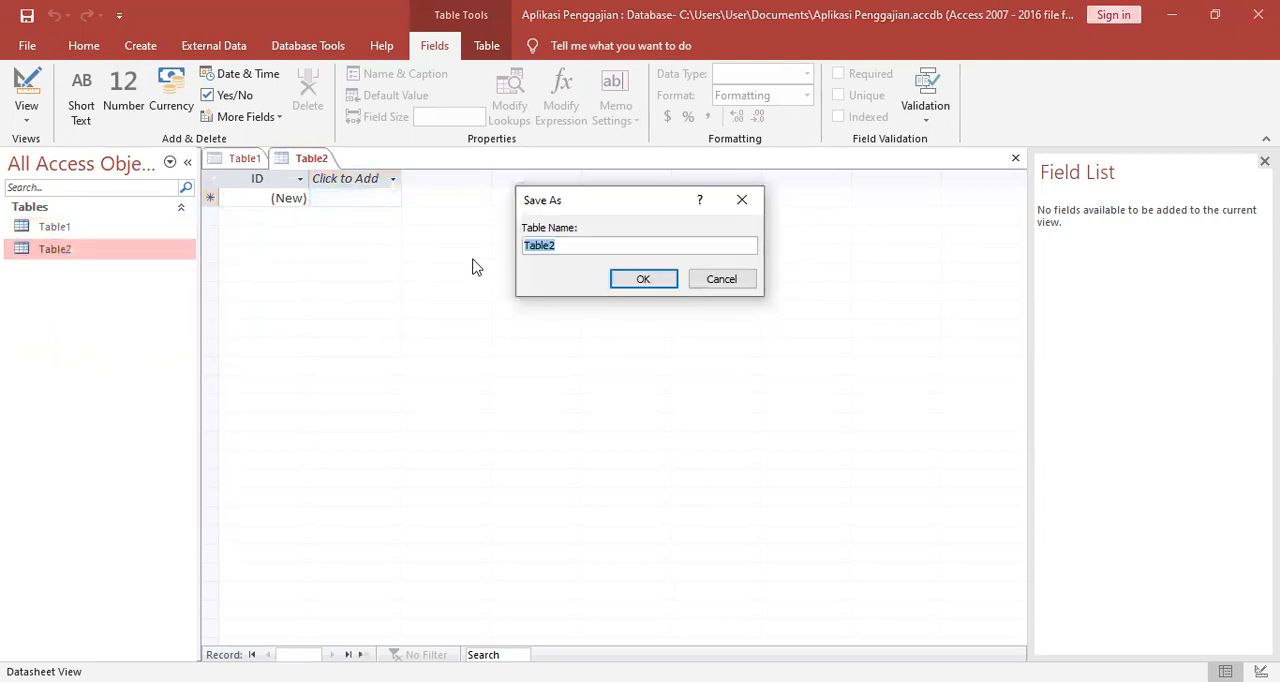
left_click(625, 245)
key("BackSpace")
key("BackSpace")
key("BackSpace")
key("BackSpace")
key("BackSpace")
key("BackSpace")
type("Tkaryawan")
left_click(674, 283)
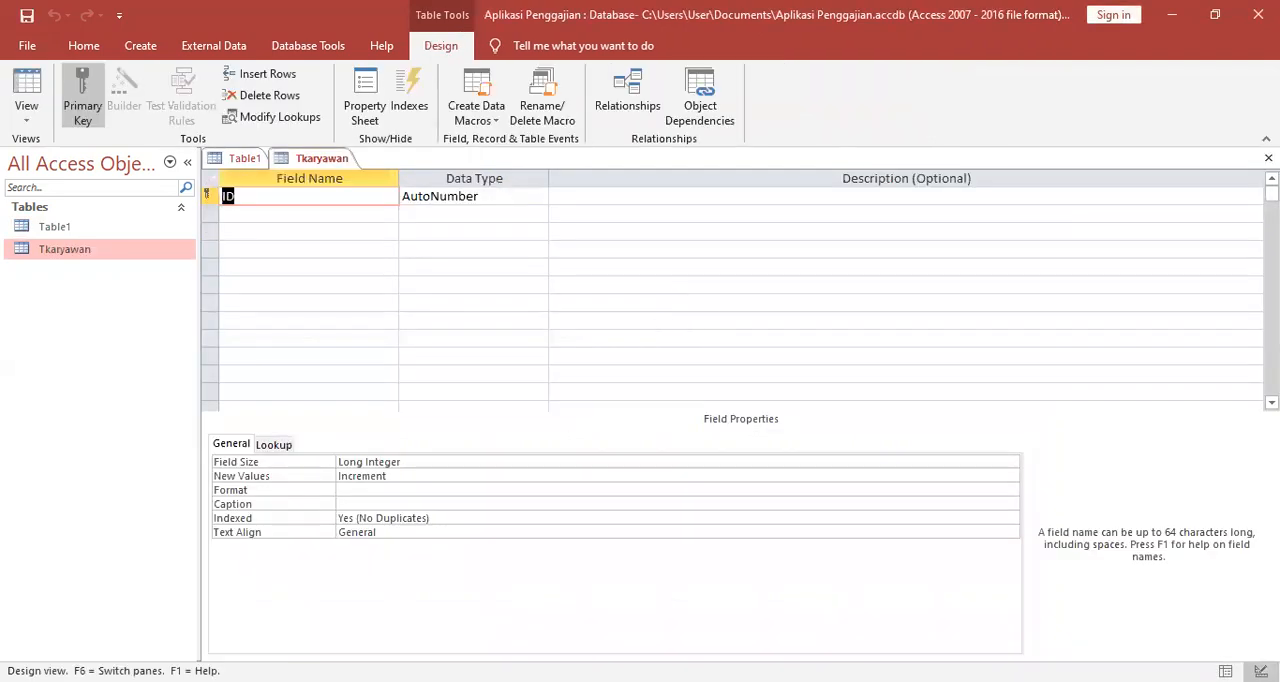
Try to delete Table1 from the database while it is still open.
left_click(50, 229)
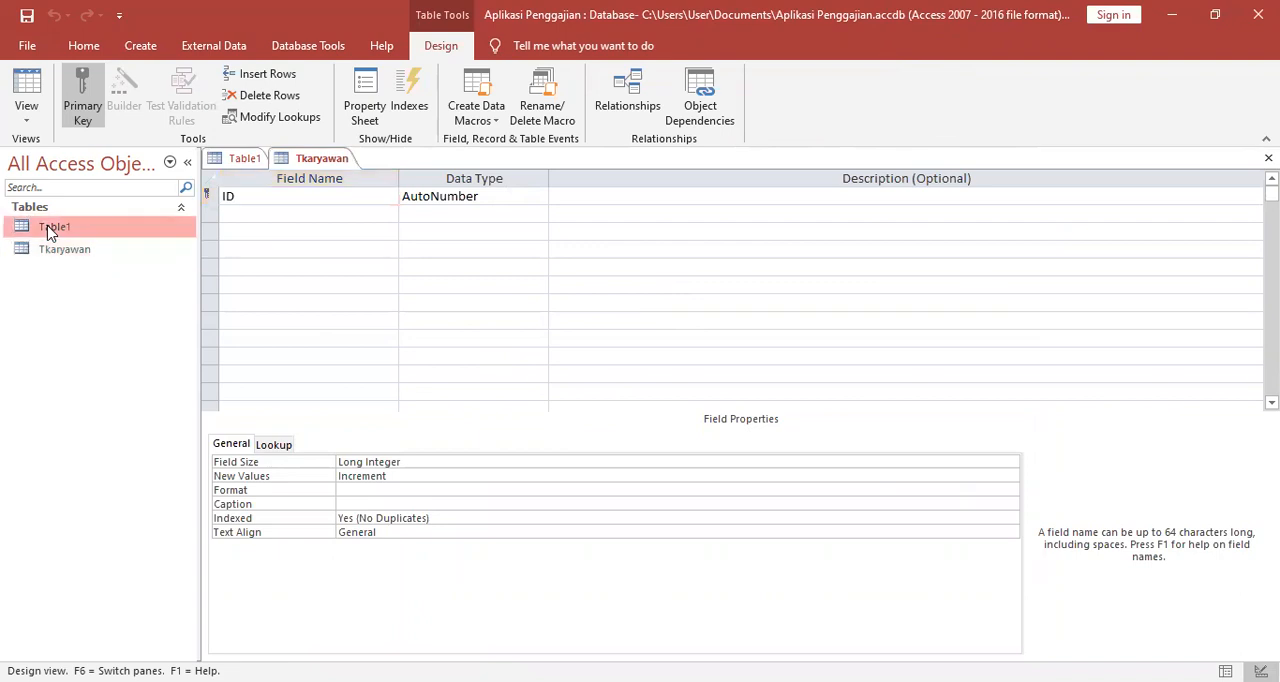
right_click(63, 231)
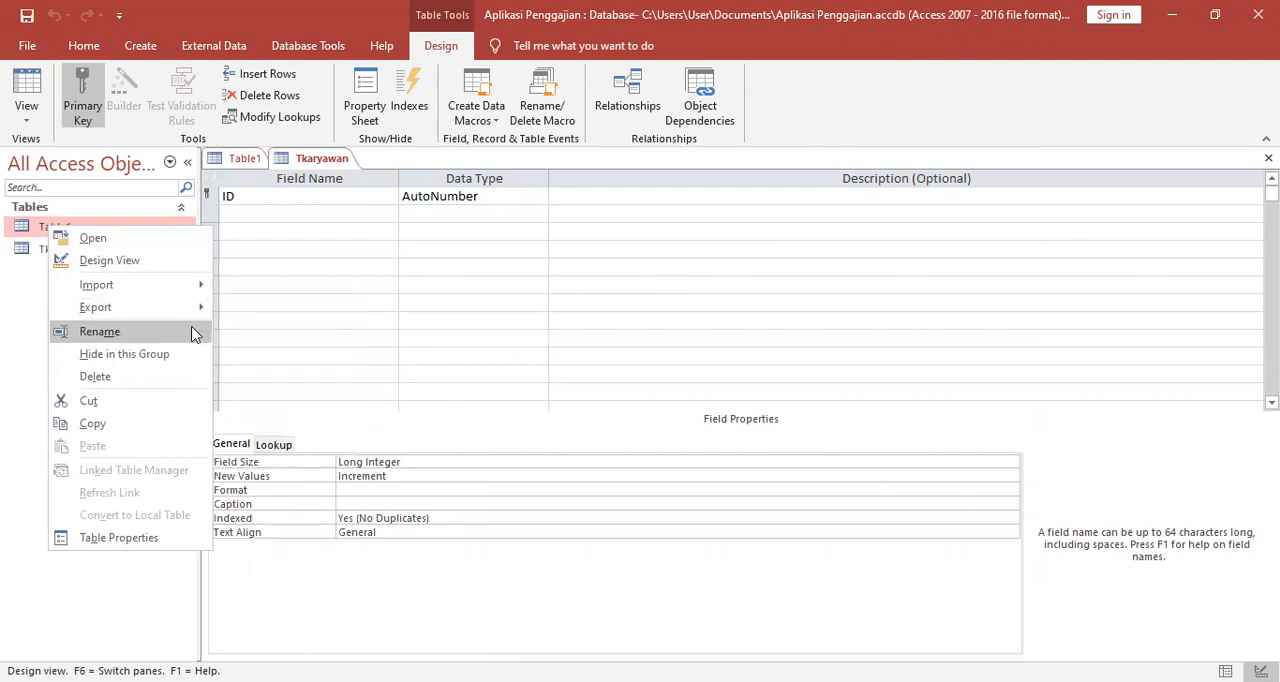
left_click(153, 384)
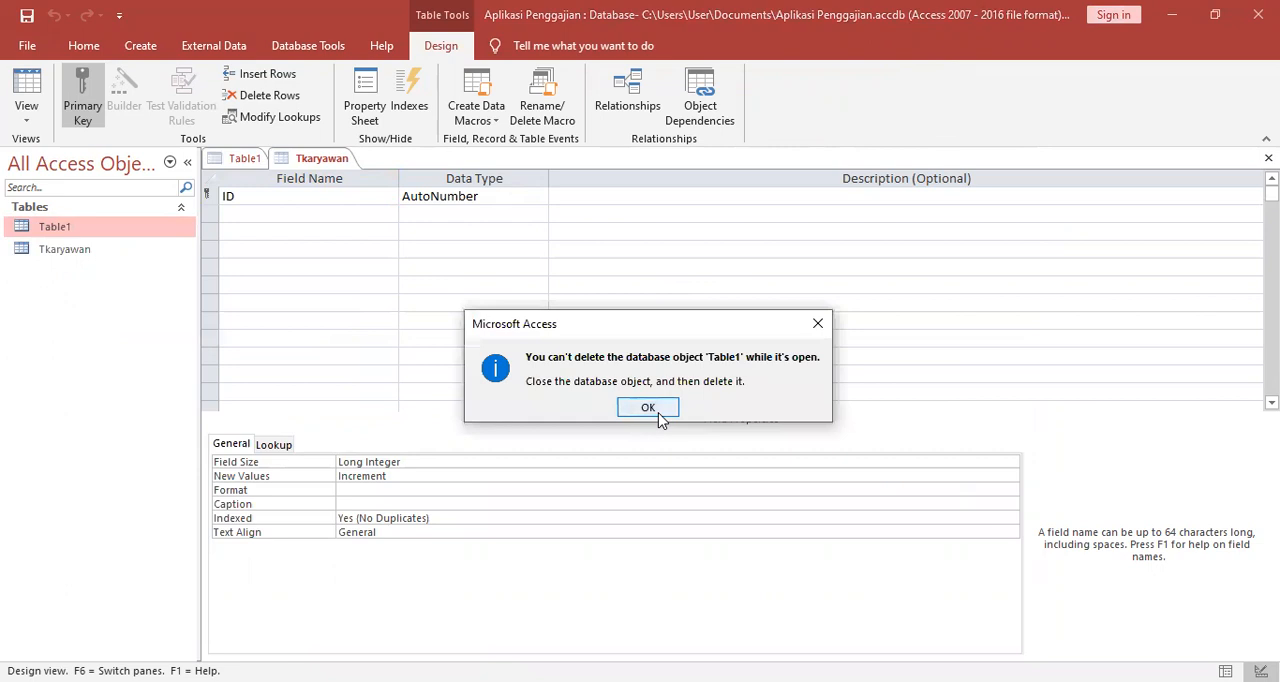
left_click(657, 410)
left_click(71, 234)
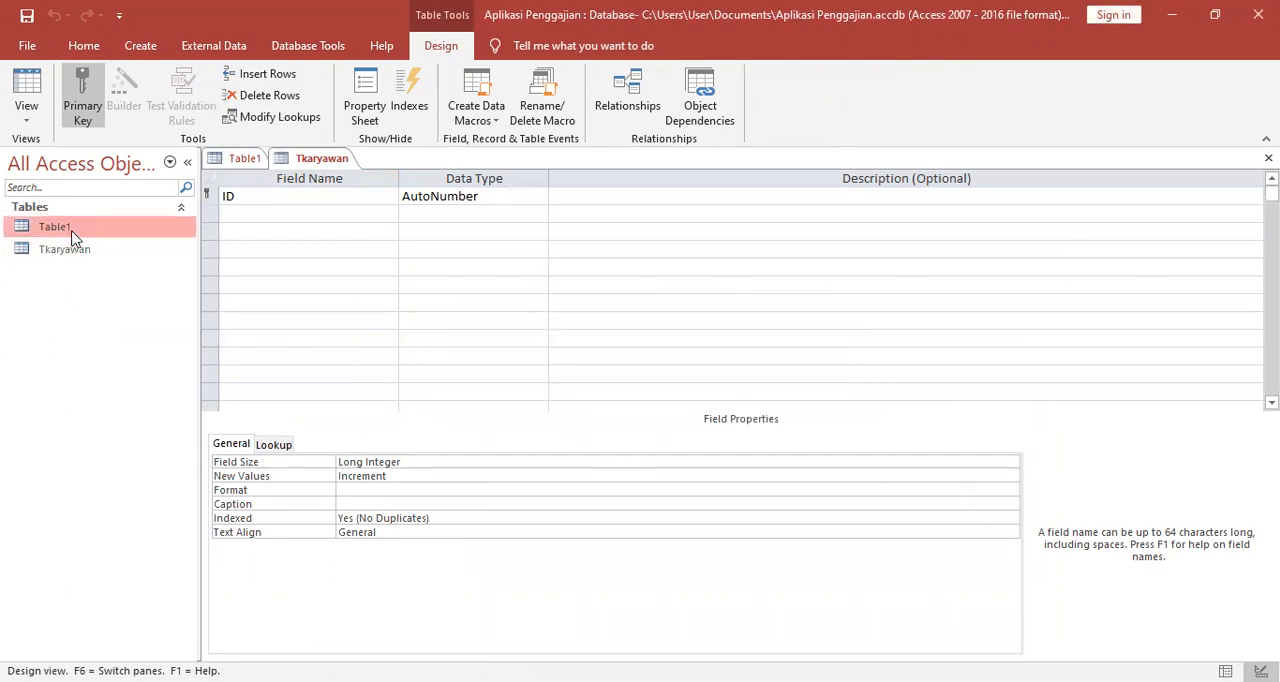
right_click(71, 237)
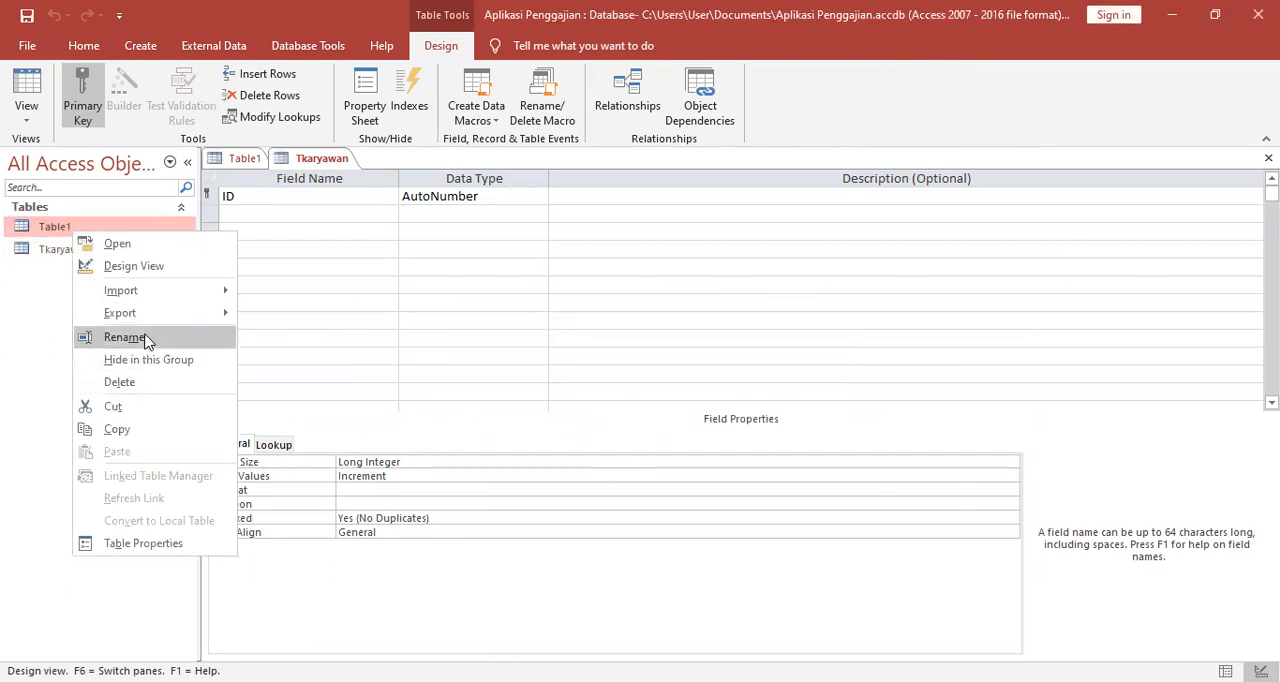
Close the unsaved Table1, leaving only the Tkaryawan table open.
left_click(241, 162)
right_click(243, 163)
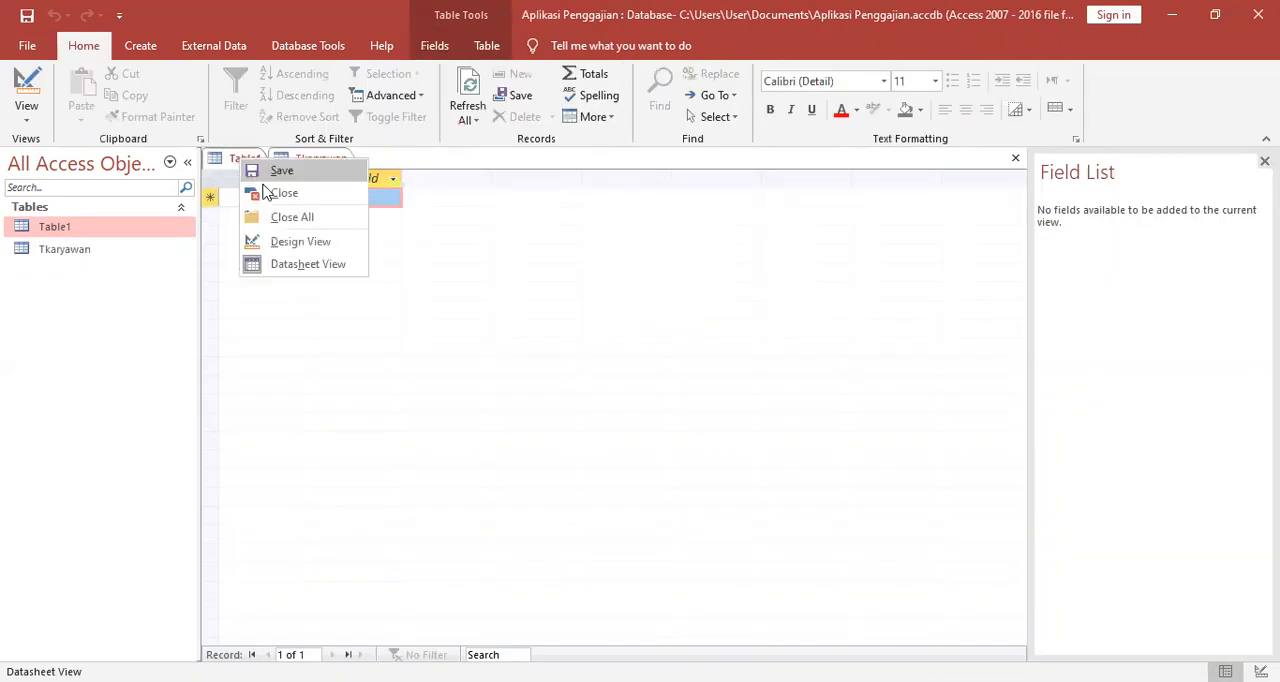
left_click(284, 193)
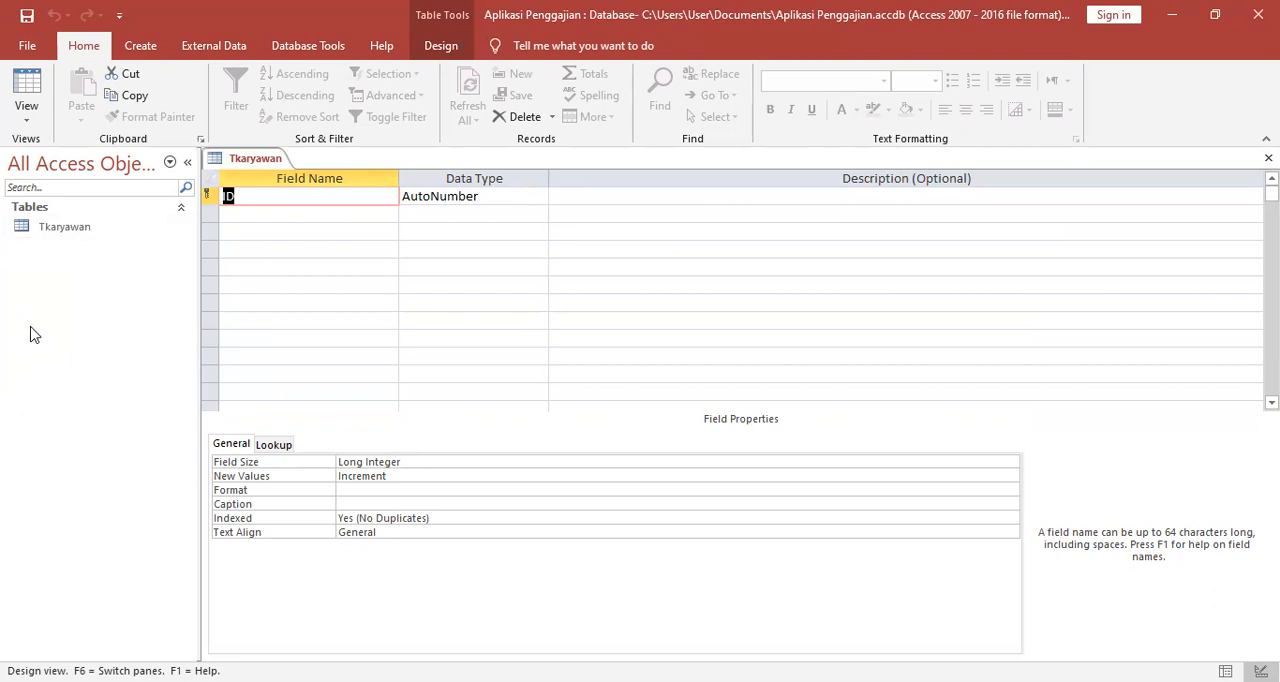
Rename the ID primary key field of the Tkaryawan table to NIK.
left_click(50, 232)
left_click(285, 196)
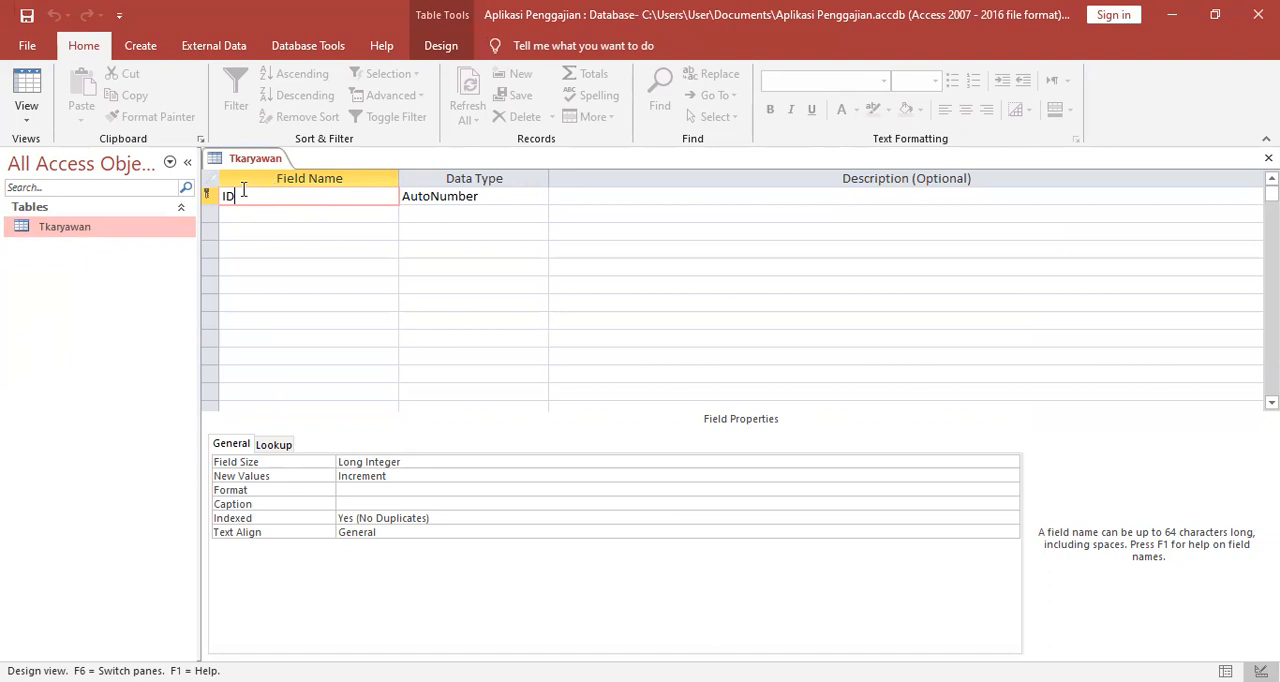
key("BackSpace")
key("BackSpace")
key("Caps_Lock")
type("NIK")
Add a NAMA field below NIK with the Short Text data type.
left_click(269, 219)
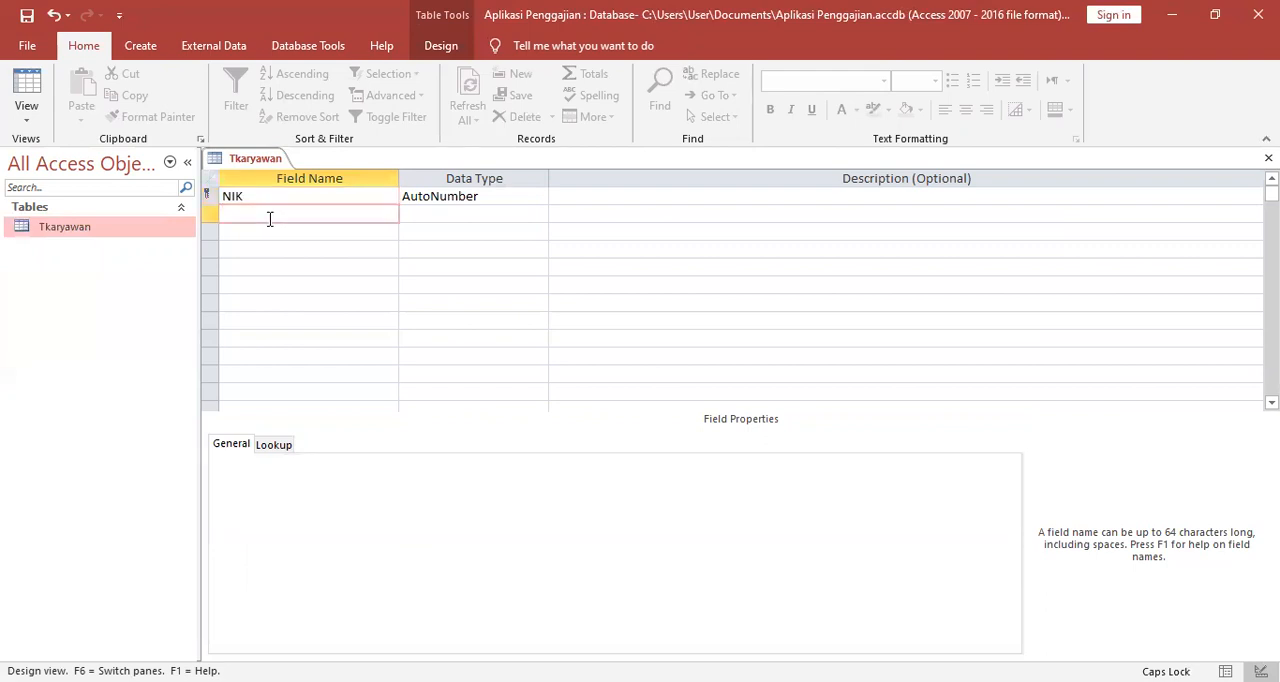
type("NAMA")
key("Tab")
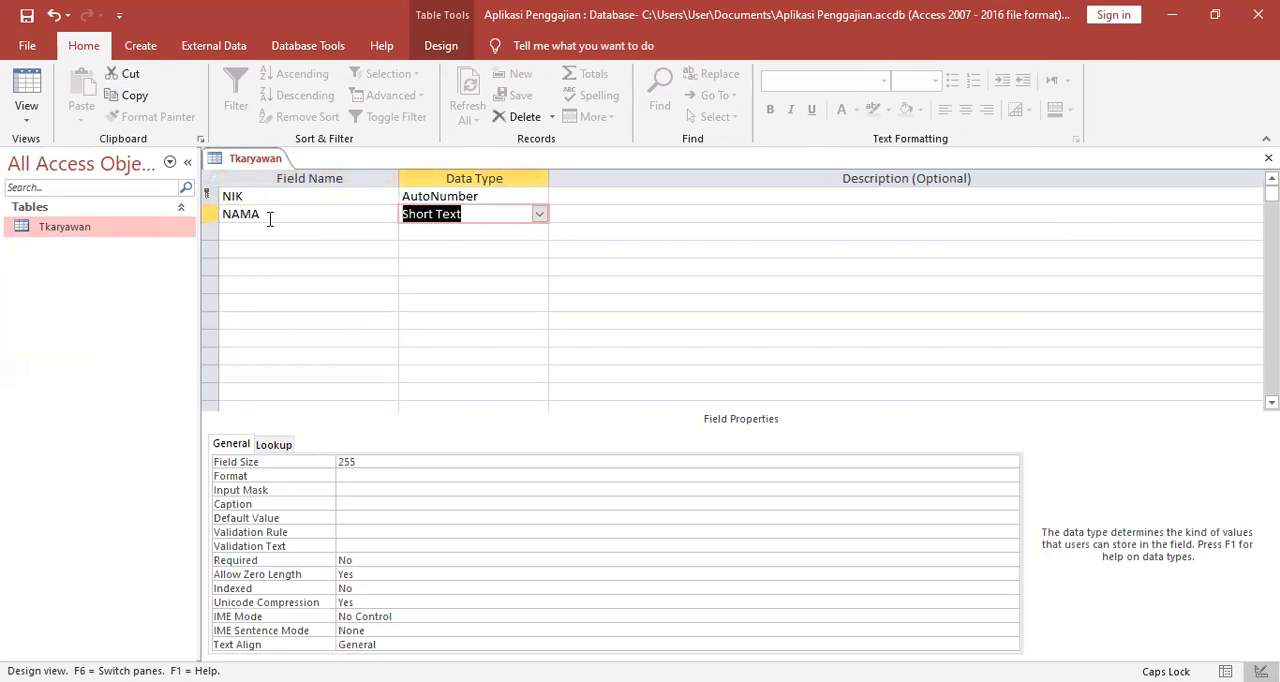
type("JENIS KELAMIN")
key("BackSpace")
key("BackSpace")
key("BackSpace")
key("BackSpace")
key("BackSpace")
key("BackSpace")
key("BackSpace")
key("BackSpace")
key("BackSpace")
key("BackSpace")
key("BackSpace")
key("BackSpace")
key("BackSpace")
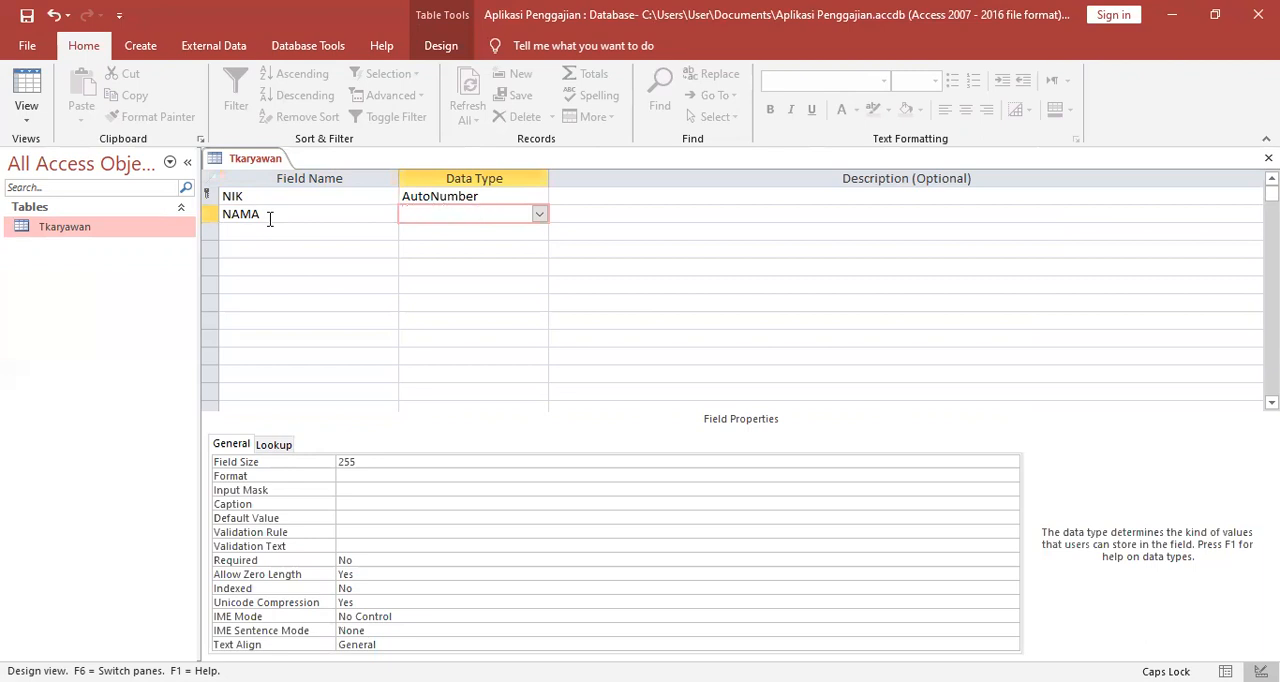
left_click(311, 232)
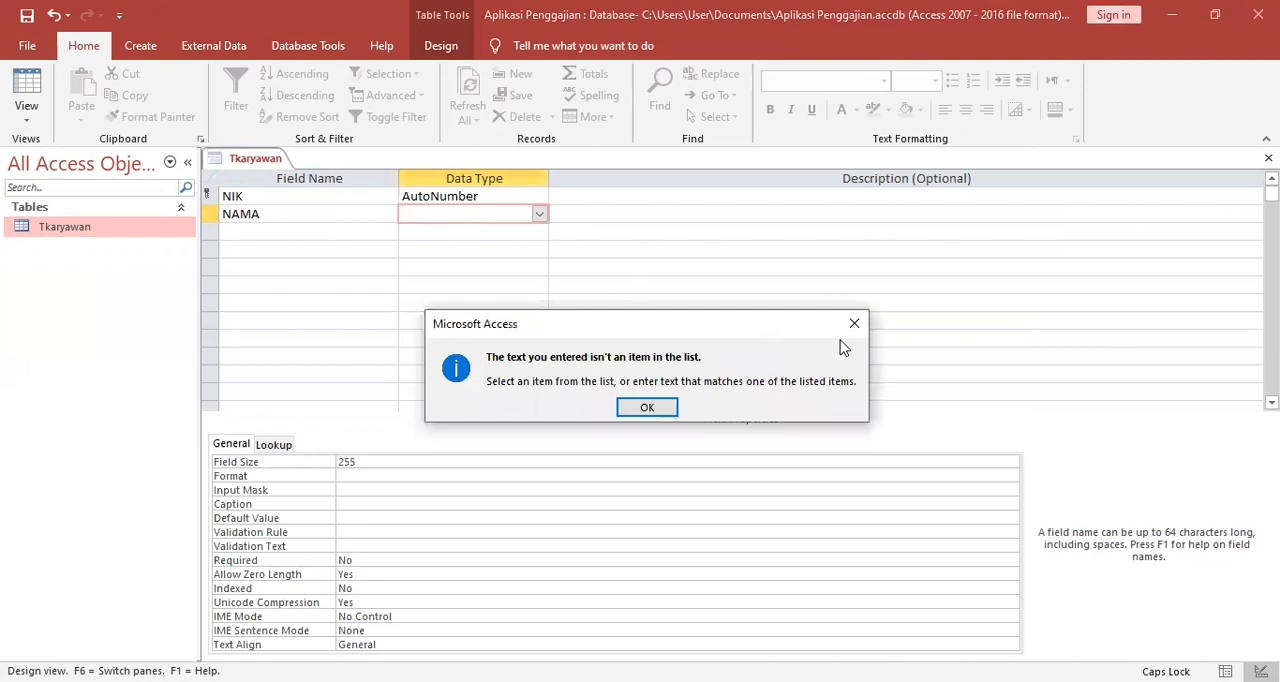
left_click(856, 325)
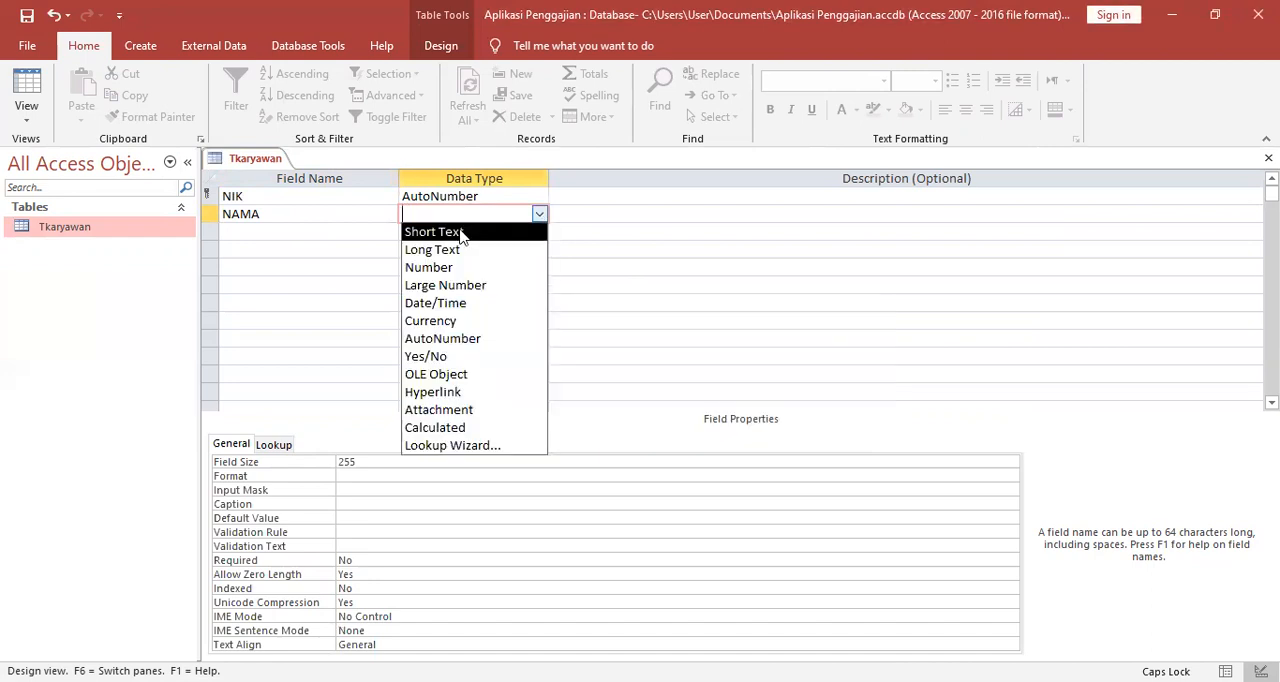
left_click(434, 231)
Add a JENIS KELAMIN field below NAMA, keeping the default Short Text data type.
left_click(247, 230)
type("J")
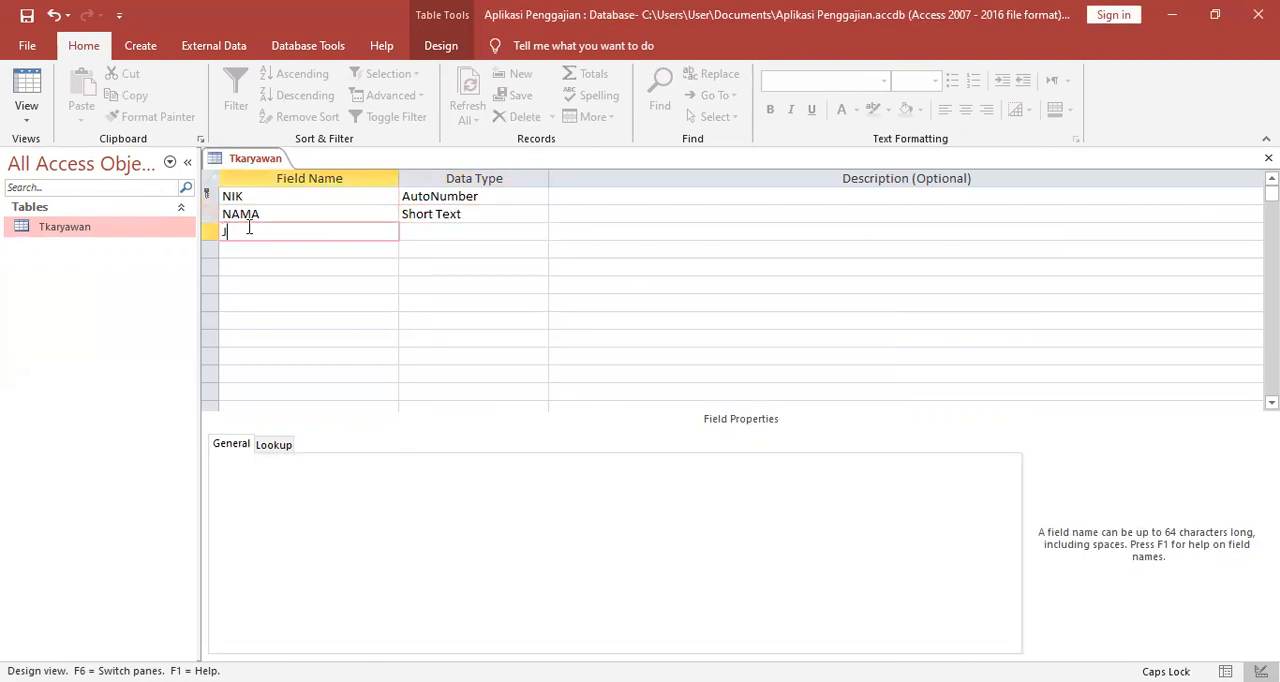
type("ENIS KELAMIN")
Add TELEPHONE and ALAMAT fields below JENIS KELAMIN, keeping the default Short Text data type for both.
left_click(237, 252)
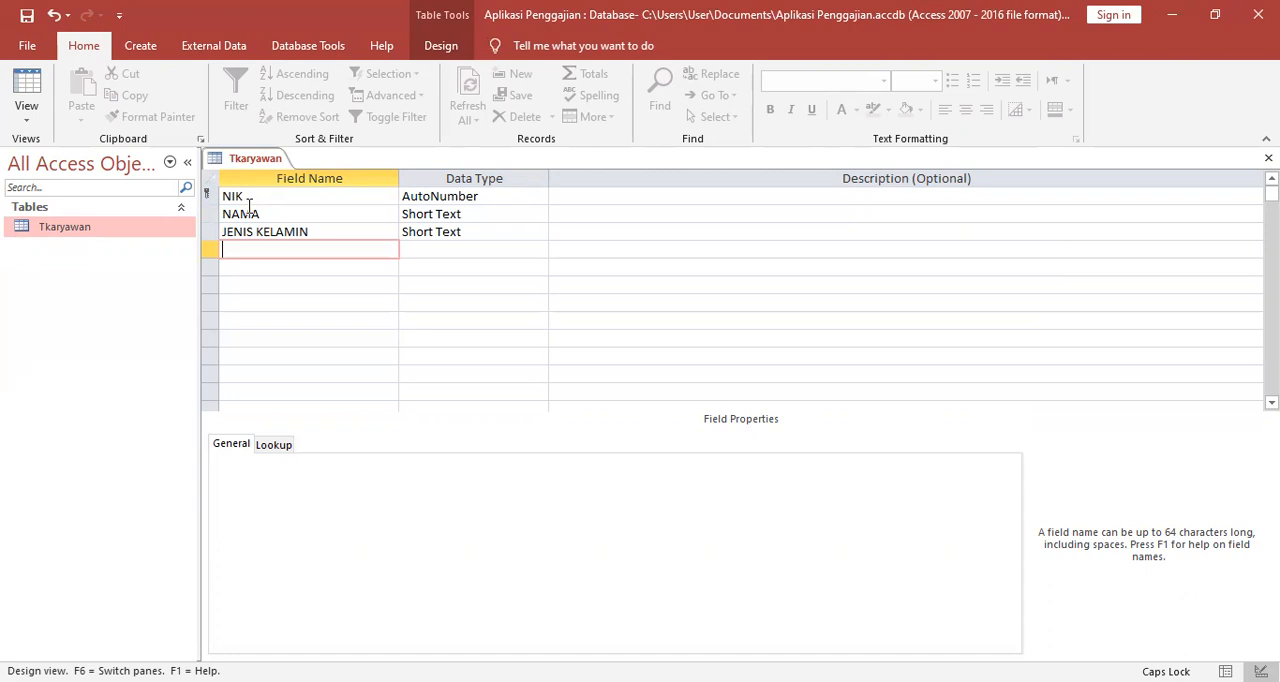
type("TELEPHONE")
left_click(437, 249)
left_click(540, 250)
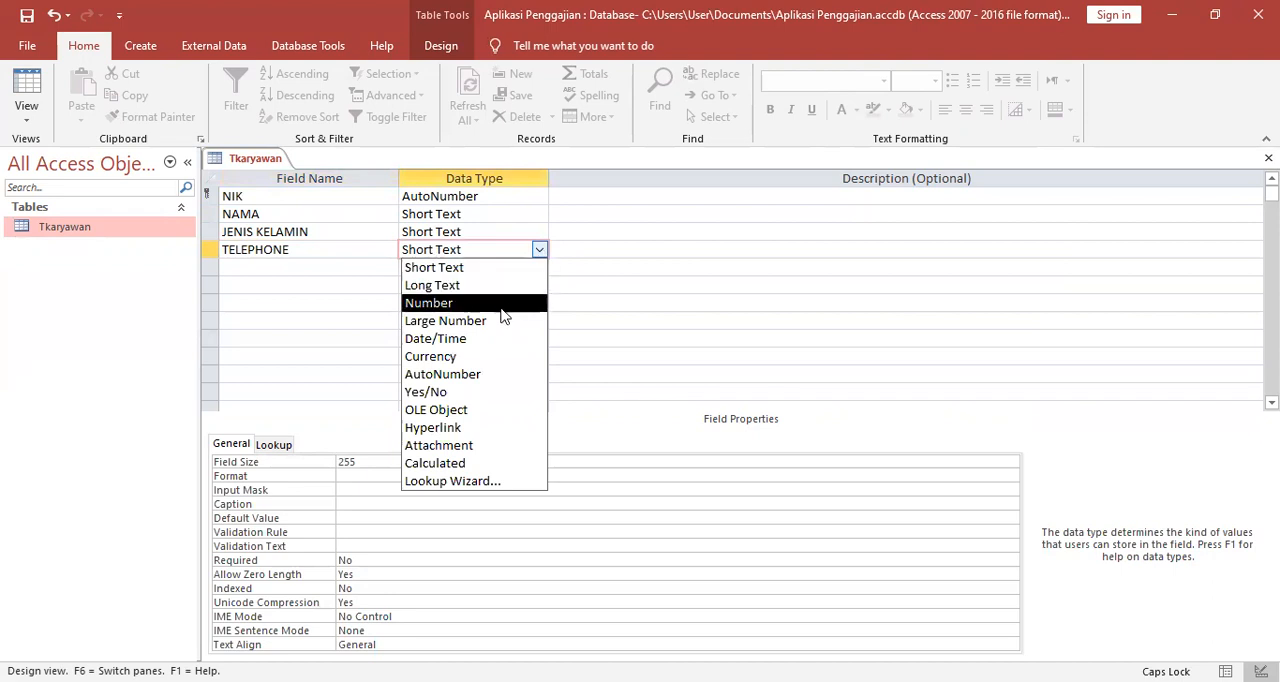
left_click(562, 292)
left_click(283, 267)
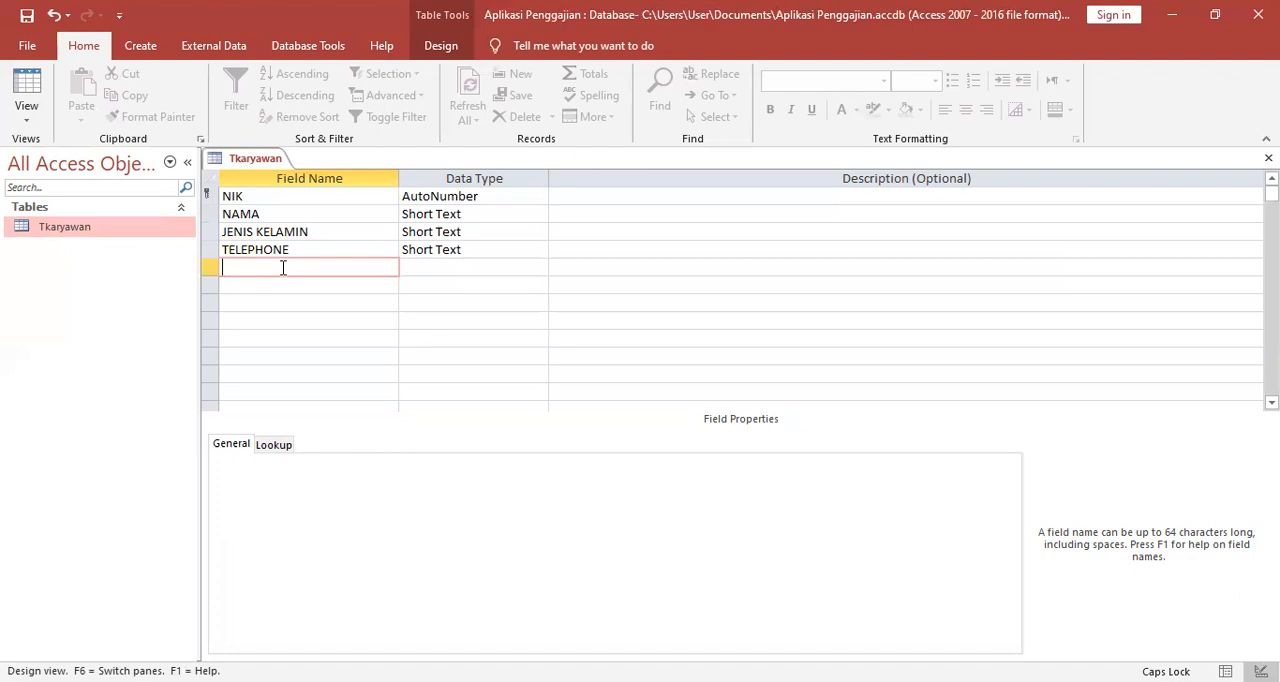
type("ALAMAT")
Add a FOTO field below ALAMAT with the Attachment data type.
left_click(270, 286)
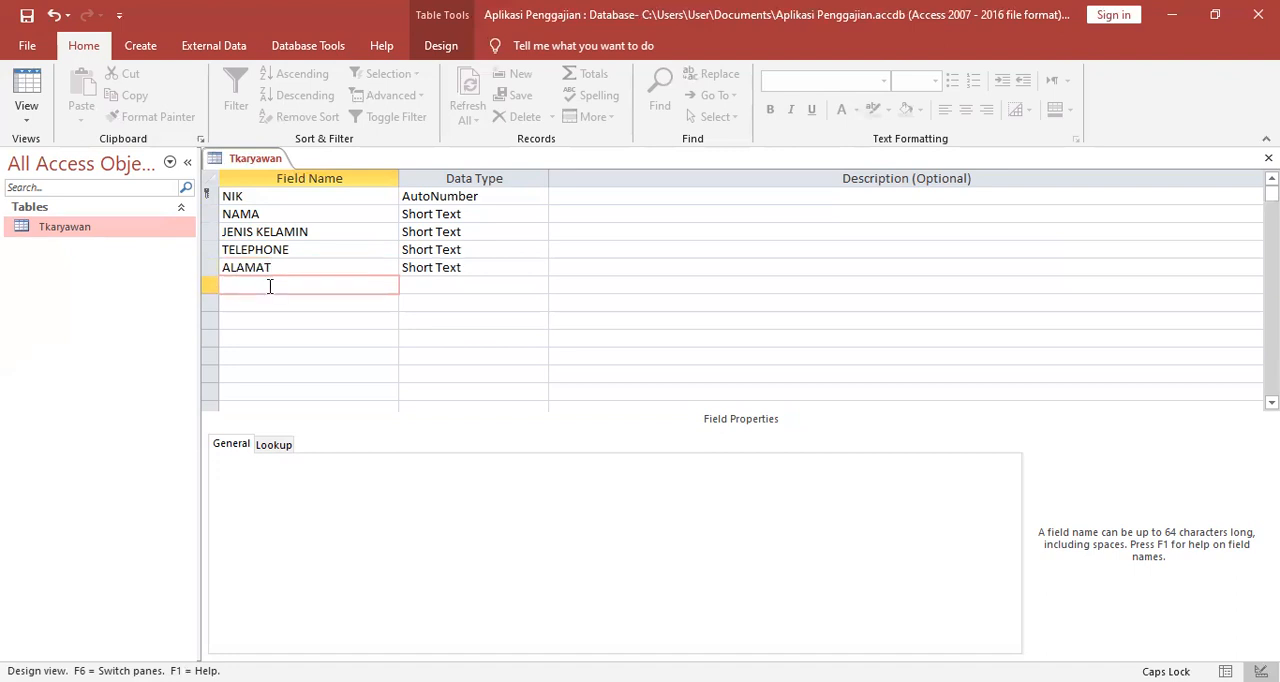
type("FOTO")
left_click(440, 285)
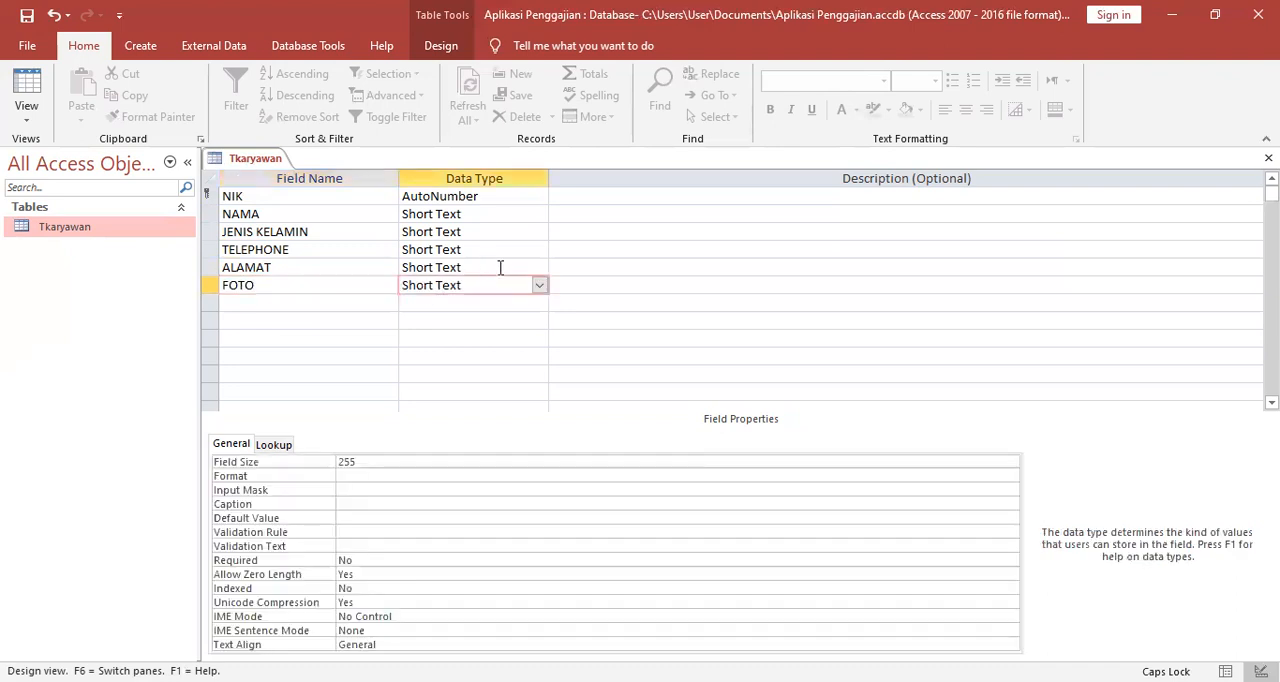
left_click(540, 287)
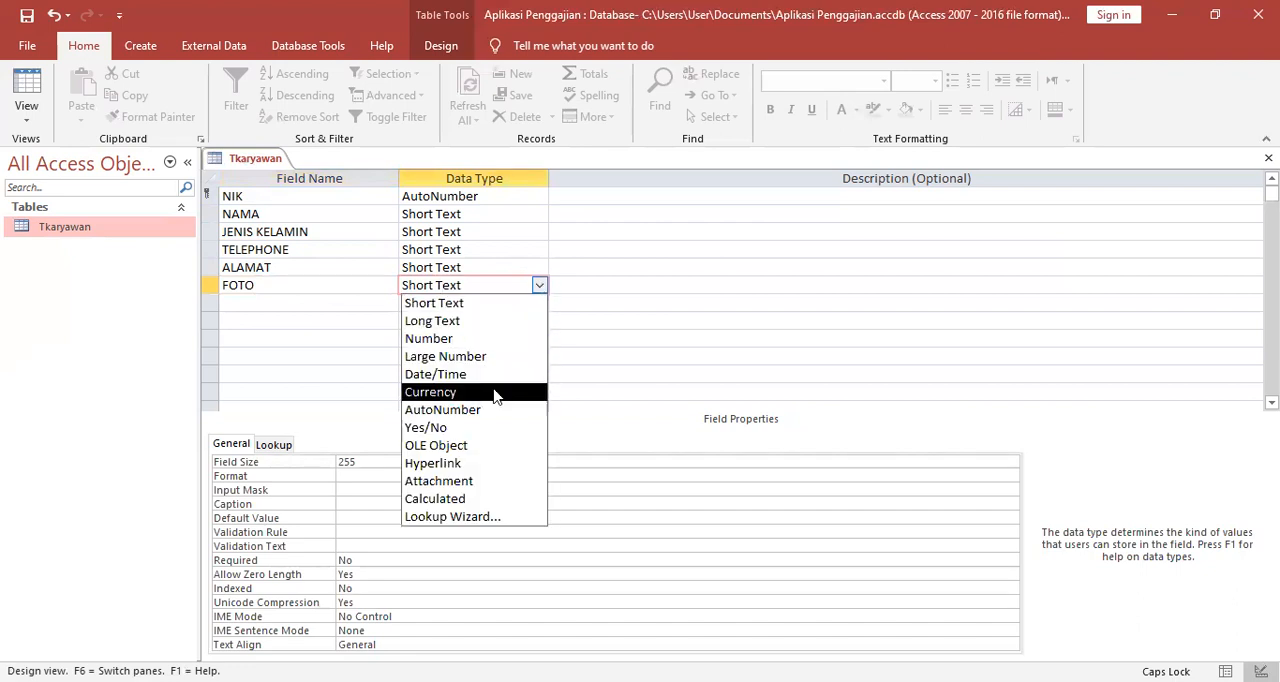
left_click(487, 484)
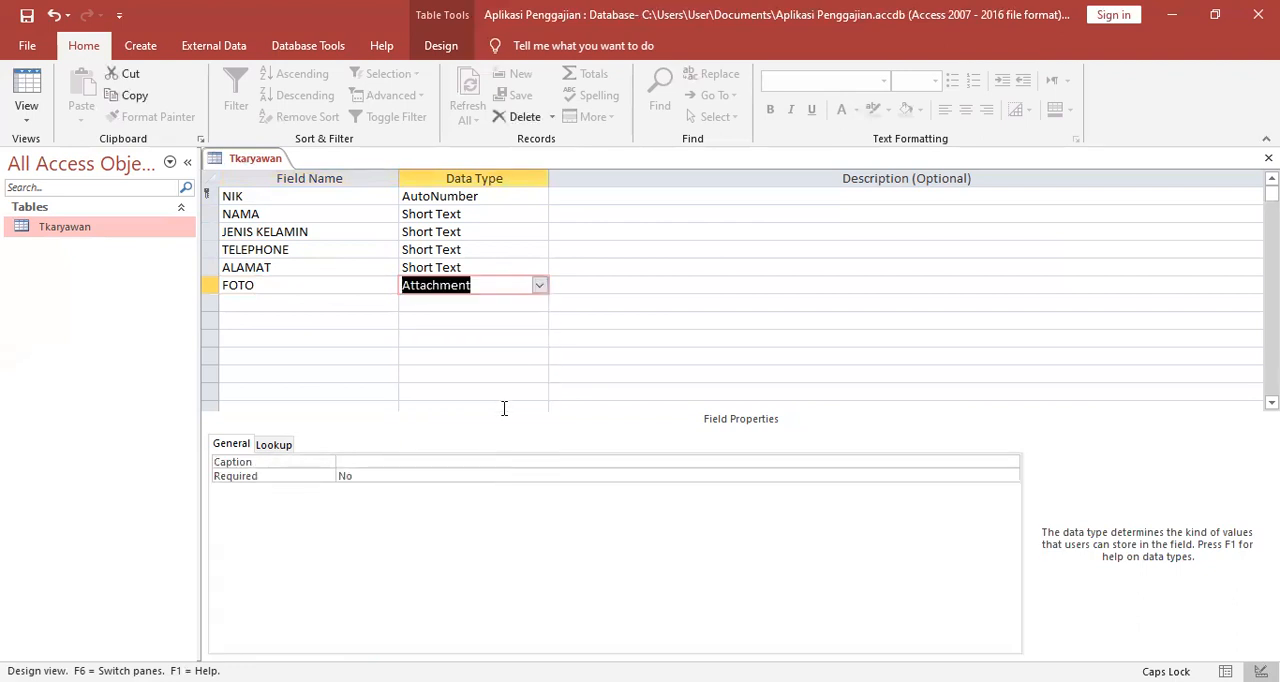
left_click(513, 356)
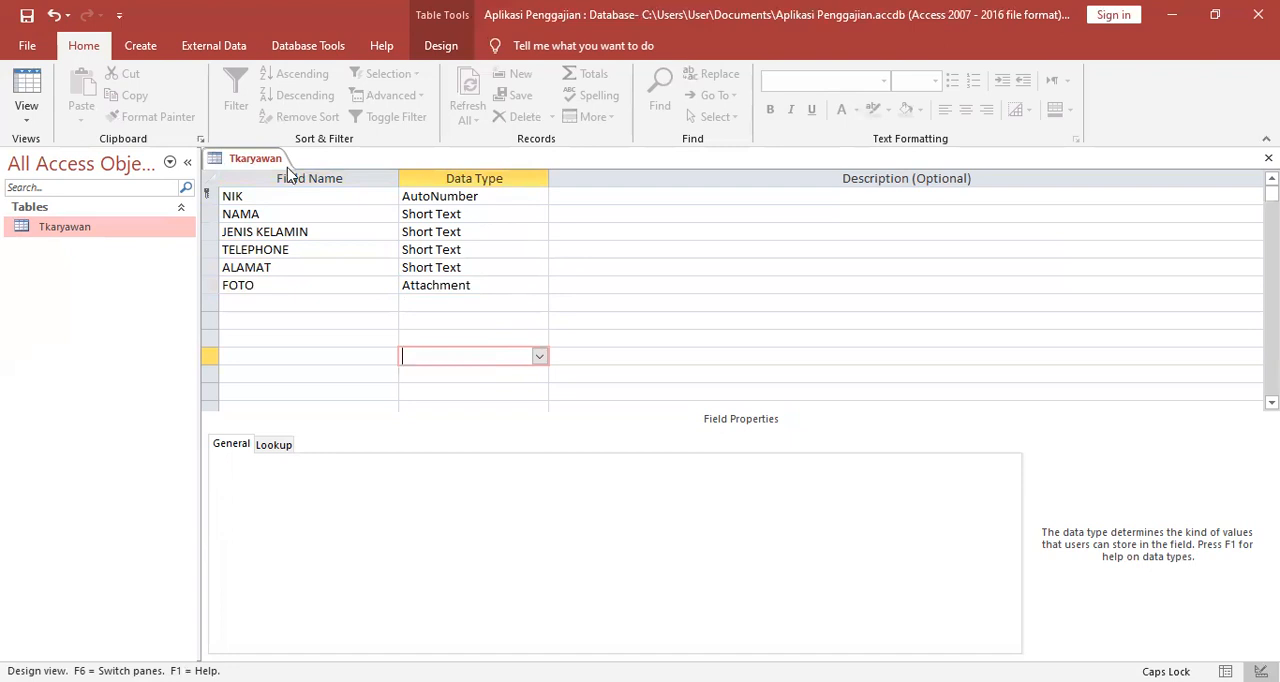
Save the design of the Tkaryawan table.
right_click(240, 162)
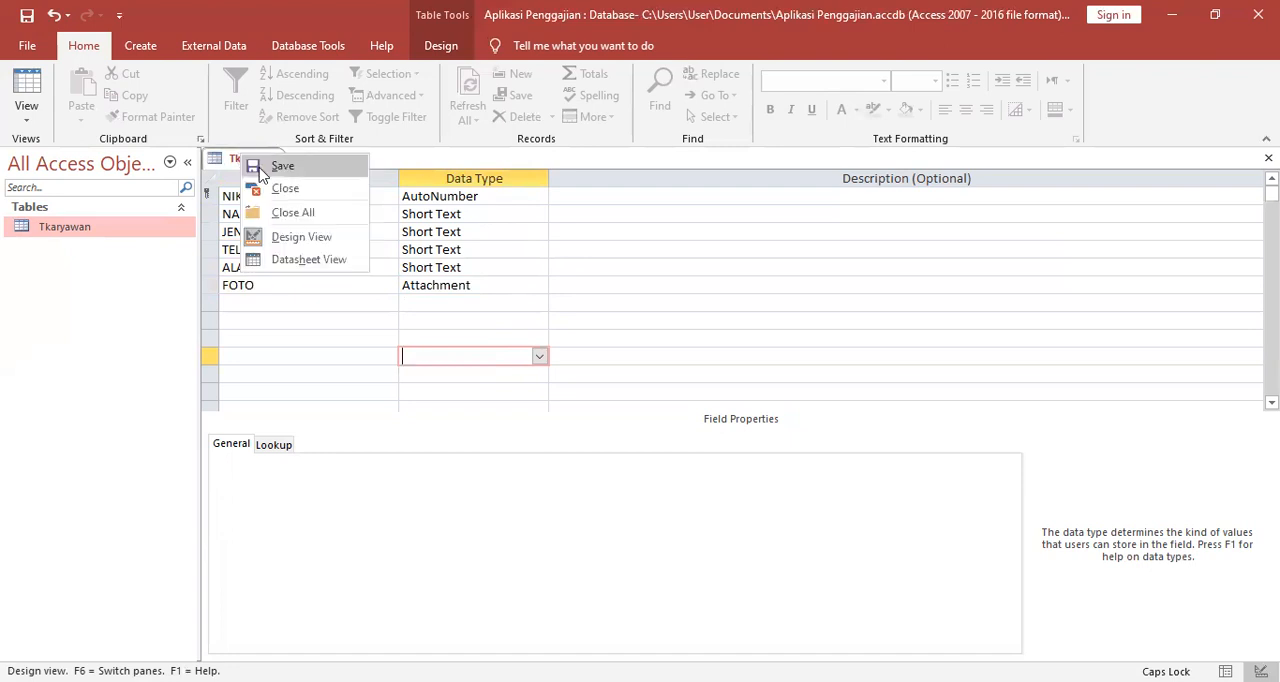
left_click(262, 166)
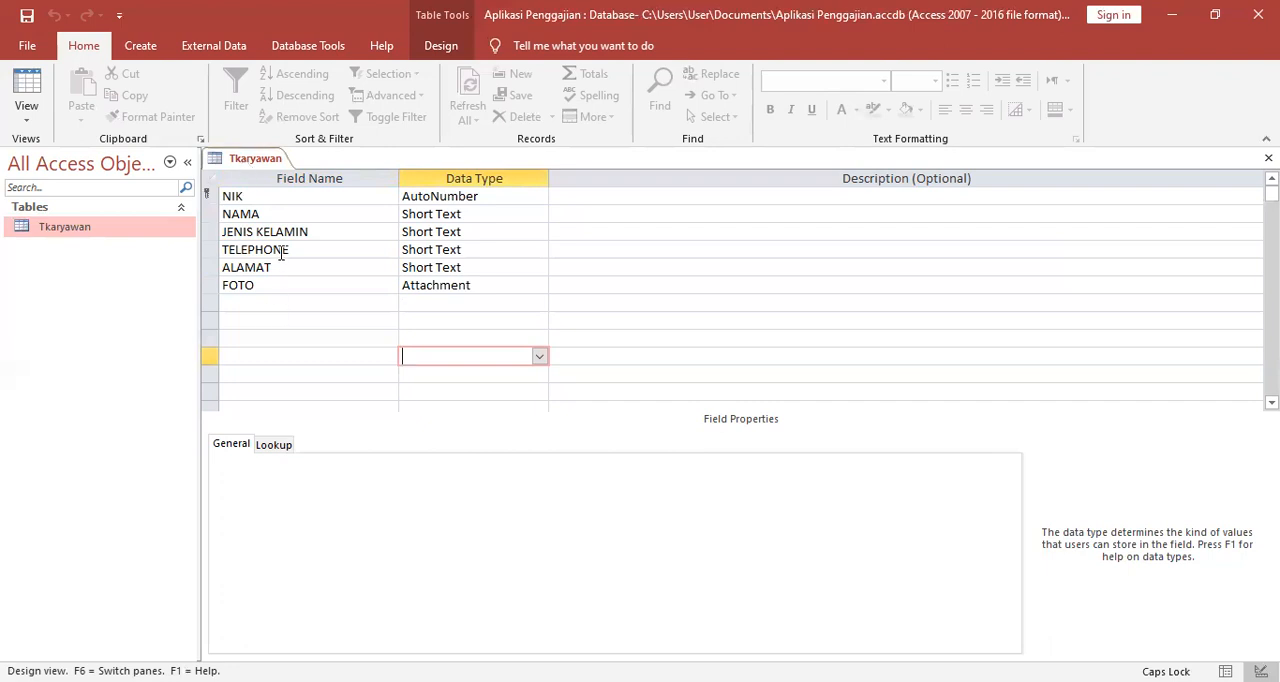
right_click(244, 158)
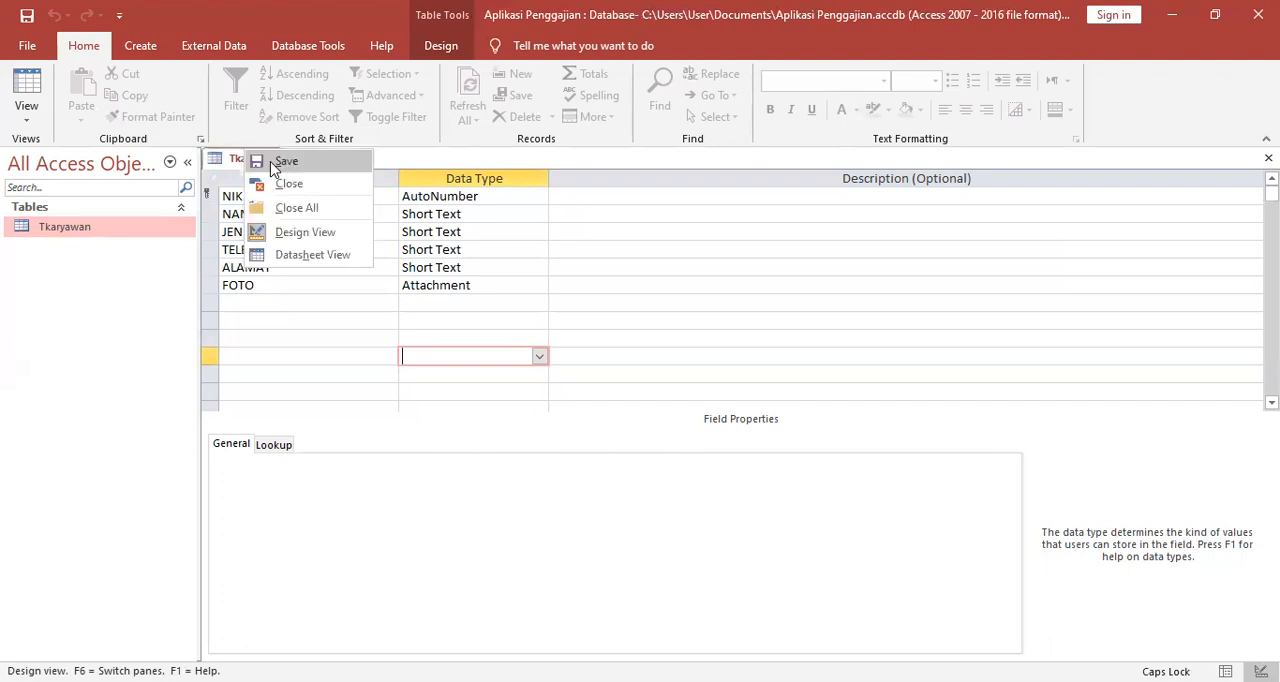
left_click(272, 167)
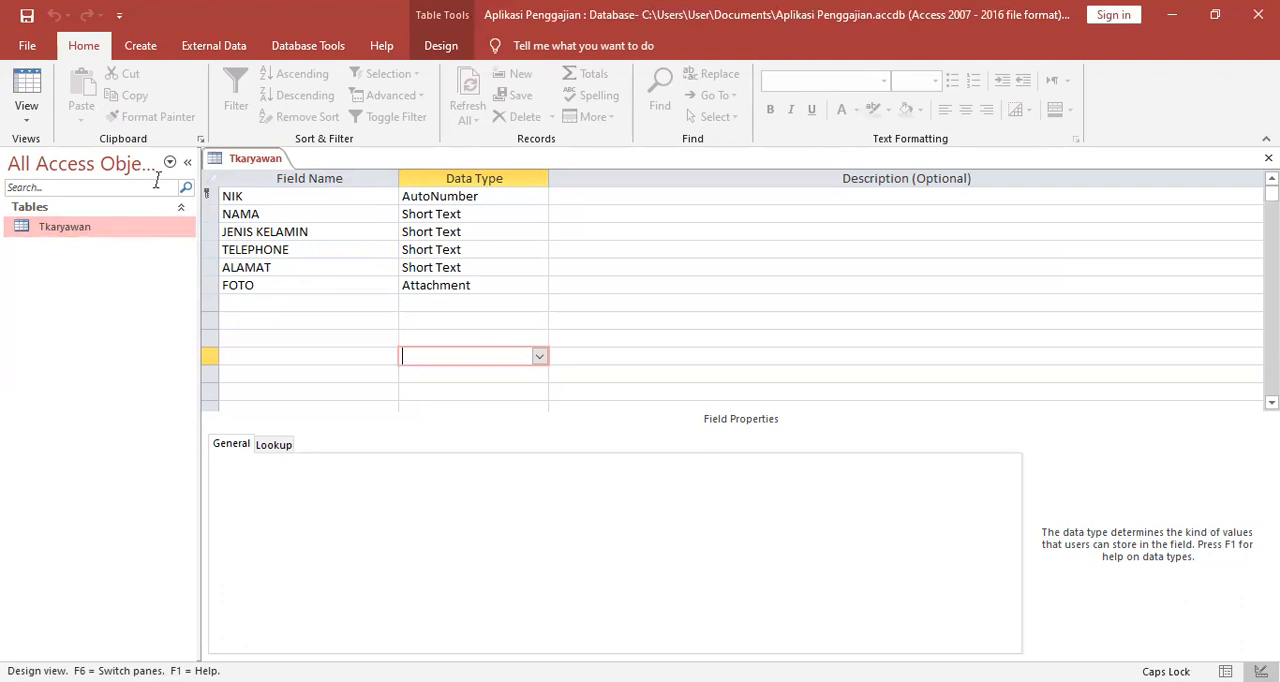
Create a new table and switch it to Design View, saving it under the name Tgaji.
left_click(138, 48)
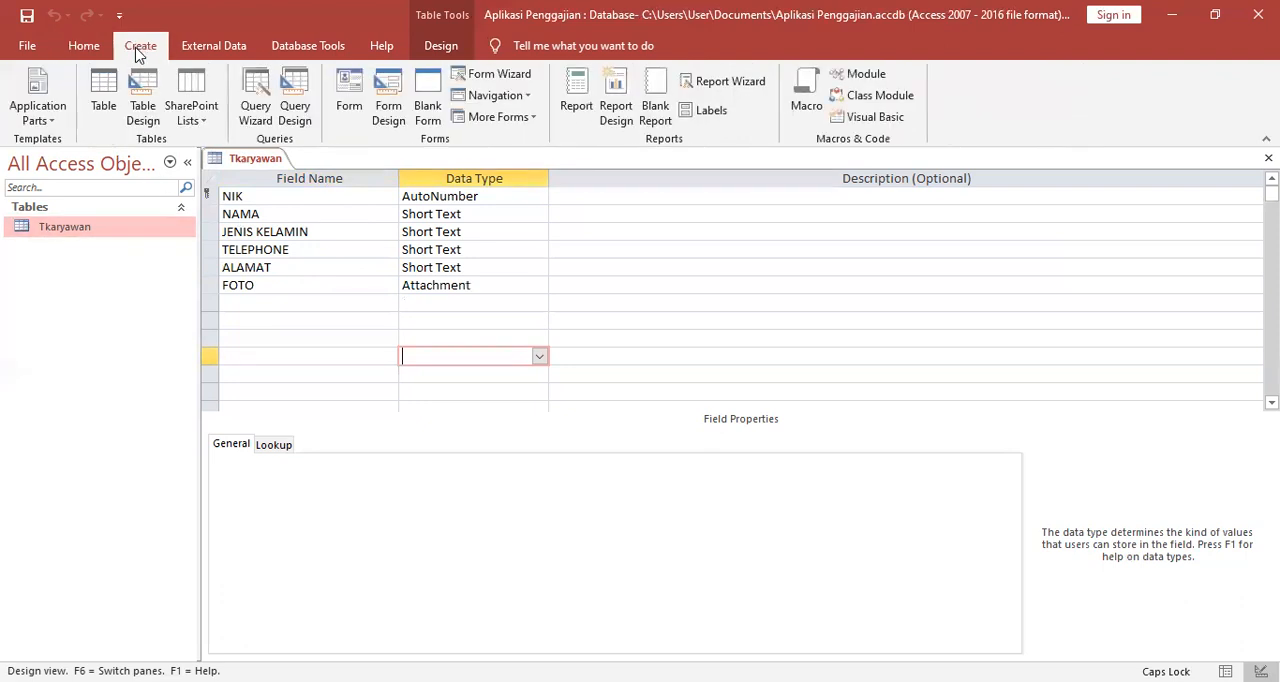
left_click(104, 95)
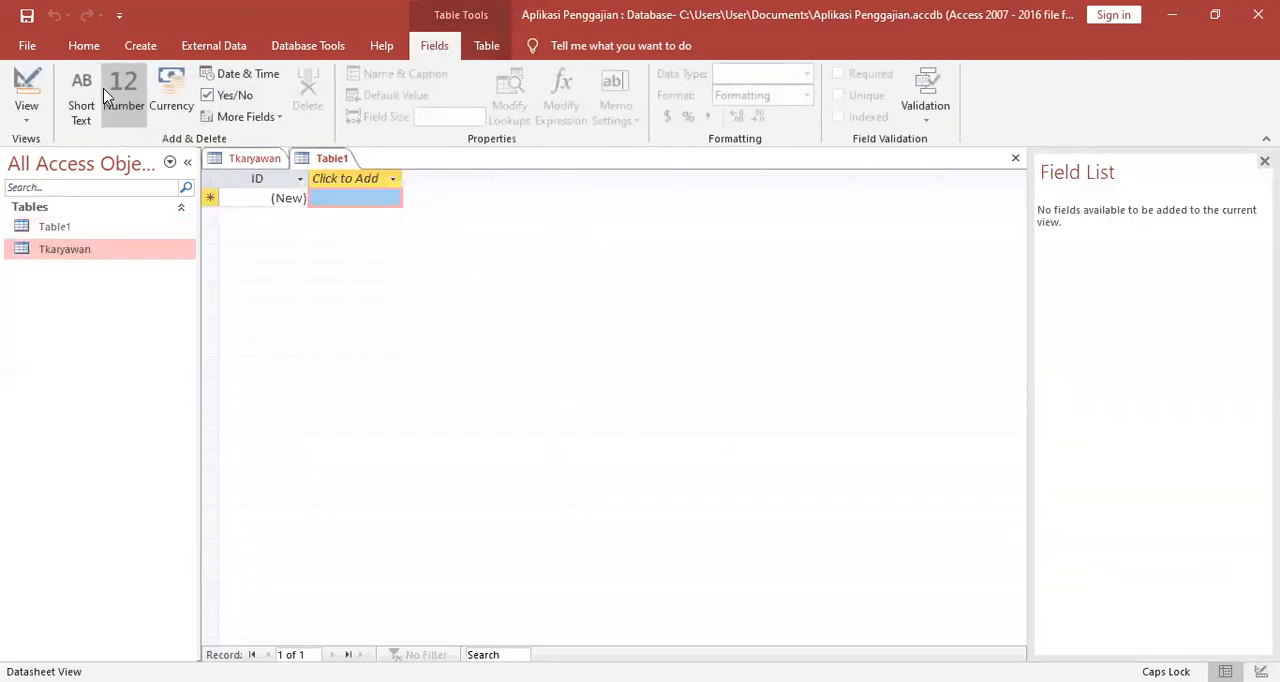
left_click(98, 228)
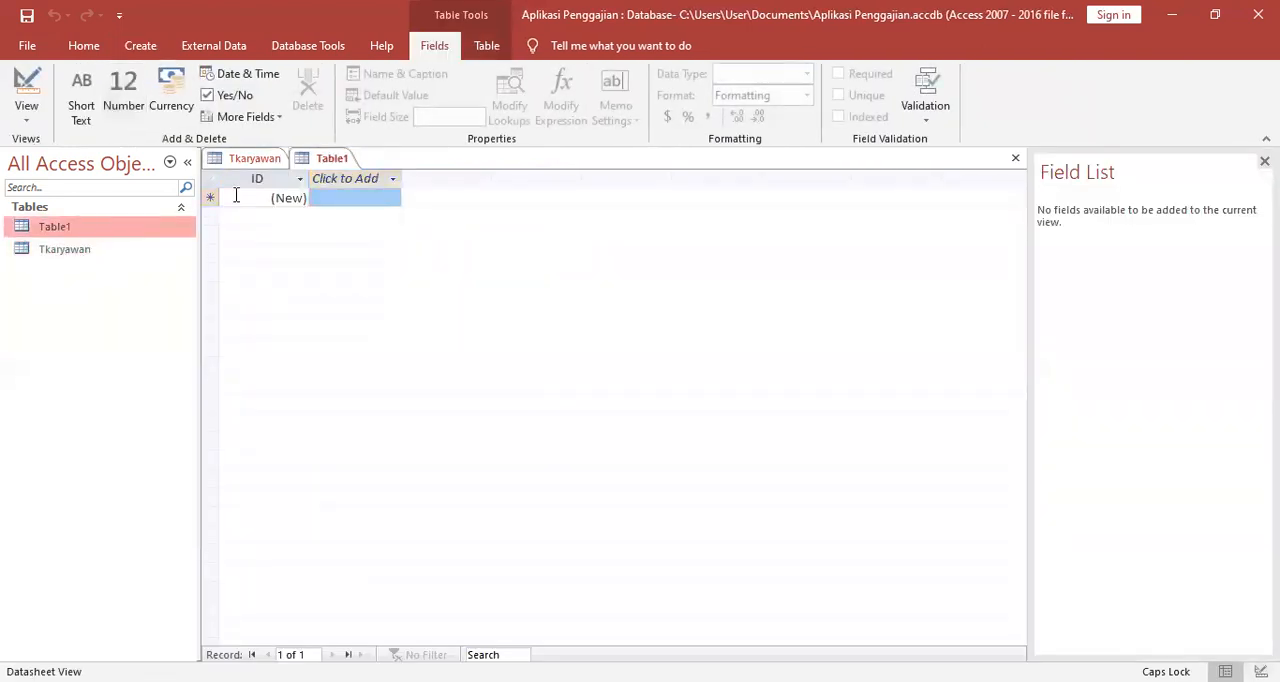
right_click(313, 166)
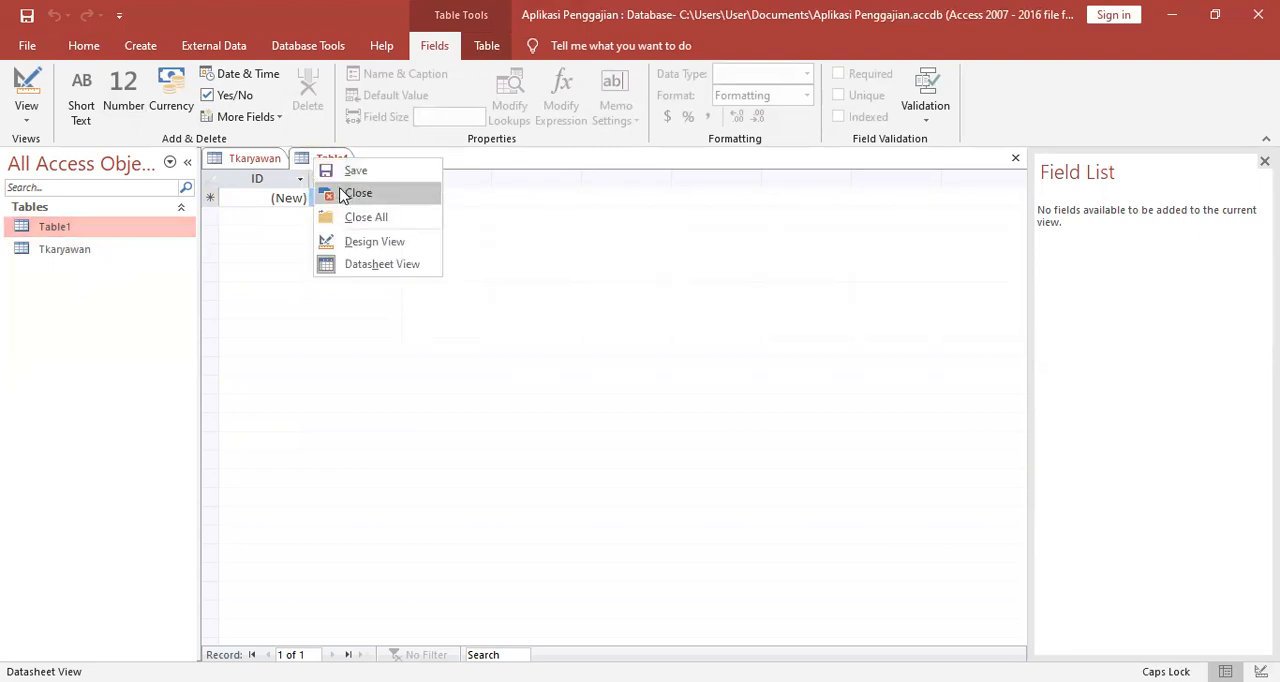
left_click(366, 242)
type("T")
key("BackSpace")
type("T")
key("Caps_Lock")
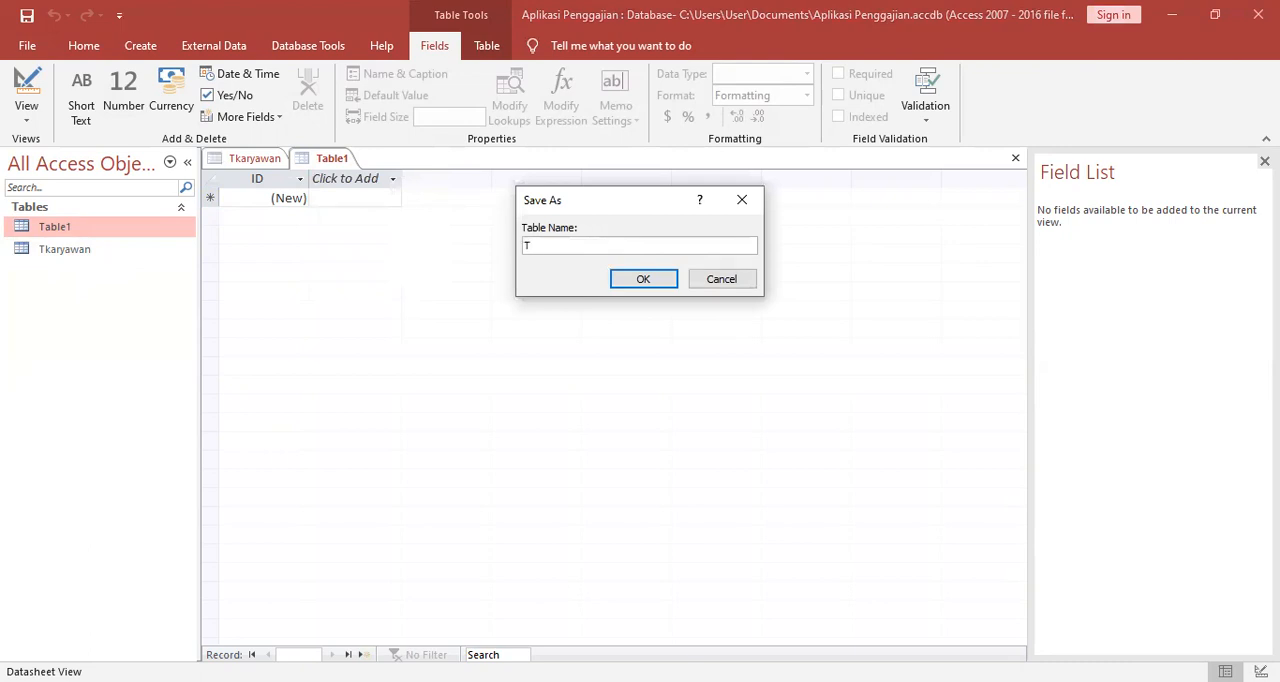
type("gaji")
left_click(647, 278)
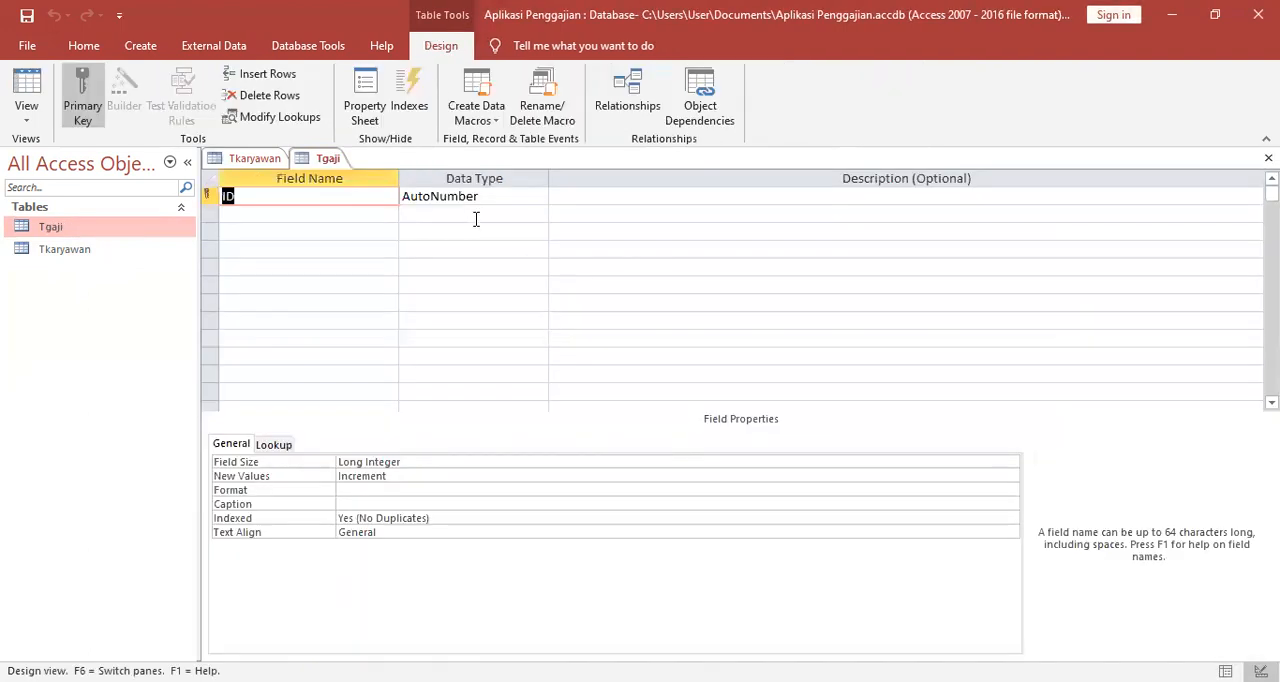
Rename the ID primary key field of the Tgaji table to ID Gaji.
left_click(318, 203)
type("Gaji")
left_click(288, 216)
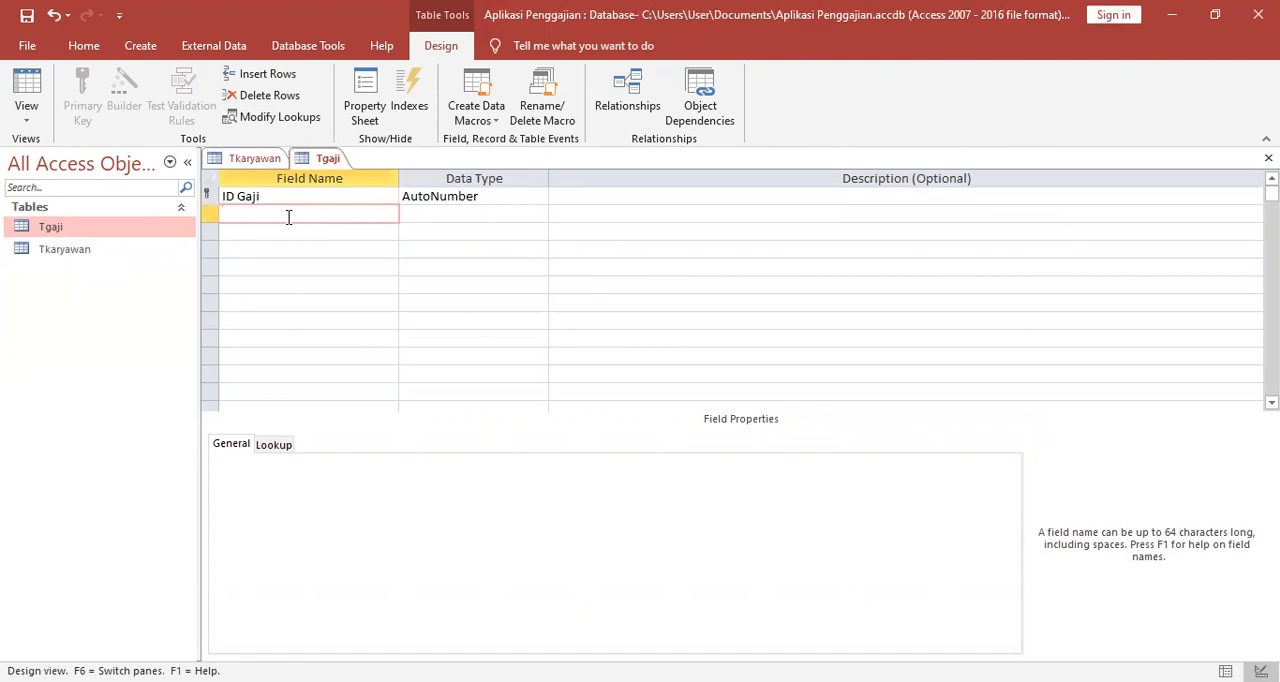
Add a Tanggal Transaksi field below ID Gaji with the Date/Time data type.
type("Tanggal Transaksi")
left_click(421, 218)
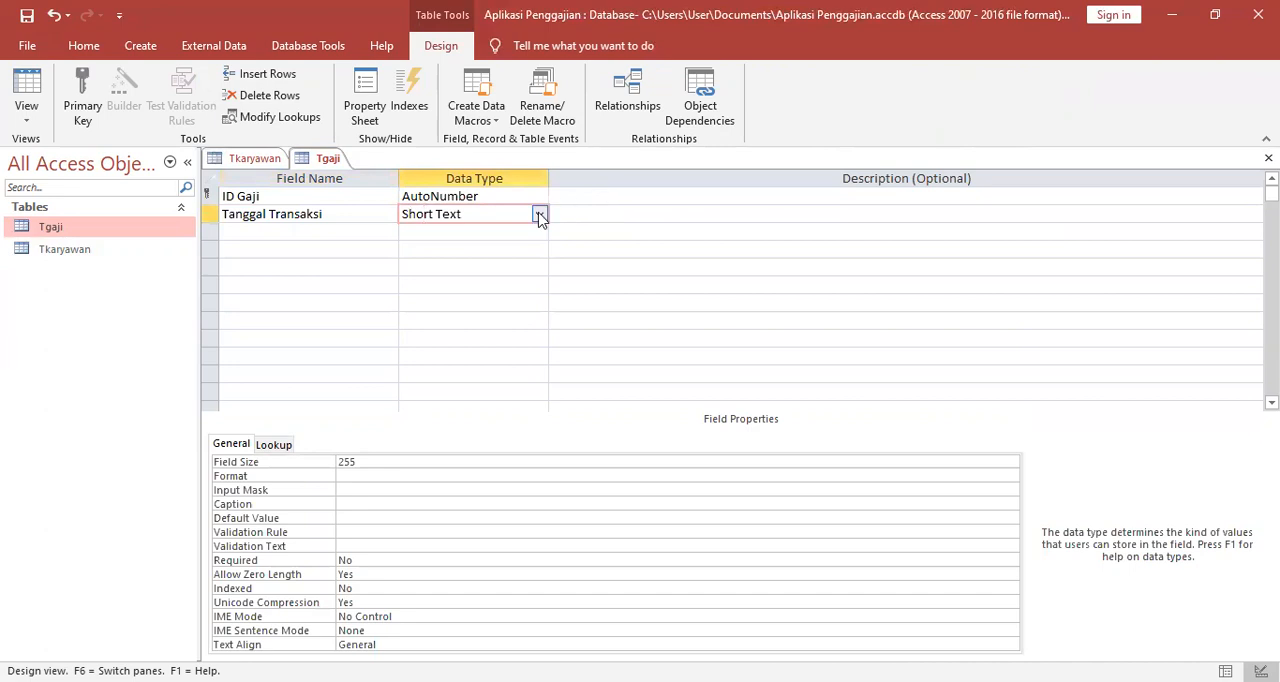
left_click(539, 216)
left_click(461, 298)
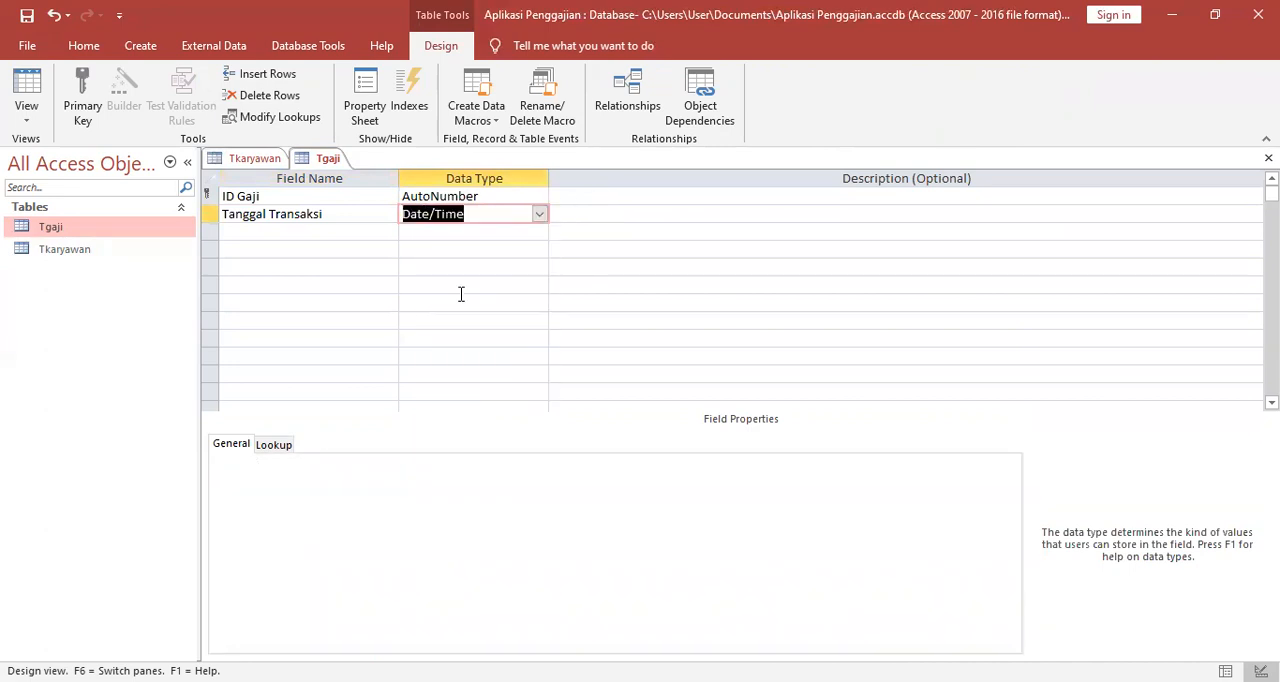
Add a NIK field below Tanggal Transaksi, keeping the default Short Text data type.
left_click(270, 227)
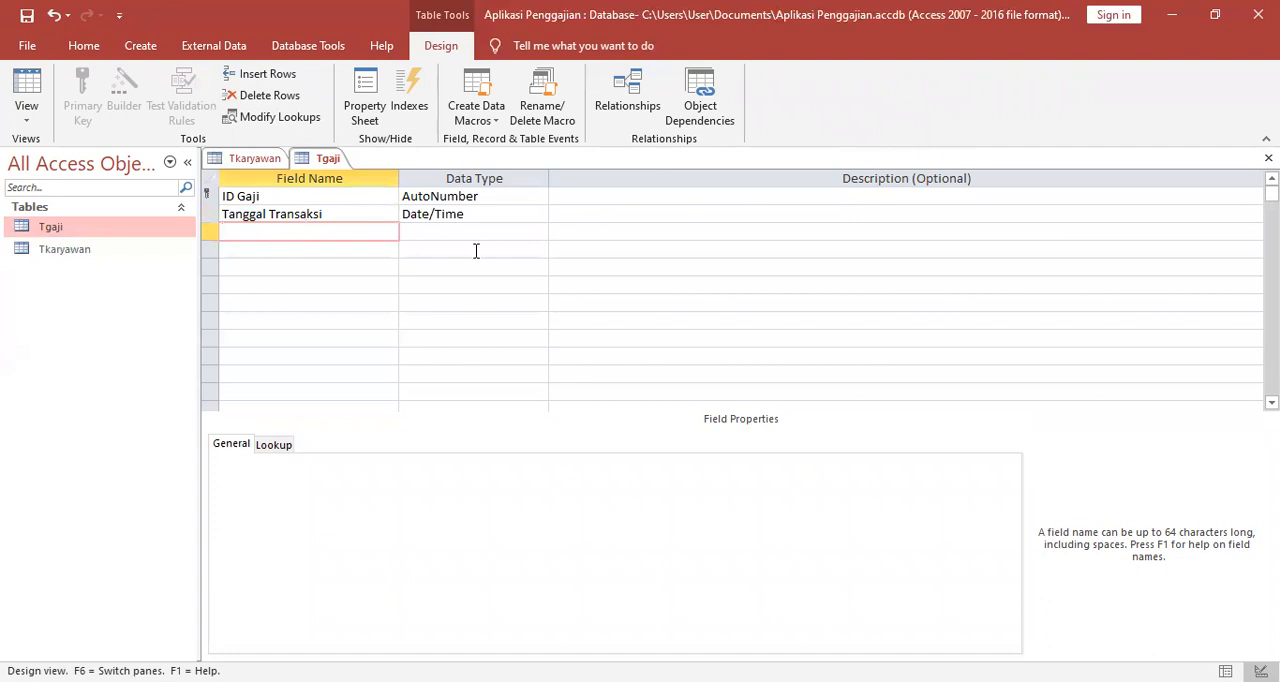
type("NIK")
left_click(475, 230)
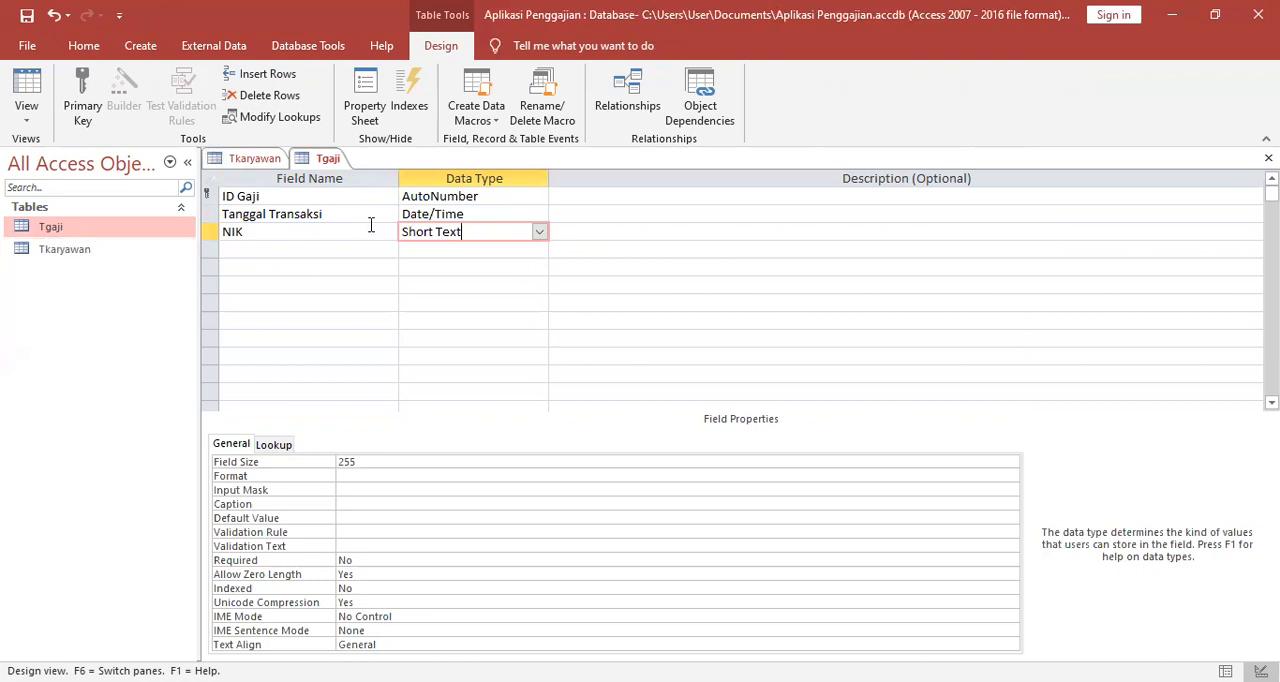
Change the data type of the NIK field in the Tkaryawan table to Short Text.
left_click(115, 257)
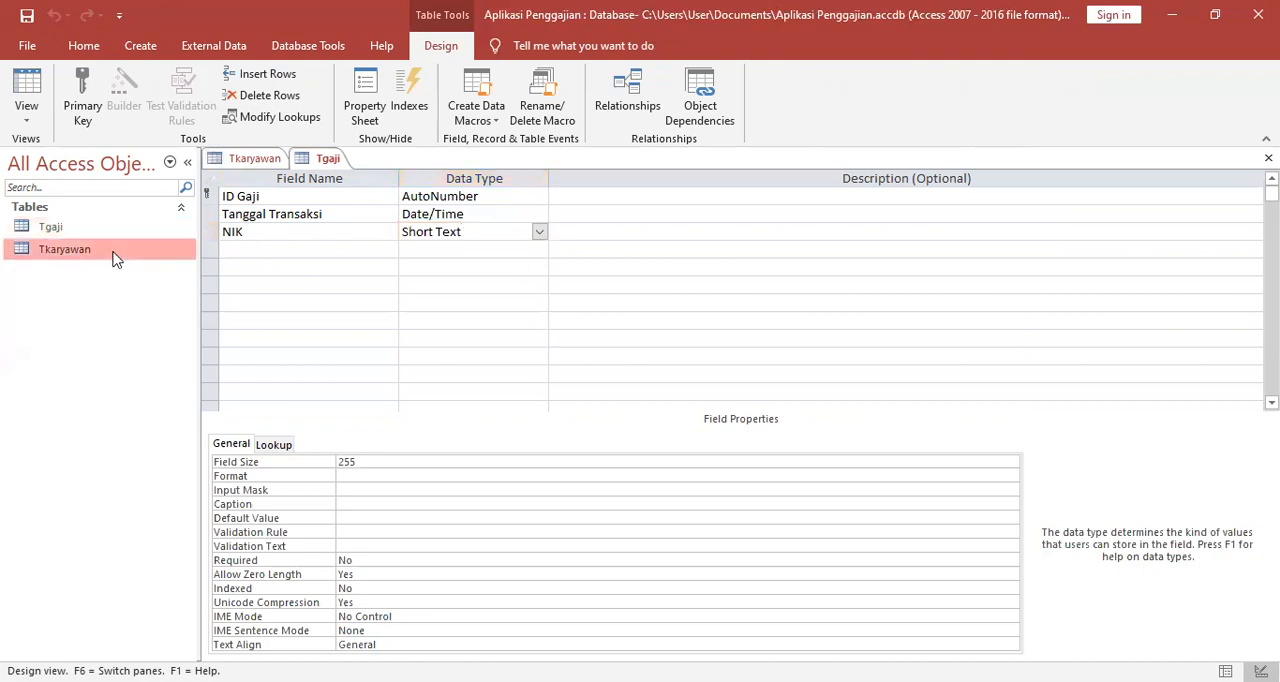
right_click(115, 257)
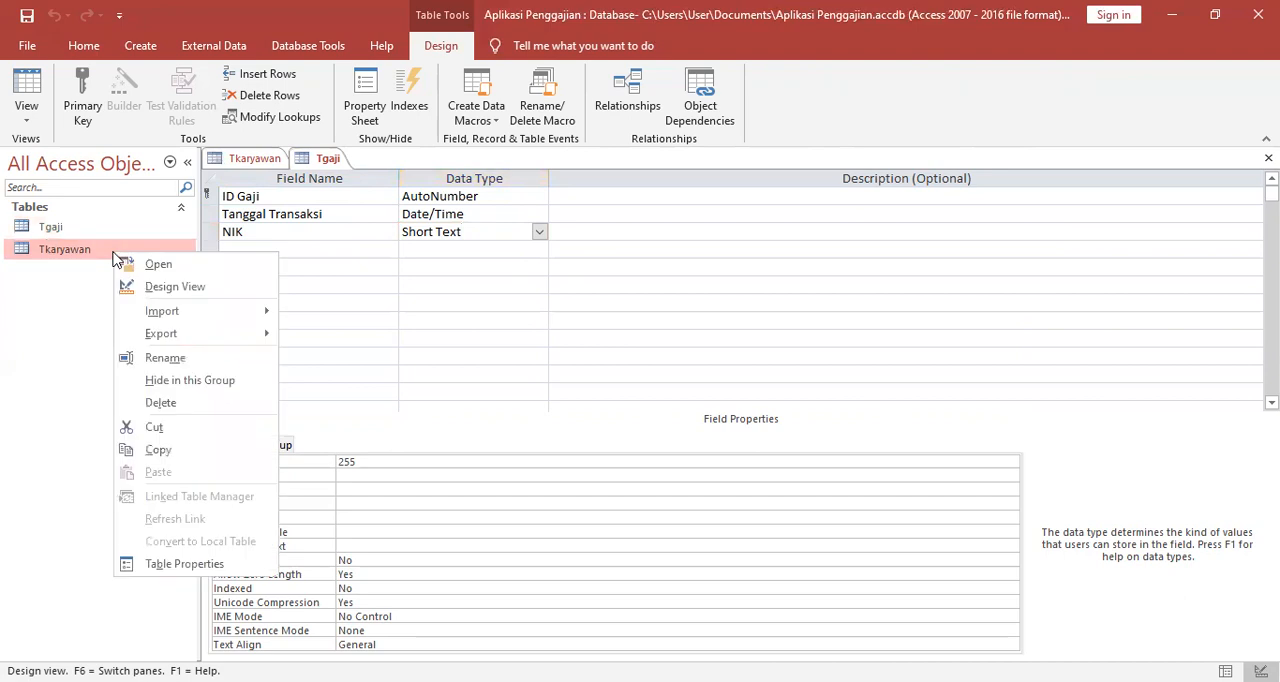
left_click(222, 163)
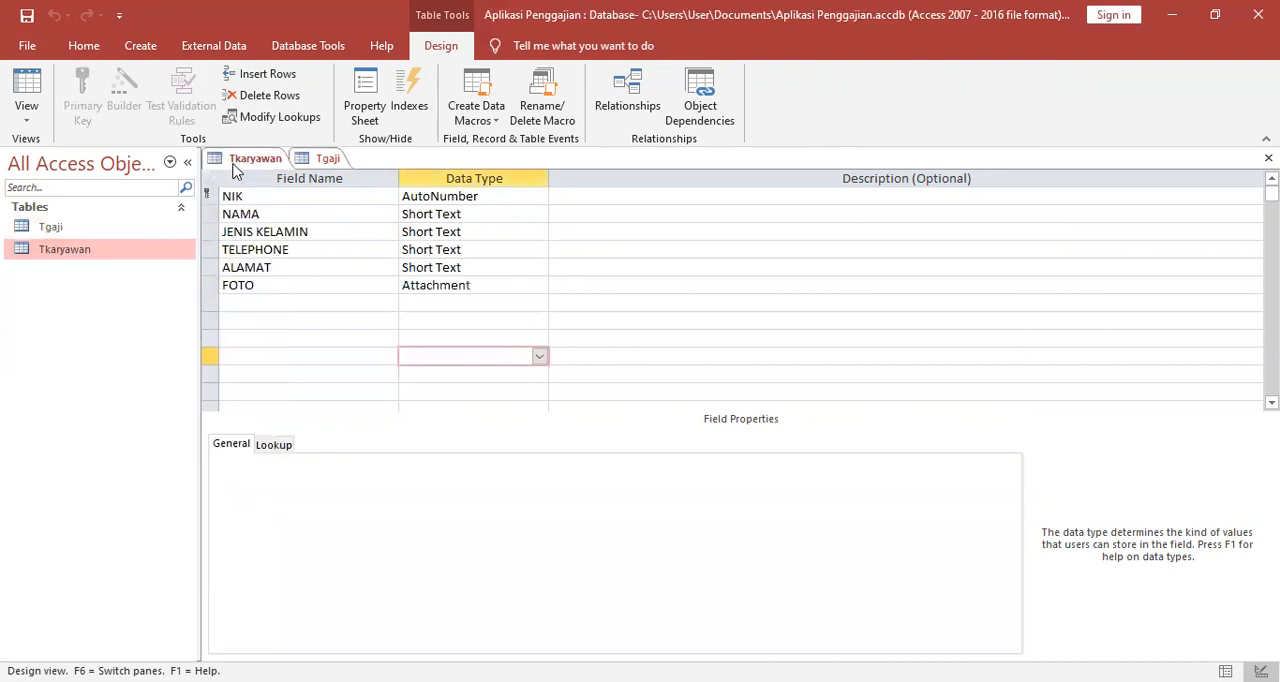
left_click(432, 196)
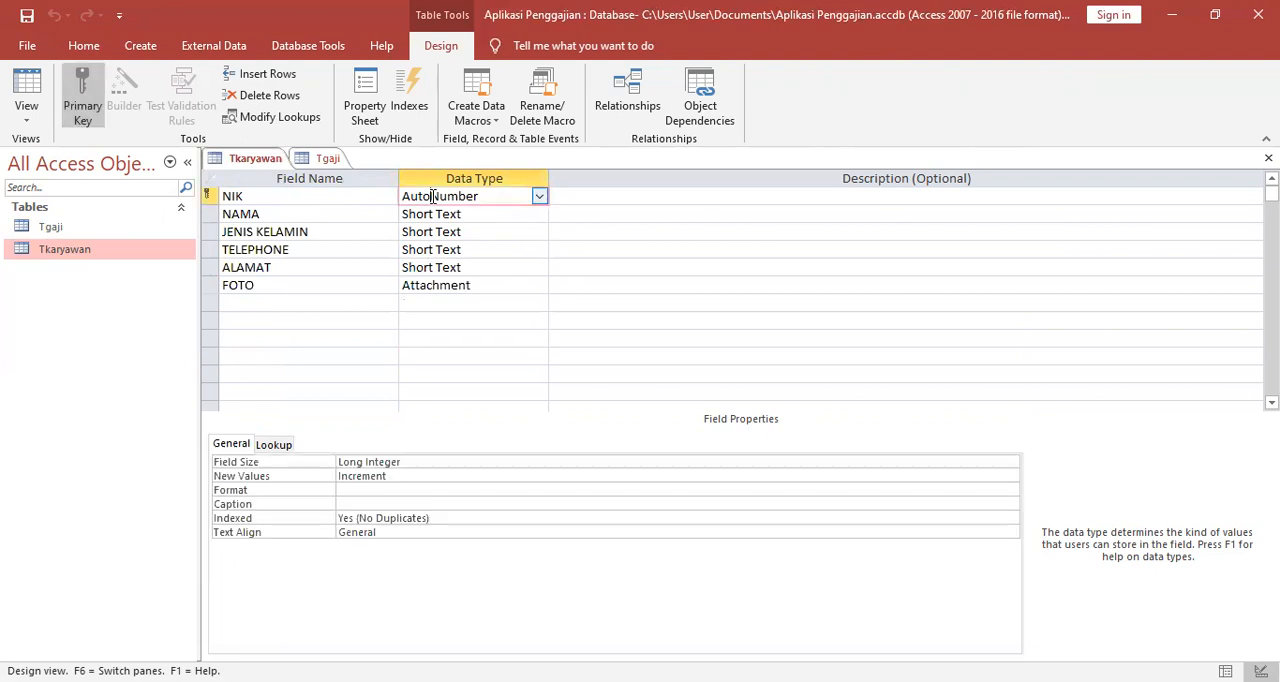
left_click(540, 197)
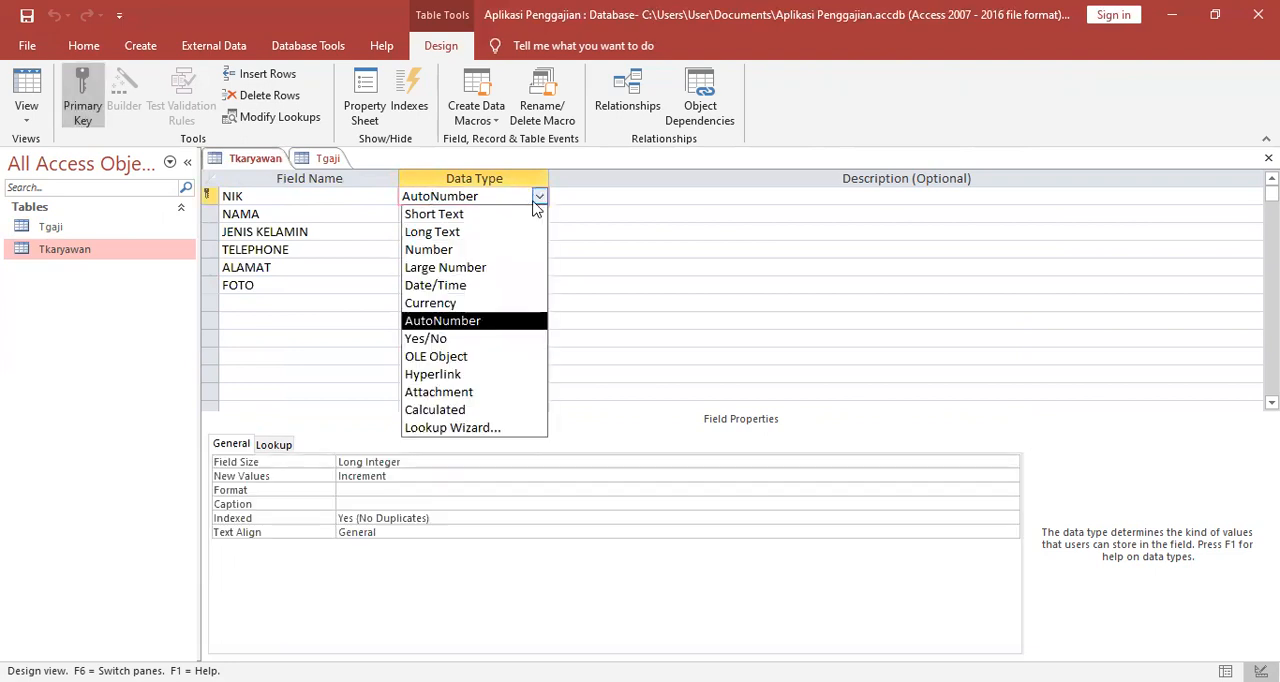
left_click(523, 214)
left_click(583, 234)
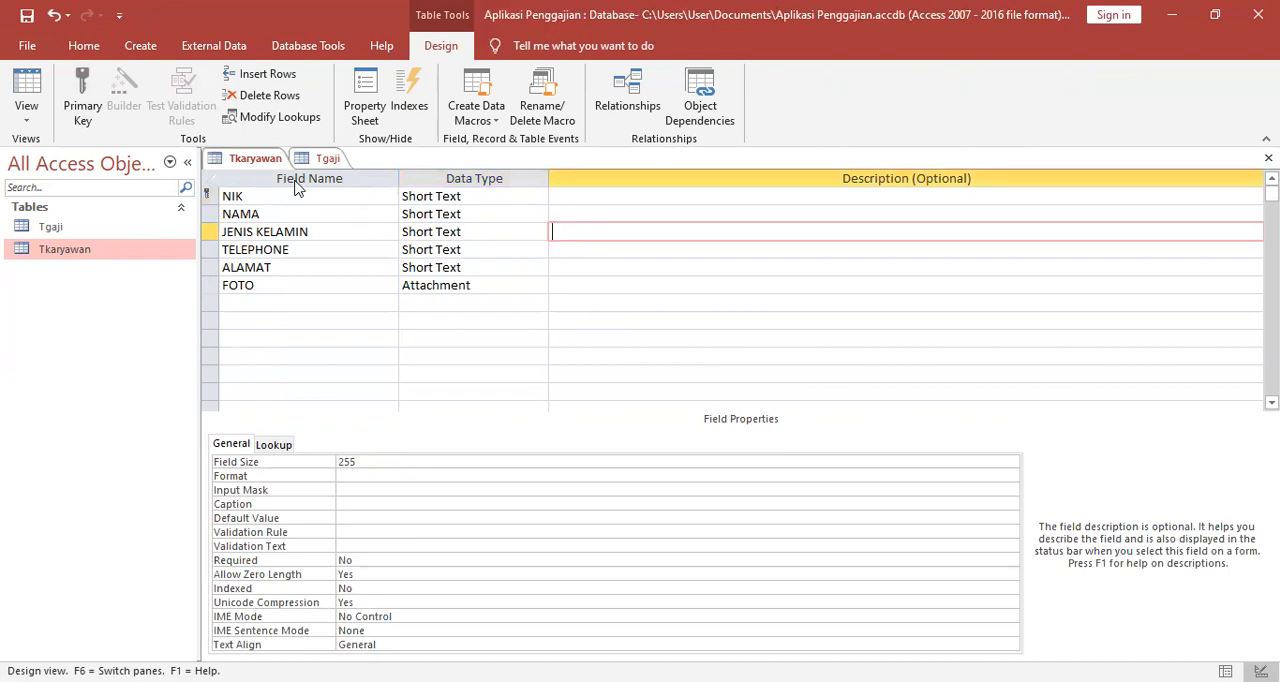
Save and close the Tkaryawan table.
right_click(259, 163)
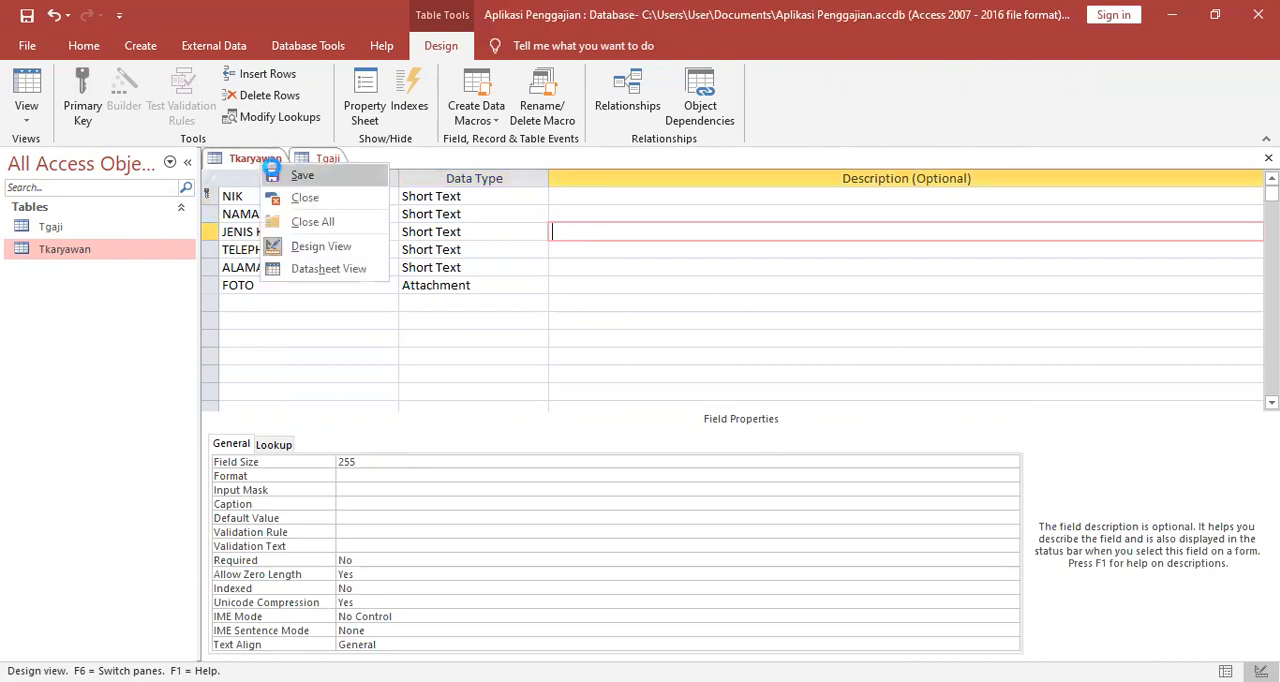
left_click(262, 170)
right_click(259, 163)
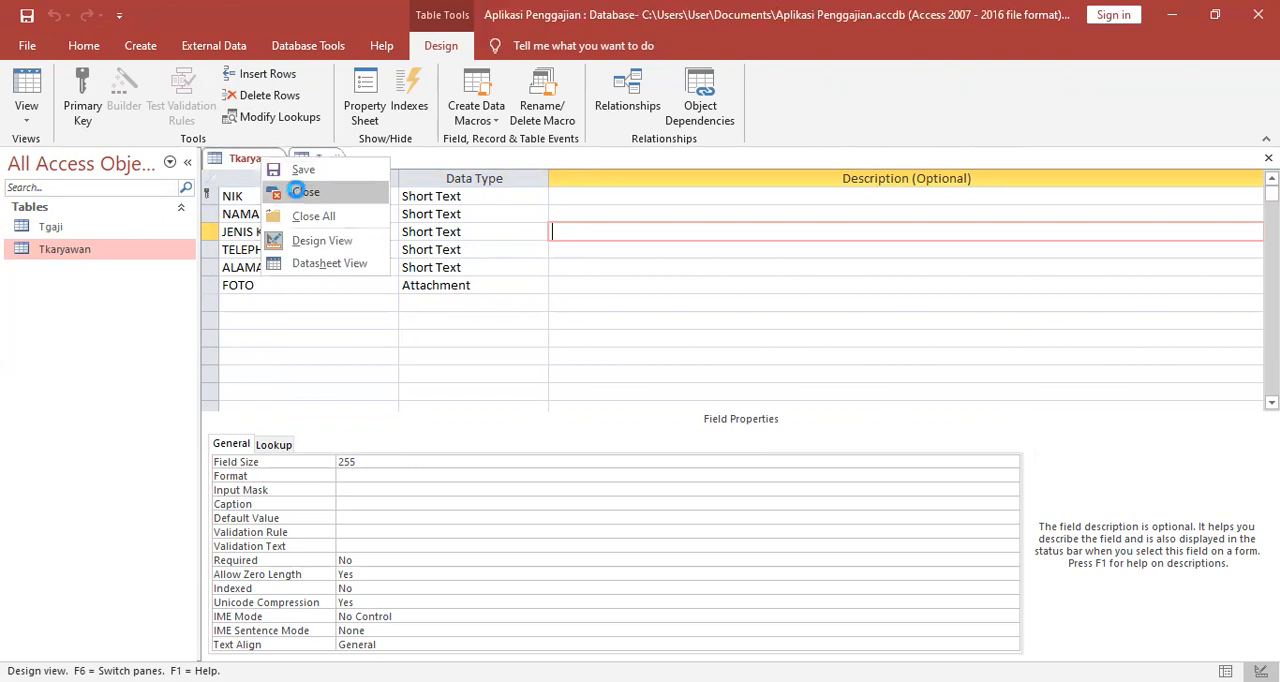
left_click(300, 193)
Add a Gaji Pokok field below NIK in the Tgaji table with the Currency data type.
left_click(472, 251)
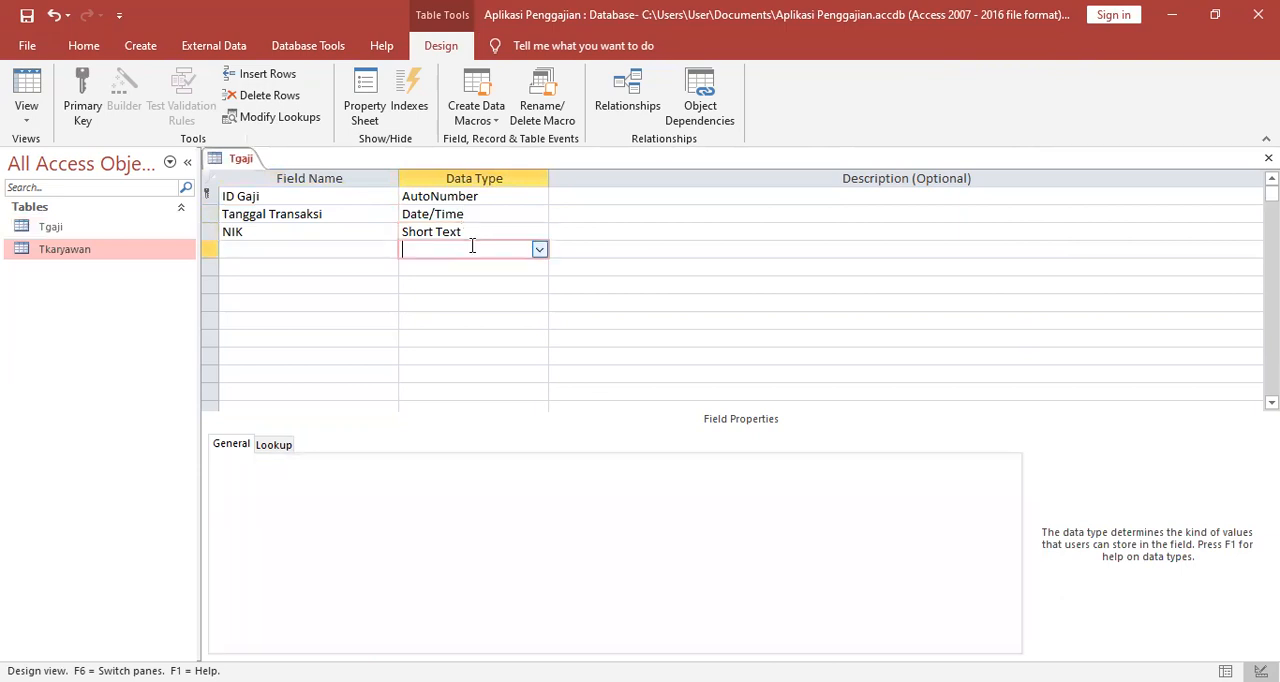
left_click(267, 252)
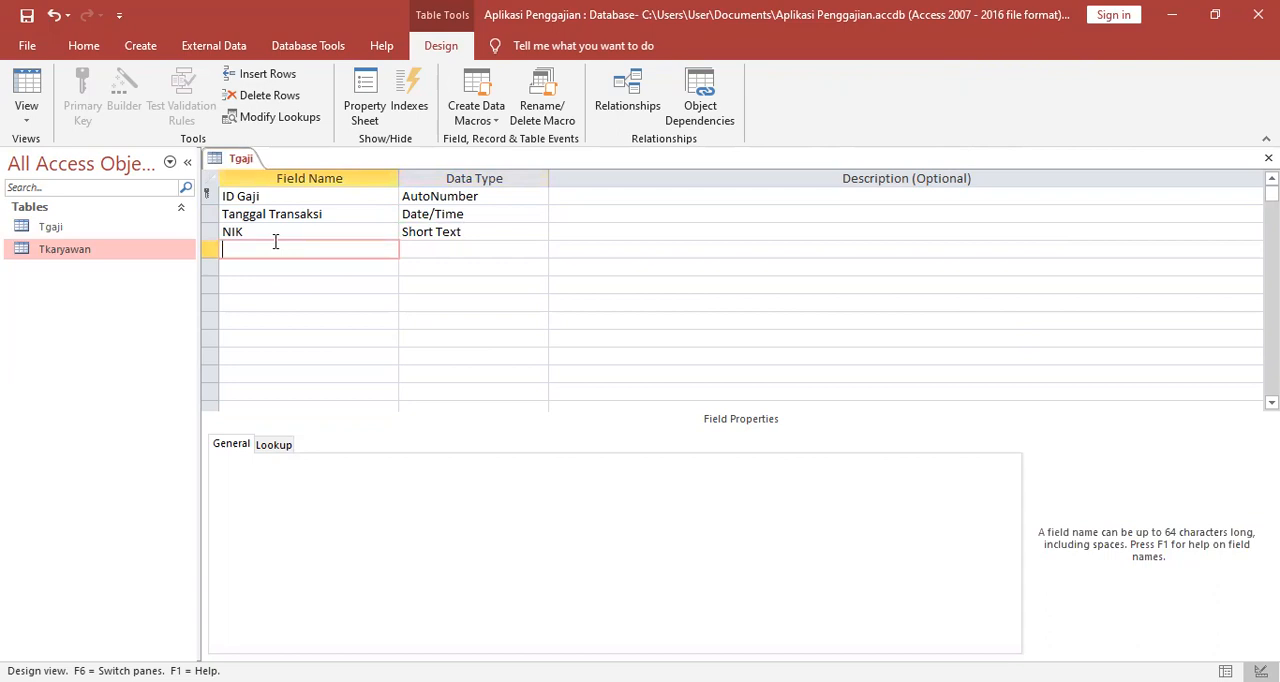
type("Gaji Pokok")
left_click(405, 249)
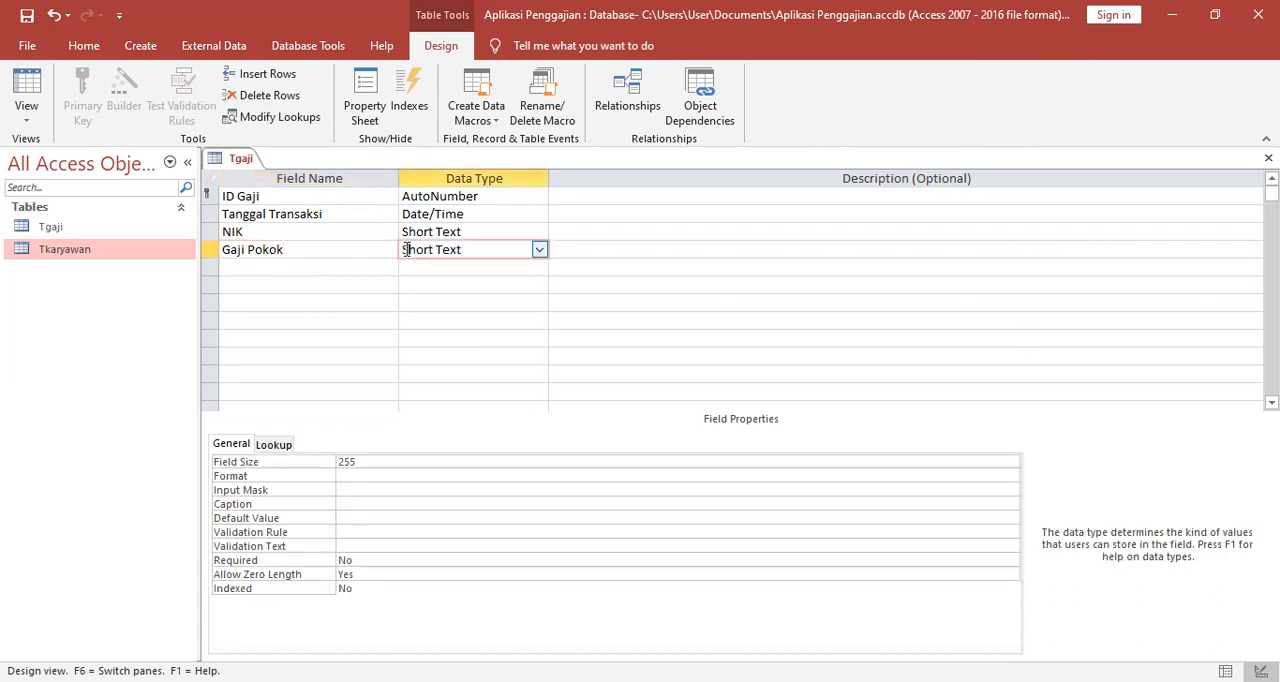
left_click(540, 250)
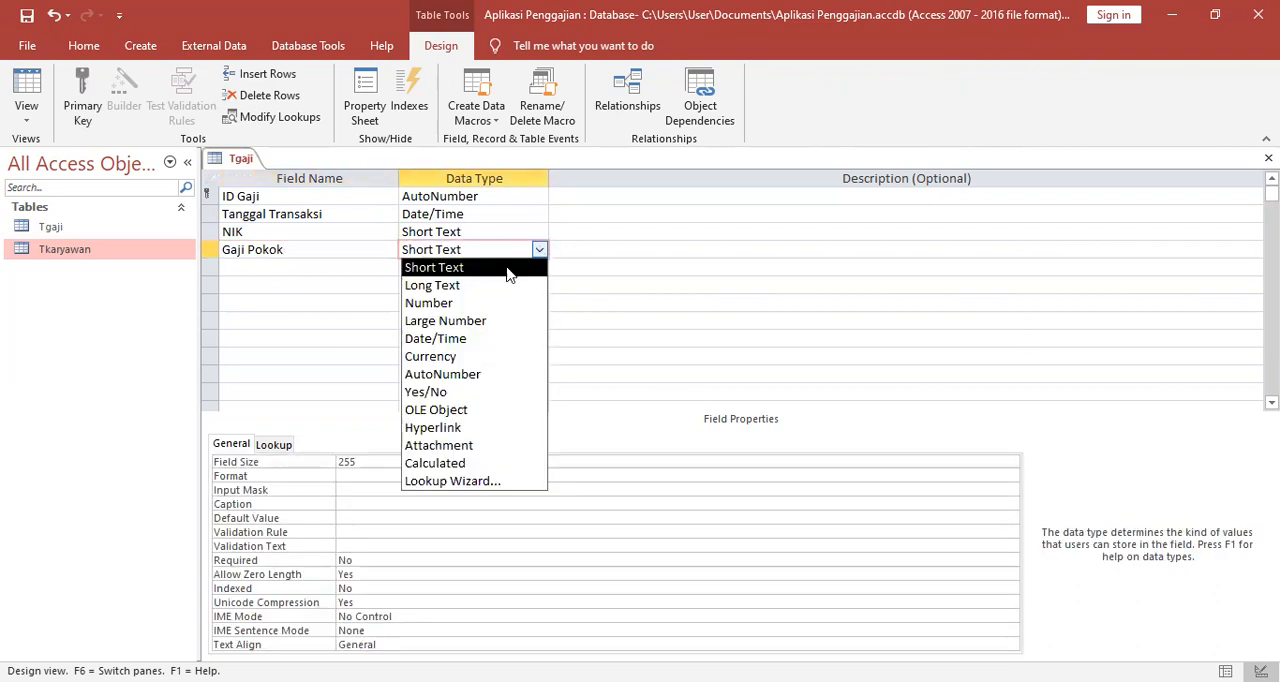
left_click(479, 358)
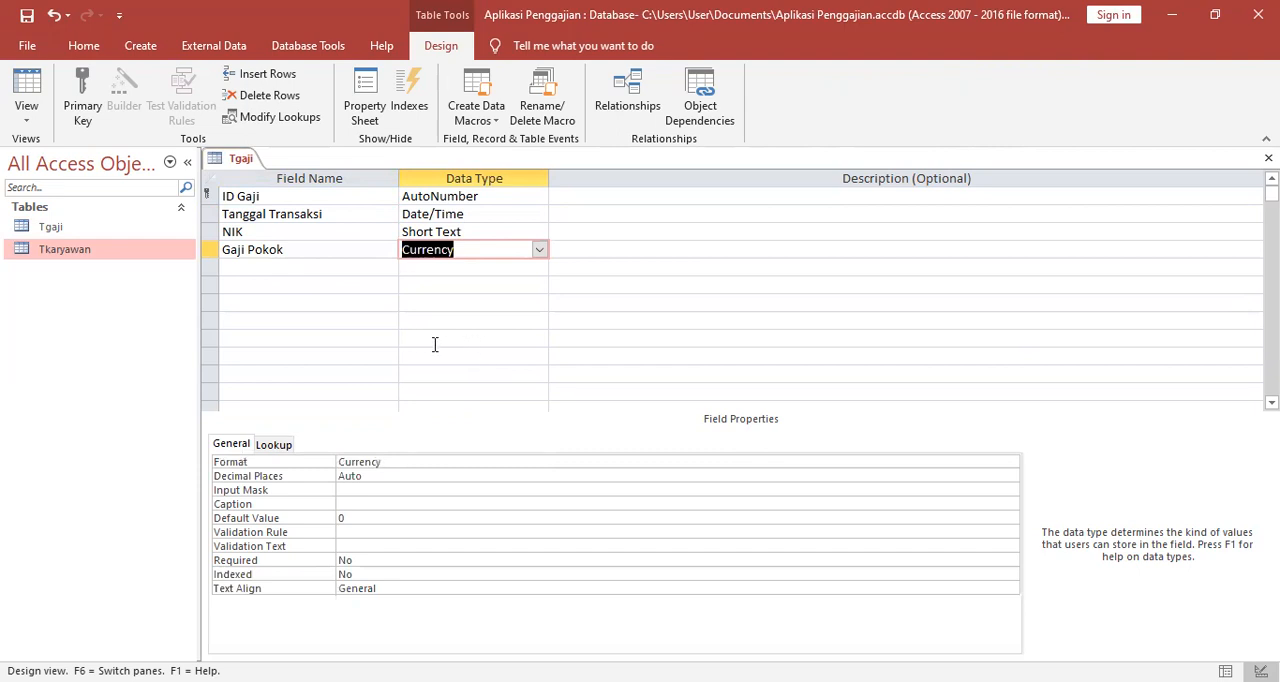
Add a Bonus field below Gaji Pokok with the Currency data type.
left_click(279, 268)
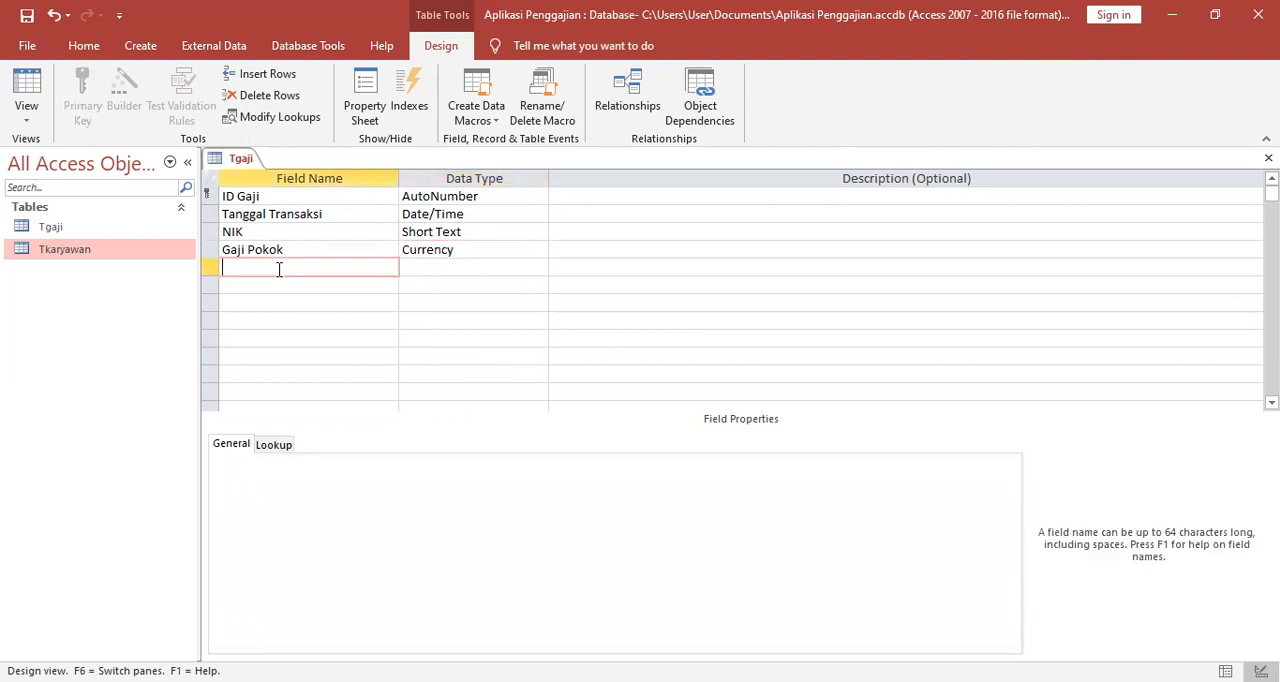
type("N")
key("BackSpace")
type("Bonus")
left_click(418, 256)
left_click(495, 268)
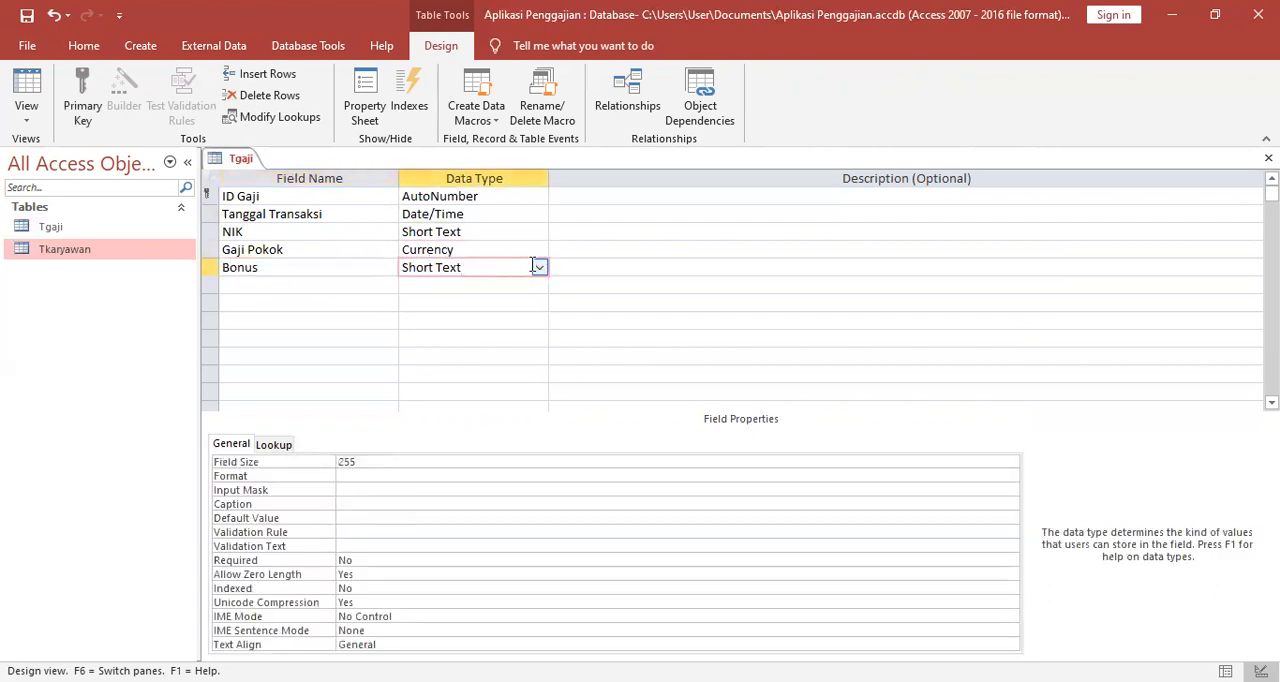
left_click(540, 268)
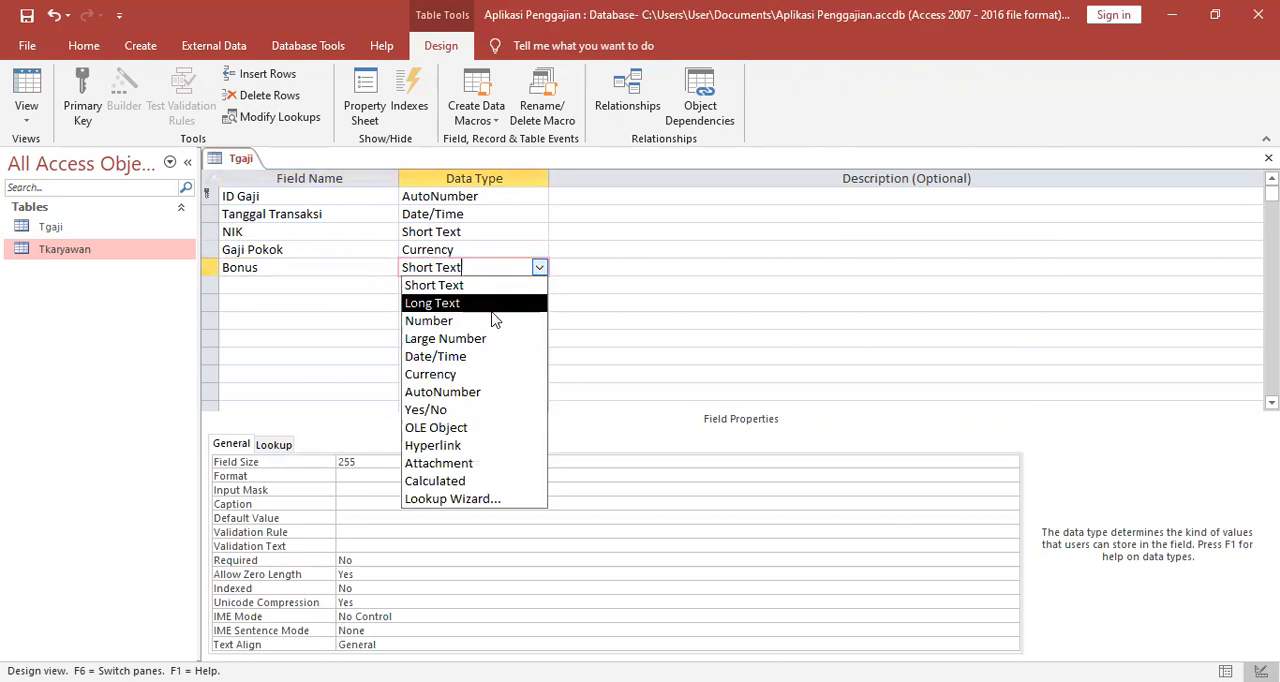
left_click(466, 374)
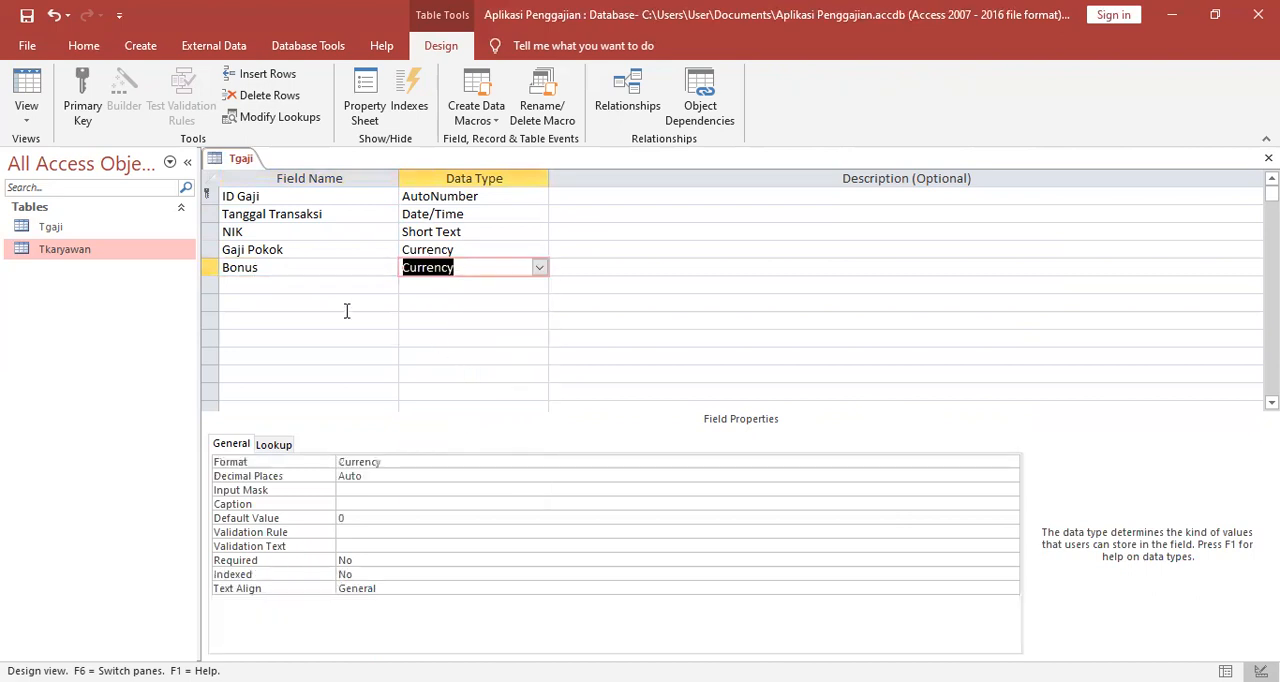
Add a Pinjaman field below Bonus with the Currency data type.
left_click(268, 286)
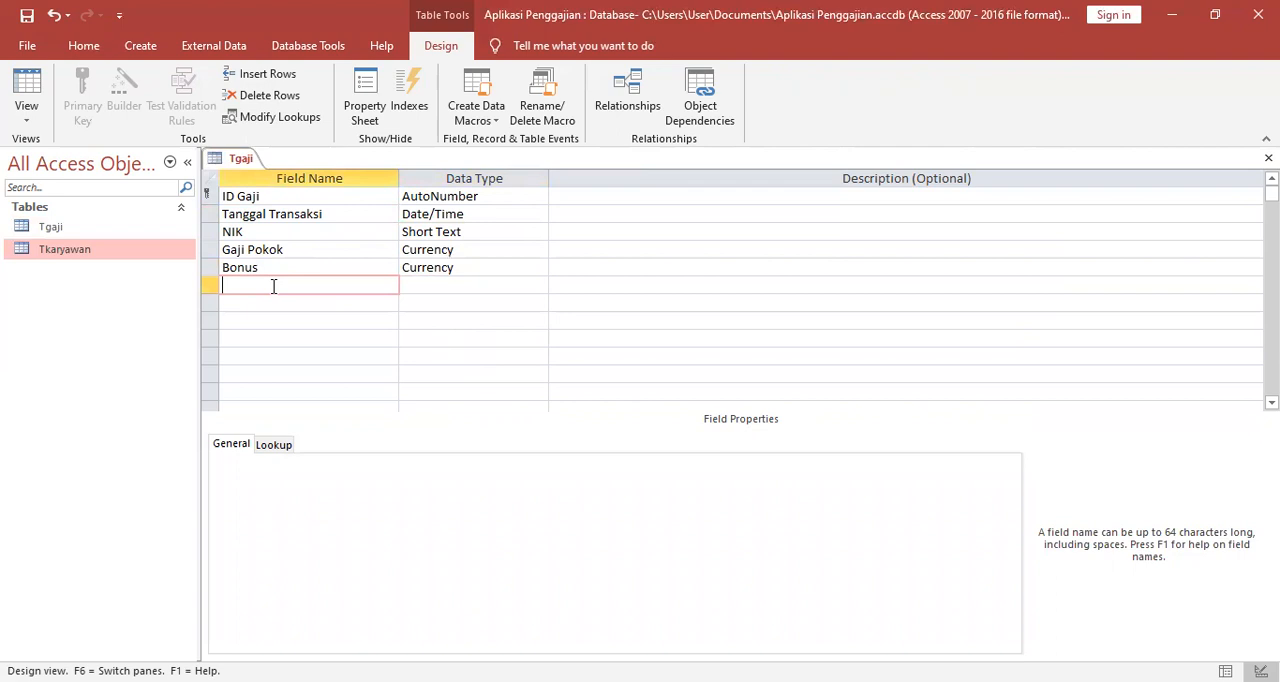
type("Pinjaman")
left_click(445, 285)
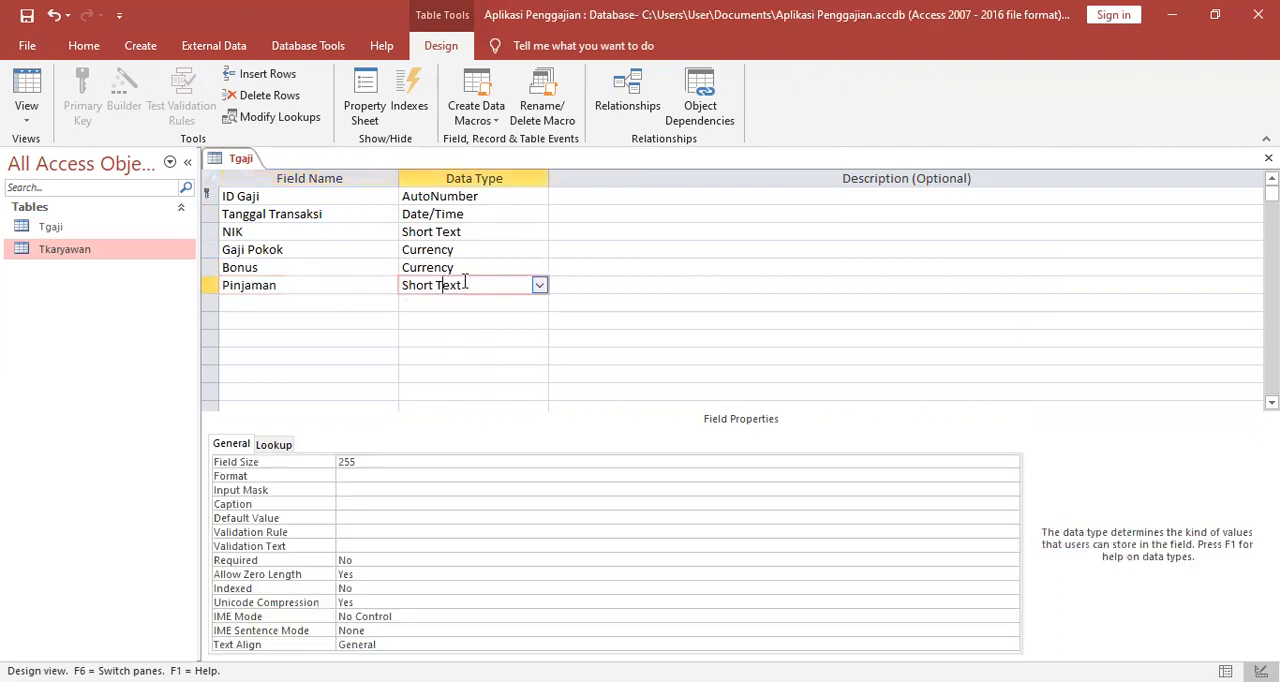
left_click(540, 286)
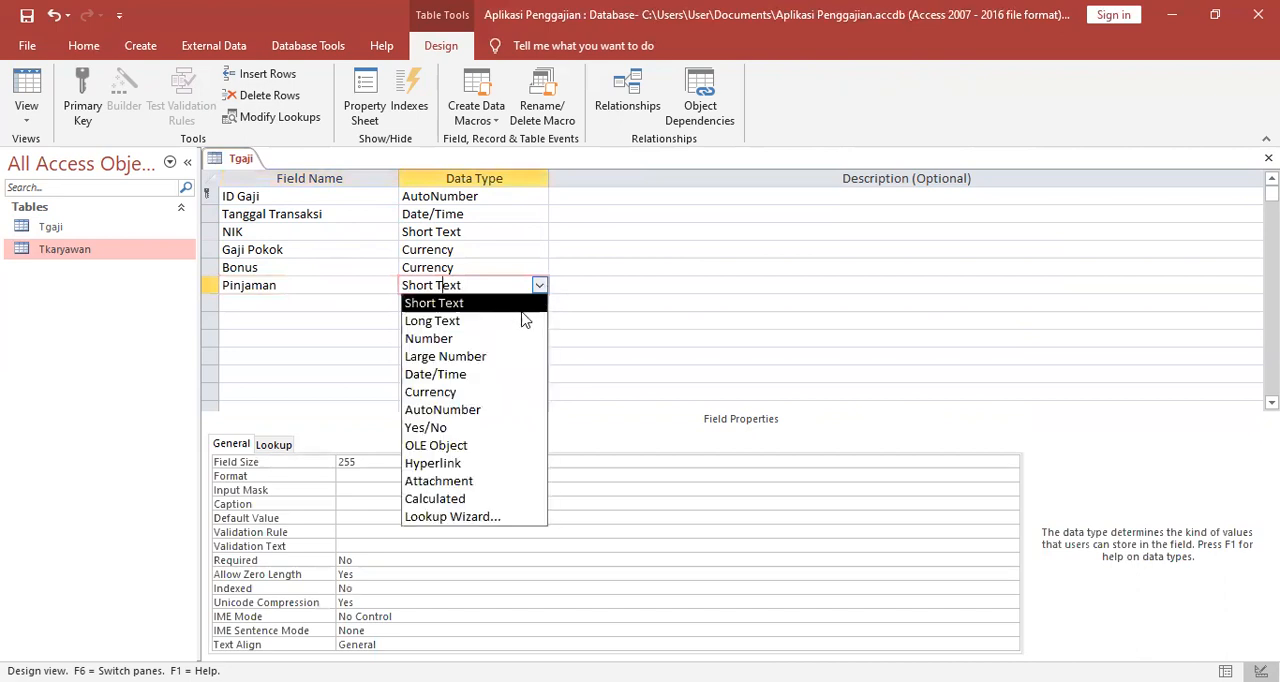
left_click(492, 389)
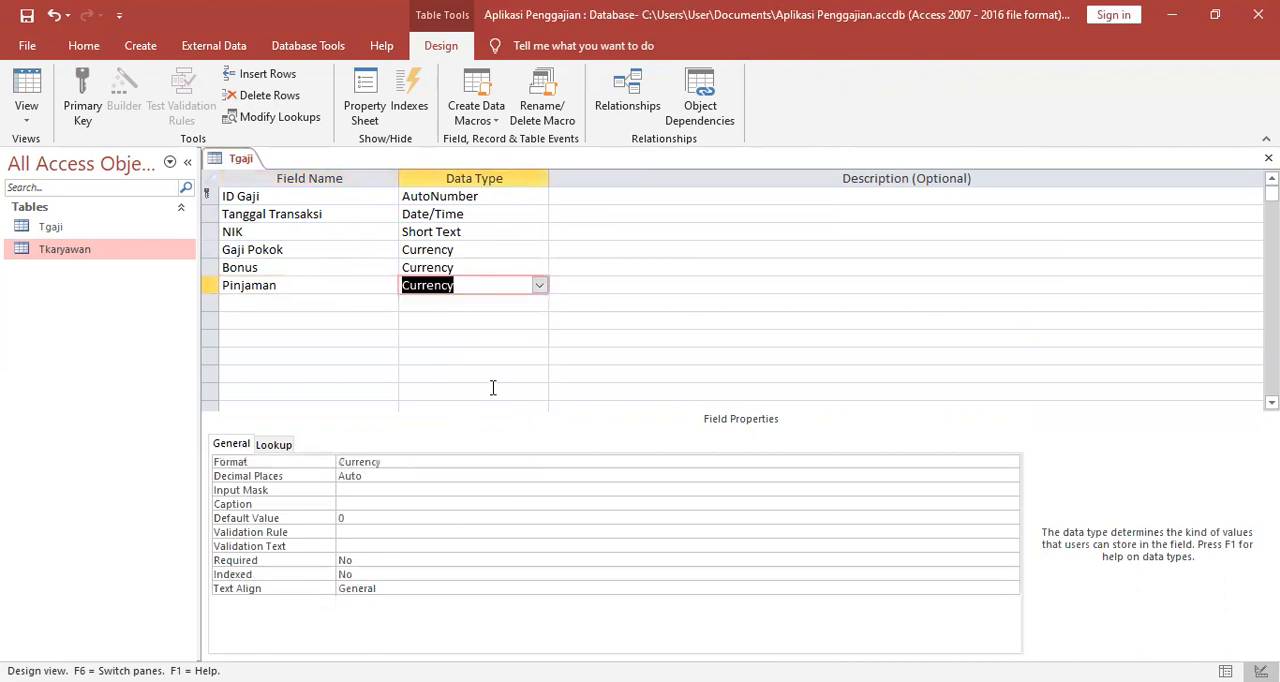
left_click(485, 356)
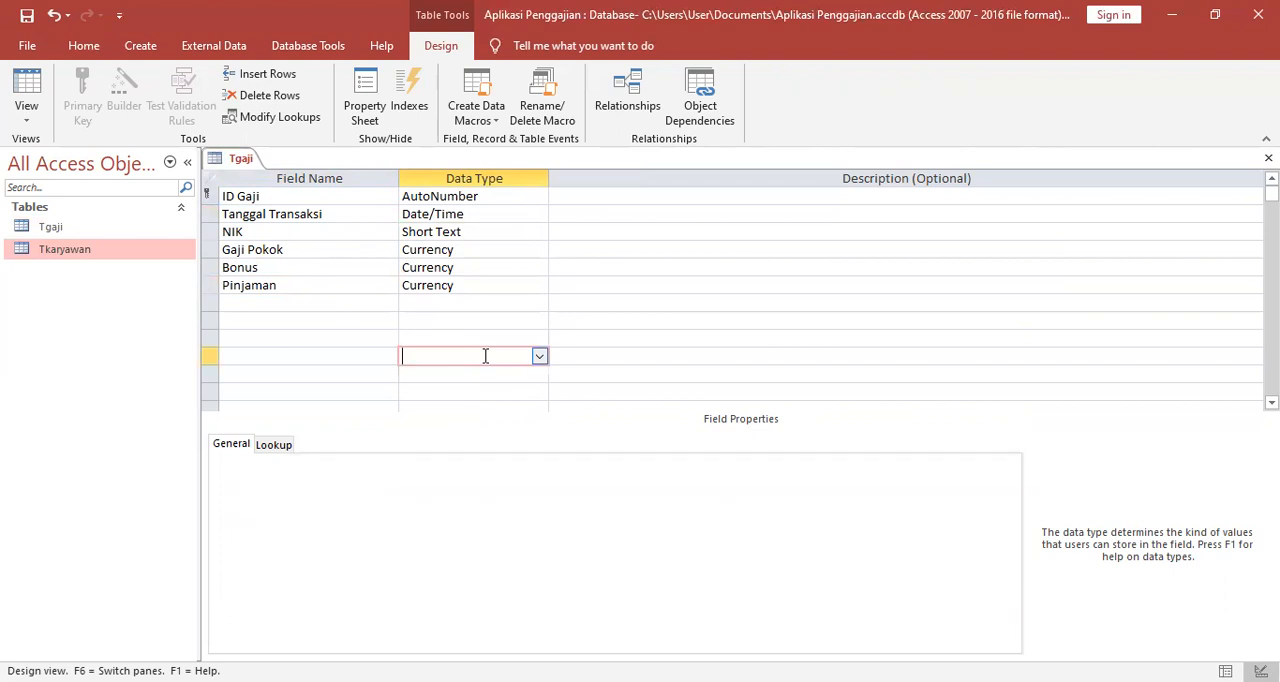
Set the lookup display control of the NIK field in Tgaji to Combo Box.
left_click(480, 231)
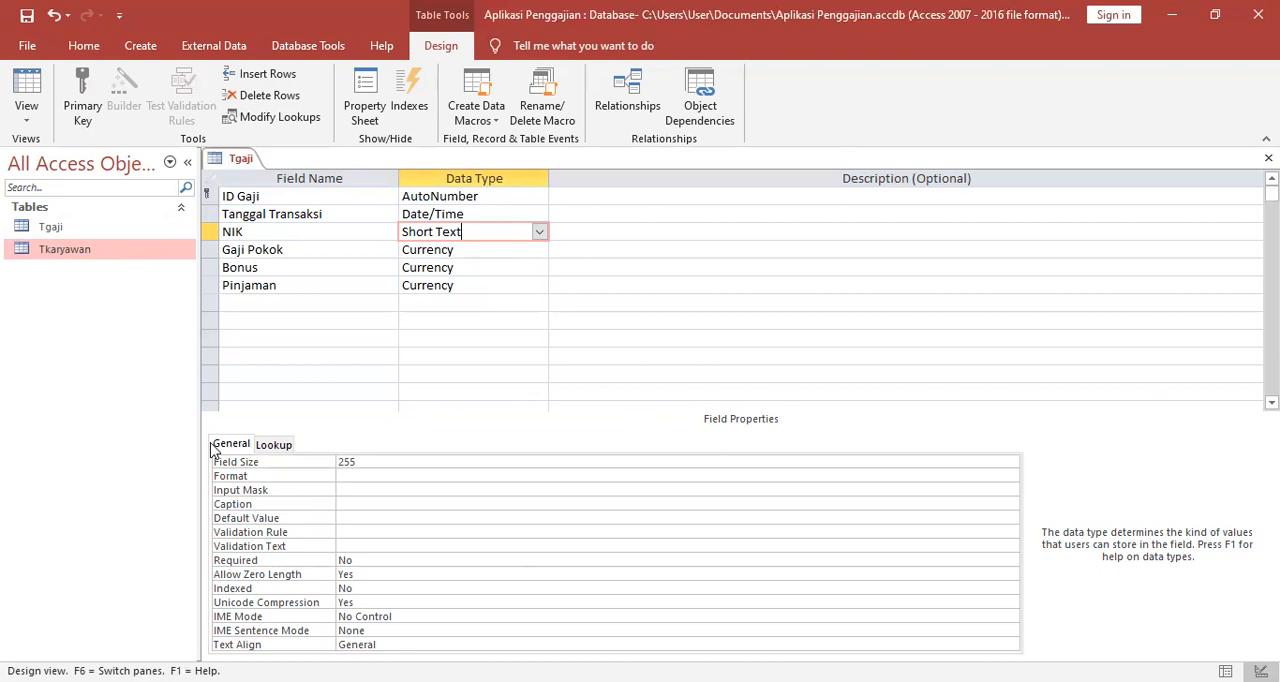
left_click(284, 445)
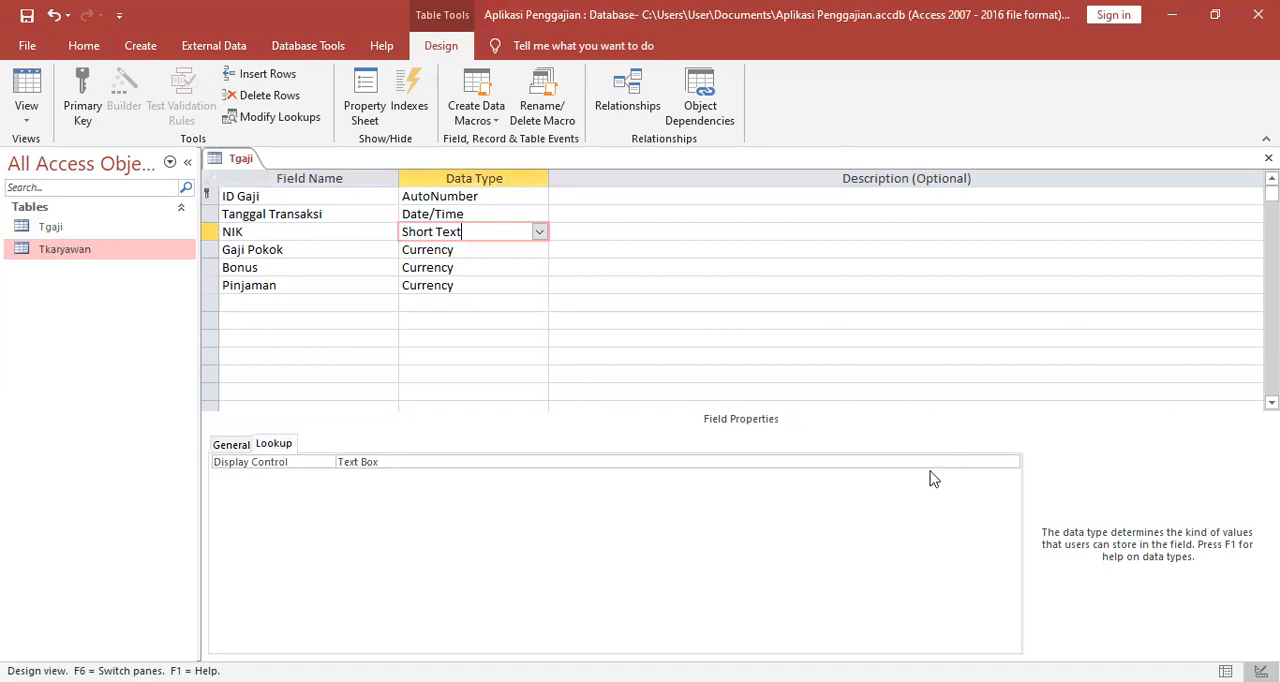
left_click(466, 461)
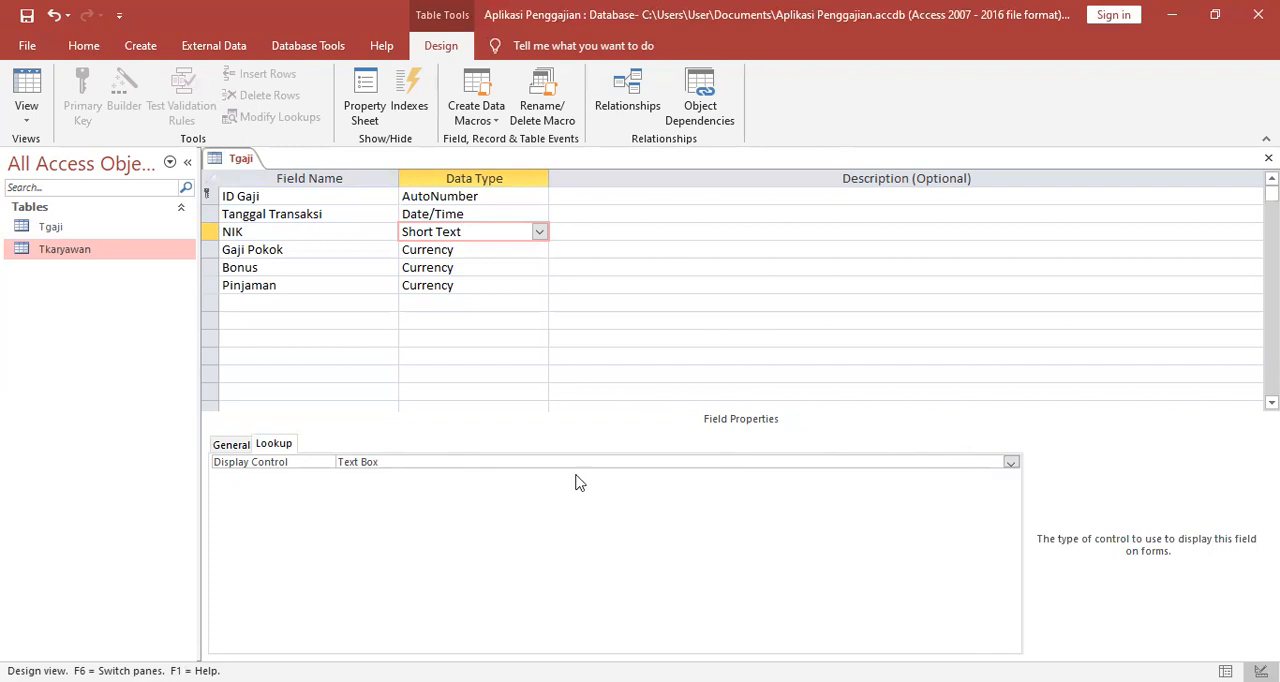
left_click(1011, 463)
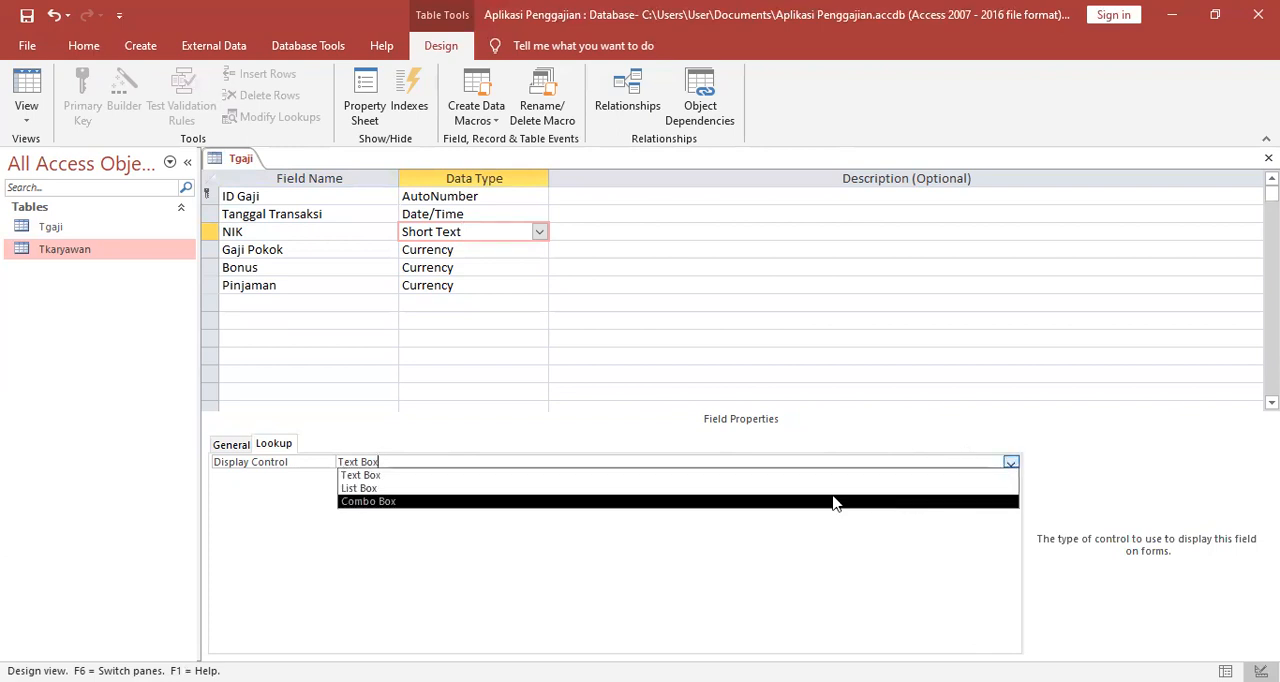
left_click(835, 502)
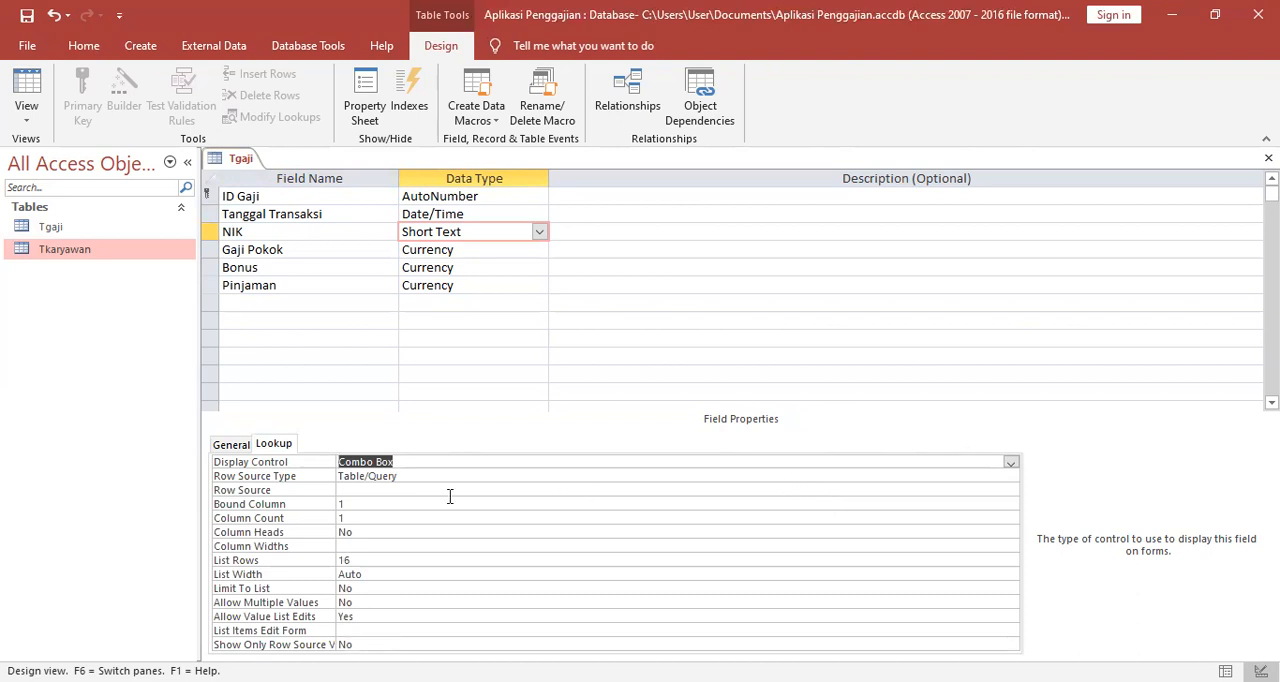
Set the column count of the NIK lookup to 2.
left_click(353, 517)
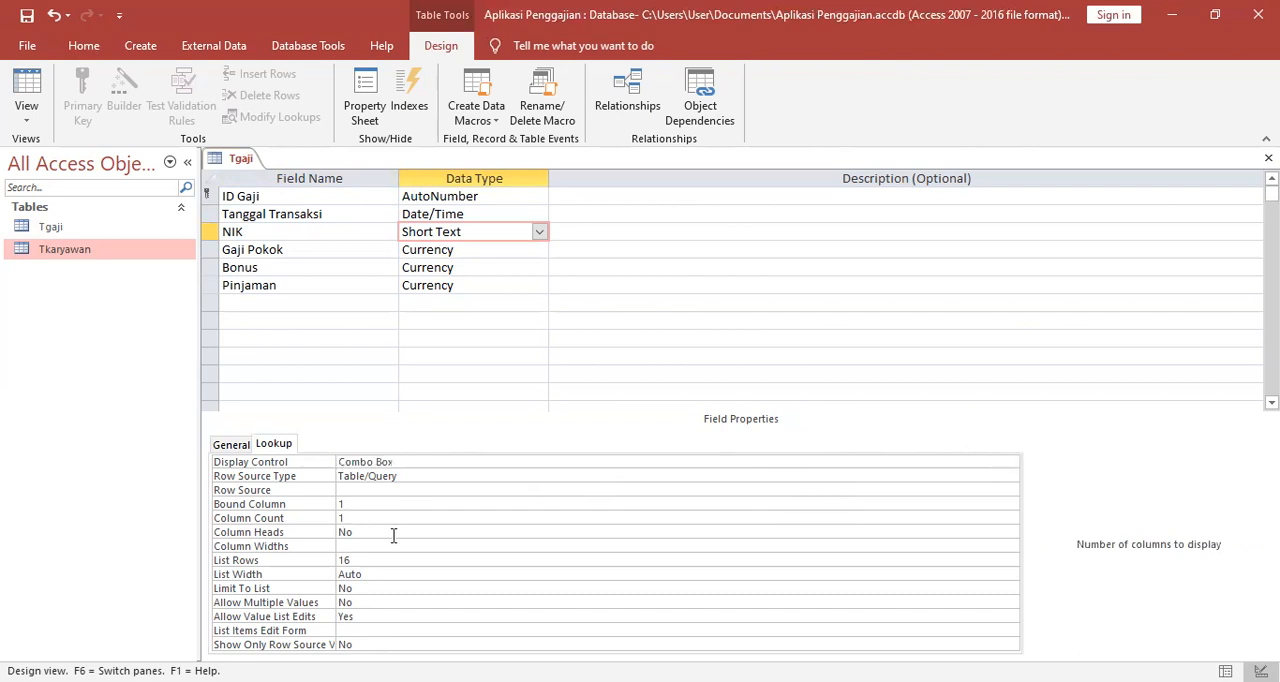
key("BackSpace")
type("2")
key("Up")
Open the query builder for the NIK lookup's row source and add the Tkaryawan table to it.
left_click(903, 490)
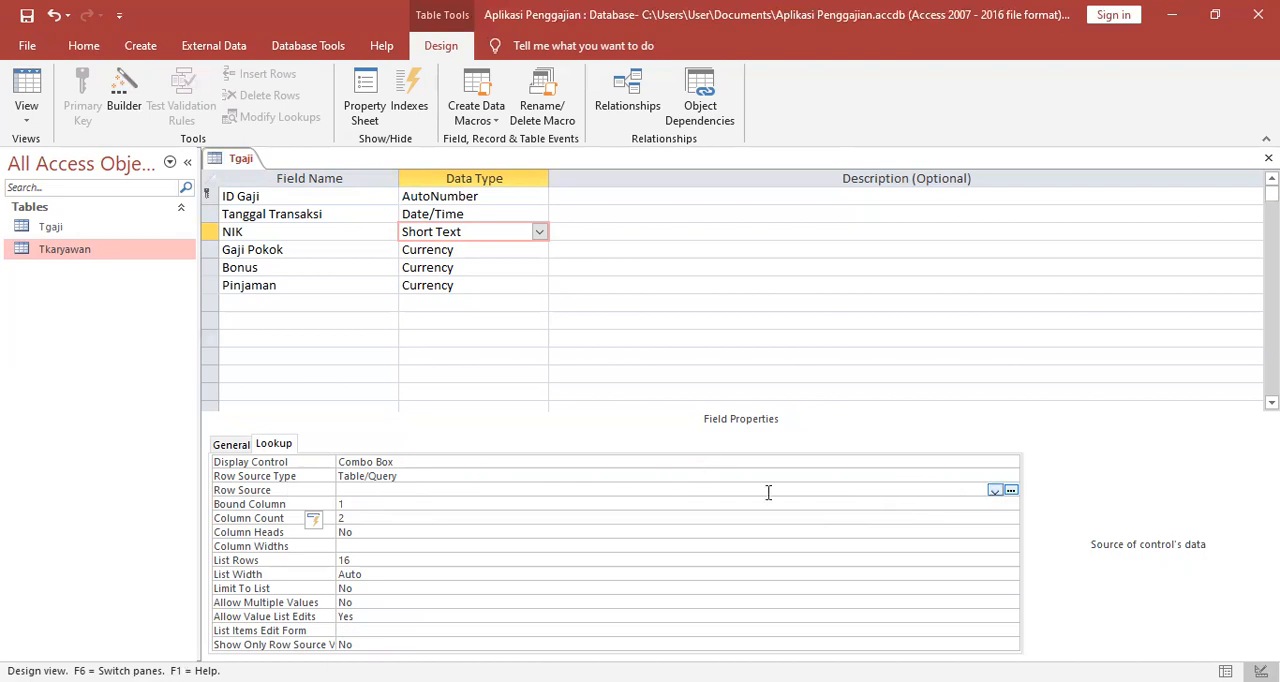
left_click(1011, 492)
left_click(1011, 492)
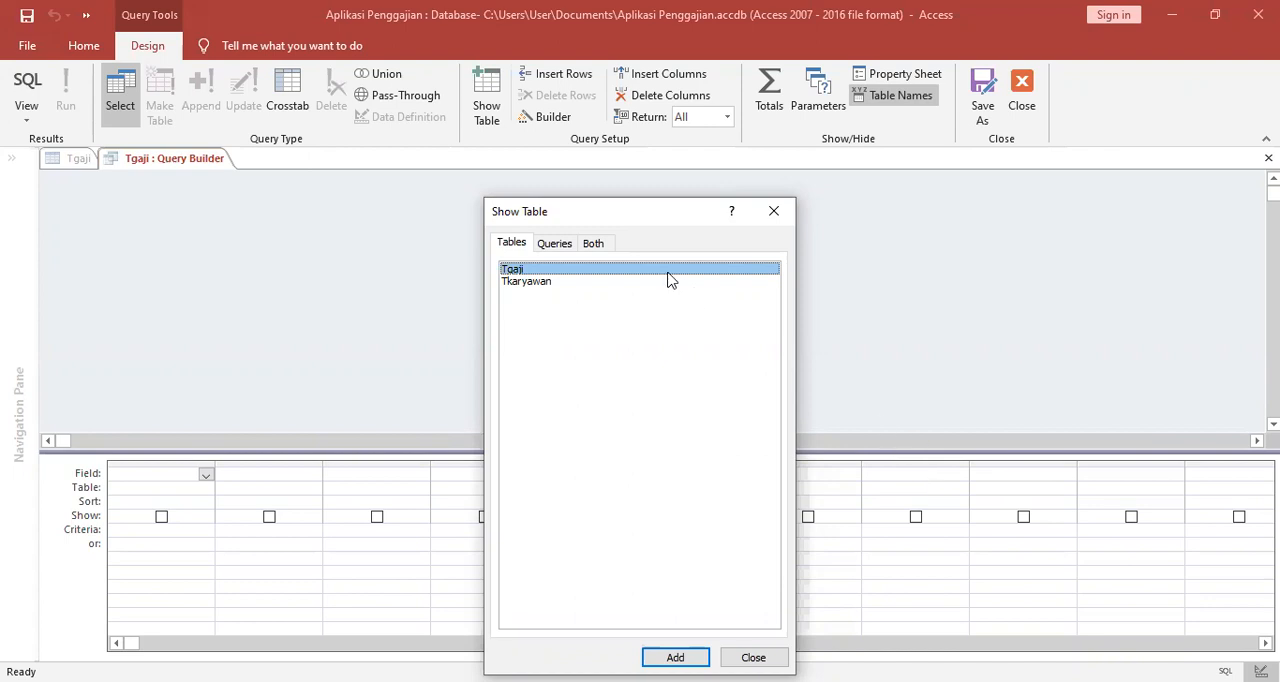
left_click(537, 283)
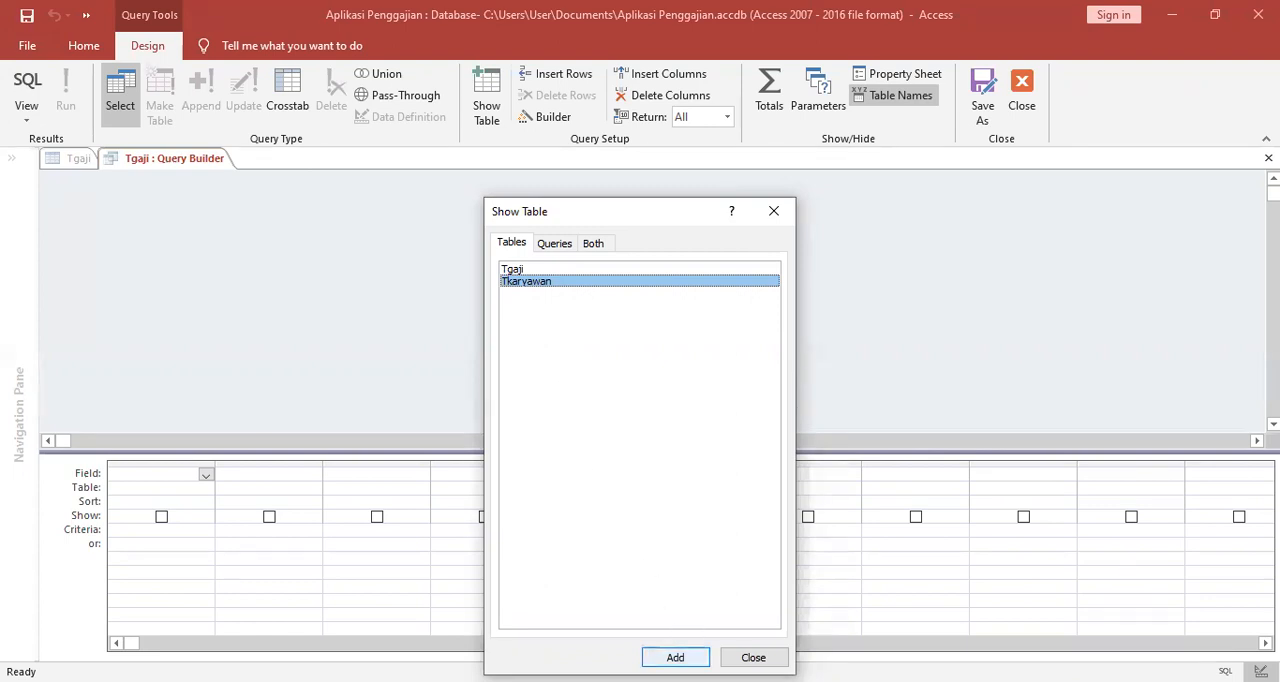
key("Return")
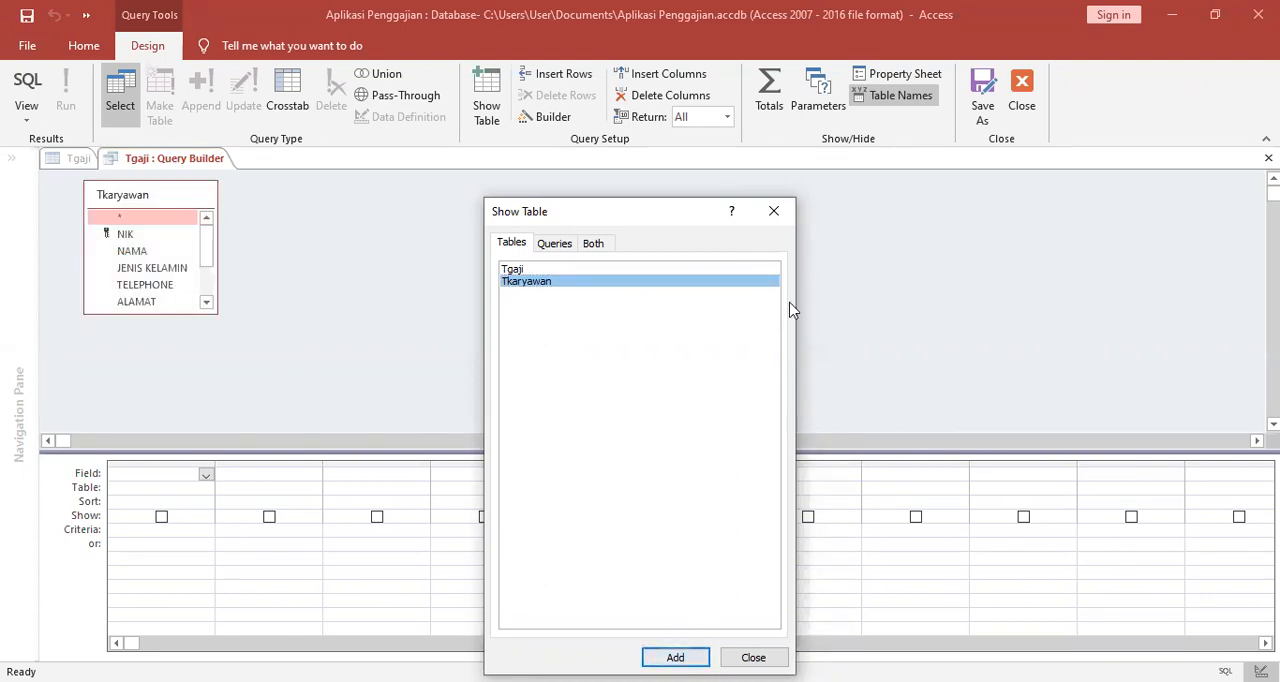
left_click(762, 657)
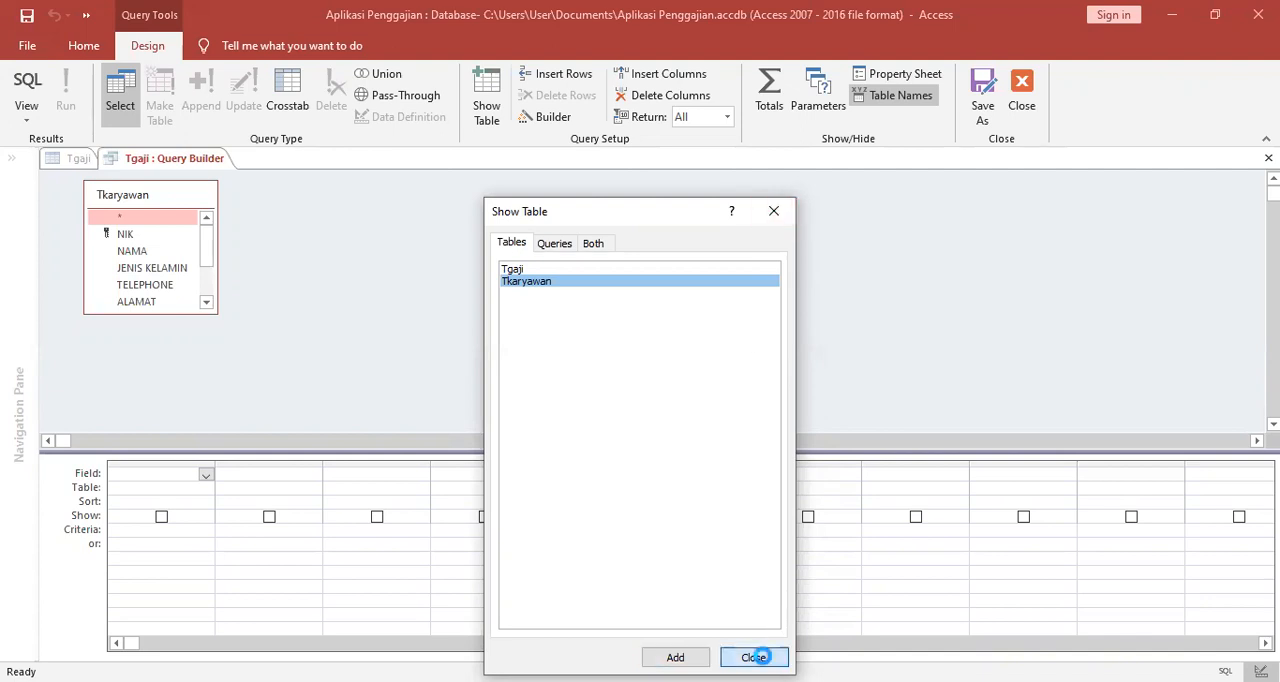
Add the NIK and NAMA fields of Tkaryawan to the first two columns of the query grid.
left_click(130, 489)
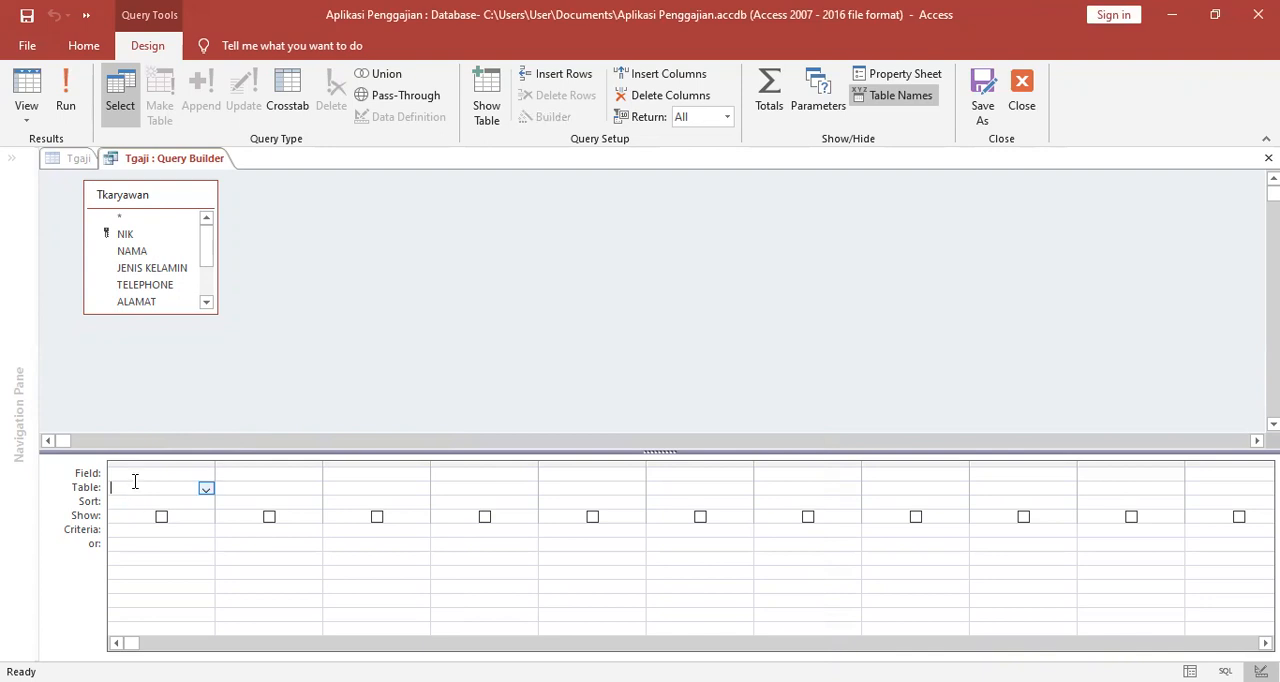
left_click(144, 471)
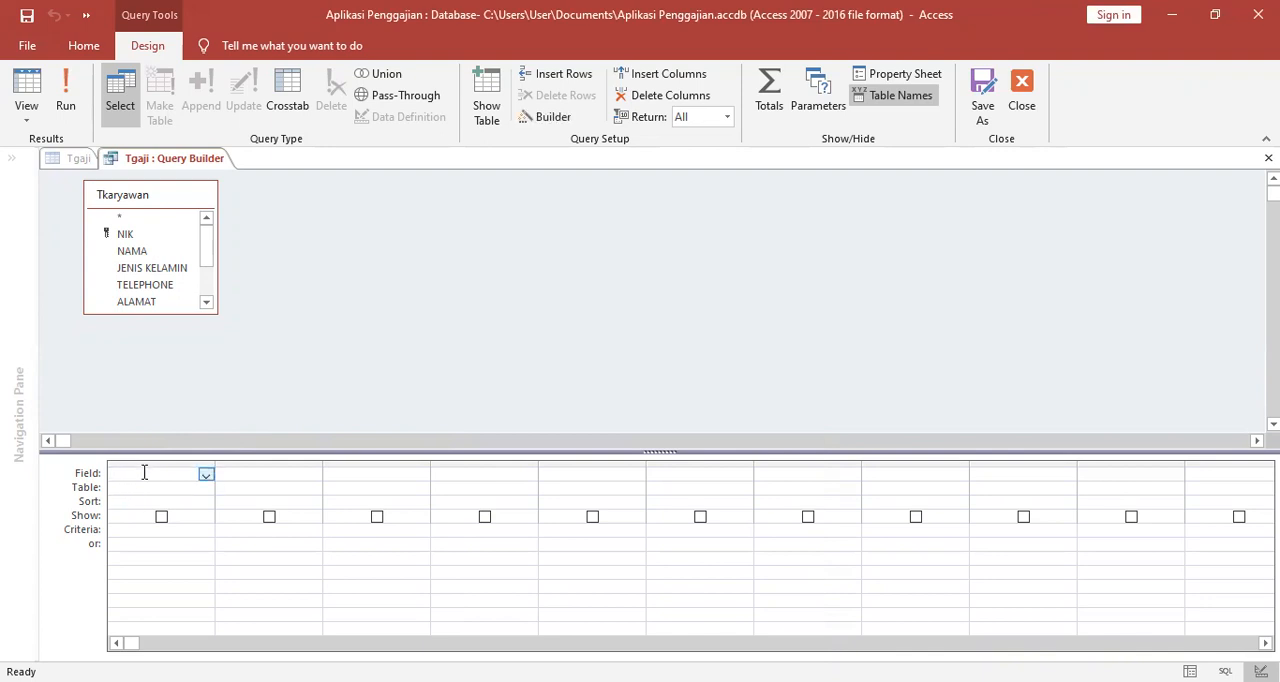
left_click(125, 236)
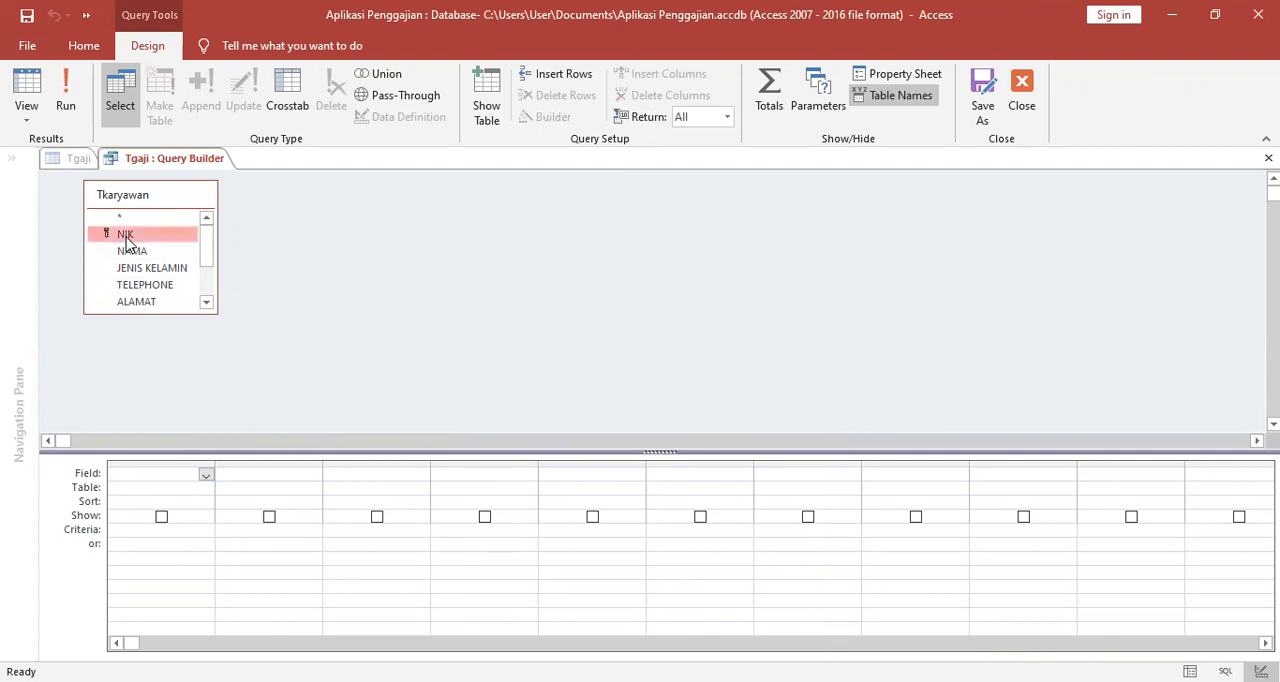
left_click(180, 471)
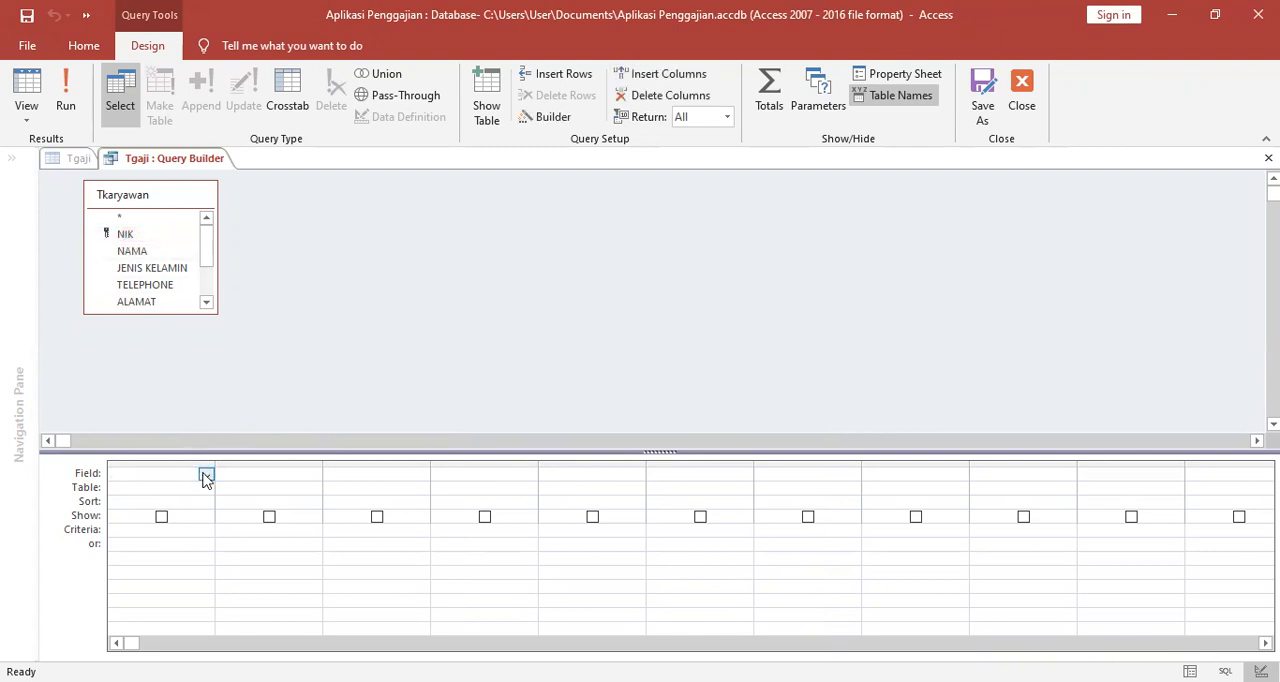
left_click_drag(125, 236, 157, 468)
left_click(230, 469)
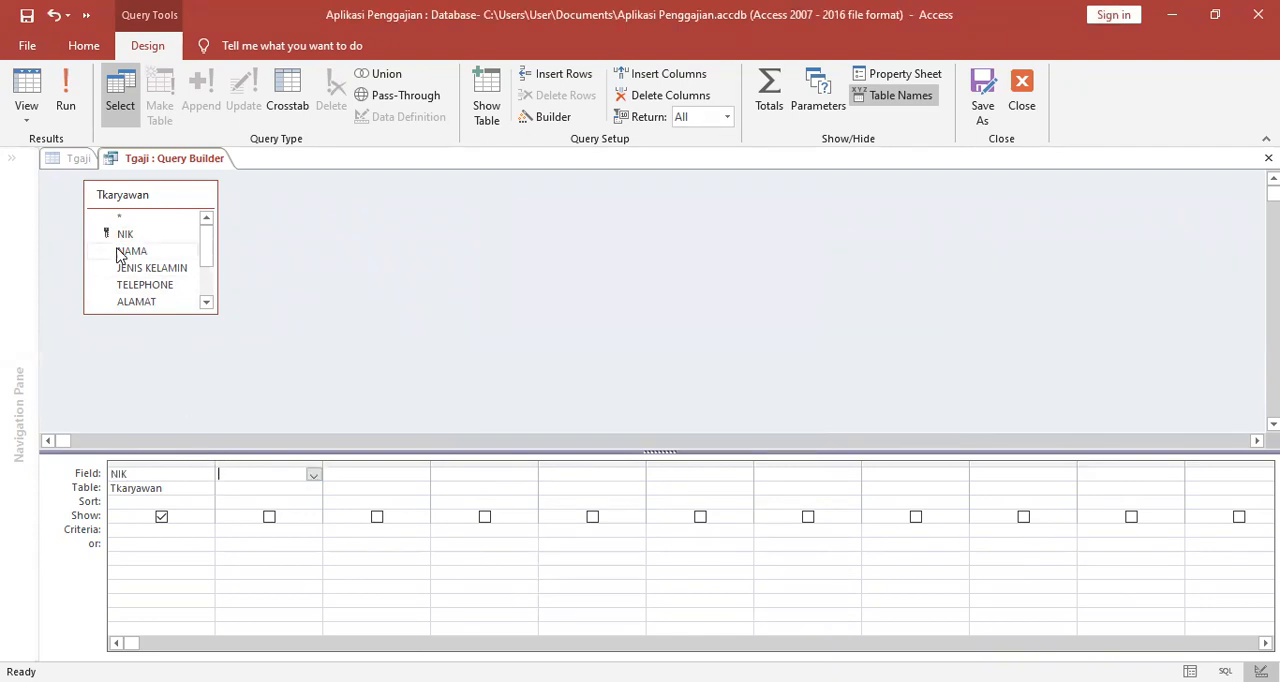
left_click_drag(118, 253, 244, 463)
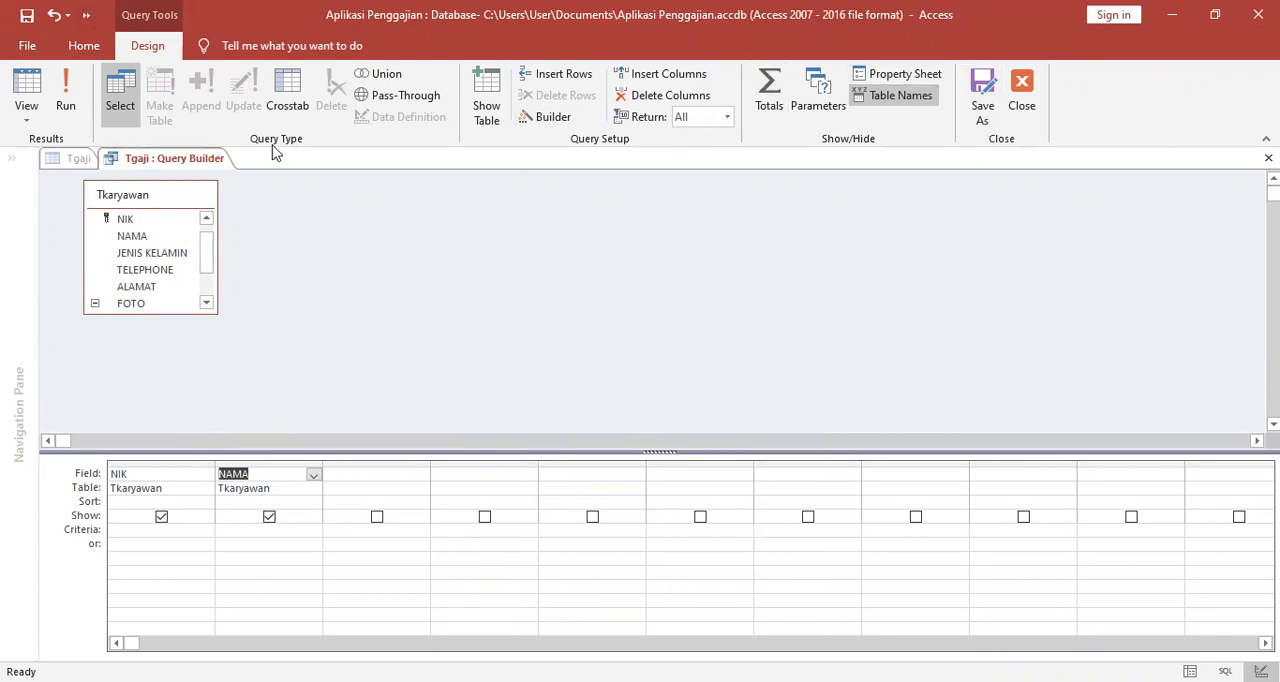
Save the row source query, close the query builder, and select the Tgaji table in the object list.
right_click(184, 168)
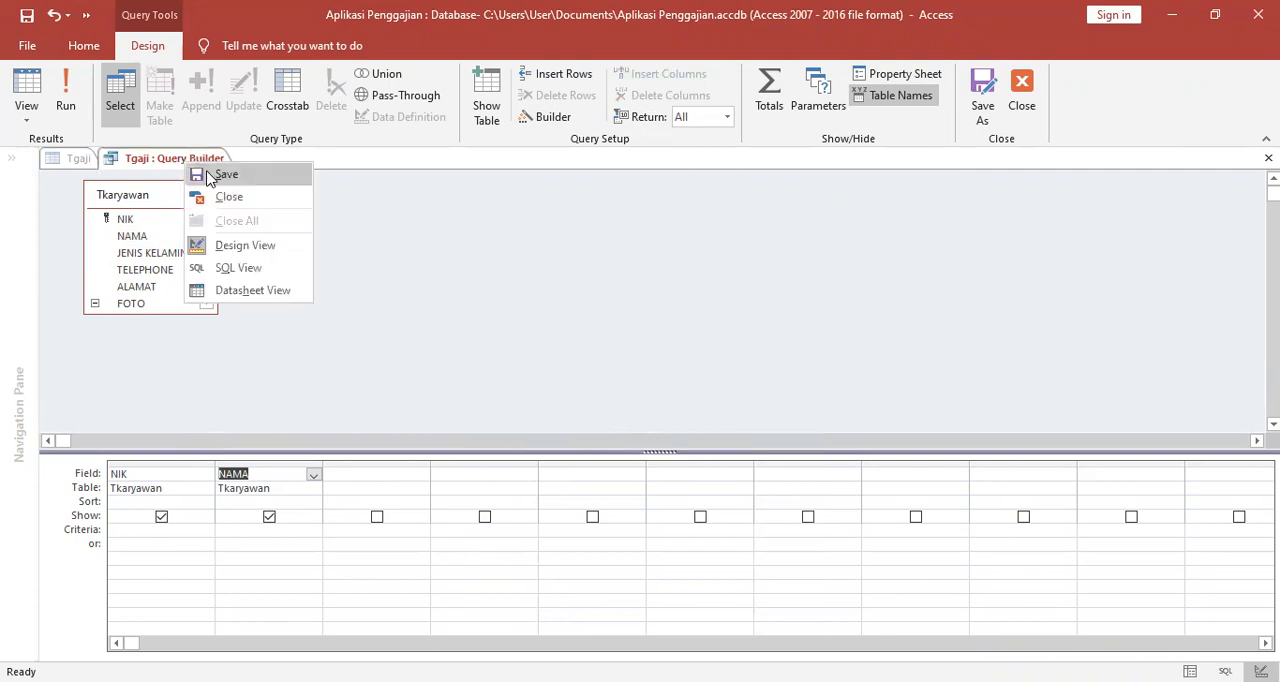
left_click(194, 174)
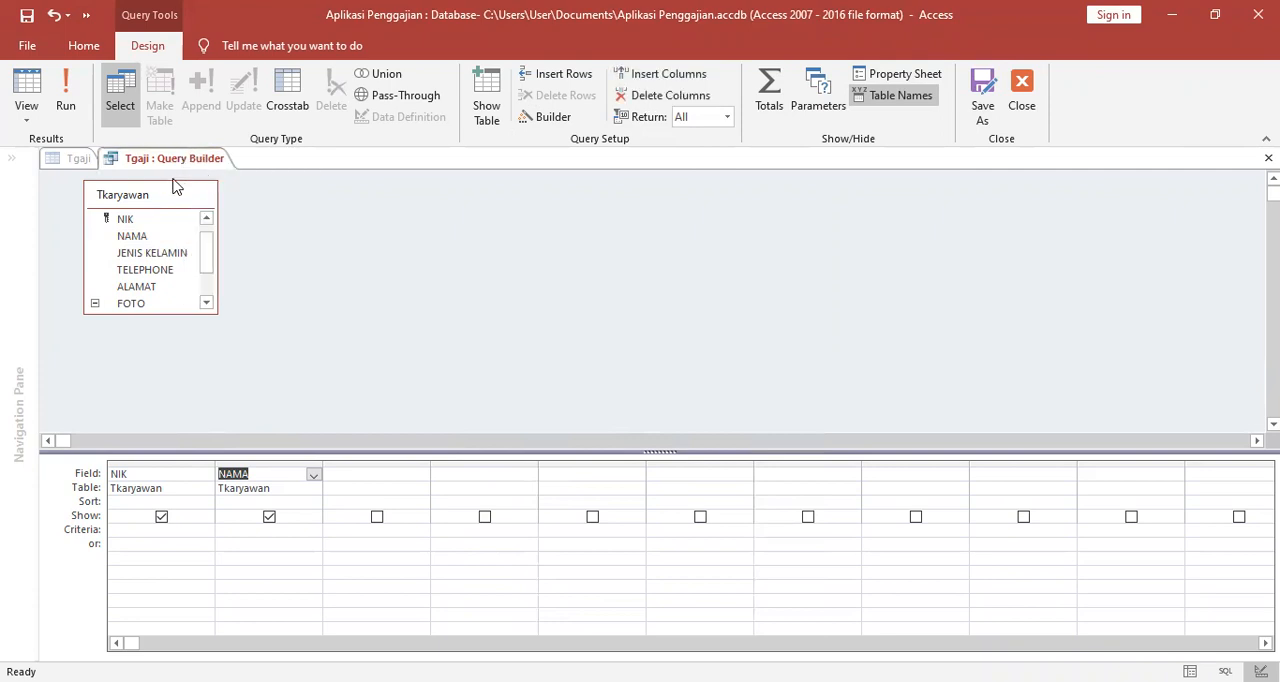
left_click(1029, 121)
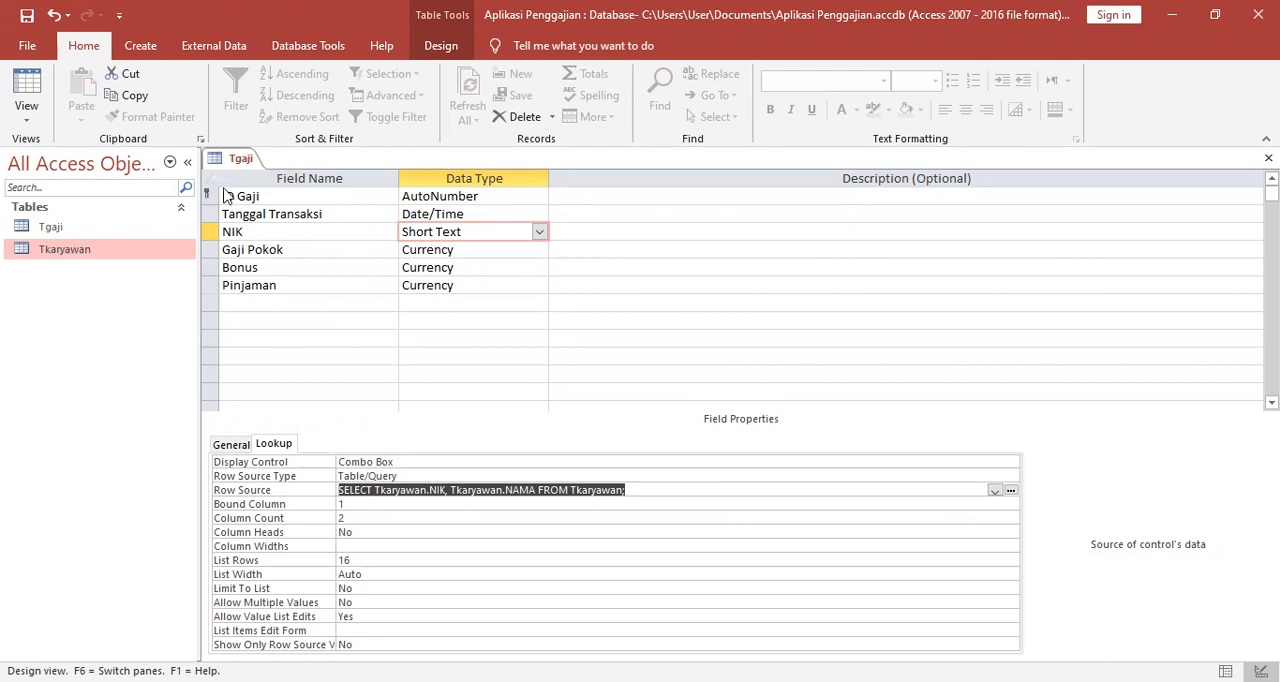
left_click(103, 227)
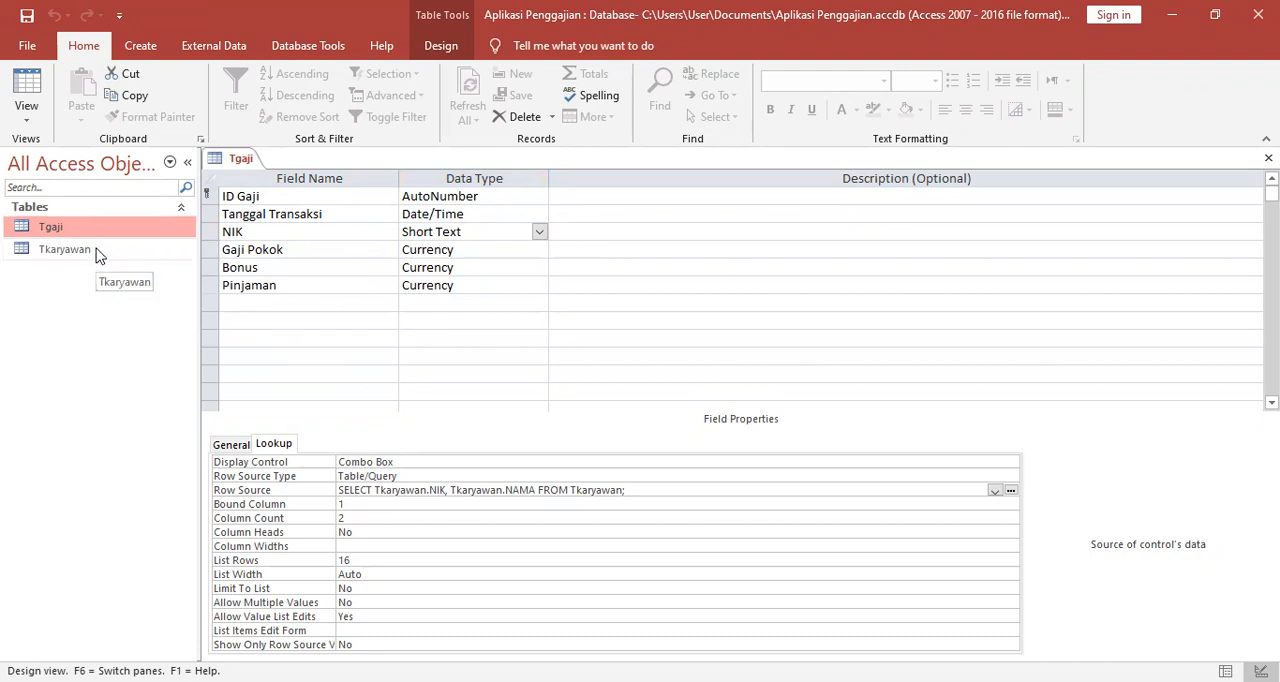
left_click(97, 256)
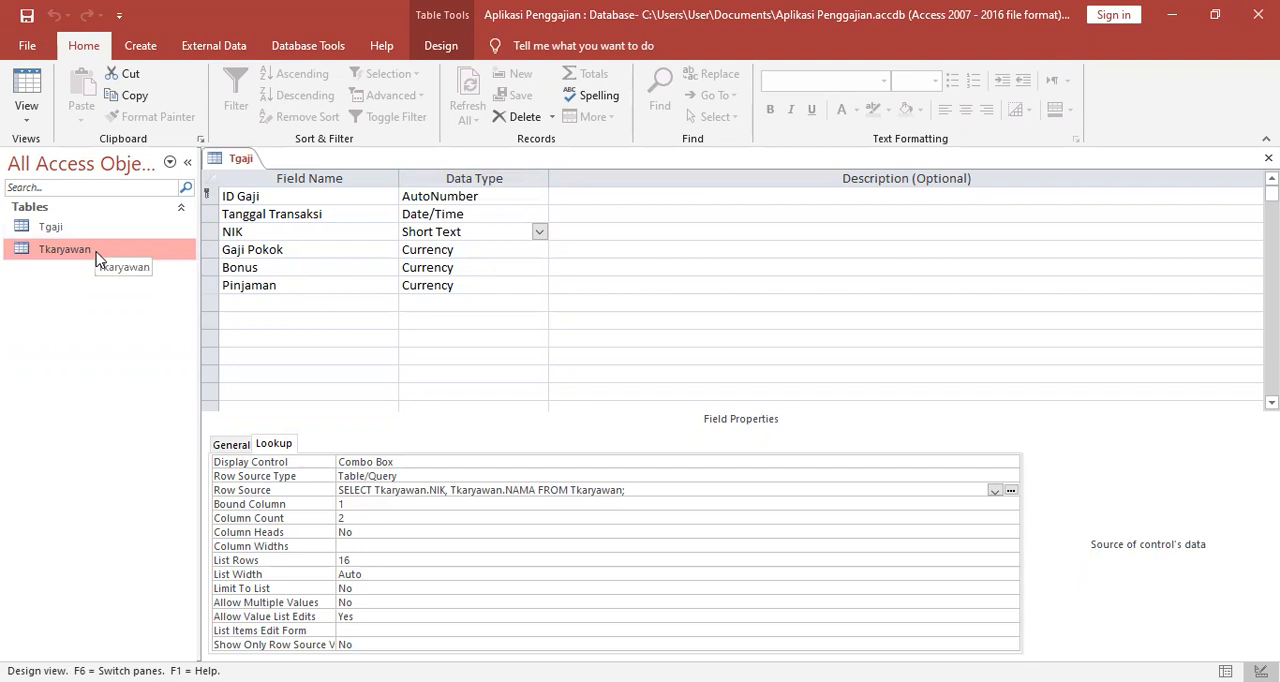
left_click(231, 164)
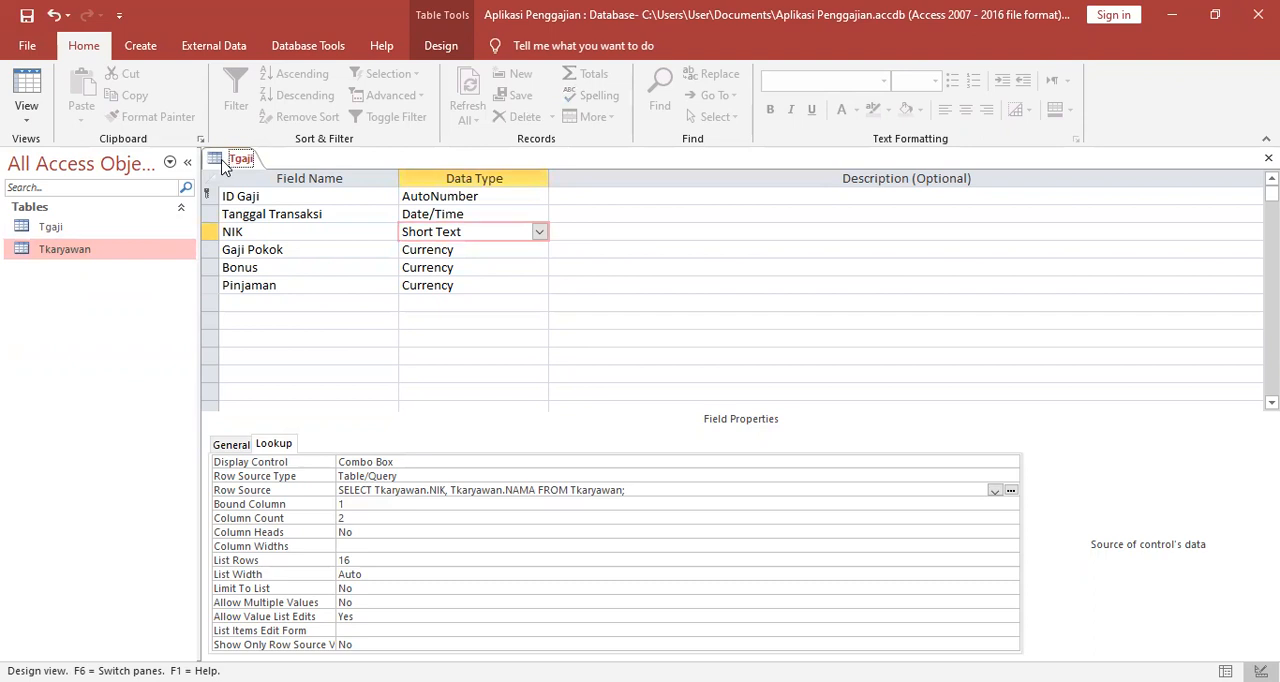
left_click(88, 255)
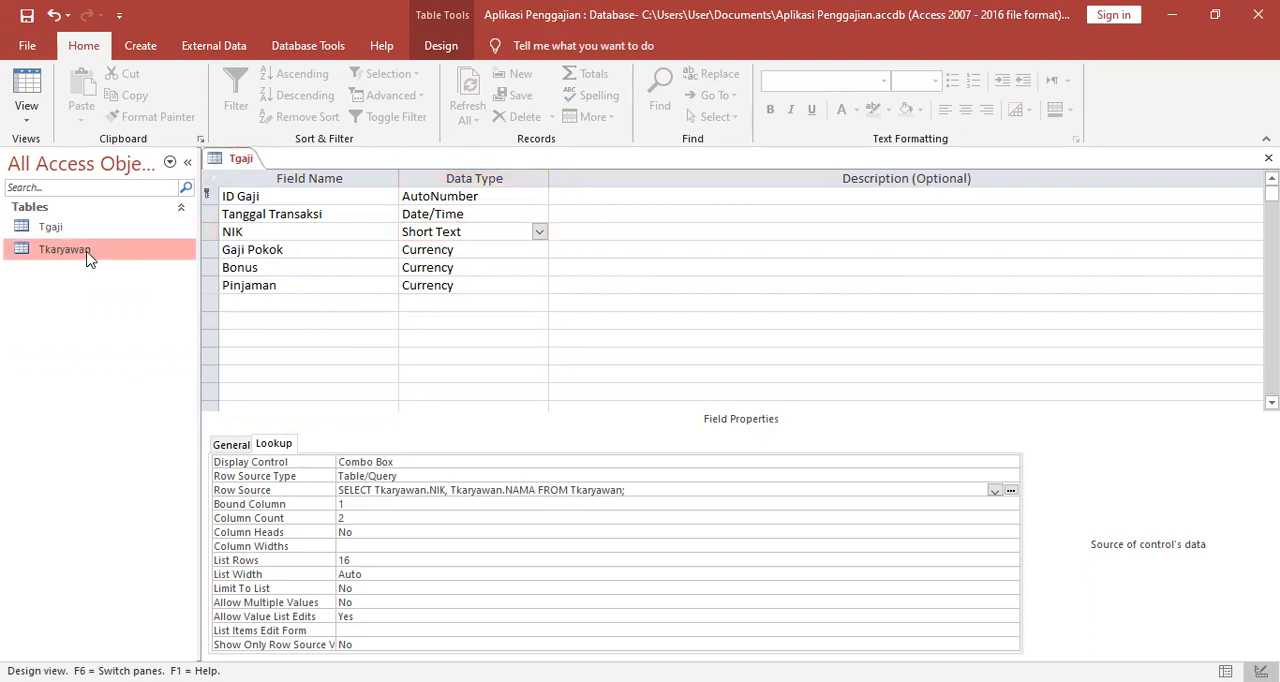
double_click(88, 257)
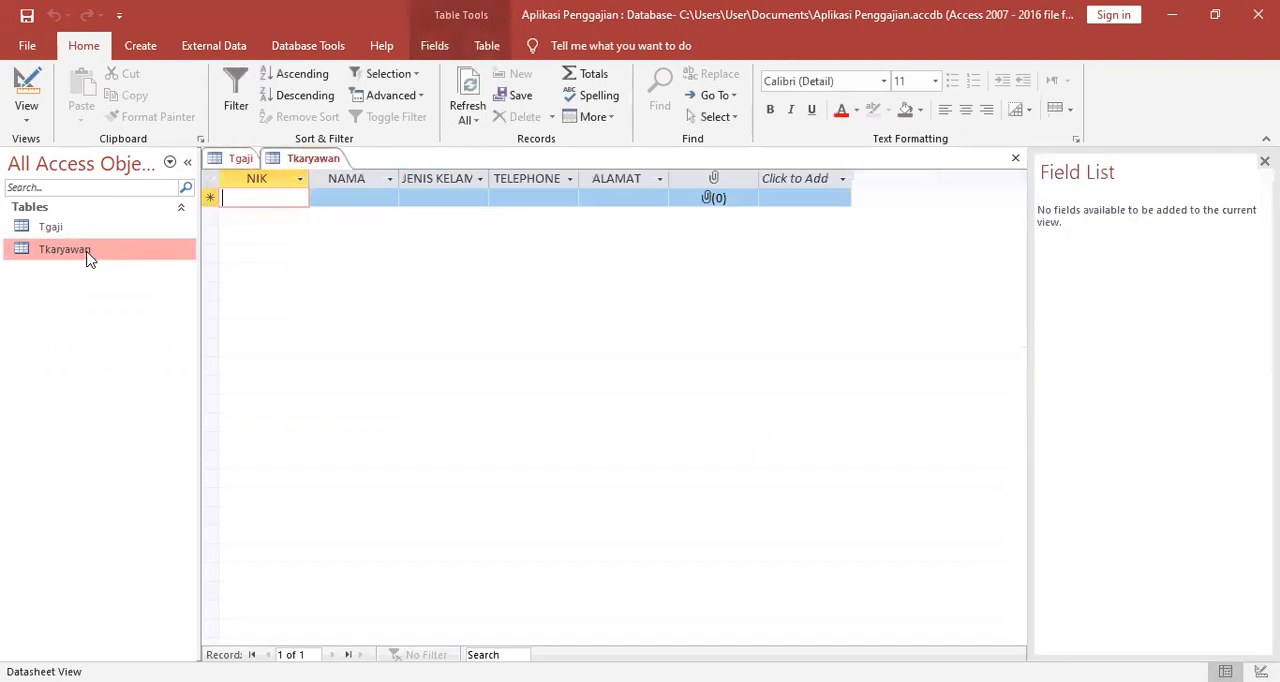
left_click(1016, 160)
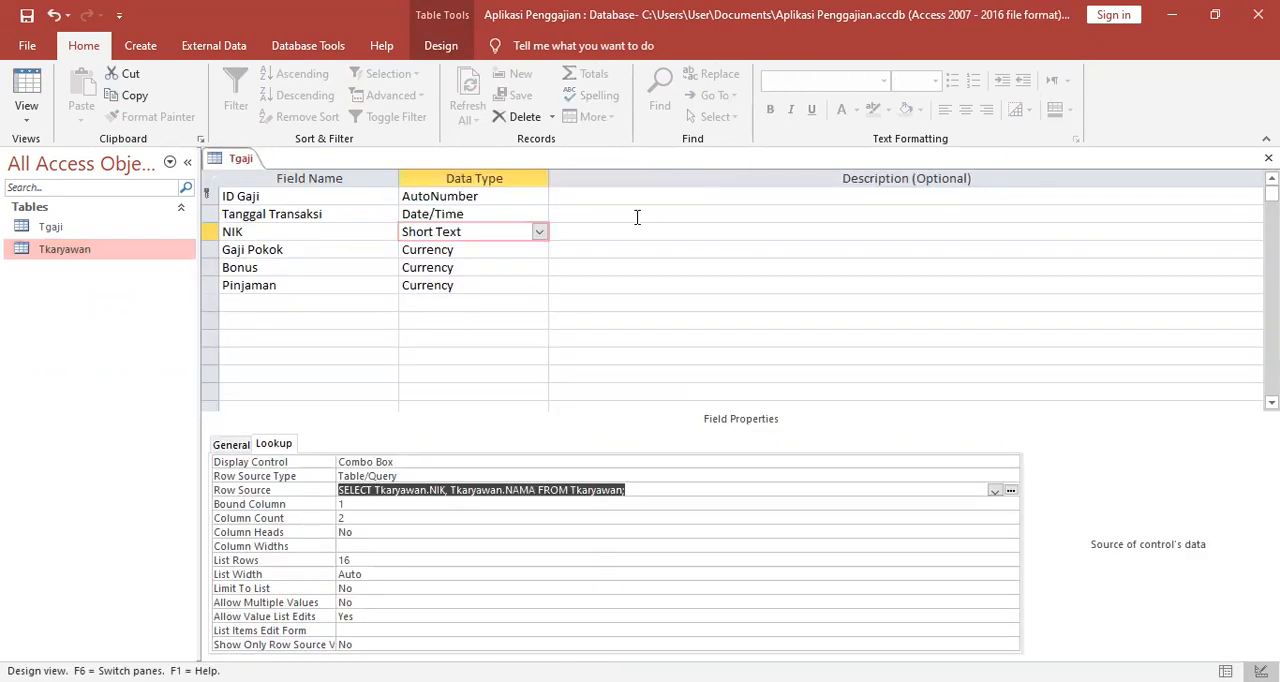
Create a form from the Tkaryawan table and switch it to Design View.
left_click(96, 257)
left_click(139, 50)
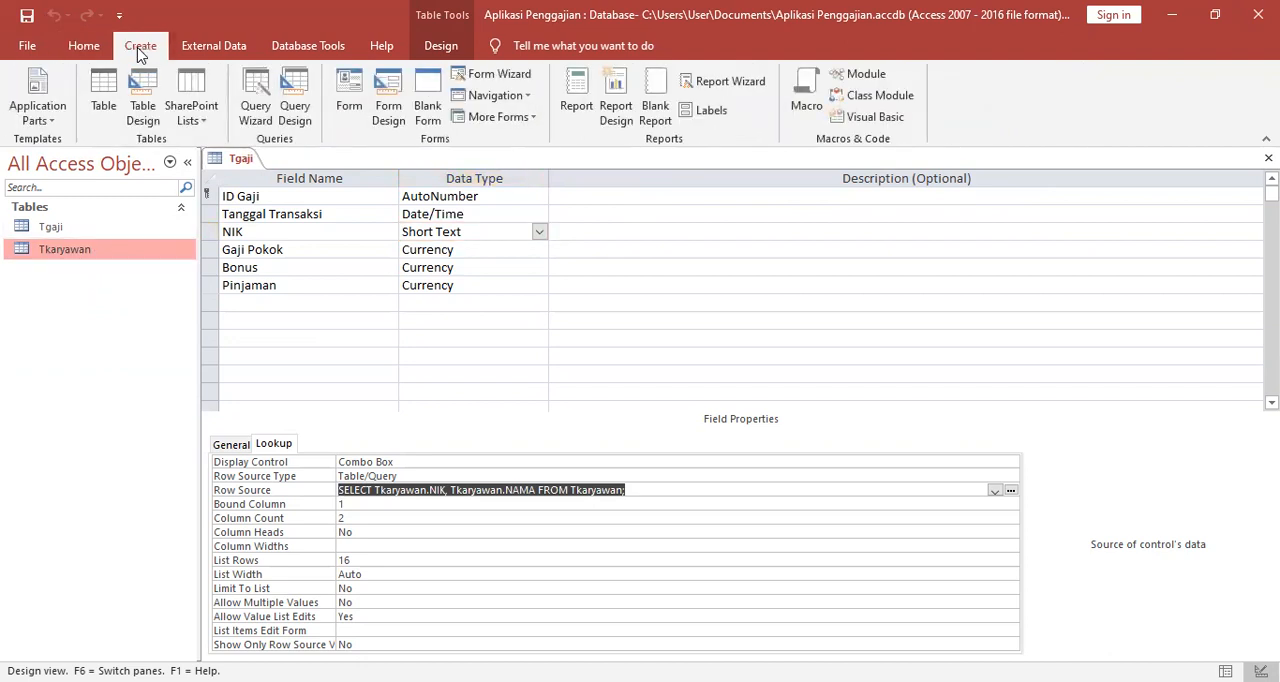
left_click(360, 88)
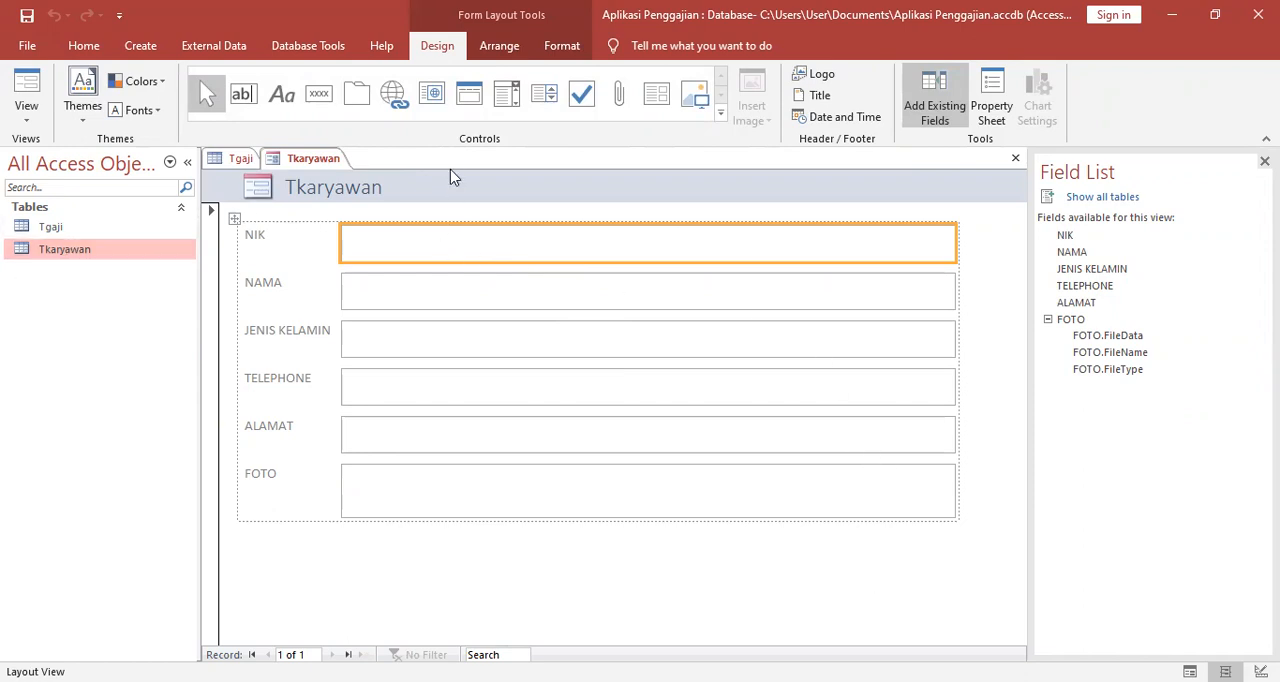
right_click(313, 162)
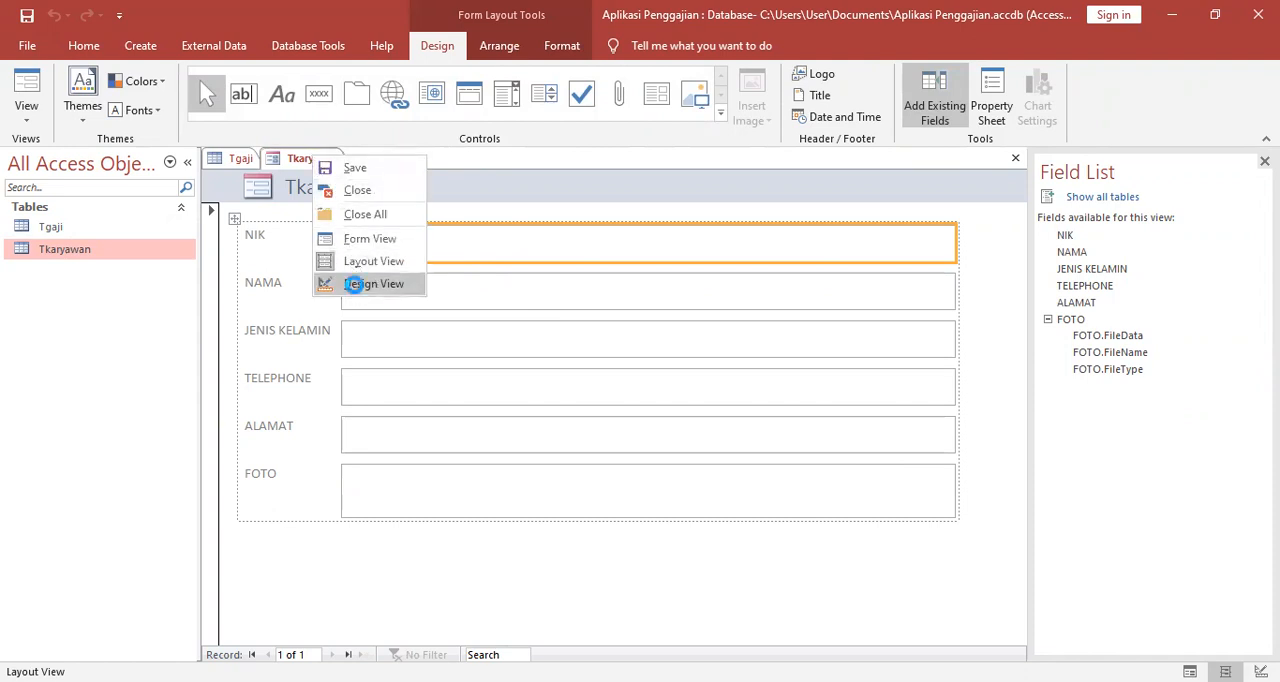
left_click(372, 284)
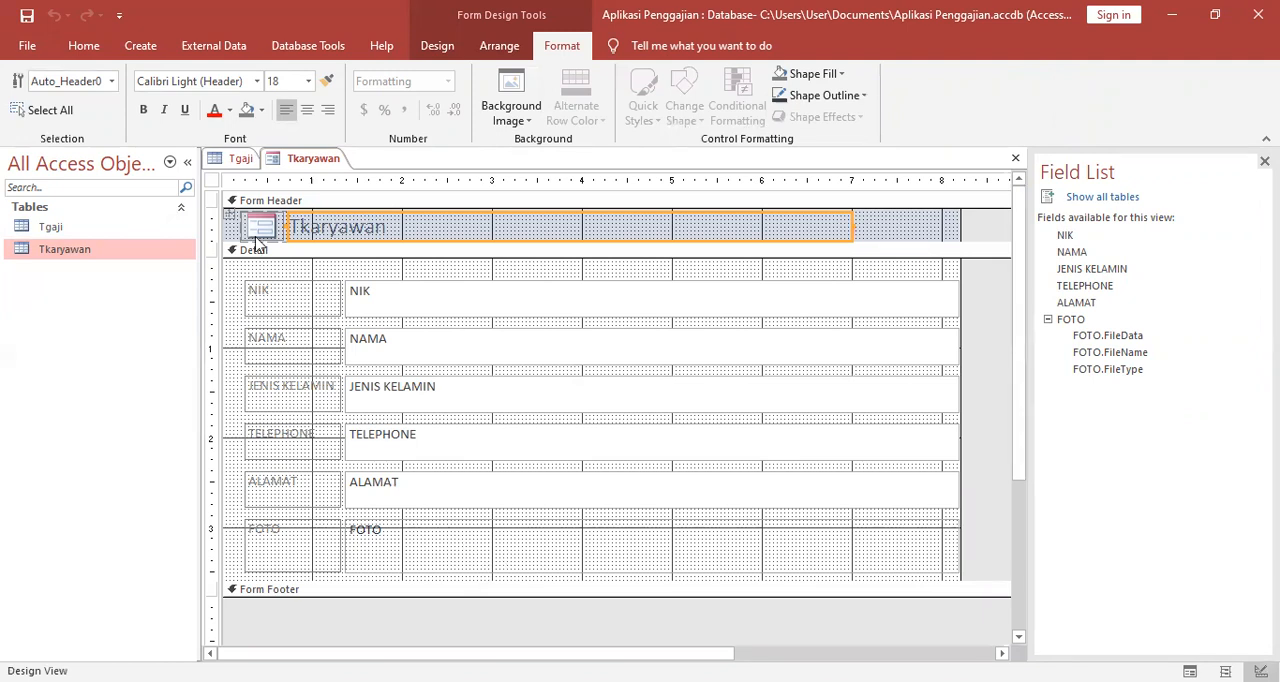
Remove the layout from all labels and fields in the form's Detail section so they can be resized individually.
left_click(270, 292)
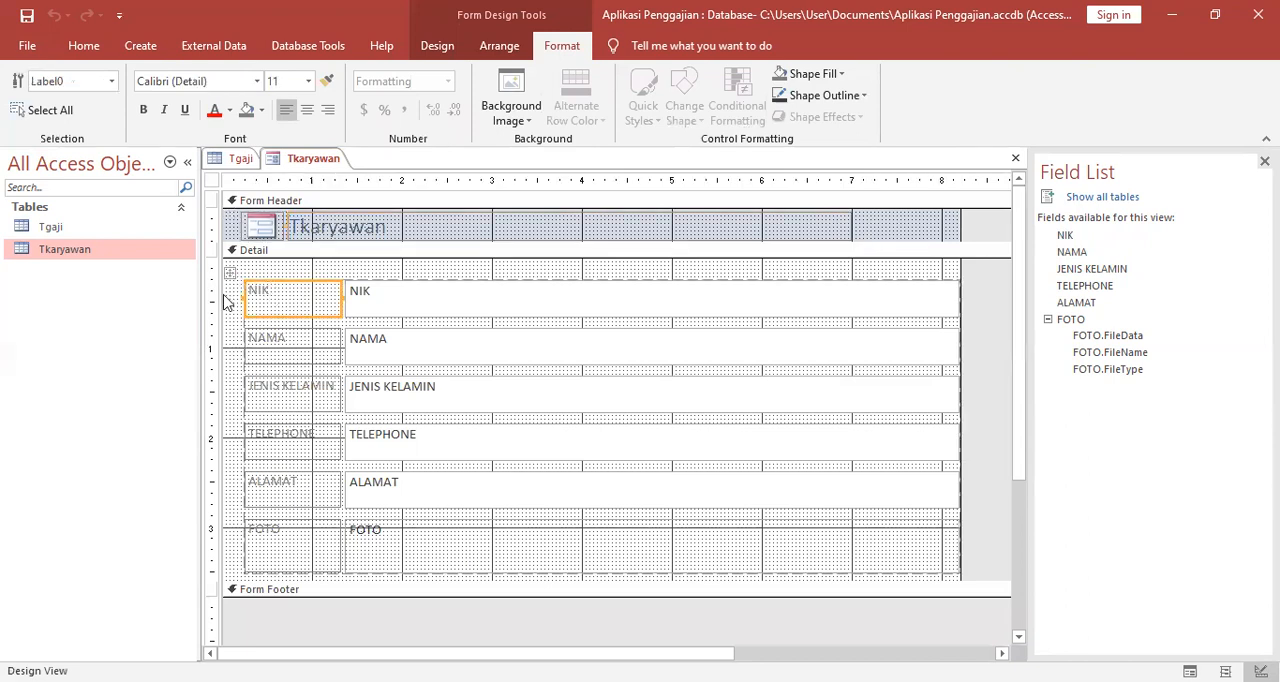
left_click(225, 293)
left_click_drag(231, 293, 869, 560)
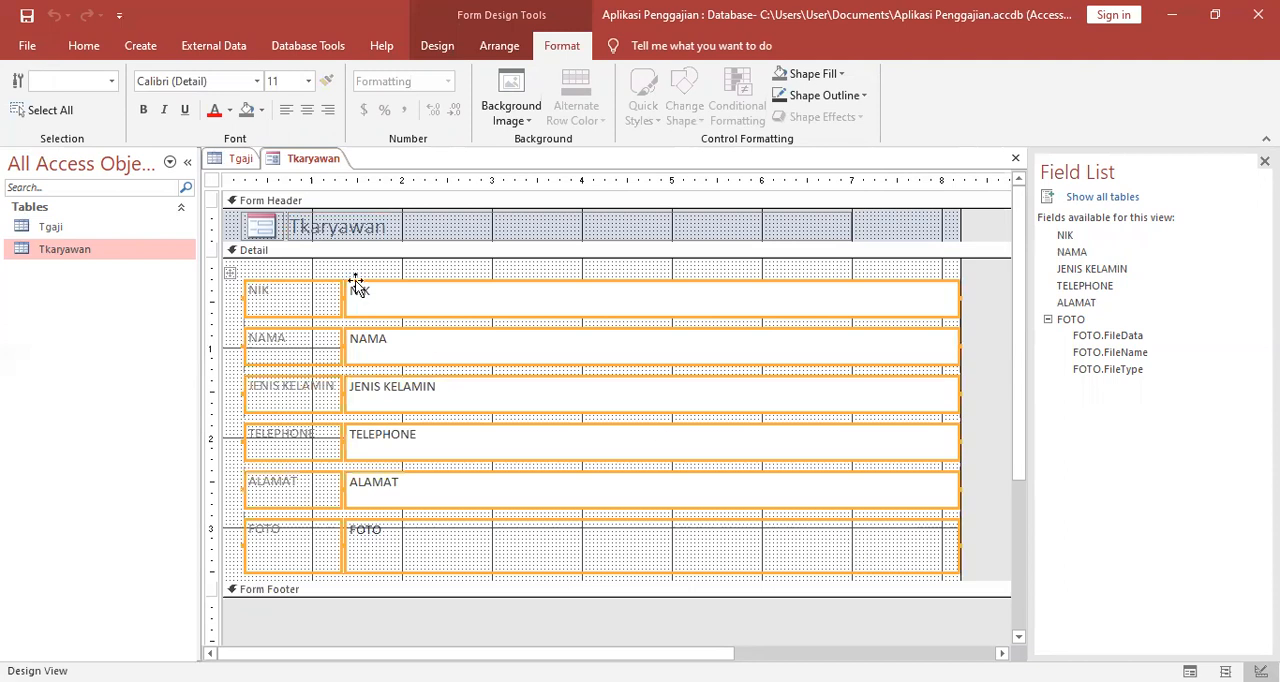
left_click(495, 46)
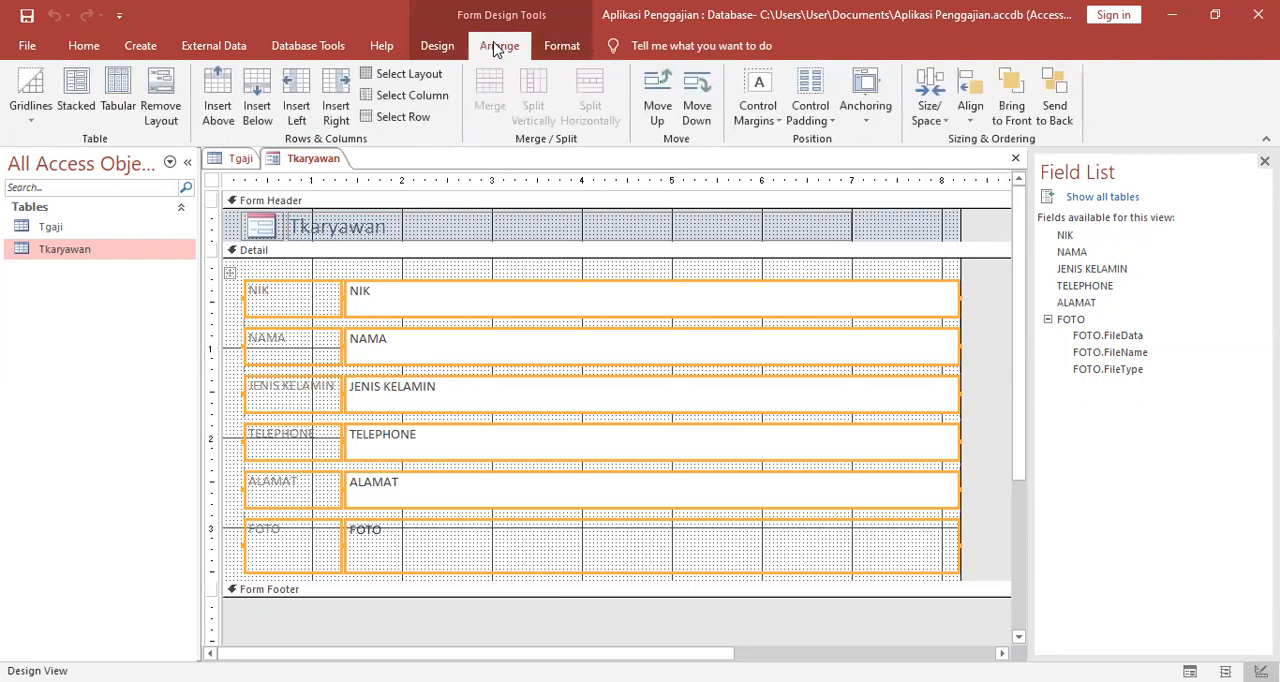
left_click(168, 90)
left_click(468, 251)
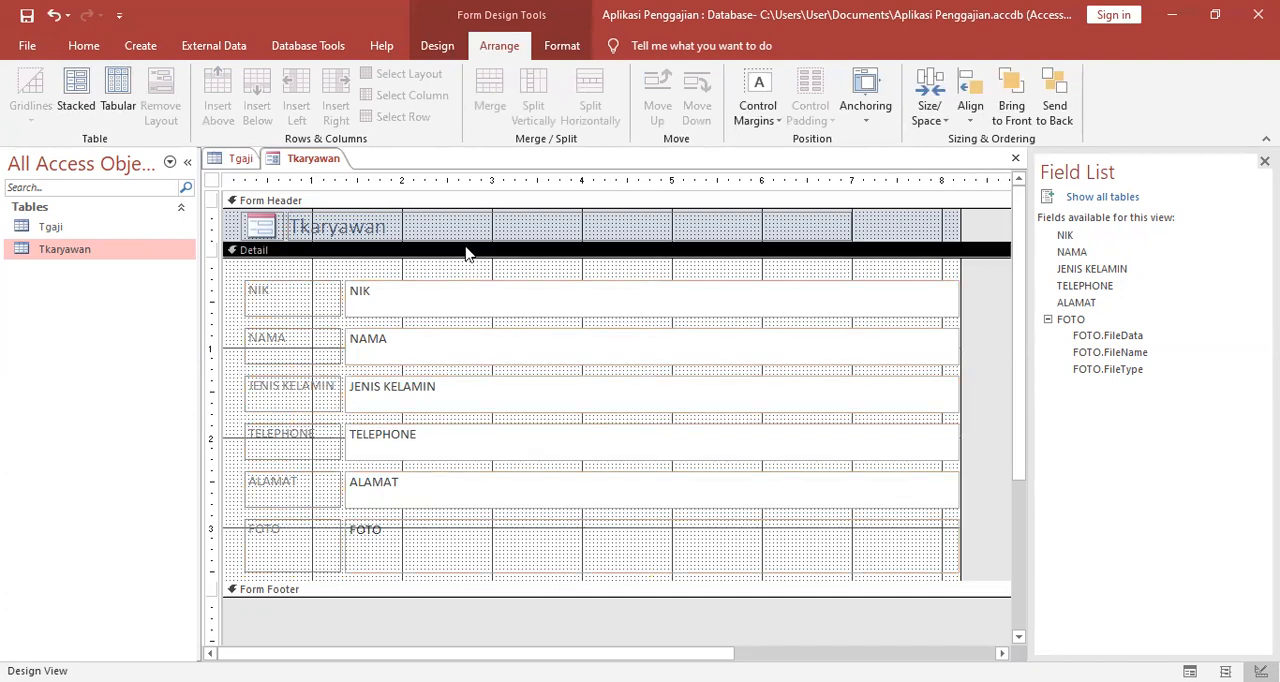
Reduce the NIK label and text box to single-line height and narrow the text box to end near the 5.6 inch ruler mark.
left_click(313, 305)
mouse_move(339, 315)
left_mouse_down()
mouse_move(331, 289)
mouse_move(338, 300)
left_mouse_up()
left_click(364, 298)
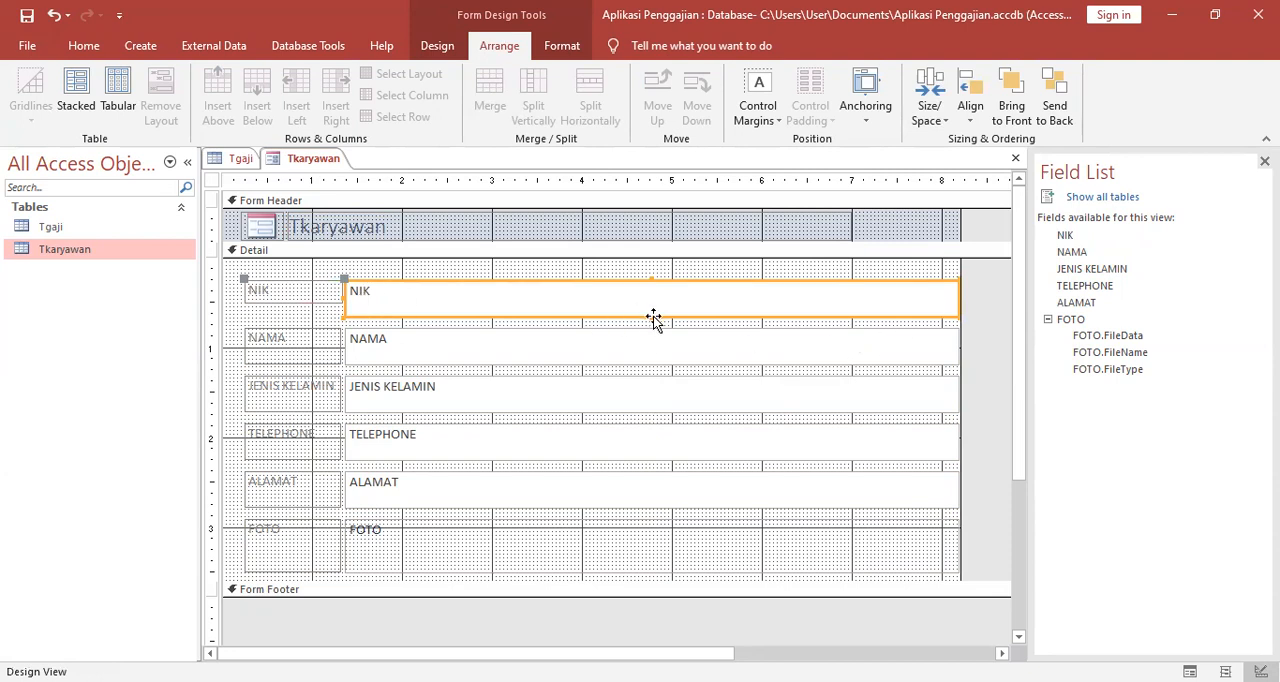
left_click_drag(651, 317, 650, 300)
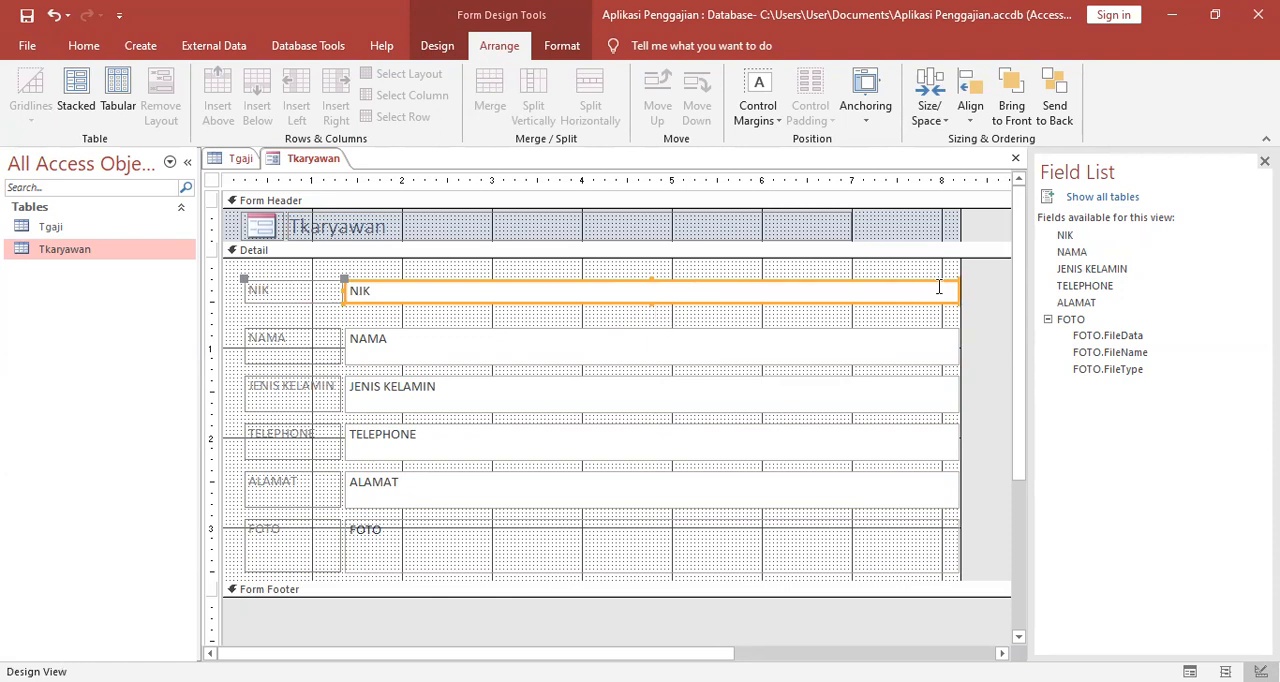
left_click_drag(958, 289, 726, 291)
Reduce the NAMA label and text box to single-line height and narrow the text box to about the NIK box's width.
left_click_drag(295, 365, 295, 345)
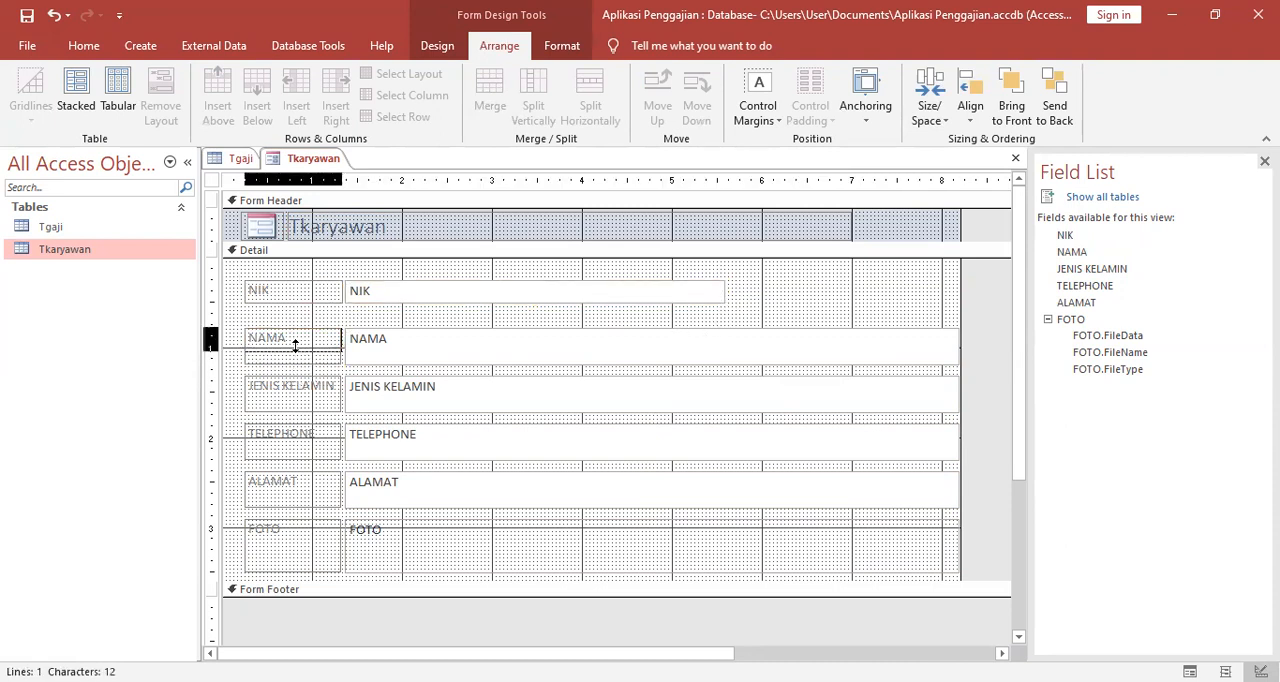
left_click(420, 345)
left_click_drag(957, 345, 725, 342)
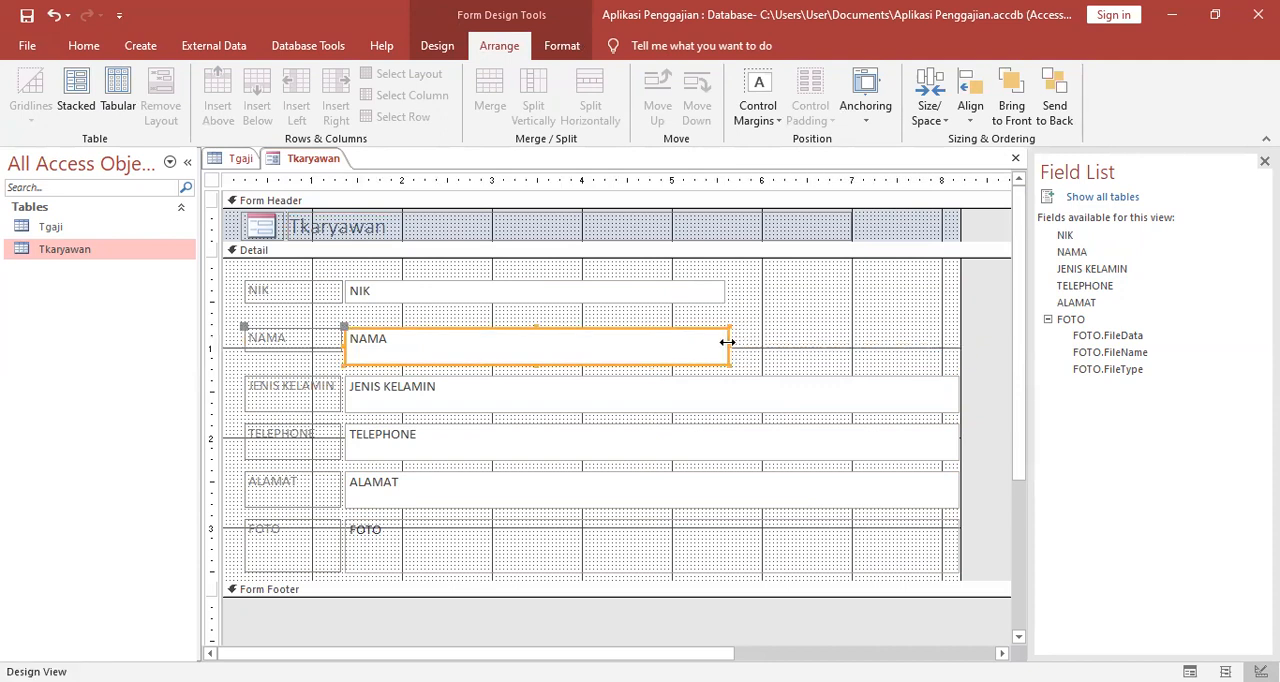
left_click_drag(533, 364, 537, 348)
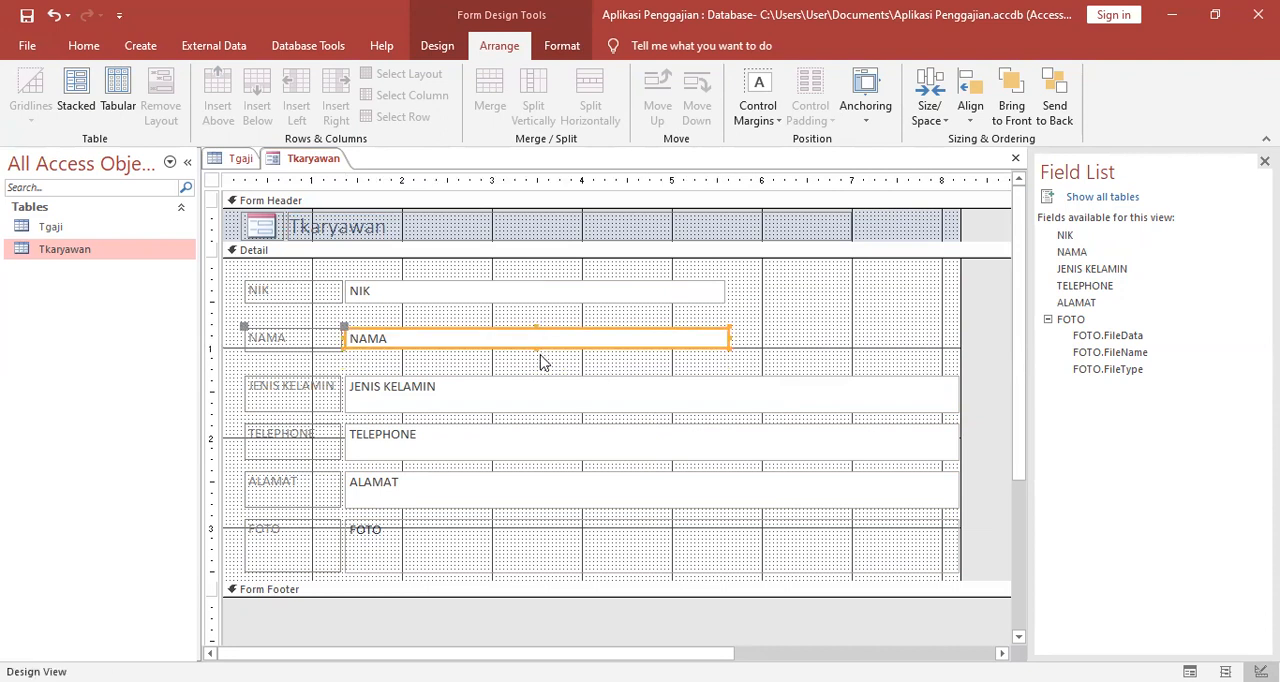
left_click(548, 370)
left_click(320, 337)
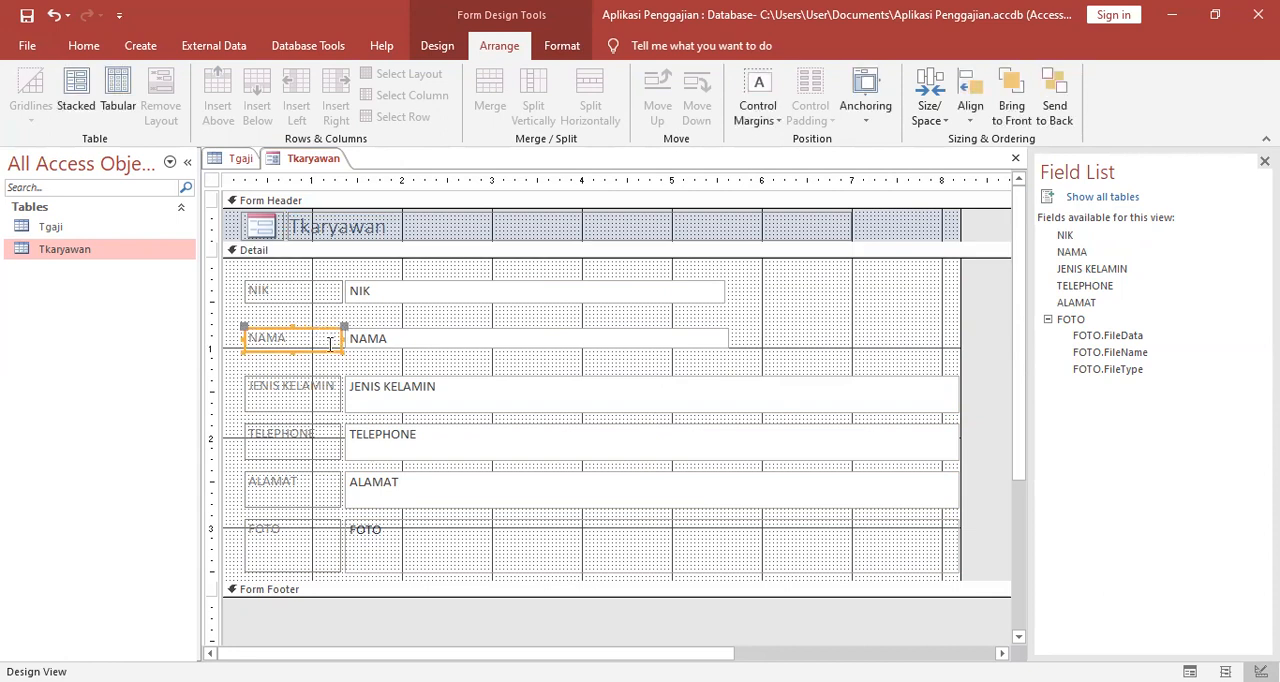
left_click_drag(290, 349, 293, 341)
left_click(418, 330)
left_click(309, 336)
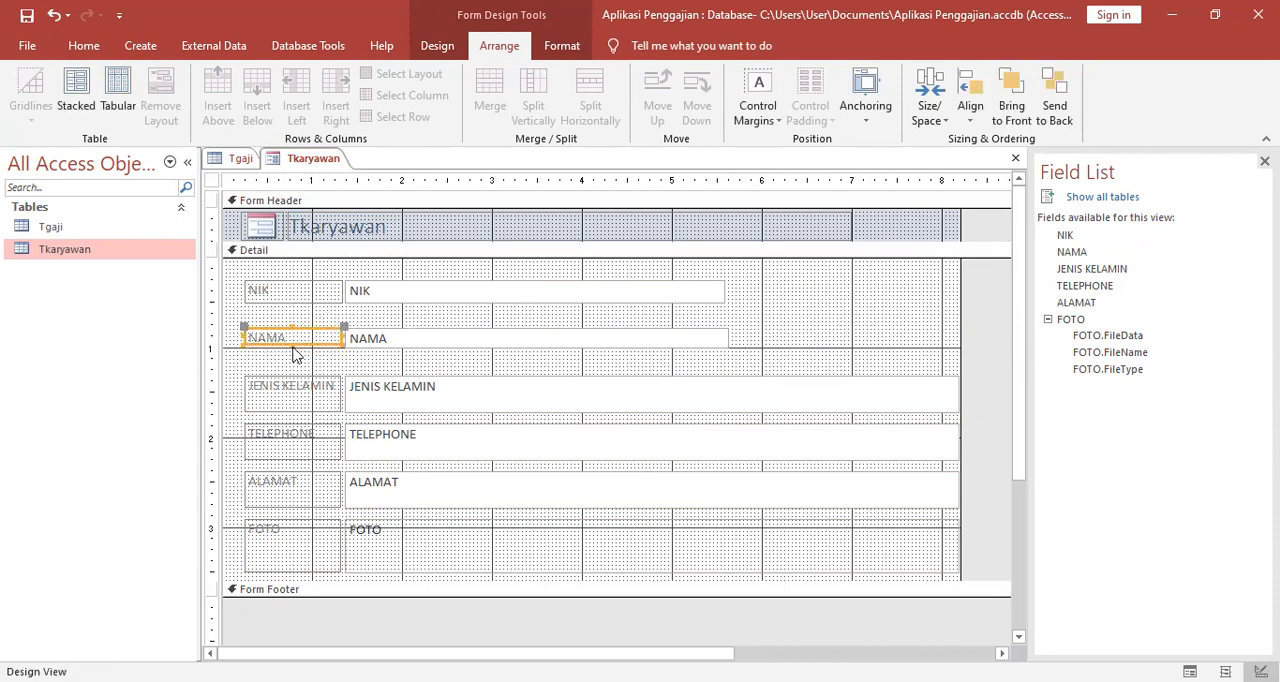
left_click_drag(291, 343, 292, 345)
left_click(364, 366)
Reduce the labels and text boxes of JENIS KELAMIN and TELEPHONE to single-line height.
left_click(318, 386)
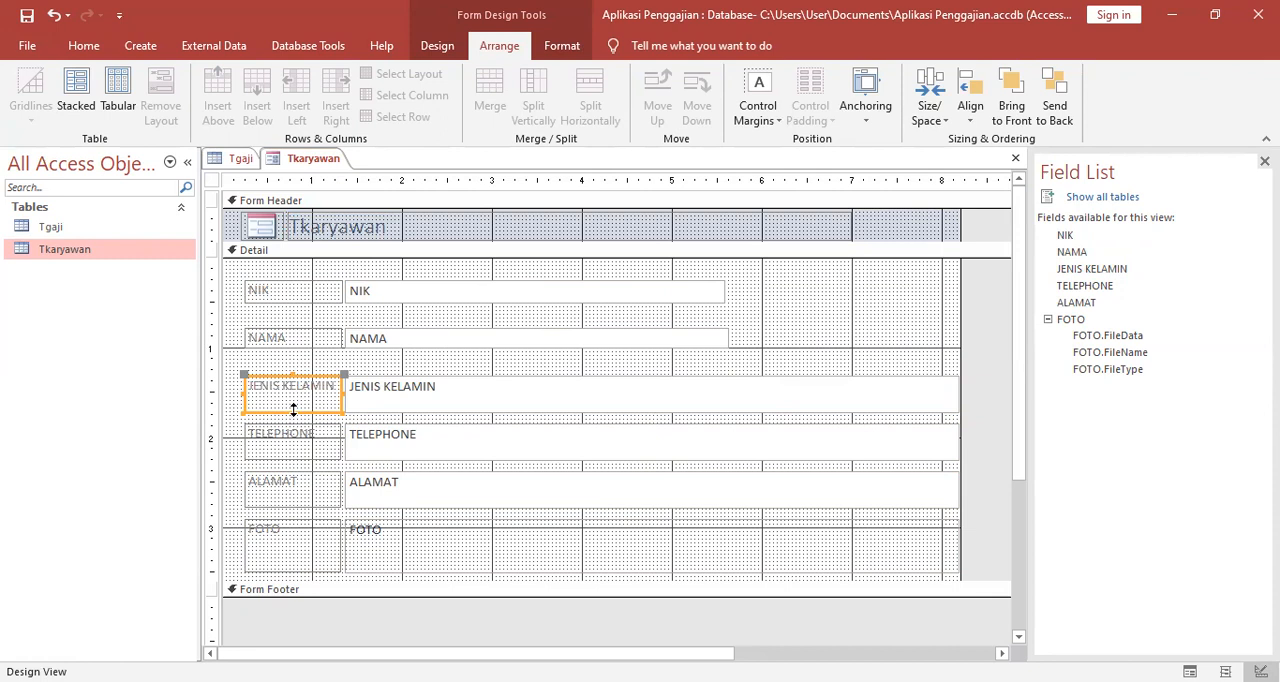
left_click(292, 394)
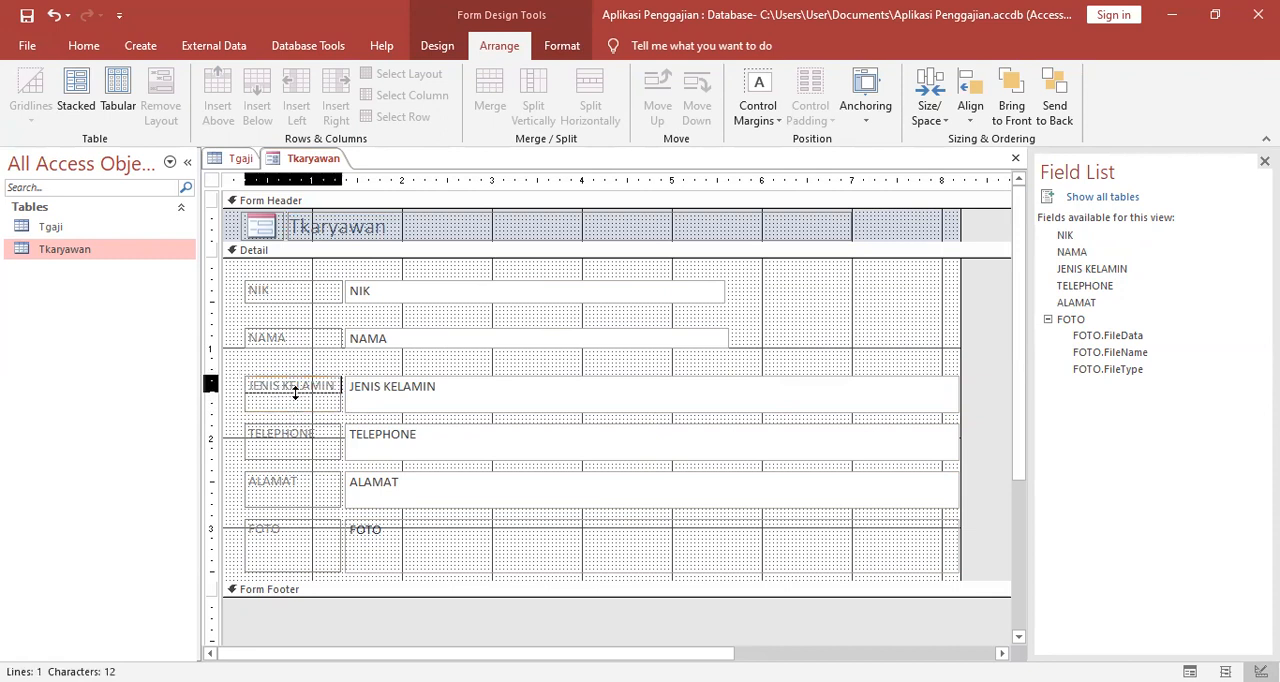
left_click(470, 402)
left_click_drag(648, 412, 651, 400)
left_click(332, 428)
left_click_drag(290, 459, 294, 447)
left_click(423, 437)
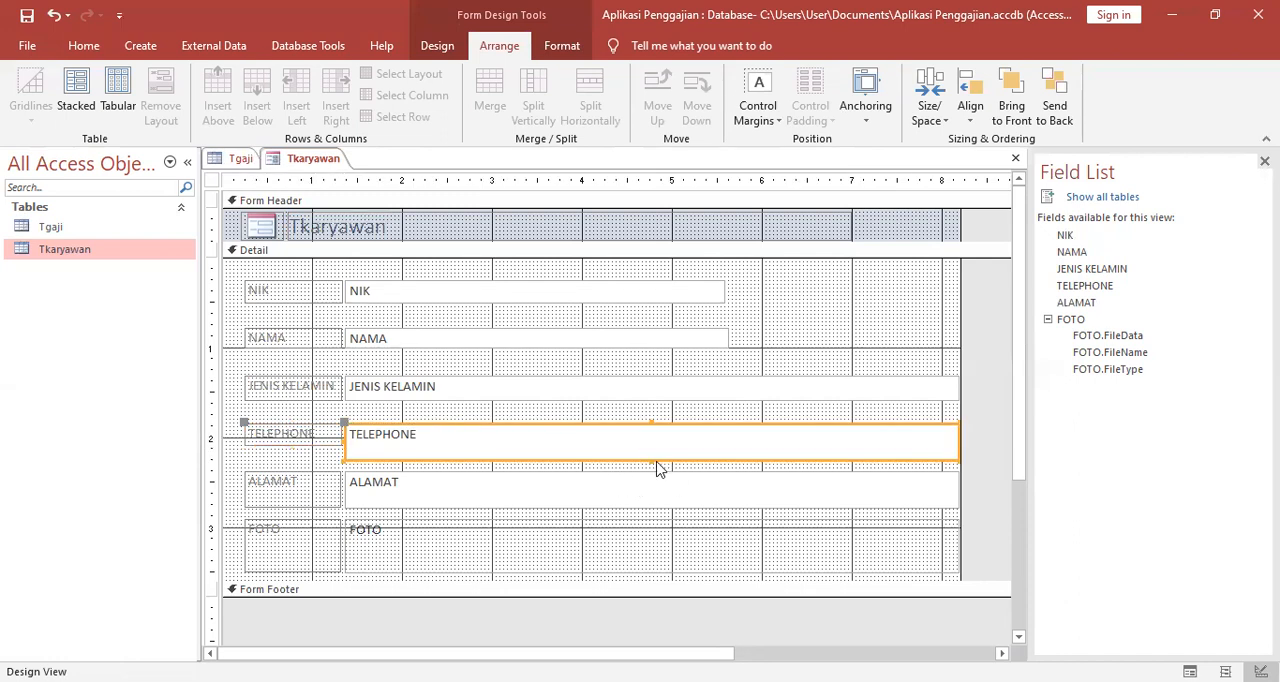
left_click_drag(651, 462, 653, 449)
Narrow the JENIS KELAMIN and TELEPHONE text boxes to about the width of the NAMA box.
left_click(660, 410)
left_click(680, 390)
left_click_drag(959, 388, 725, 396)
left_click(648, 438)
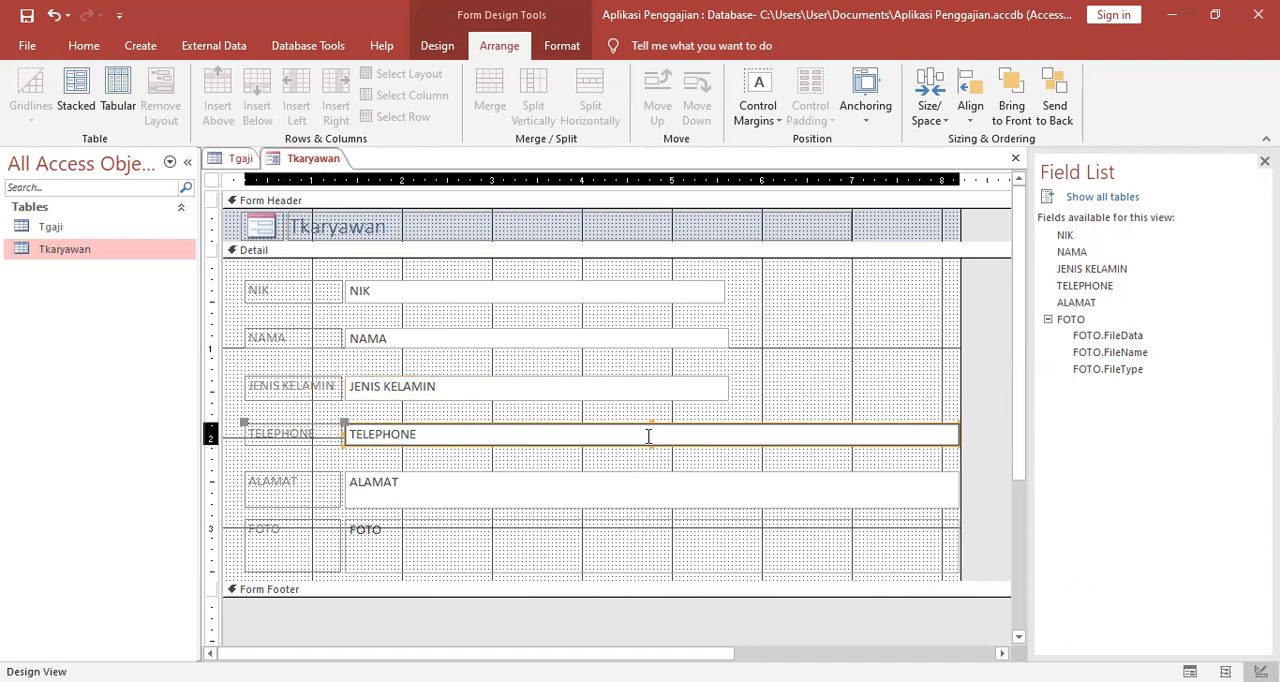
left_click_drag(962, 435, 729, 449)
Reduce the ALAMAT label and text box to single-line height and narrow the text box to match the fields above.
left_click(660, 490)
left_click(301, 504)
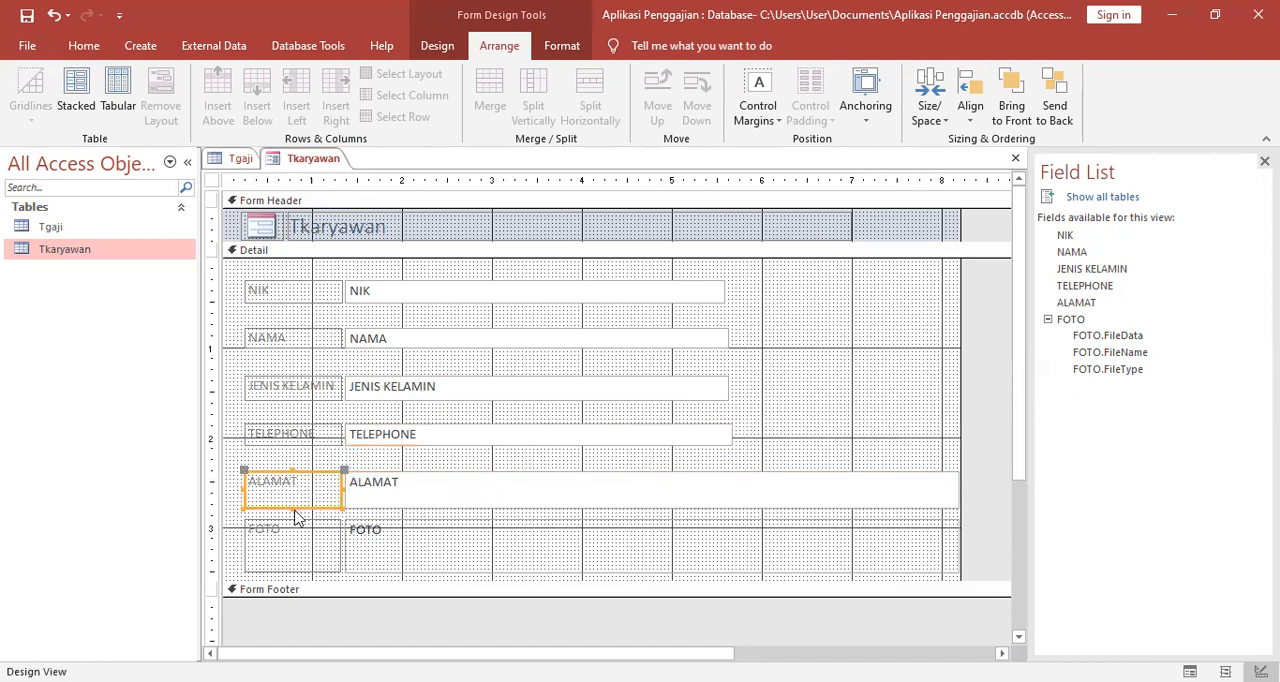
left_click(297, 498)
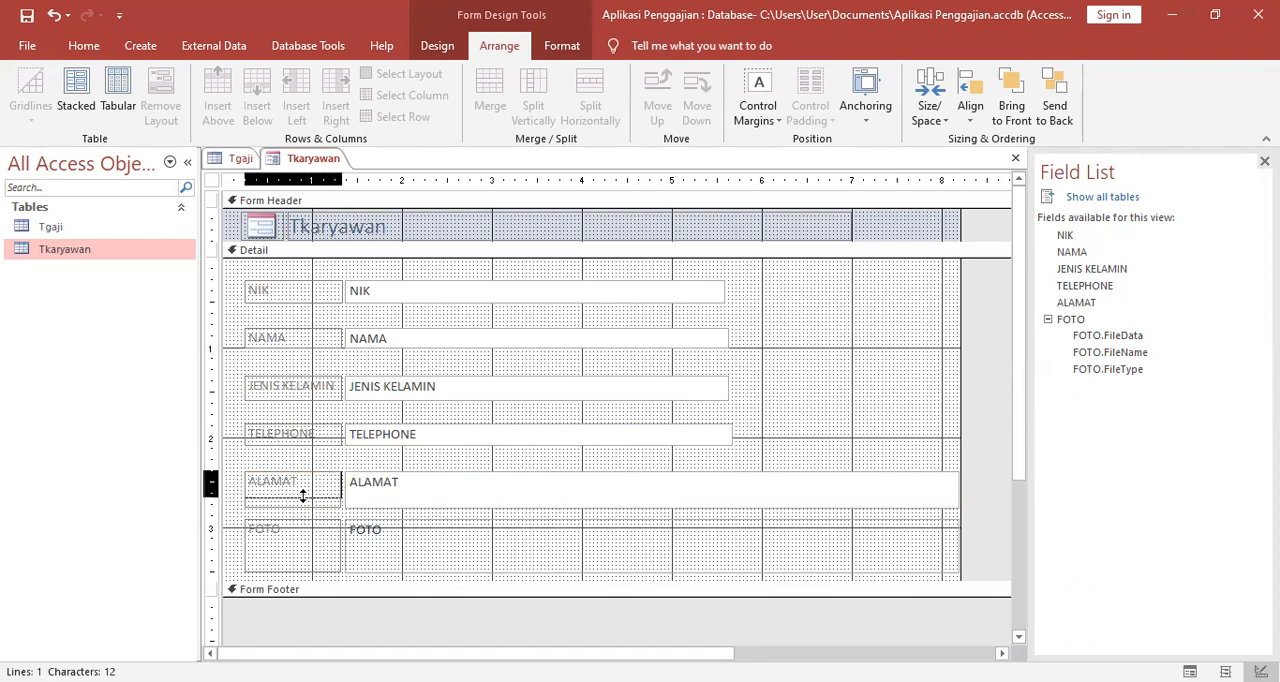
left_click_drag(303, 491, 306, 492)
left_click(443, 494)
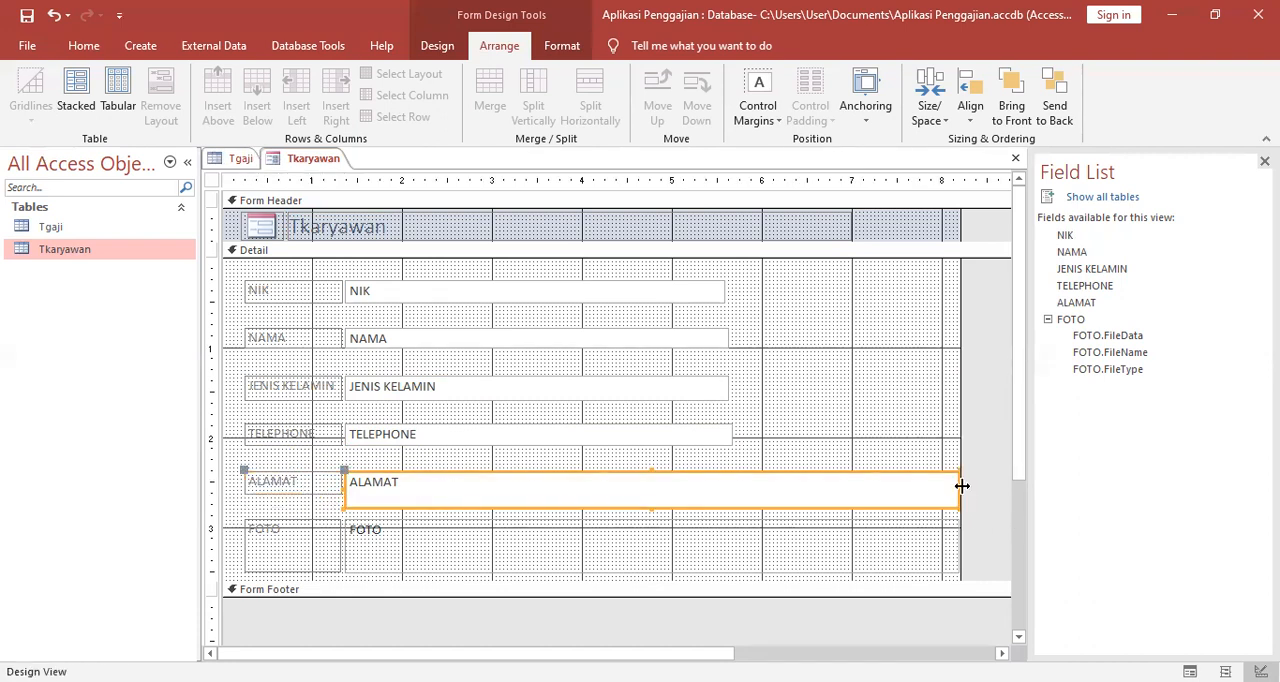
left_click_drag(959, 486, 731, 485)
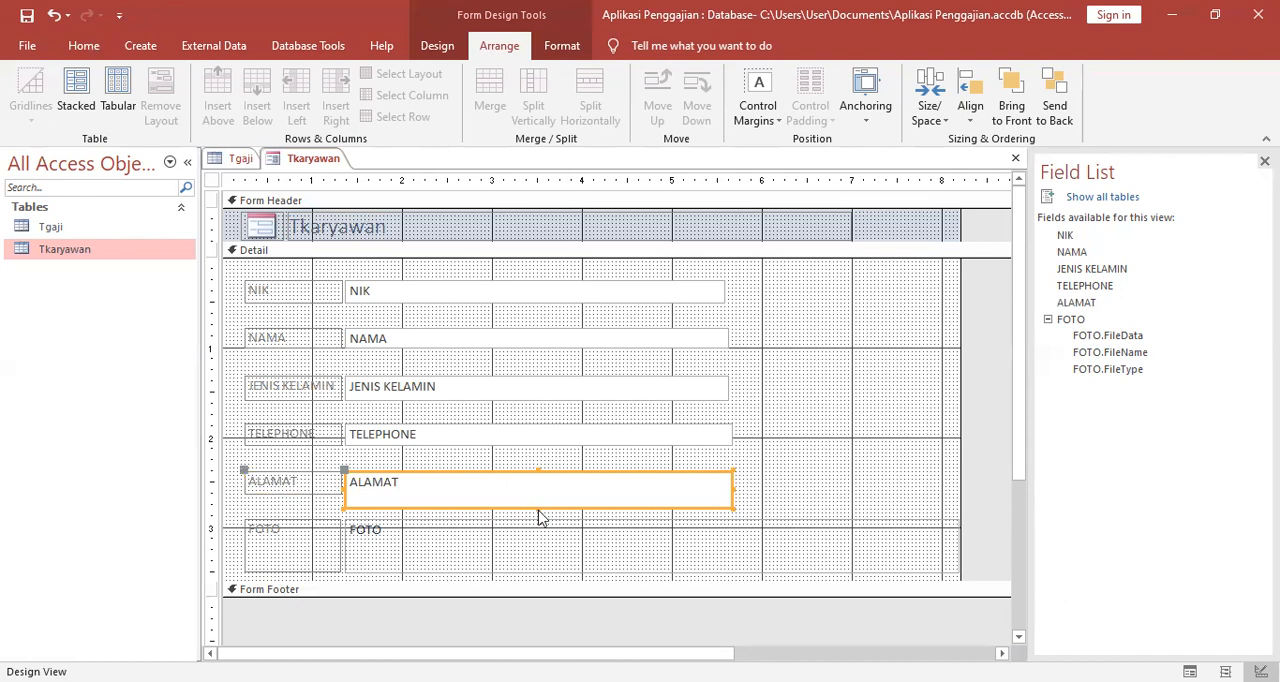
left_click_drag(537, 507, 537, 494)
left_click(570, 522)
Delete the FOTO label and reshape the FOTO attachment box to about 2.3 by 1.9 inches beside the NIK to TELEPHONE fields.
left_click(328, 531)
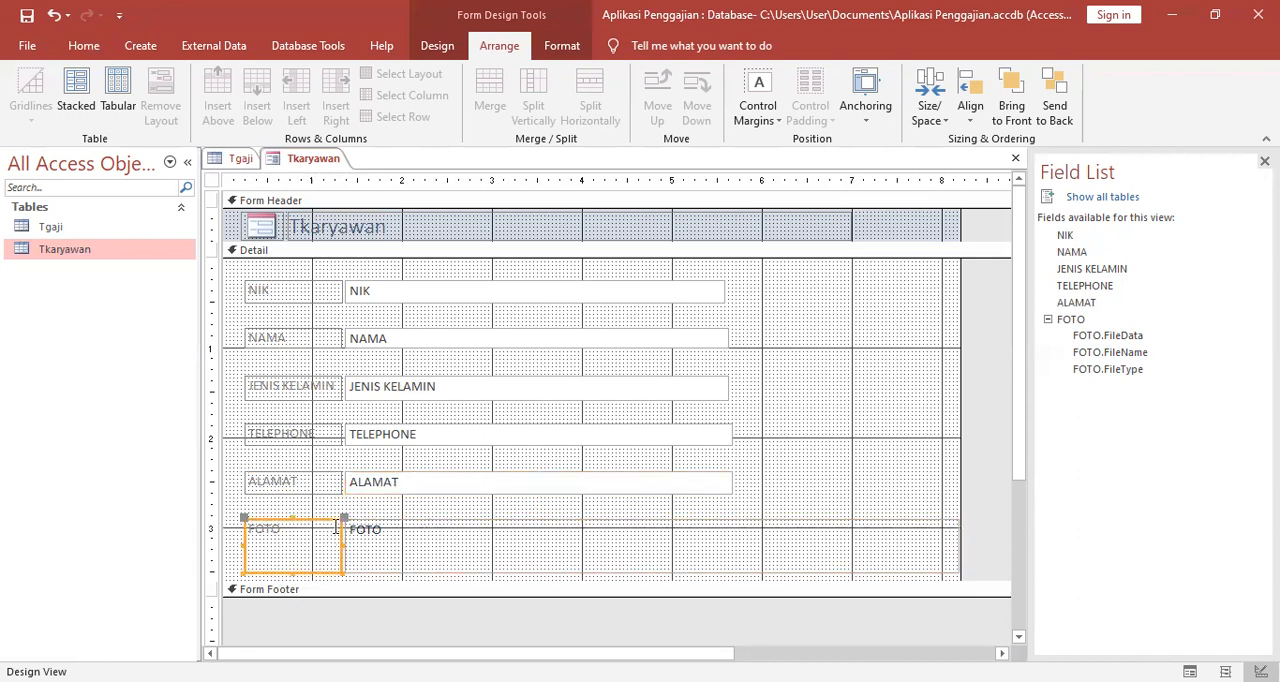
key("Delete")
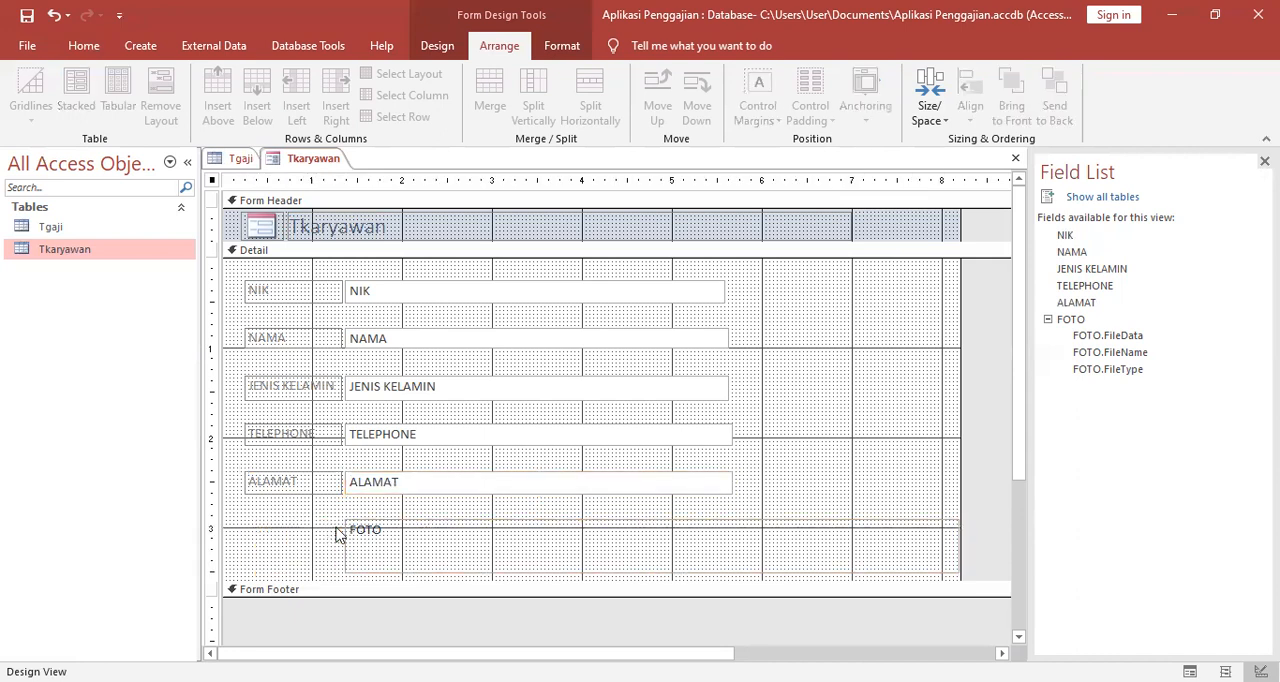
left_click(360, 533)
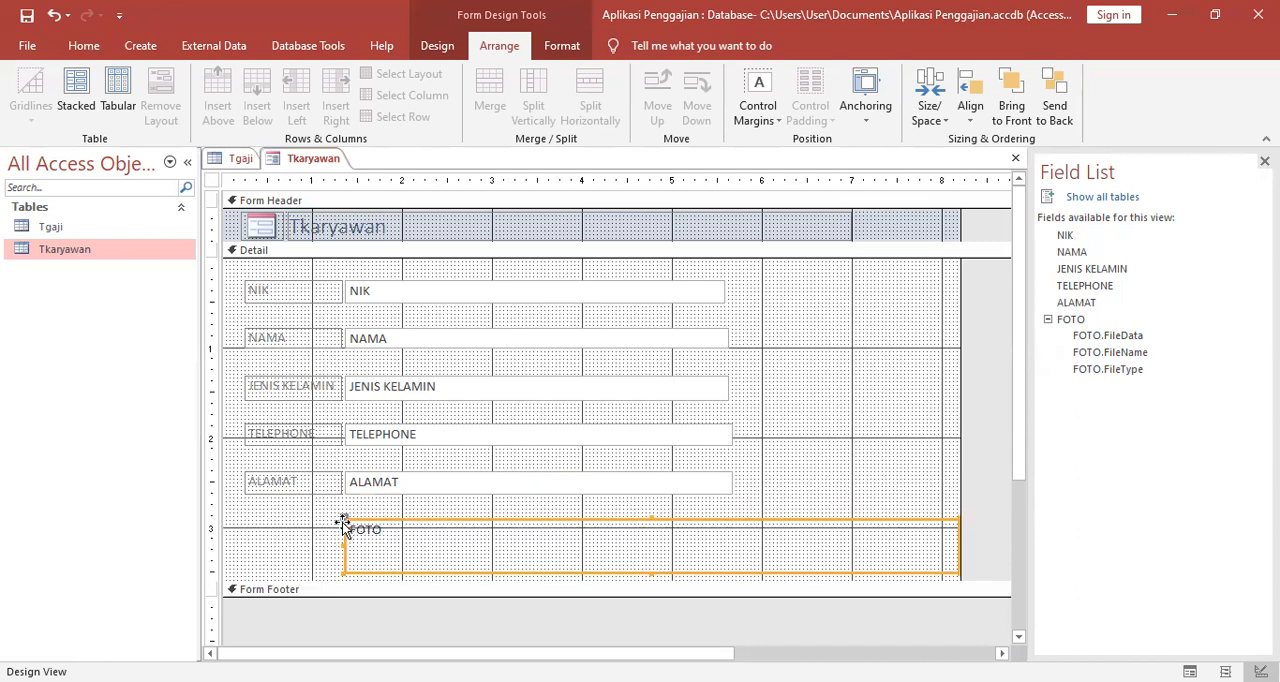
left_click_drag(341, 542, 771, 550)
left_click_drag(823, 519, 838, 441)
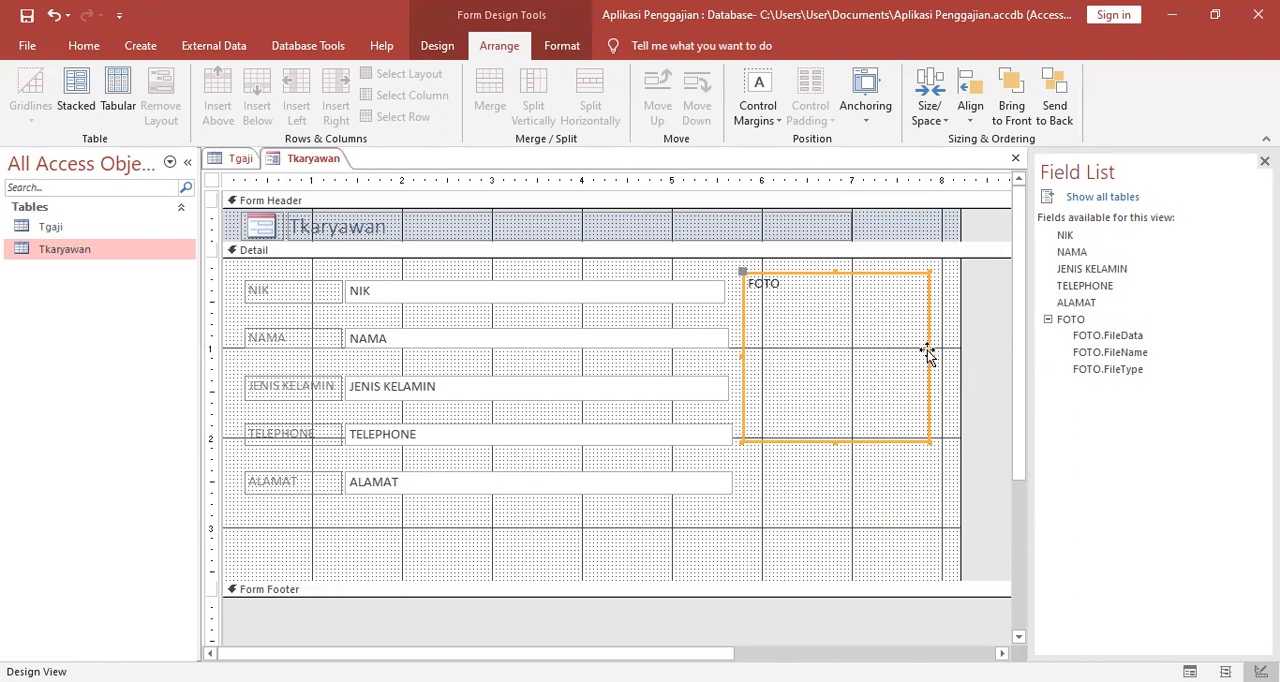
left_click_drag(926, 357, 946, 357)
left_click_drag(881, 379, 891, 386)
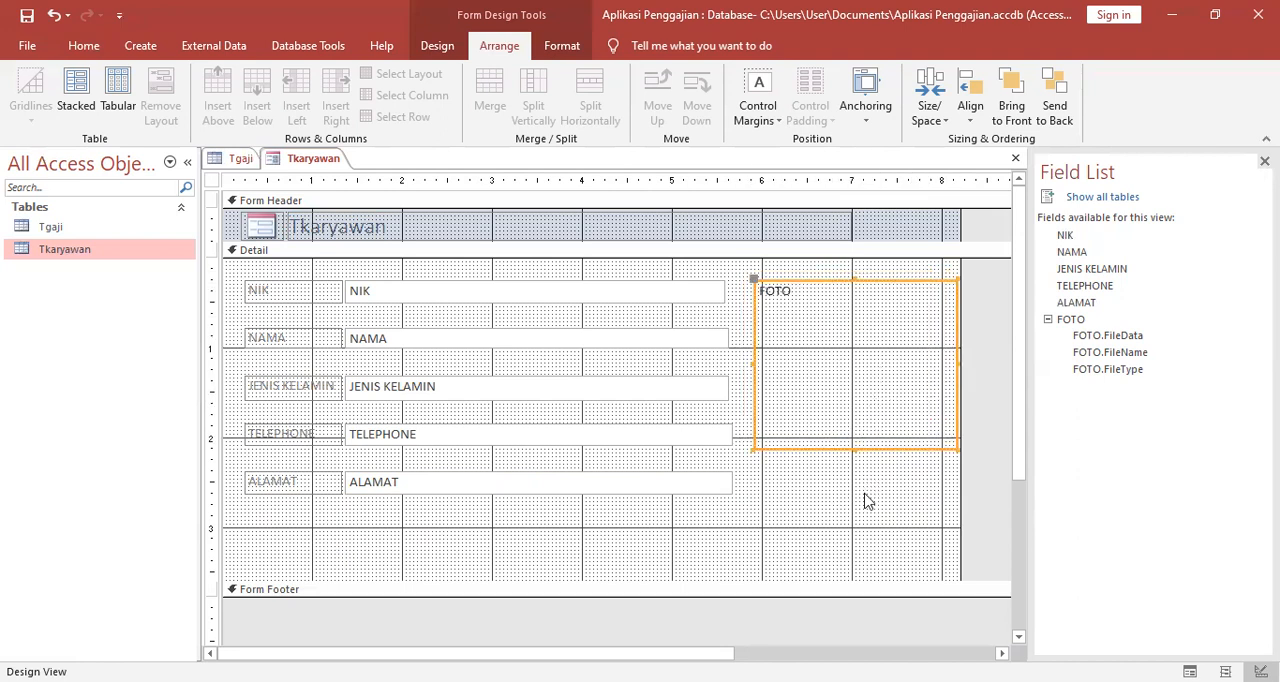
left_click(866, 500)
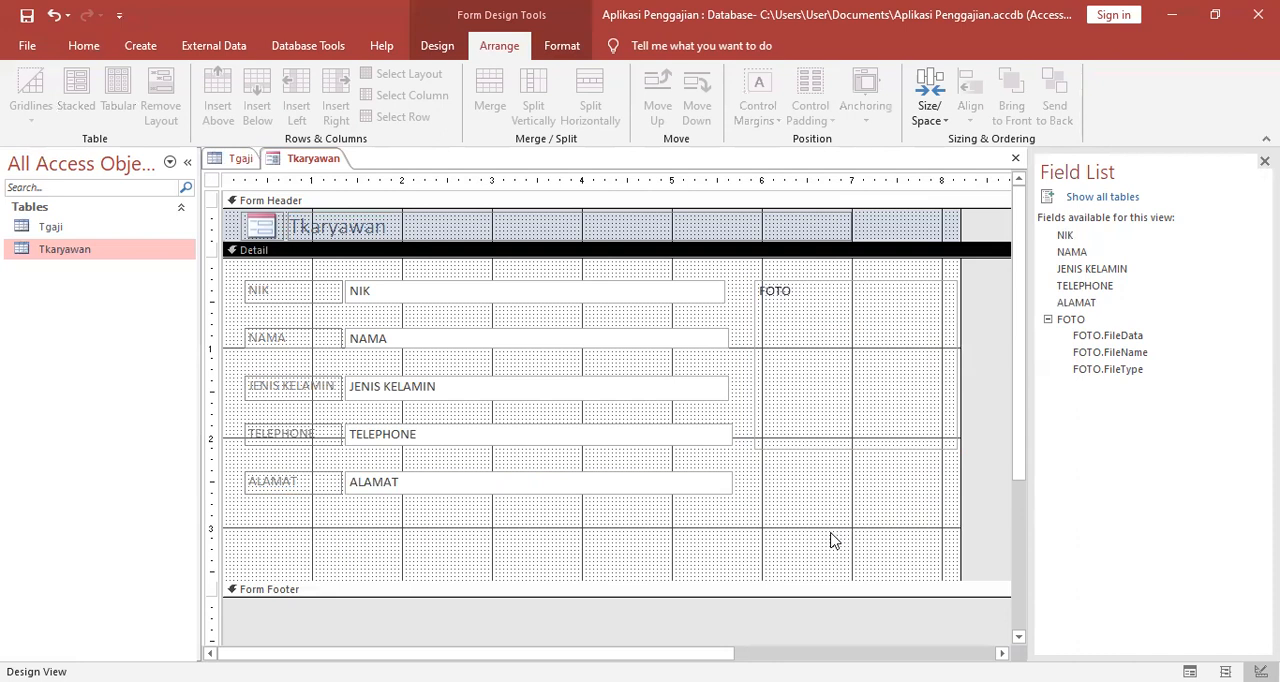
Put the NIK and NAMA label and text box pairs in stacked layouts and move NAMA up closer beneath NIK.
left_click(287, 292)
left_click(506, 283)
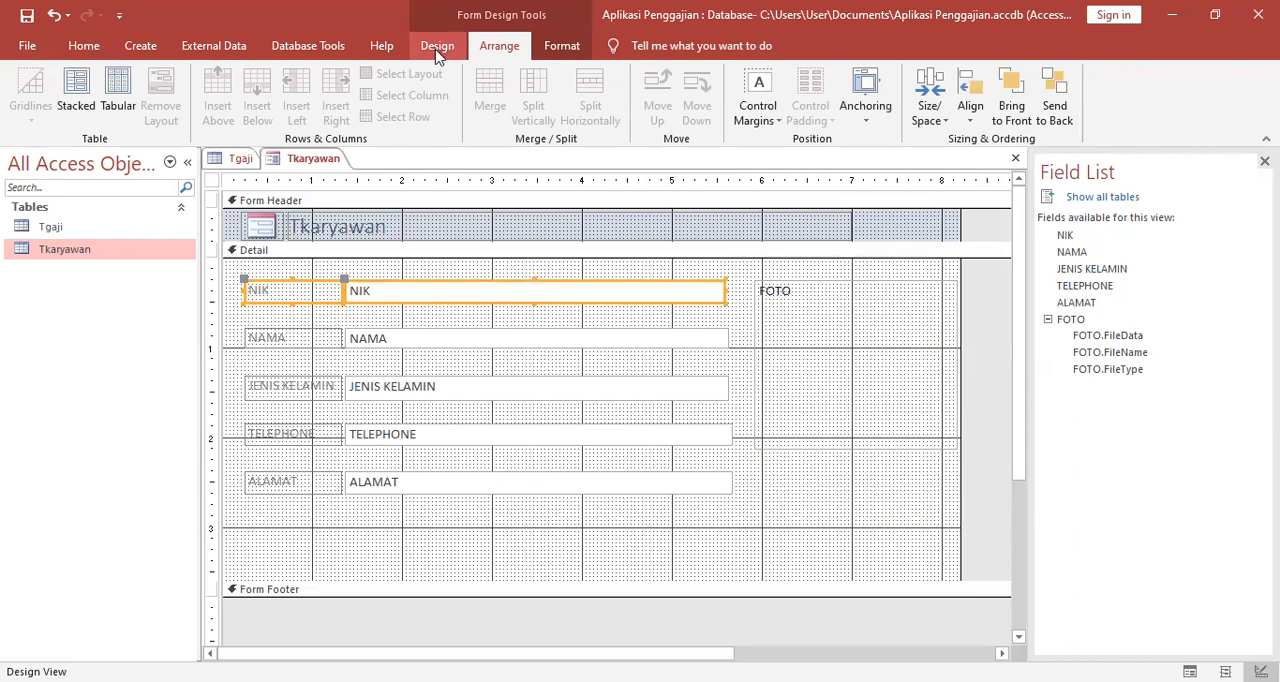
left_click(76, 92)
left_click(264, 338)
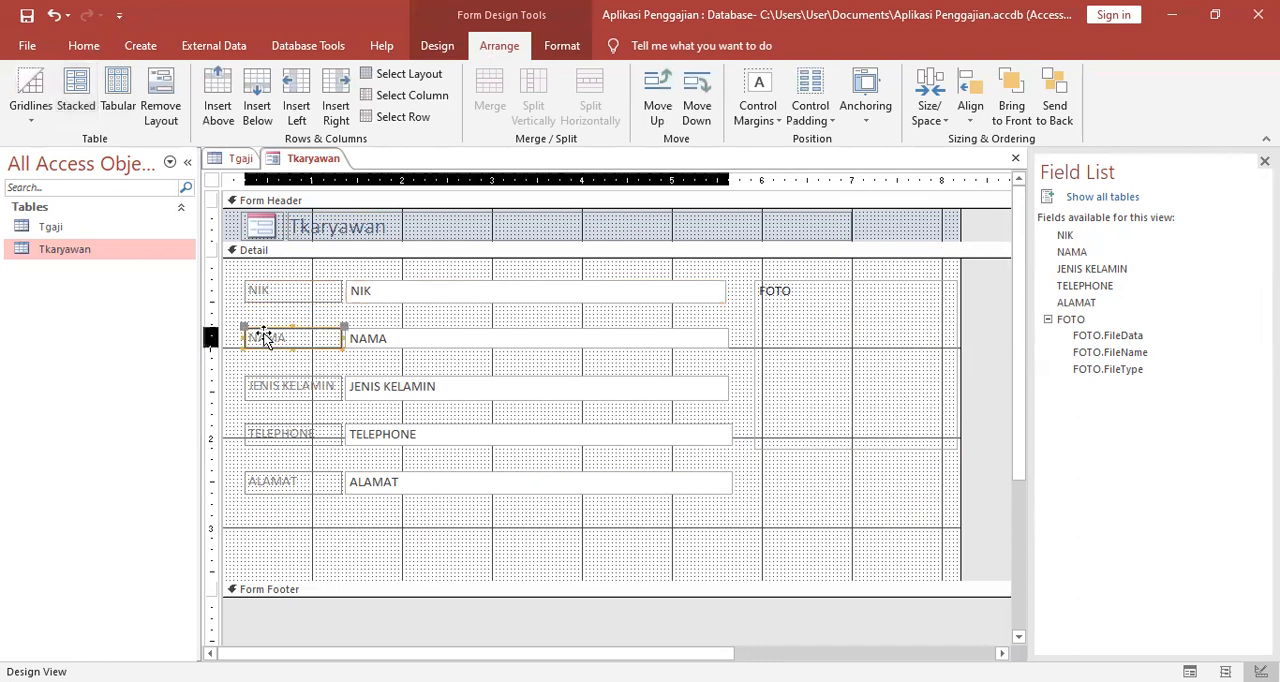
left_click(396, 339, "shift")
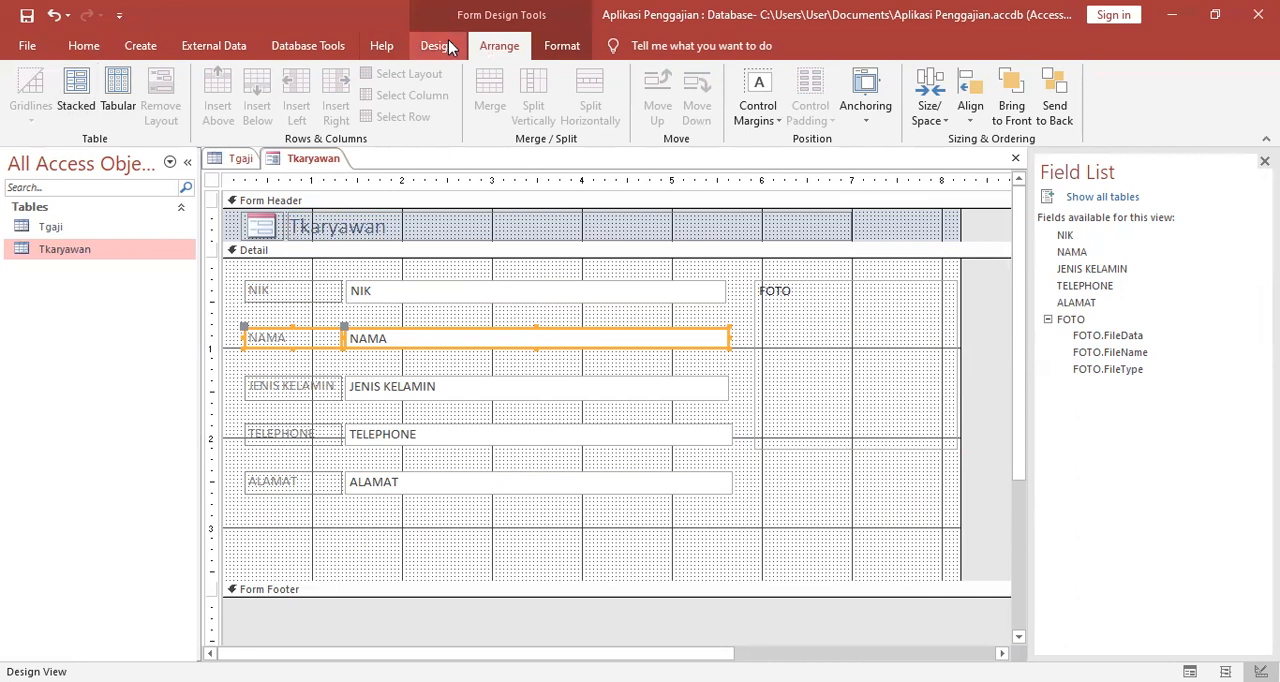
left_click(80, 116)
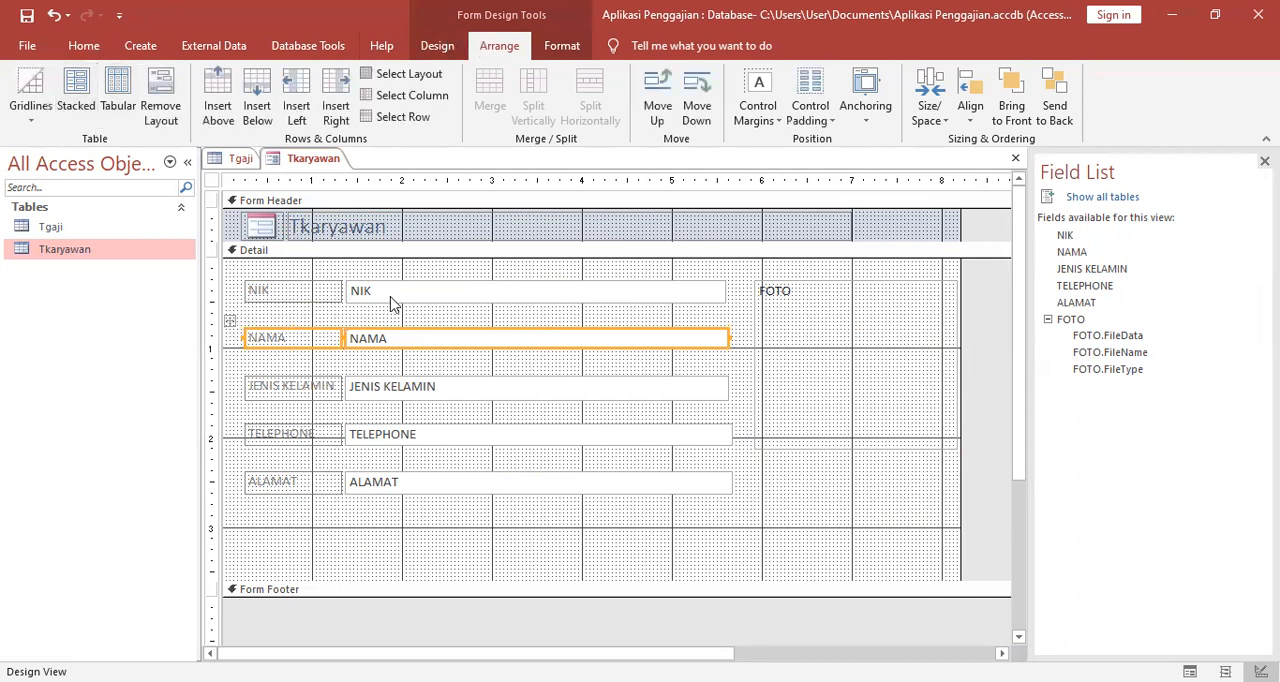
left_click_drag(420, 334, 420, 317)
Put the JENIS KELAMIN label and text box in a stacked layout and move the pair up just beneath NAMA.
left_click(418, 386)
left_click(305, 392, "shift")
left_click(76, 95)
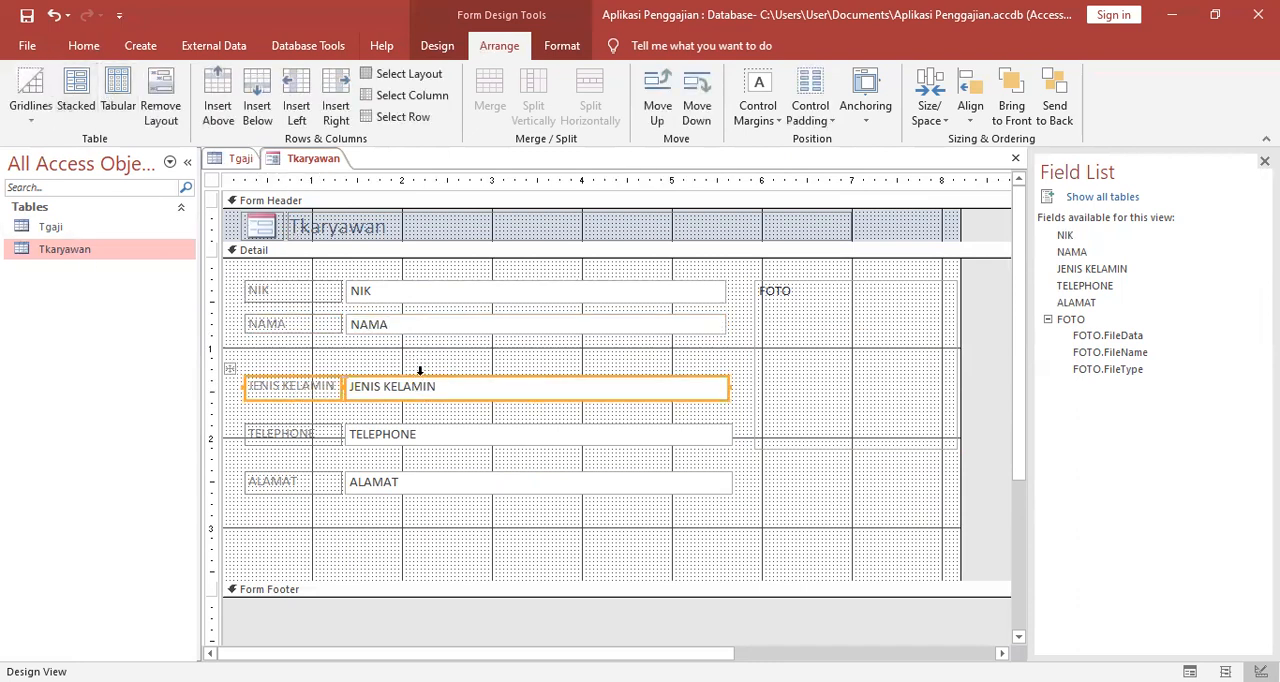
left_click_drag(421, 386, 418, 352)
left_click(740, 378)
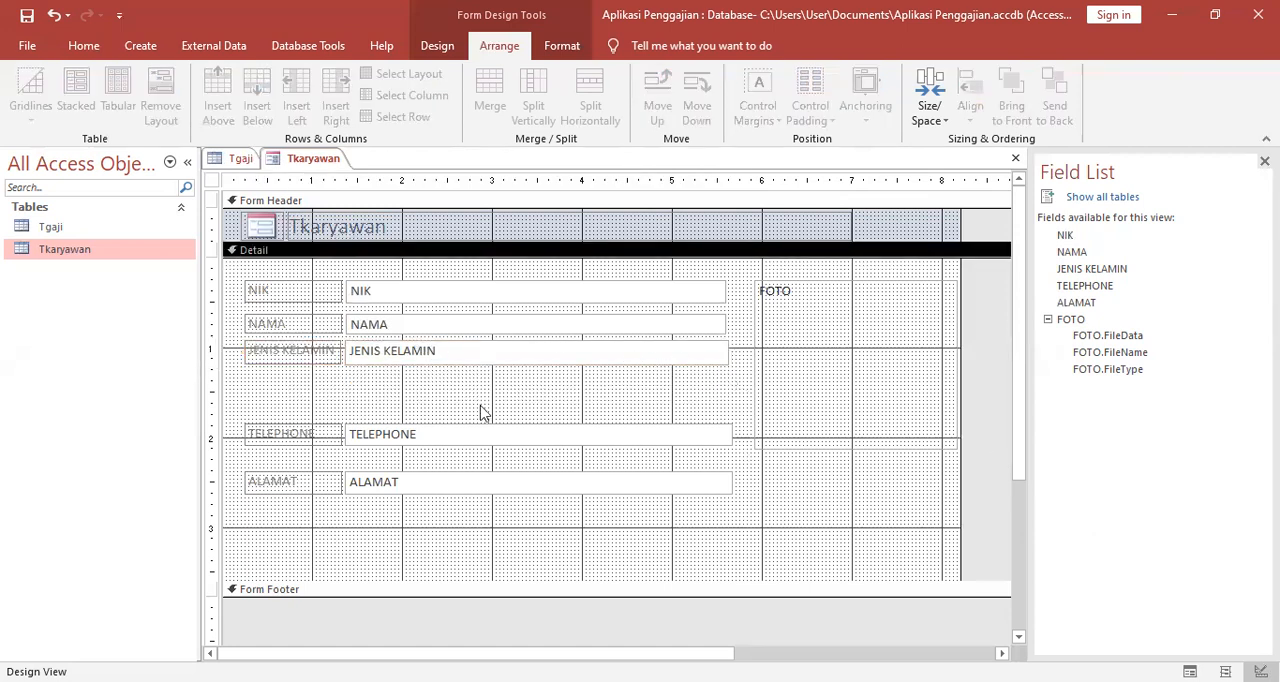
Put the TELEPHONE label and text box in a stacked layout and move the pair up just beneath JENIS KELAMIN.
left_click(300, 433)
left_click(395, 438, "shift")
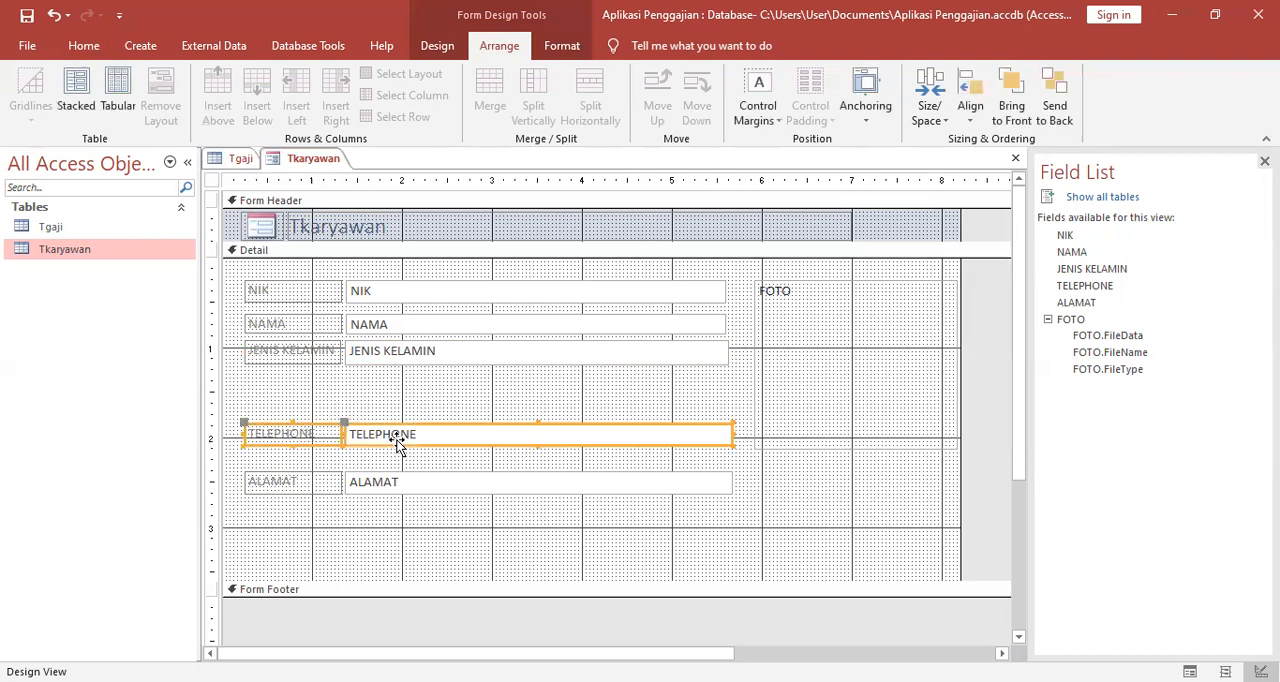
left_click(76, 95)
left_click_drag(546, 434, 543, 381)
Stack the ALAMAT label and text box together with the TELEPHONE pair so that they sit directly beneath it.
left_click(538, 484, "shift")
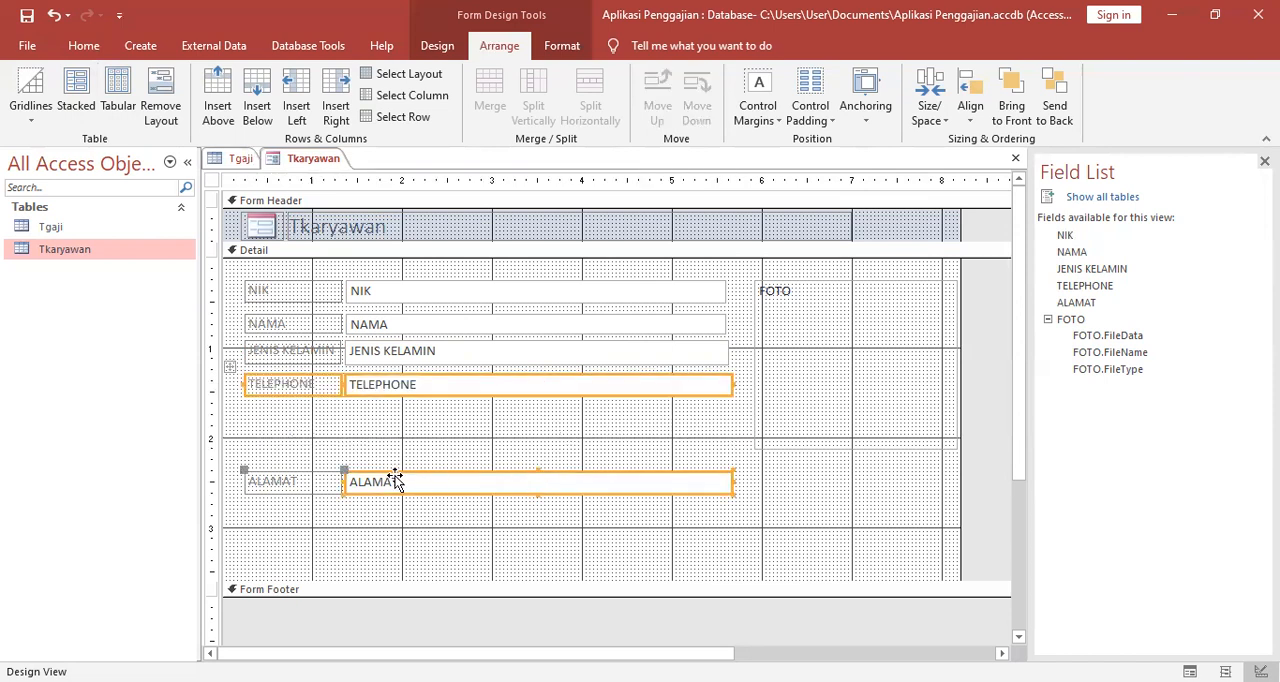
left_click(330, 481, "shift")
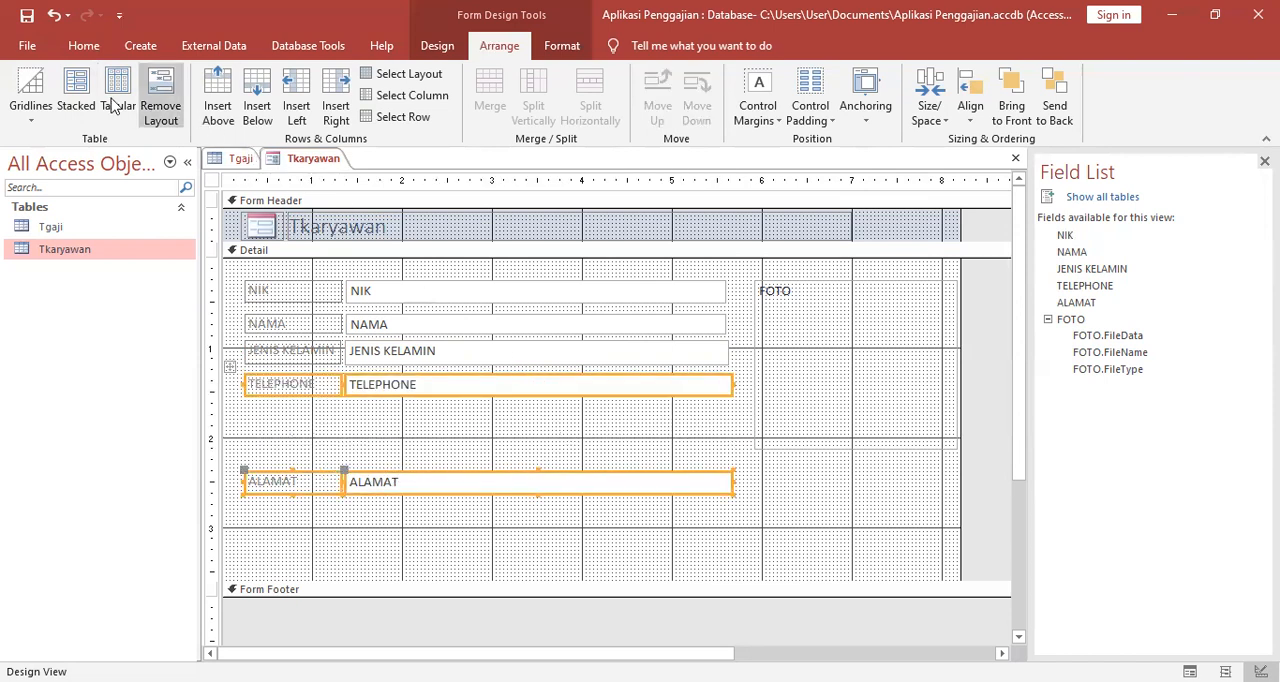
left_click(79, 96)
left_click(617, 494)
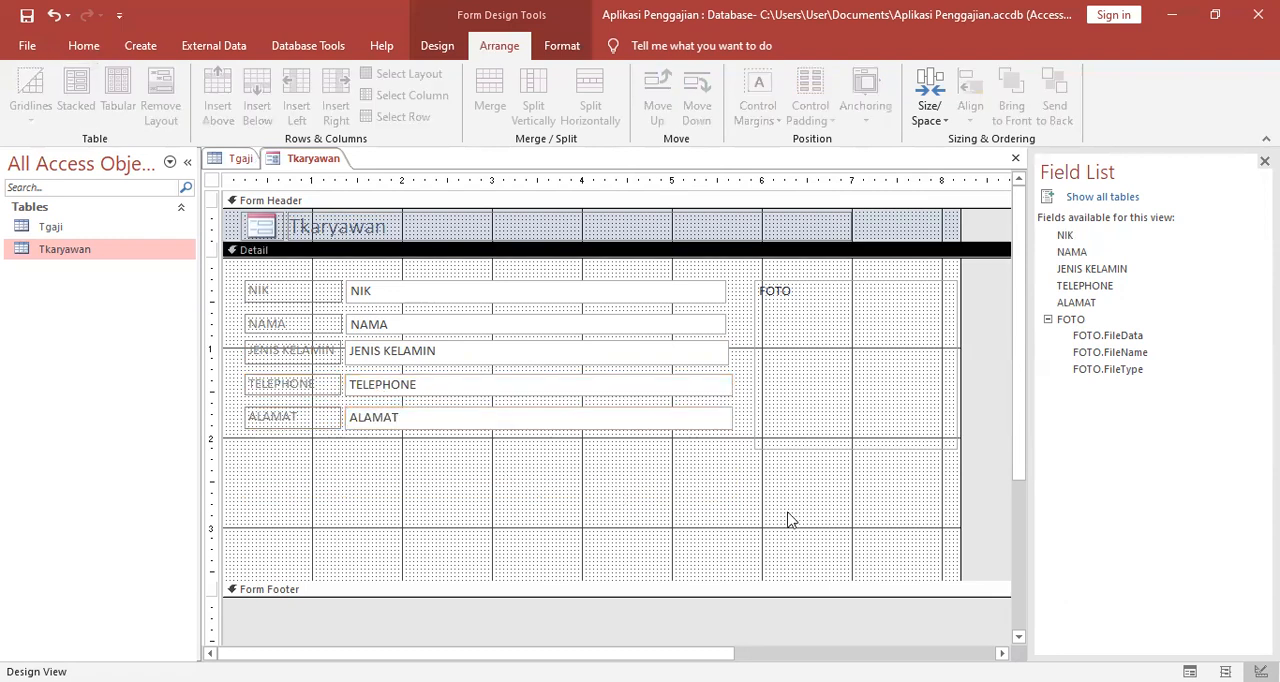
left_click(814, 352)
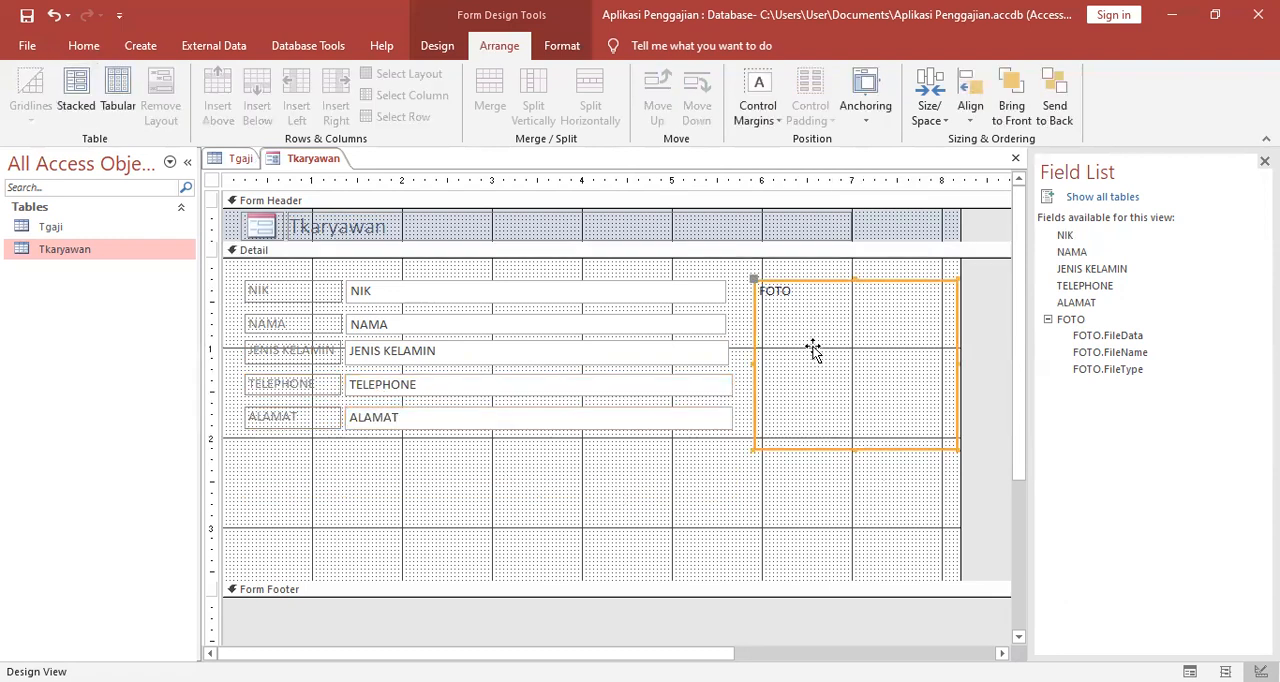
left_click(561, 492)
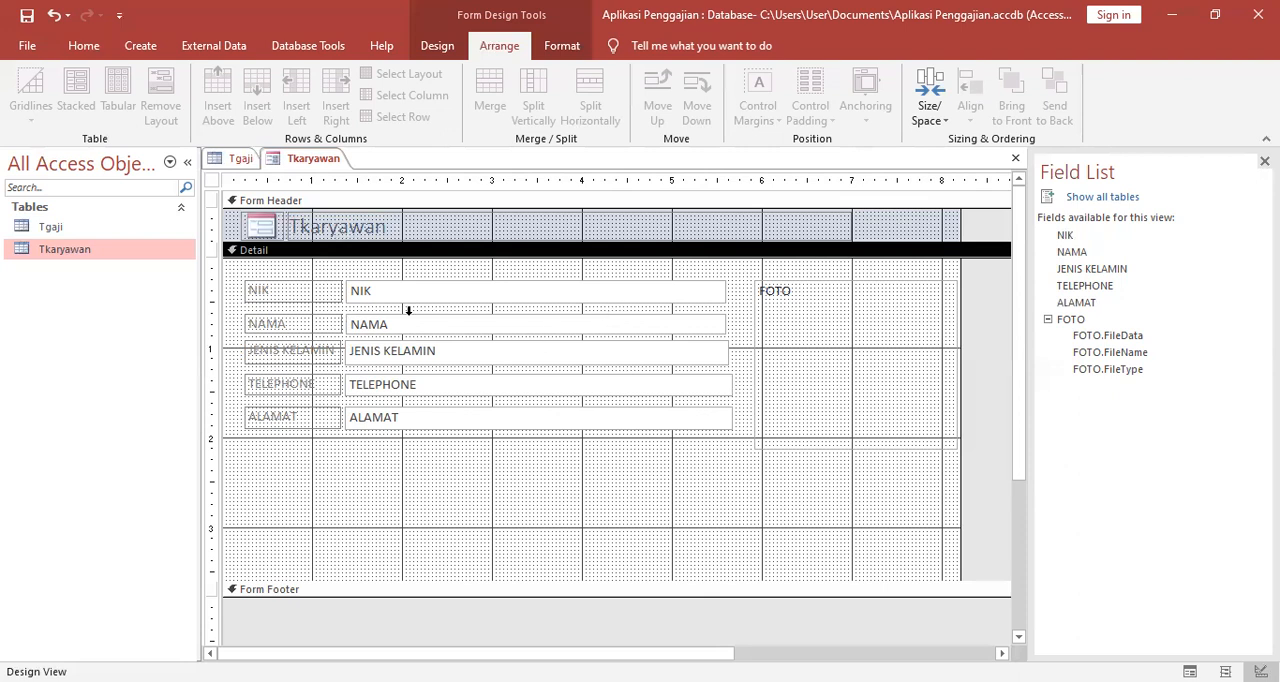
Change the title in the form header to FORM KARYAWAN PT.ABC.
left_click(357, 218)
left_click(413, 226)
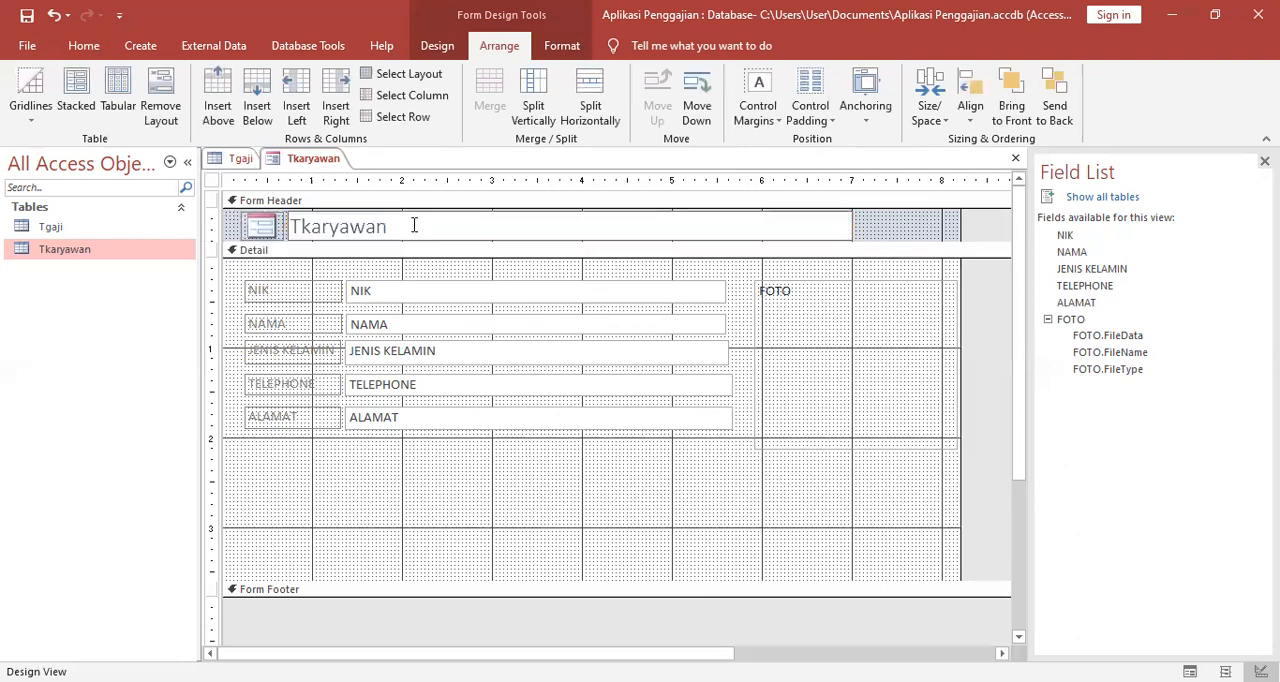
key("BackSpace")
key("BackSpace")
key("BackSpace")
key("BackSpace")
key("BackSpace")
key("BackSpace")
key("BackSpace")
key("BackSpace")
key("Caps_Lock")
type("FOEM")
key("BackSpace")
key("BackSpace")
type("RM KARYAWAN P")
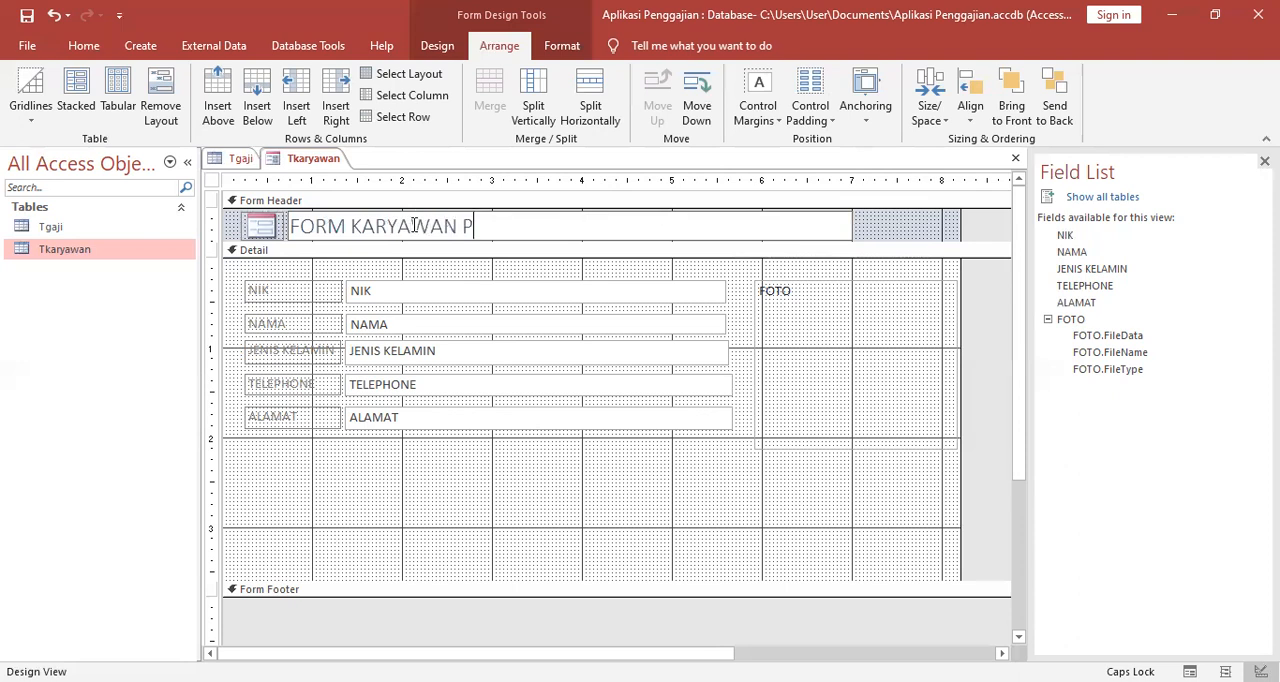
type("T.ABC")
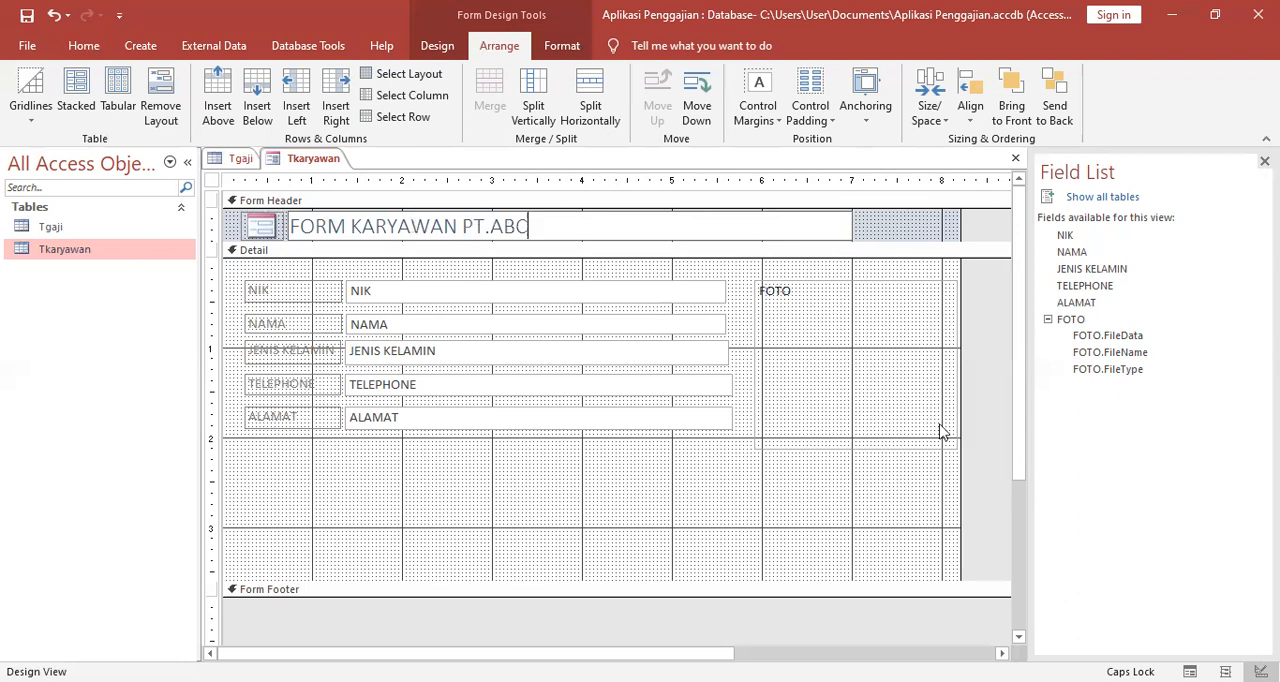
left_click(725, 528)
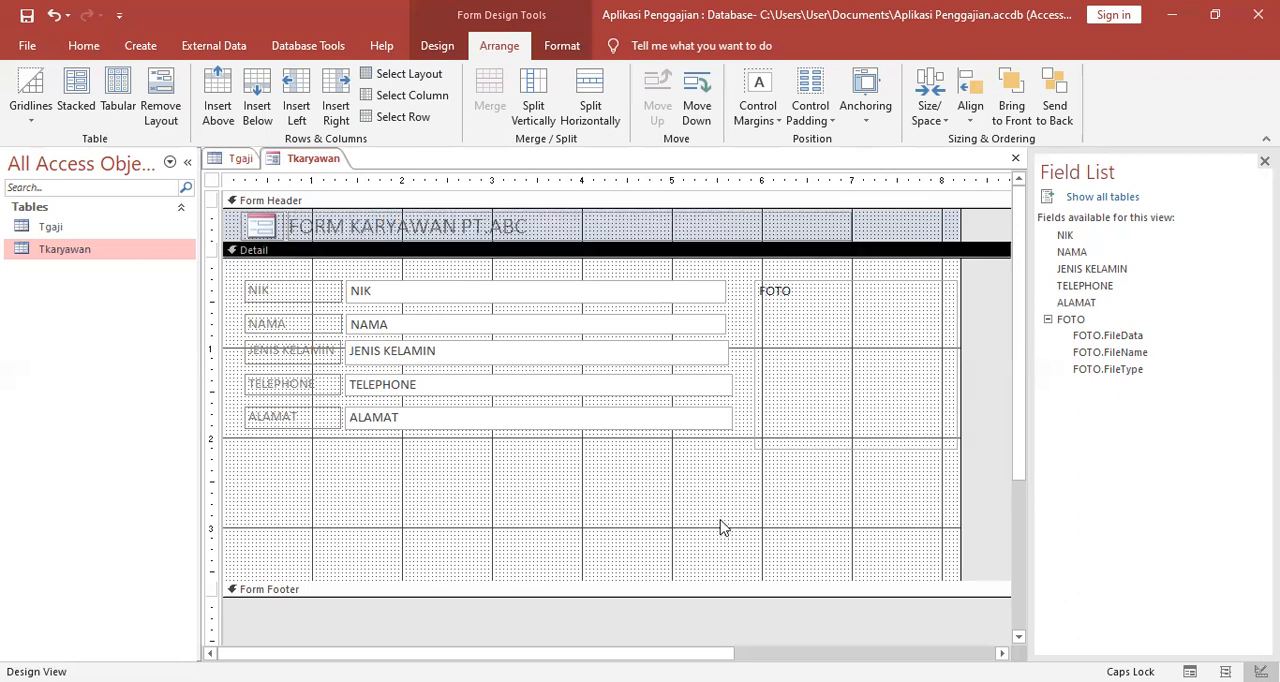
Add a Go To Previous Record command button with the Go To Previous picture below the ALAMAT text box.
left_click(432, 46)
left_click(330, 93)
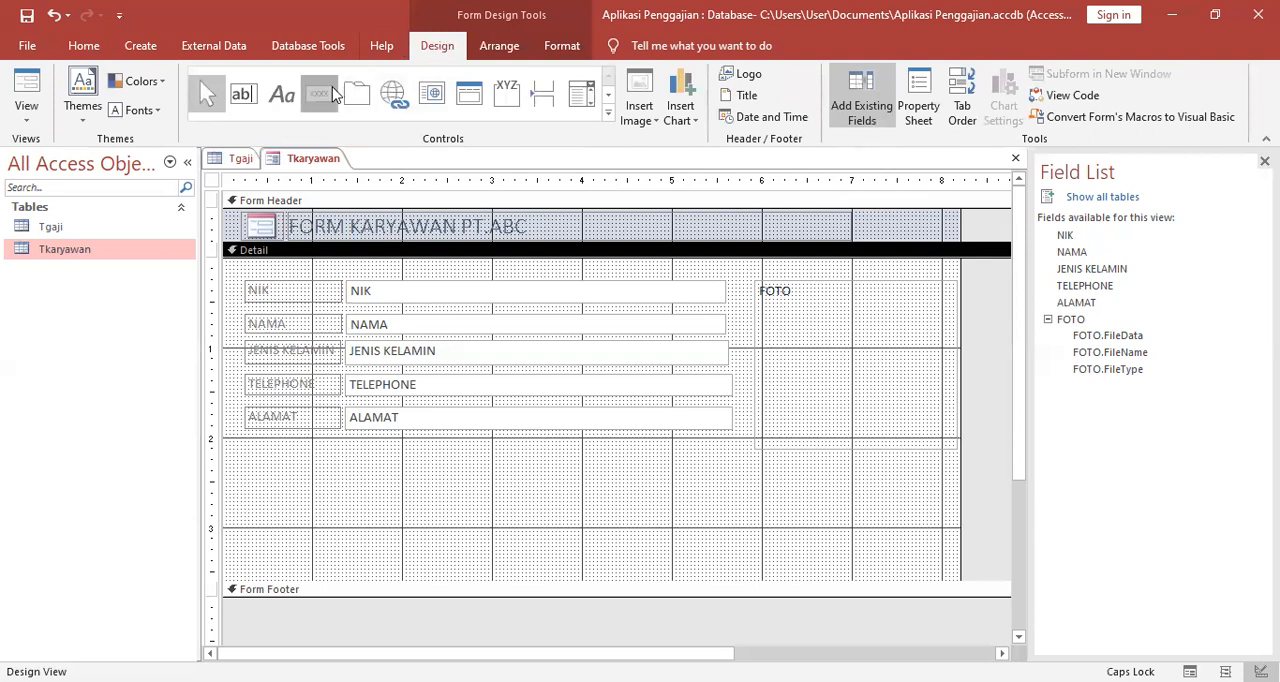
left_click(370, 464)
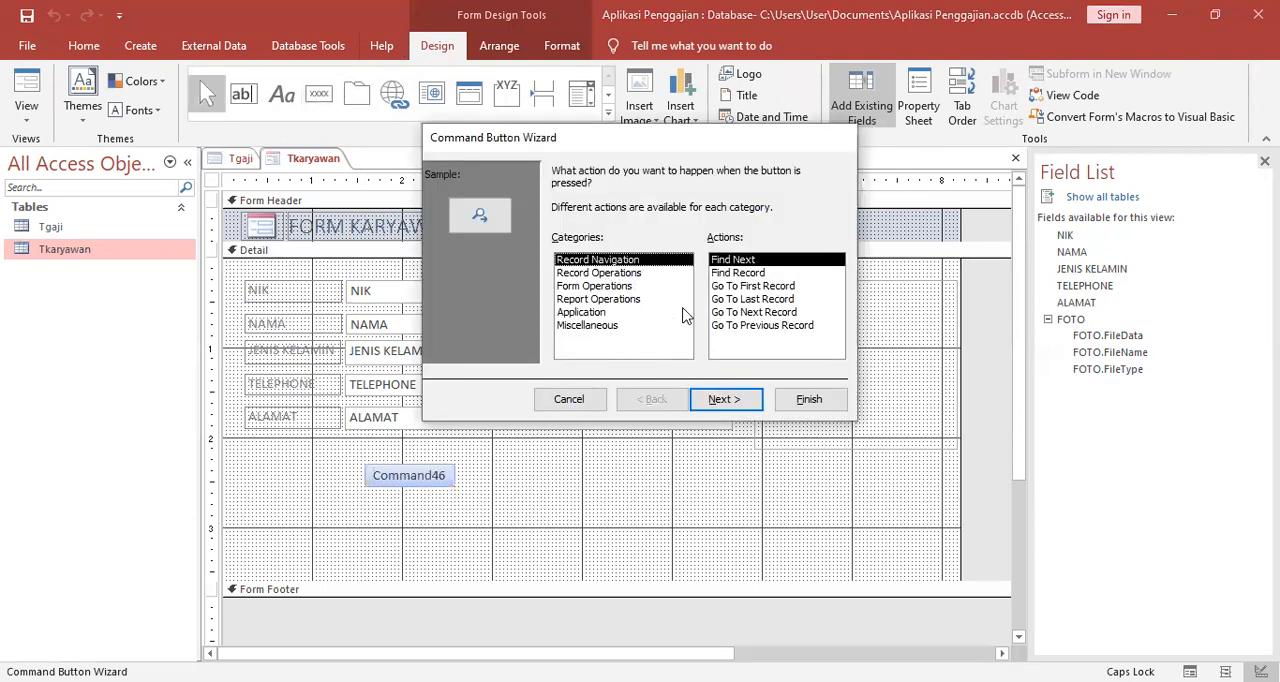
left_click(735, 326)
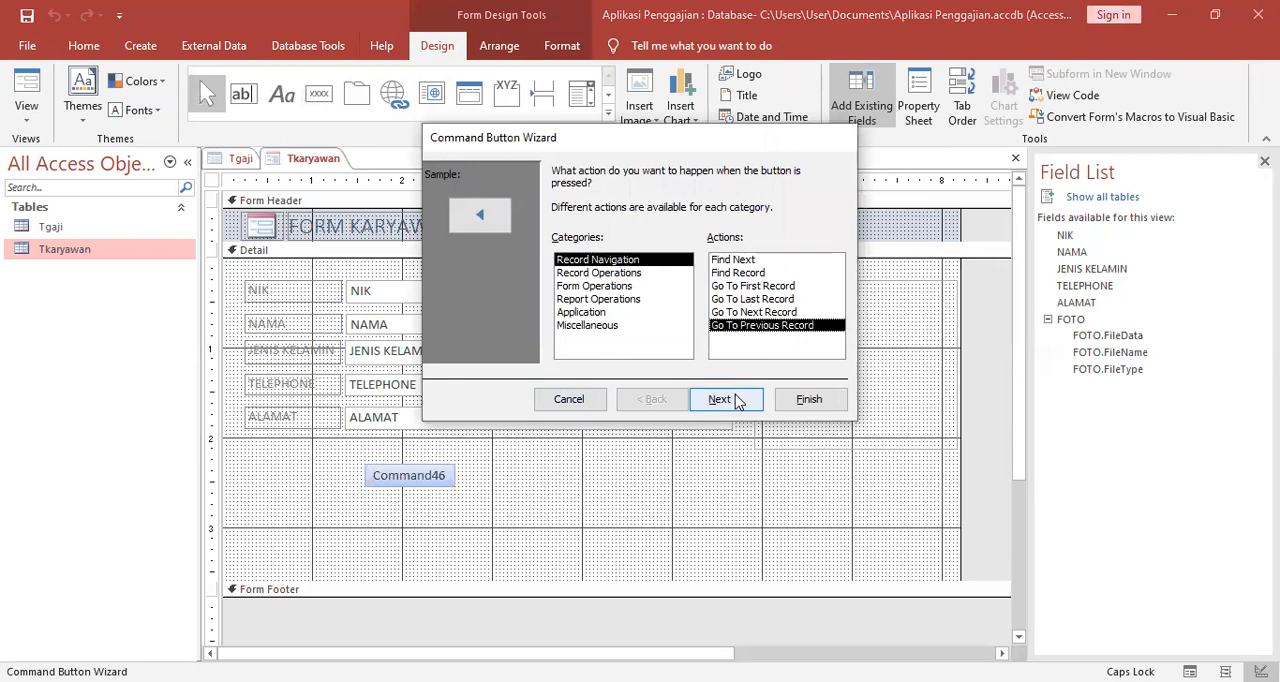
left_click(737, 401)
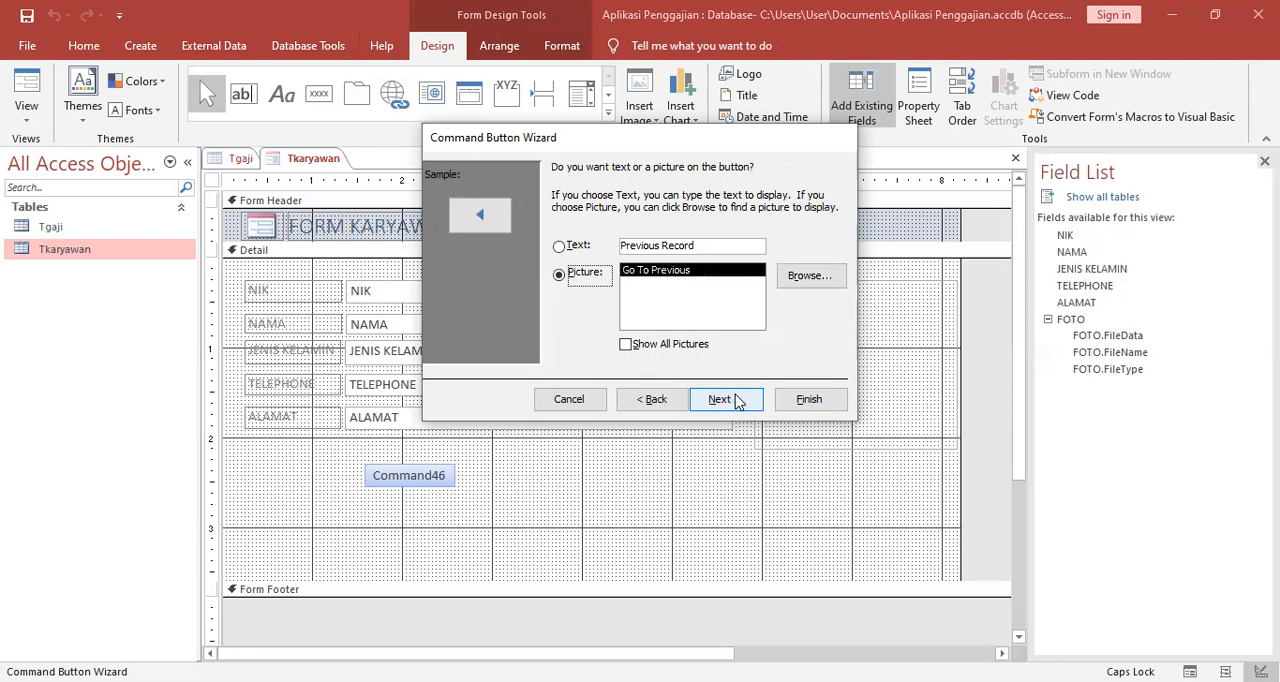
left_click(735, 399)
left_click(818, 399)
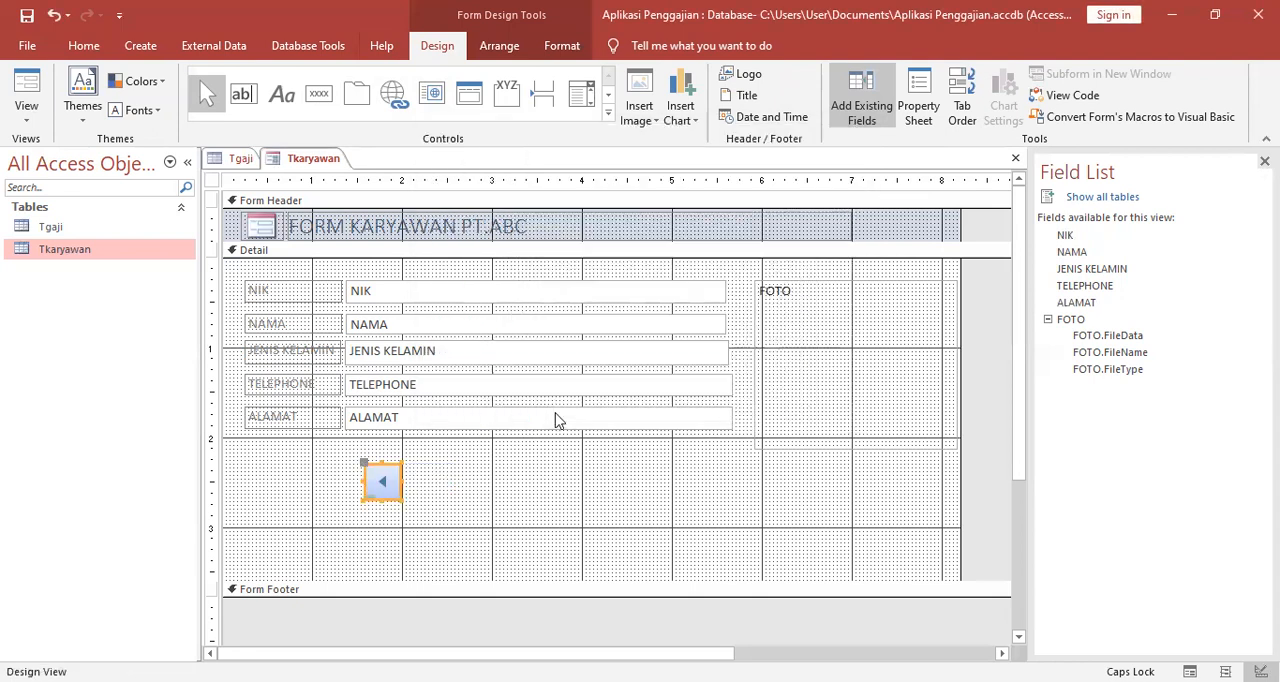
Add an Add New Record command button with the text TAMBAHKAN to the right of the previous-record button.
left_click(319, 93)
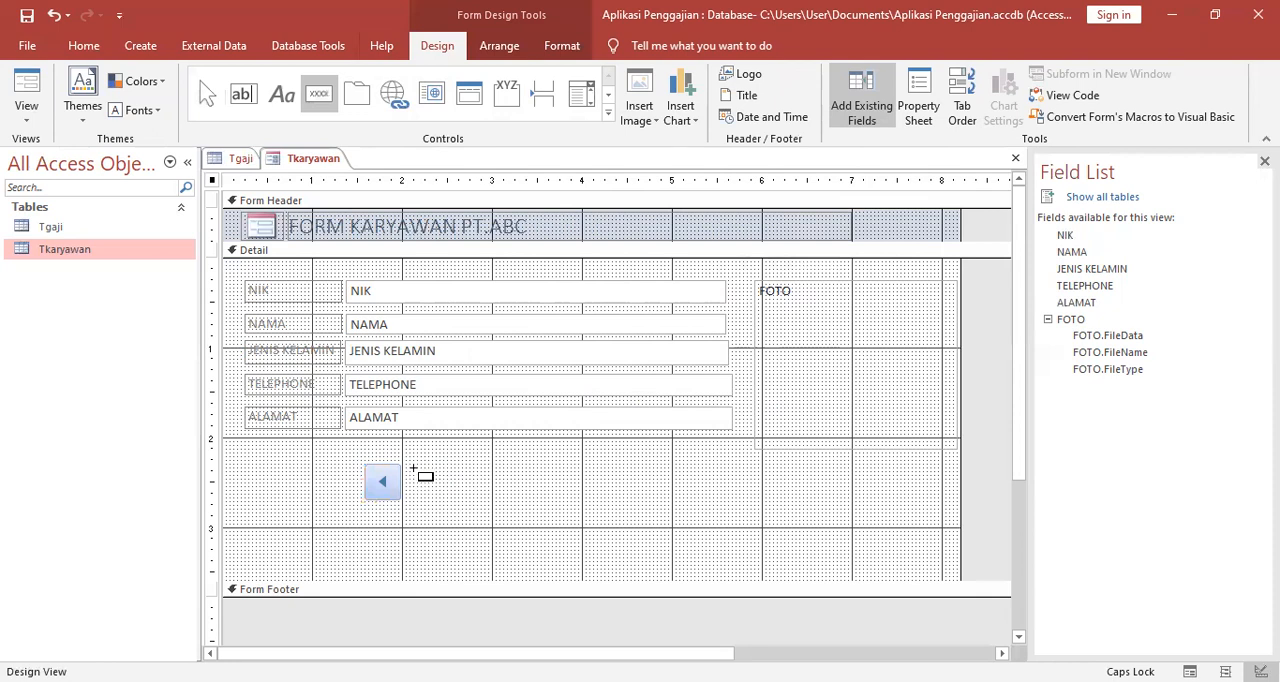
left_click(415, 468)
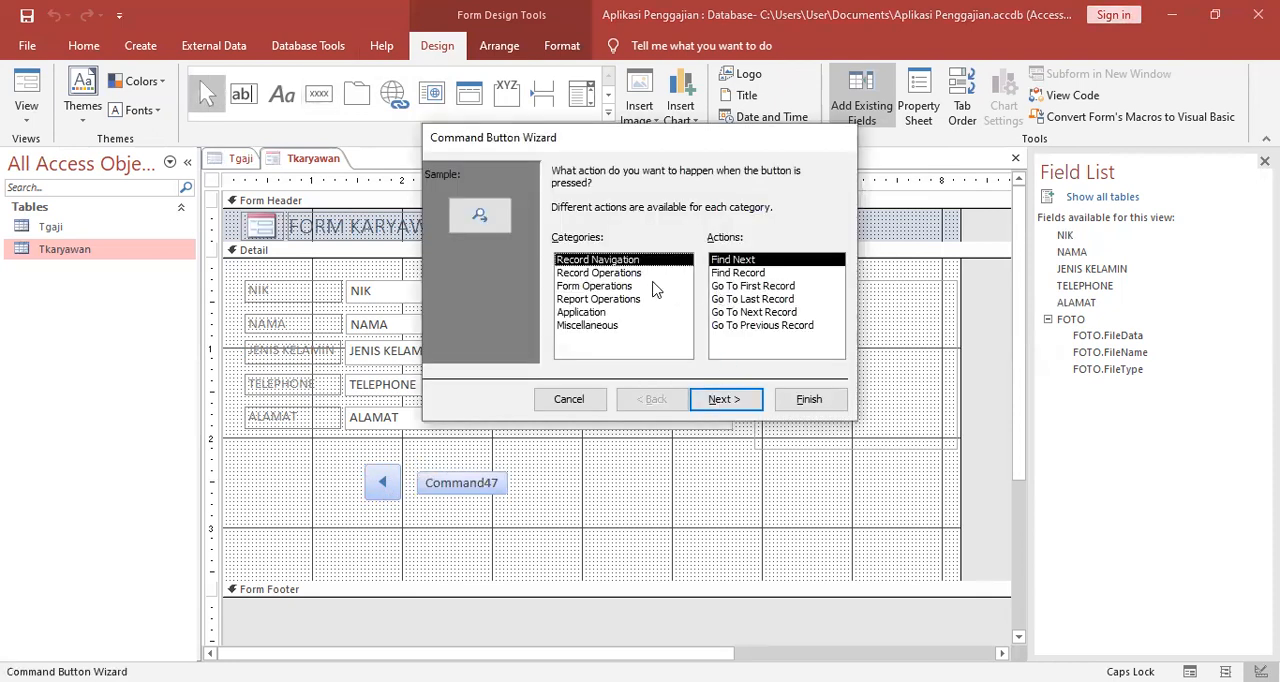
left_click(627, 274)
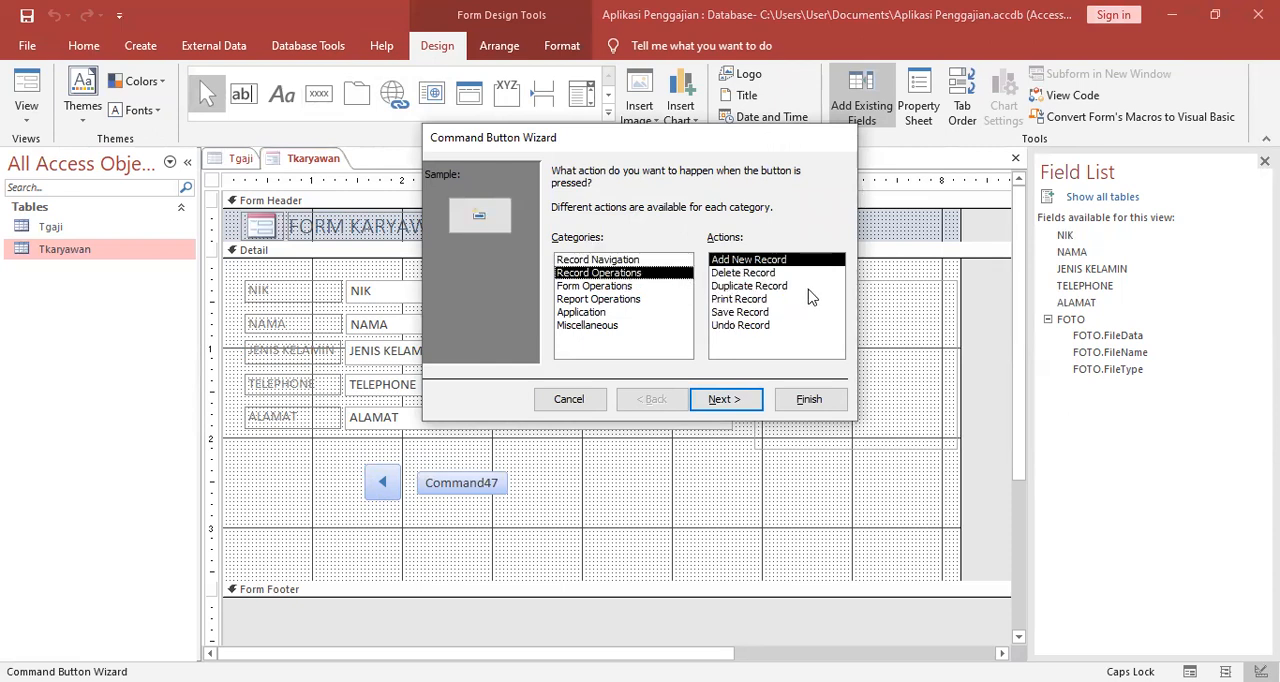
left_click(725, 399)
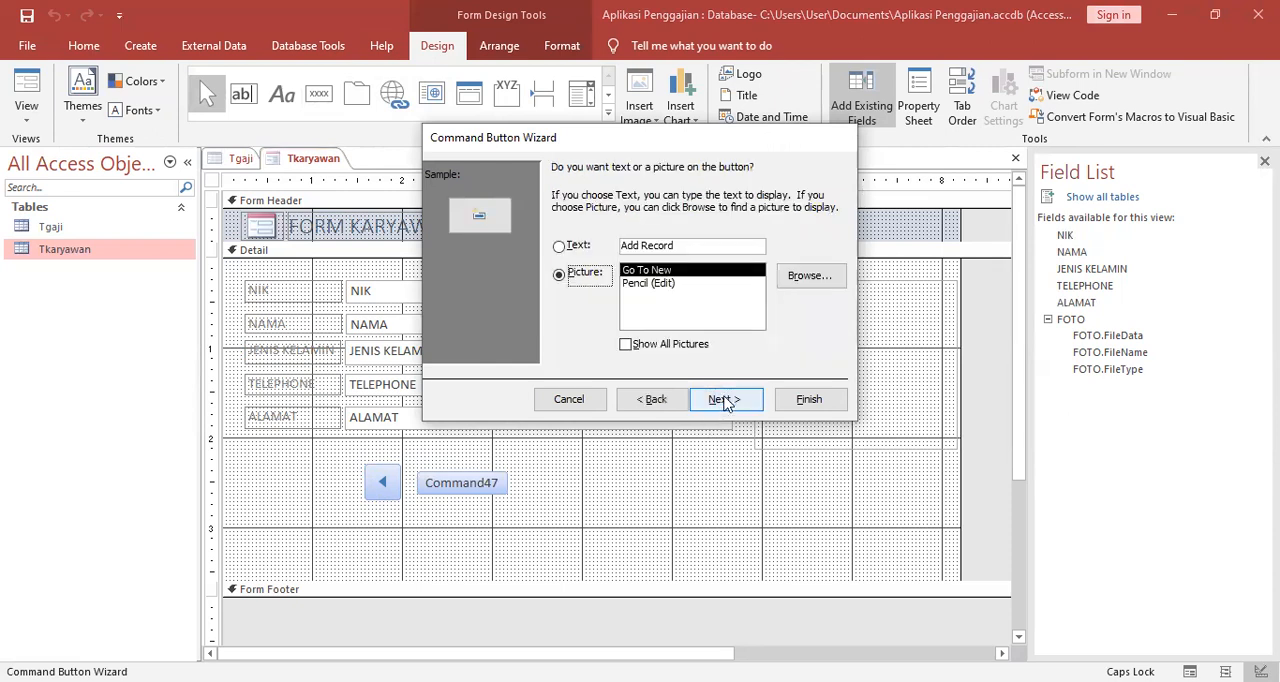
left_click(557, 248)
left_click(693, 243)
key("BackSpace")
key("BackSpace")
key("BackSpace")
key("BackSpace")
key("BackSpace")
key("BackSpace")
key("BackSpace")
key("BackSpace")
key("BackSpace")
key("BackSpace")
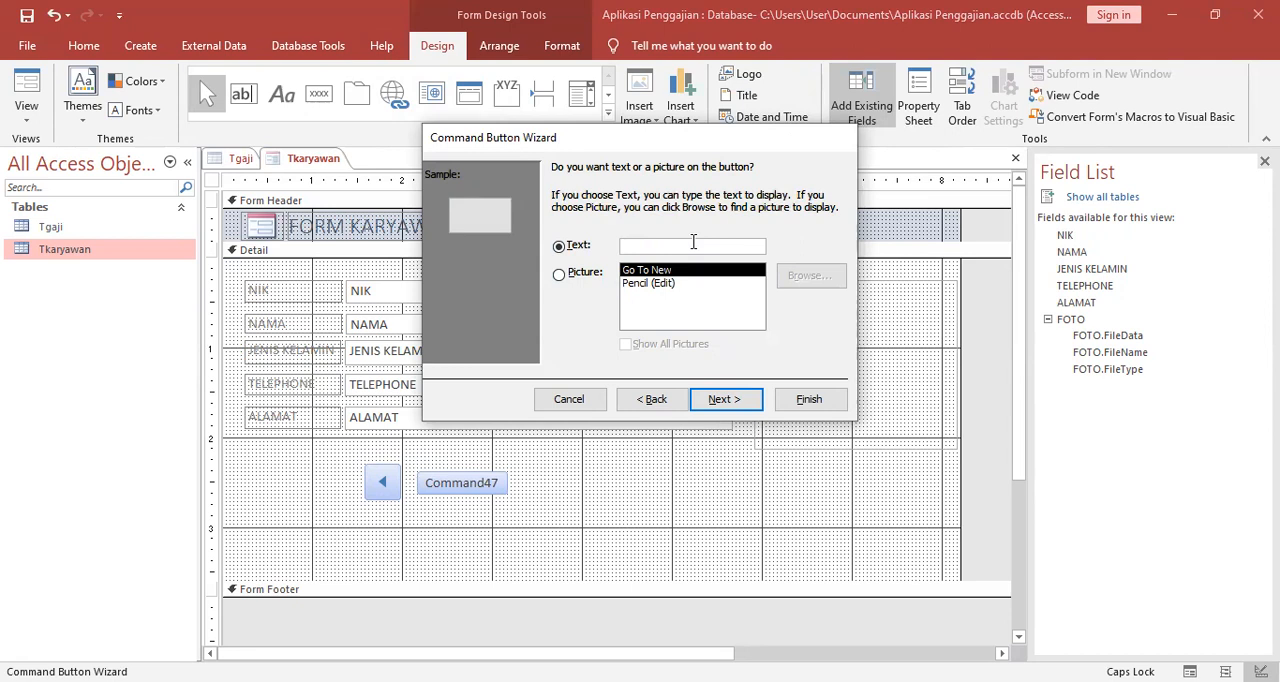
type("TAMBAHKAN")
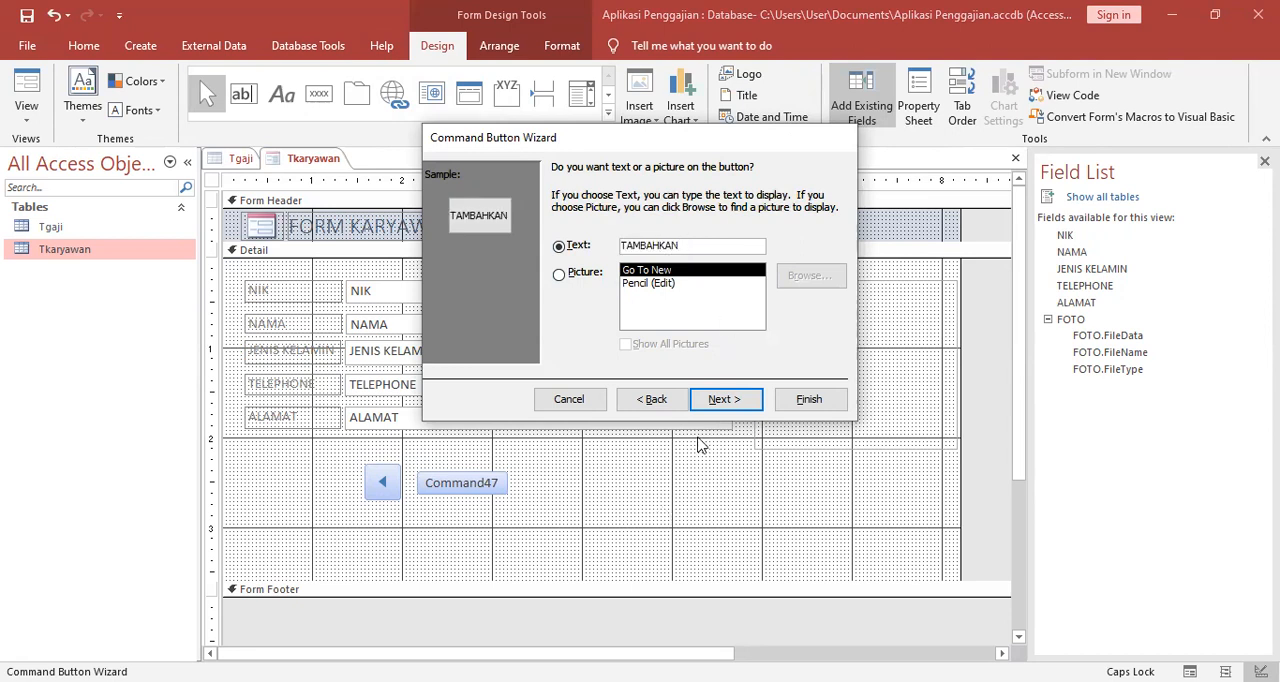
left_click(722, 405)
left_click(809, 399)
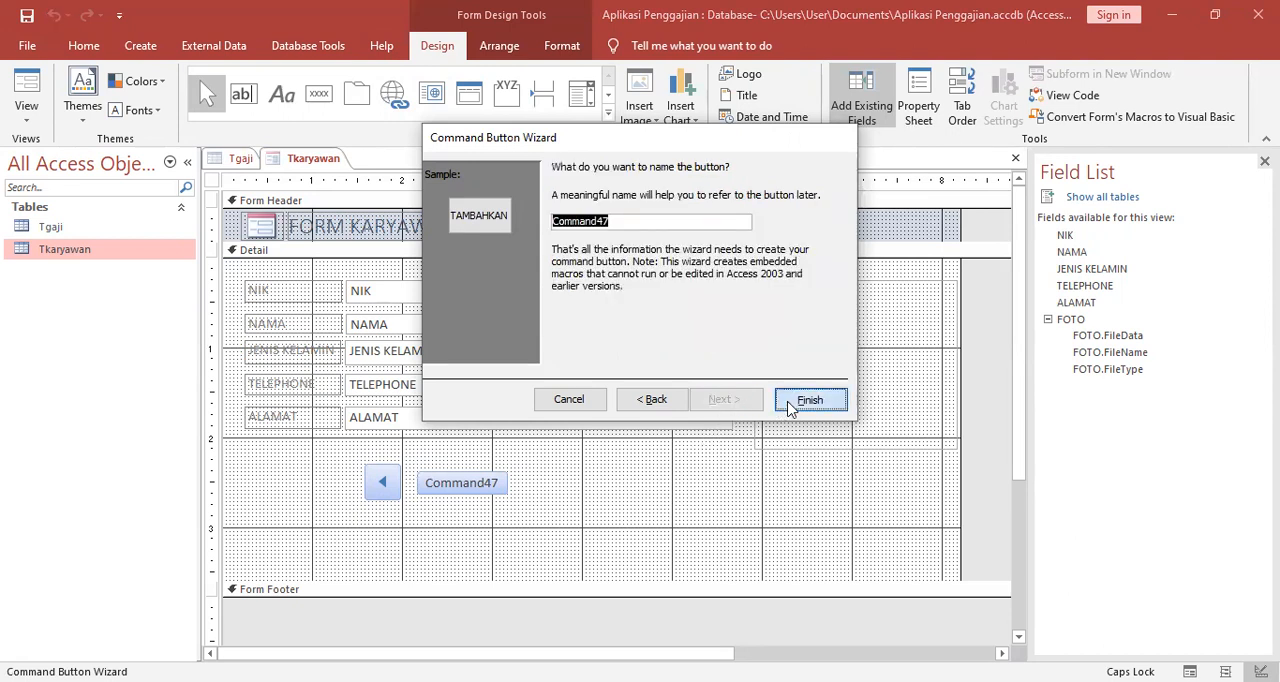
Add a Save Record command button with the Save Record picture to the right of the TAMBAHKAN button.
left_click(307, 100)
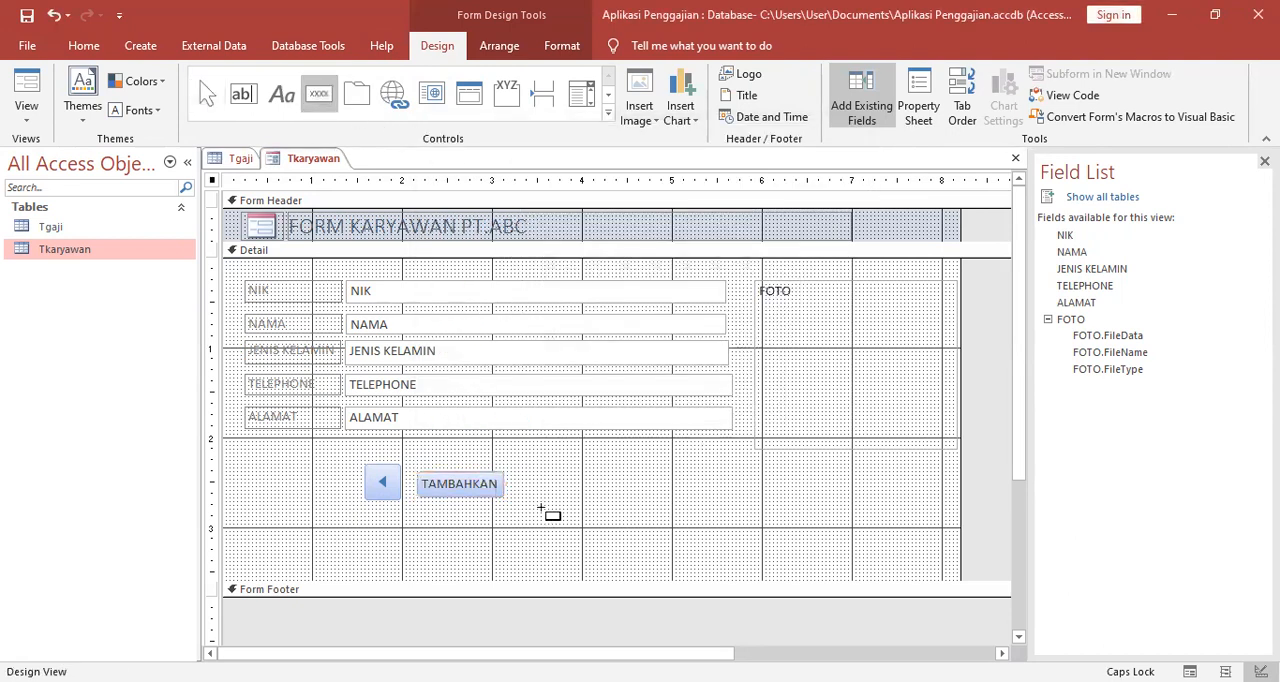
left_click(514, 479)
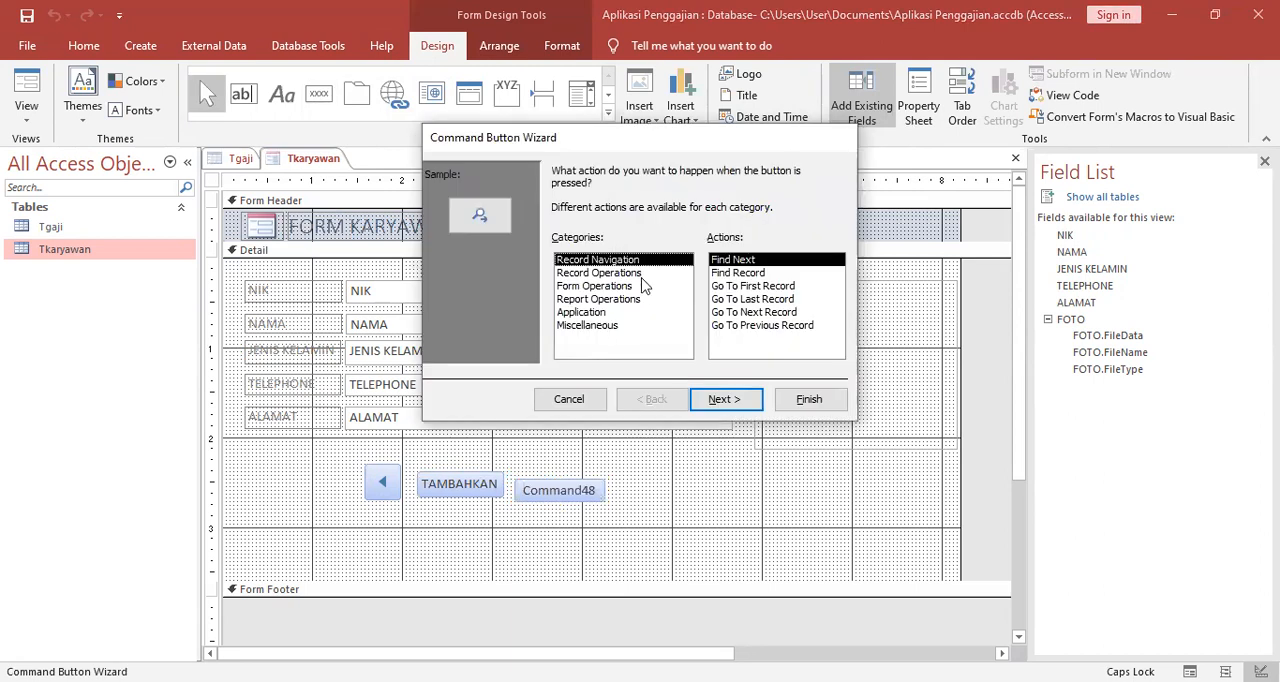
left_click(632, 273)
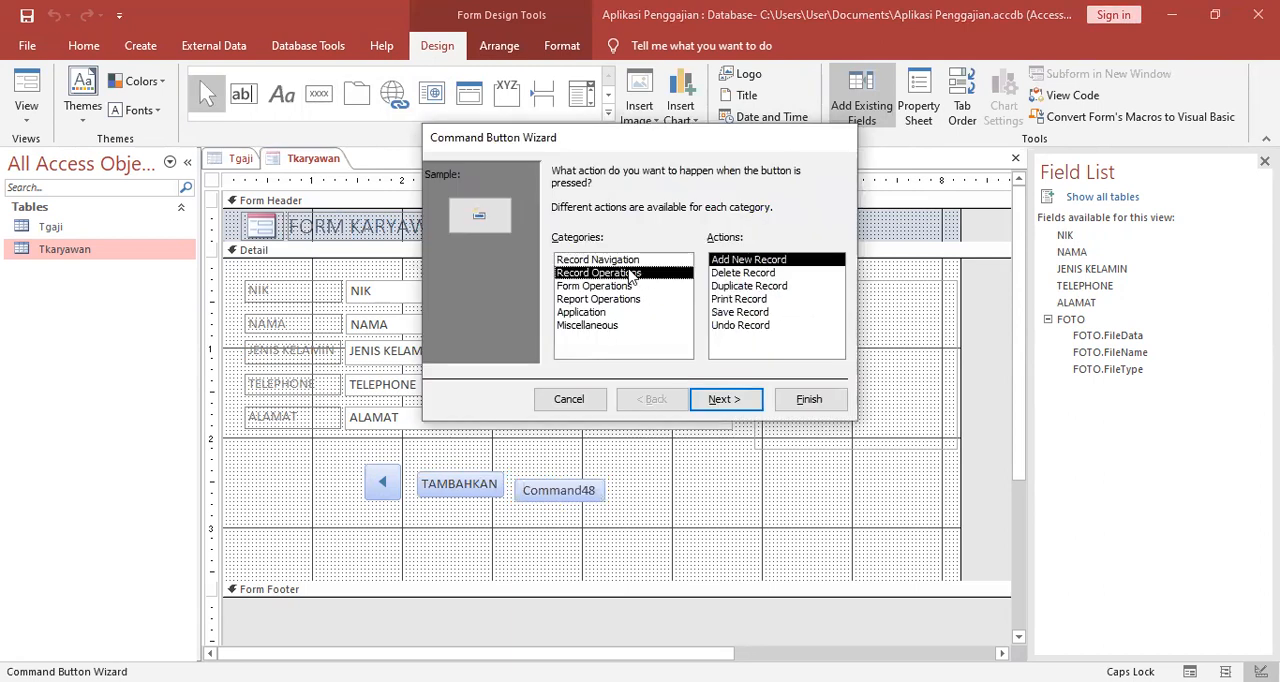
left_click(758, 314)
left_click(737, 399)
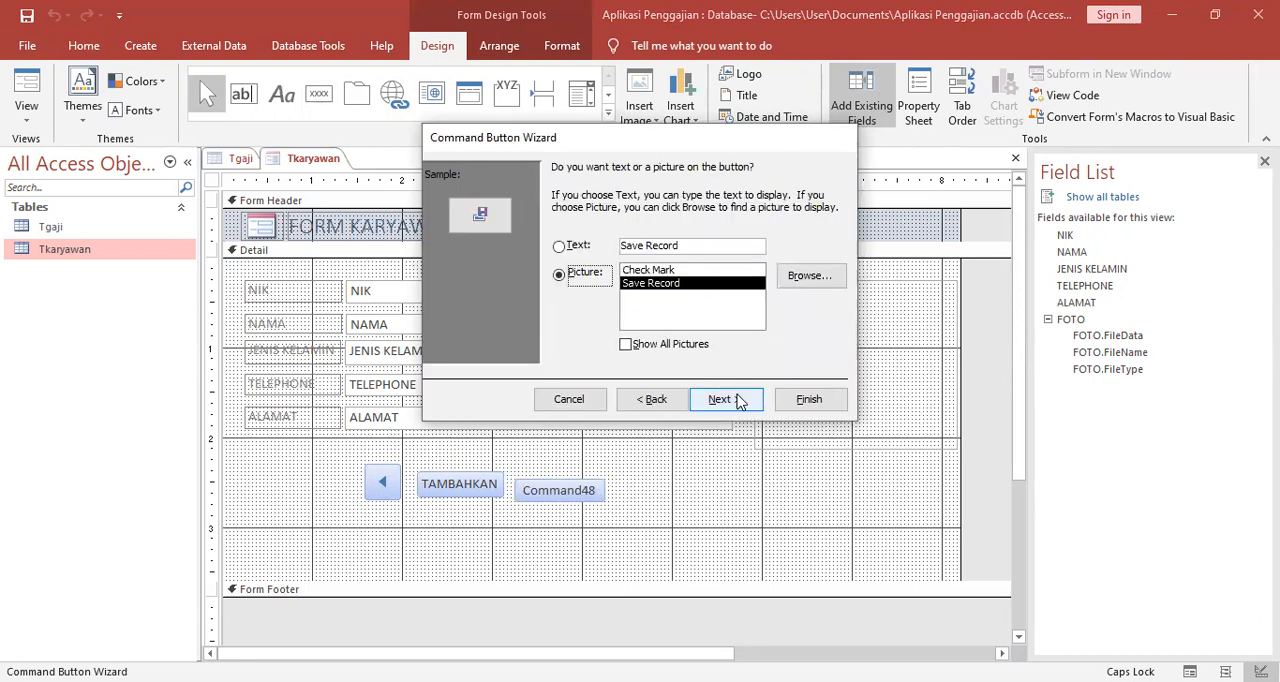
left_click(737, 399)
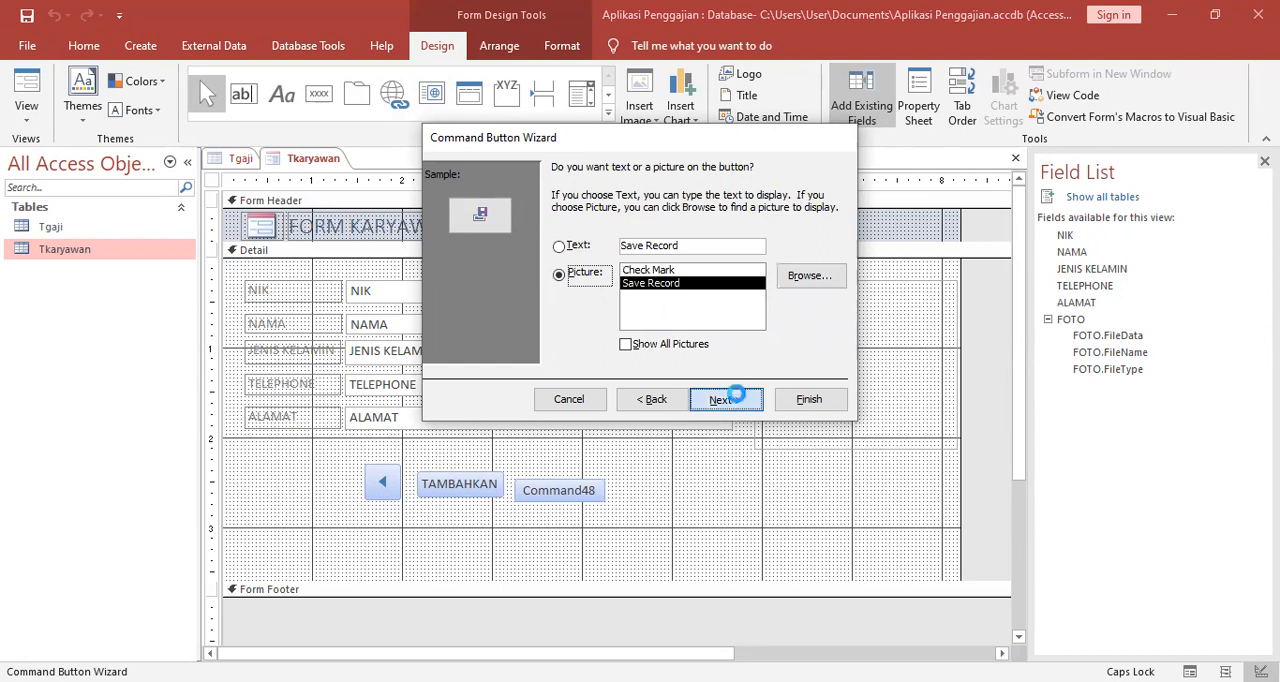
left_click(809, 400)
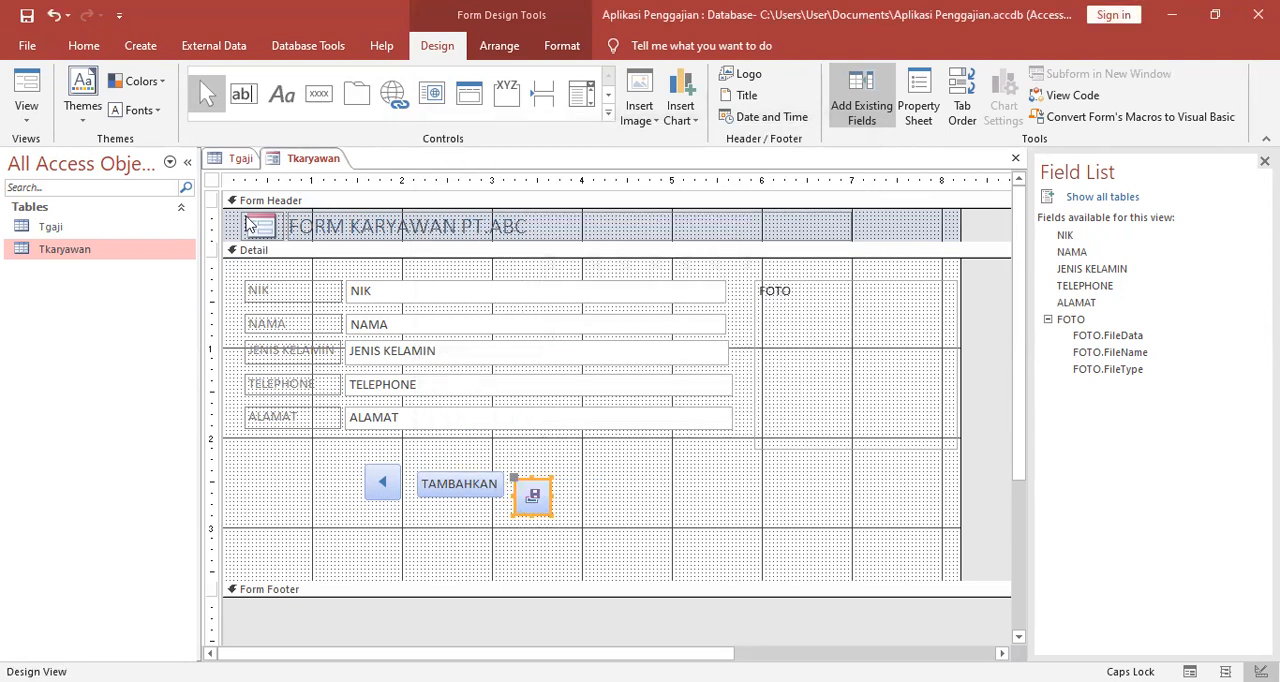
Add a Go To Next Record command button with its default picture to the right of the save-record button.
left_click(319, 93)
left_click(572, 461)
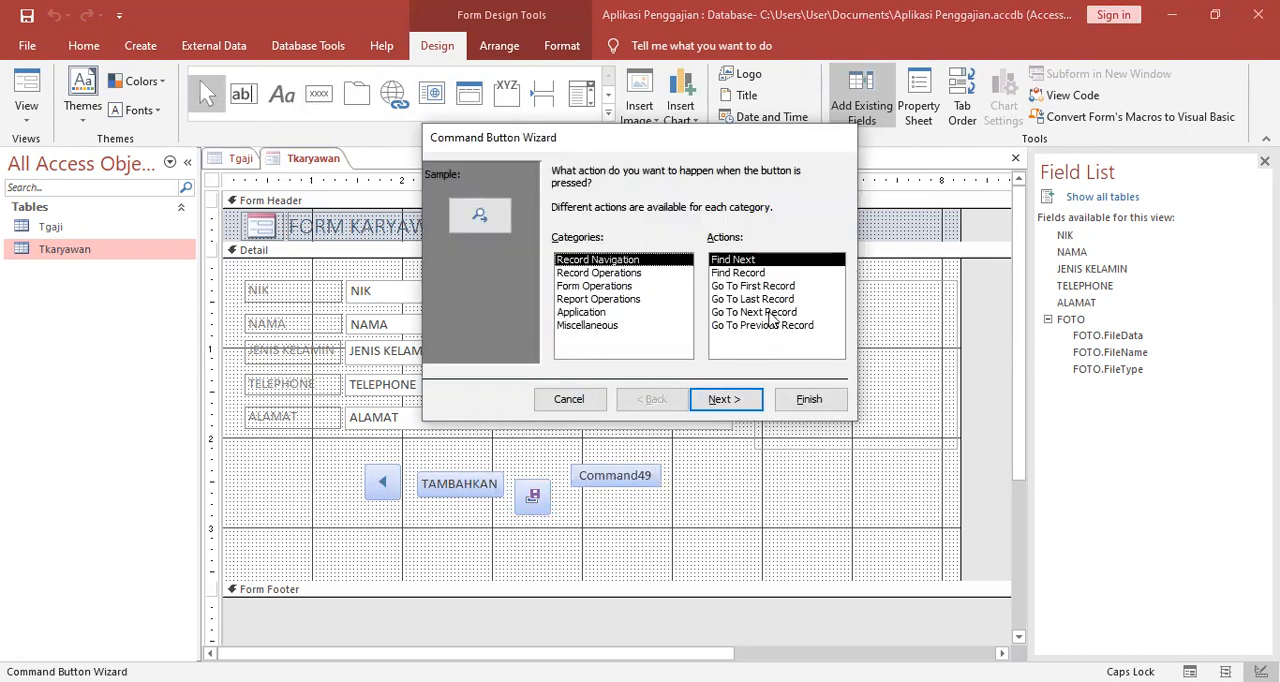
left_click(770, 313)
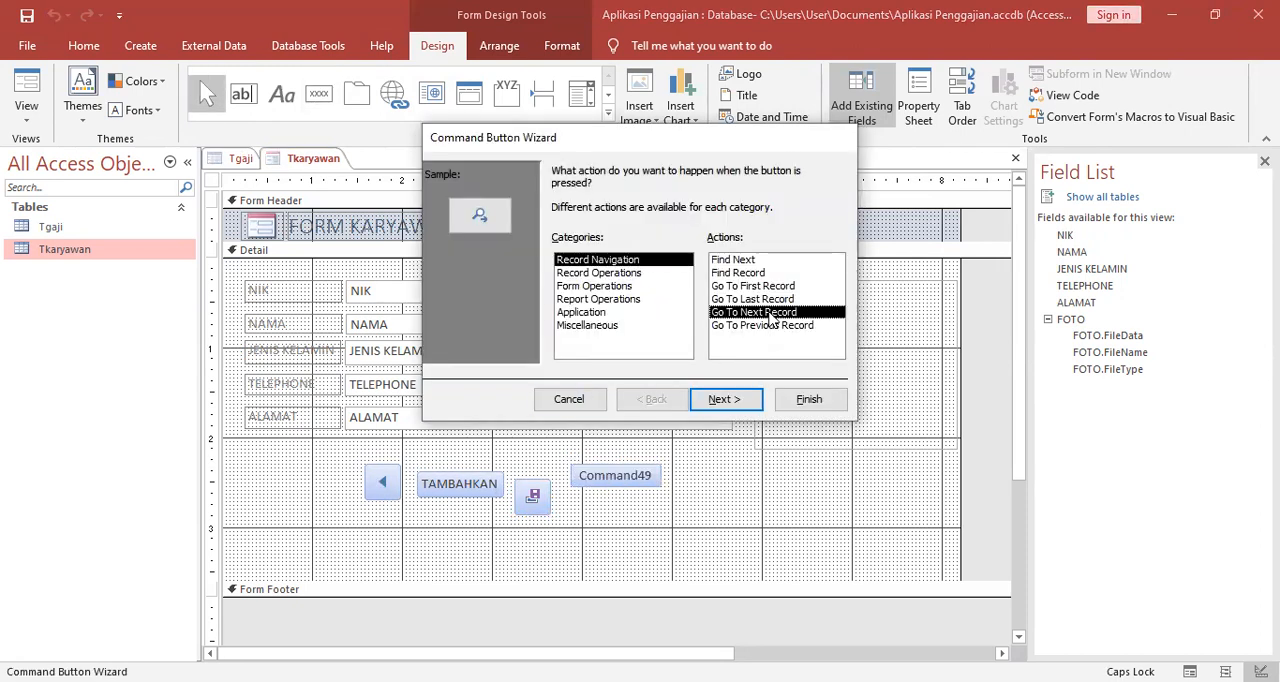
left_click(721, 399)
left_click(721, 399)
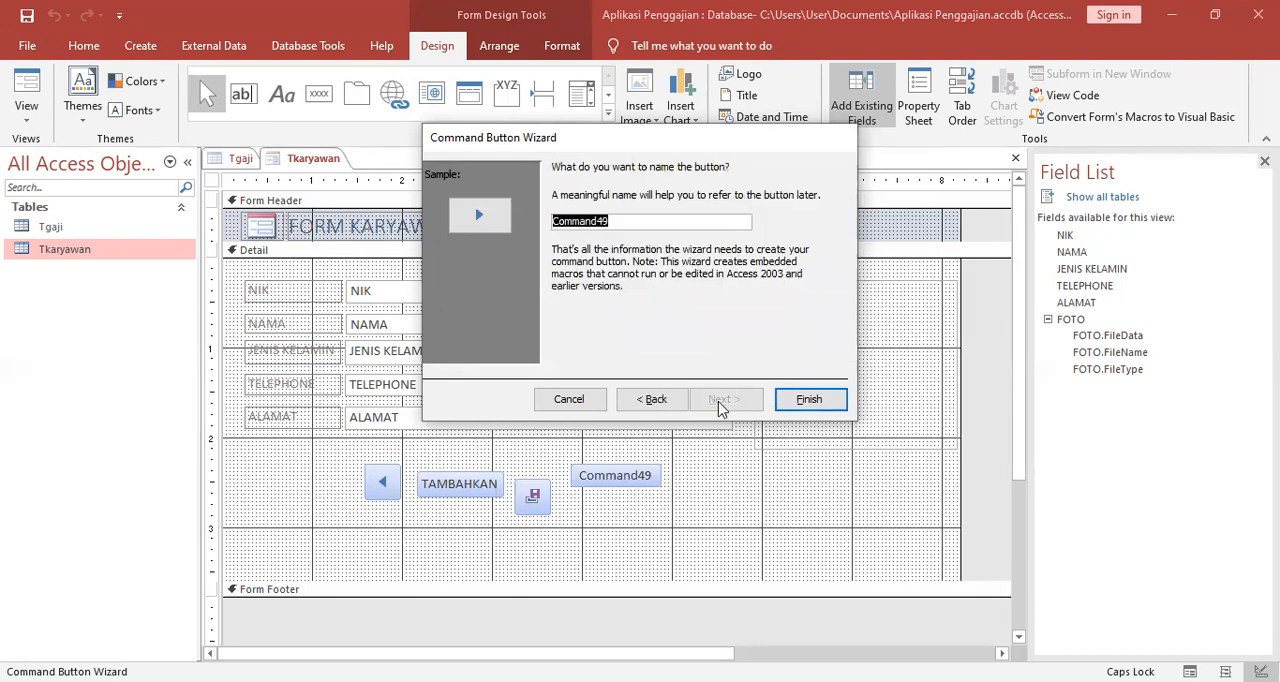
left_click(810, 399)
Arrange the four command buttons in a tabular layout and move the row directly below the ALAMAT label and text box.
left_click(378, 493)
left_click(379, 492)
left_click(432, 490, "shift")
left_click(533, 498, "shift")
left_click(586, 485, "shift")
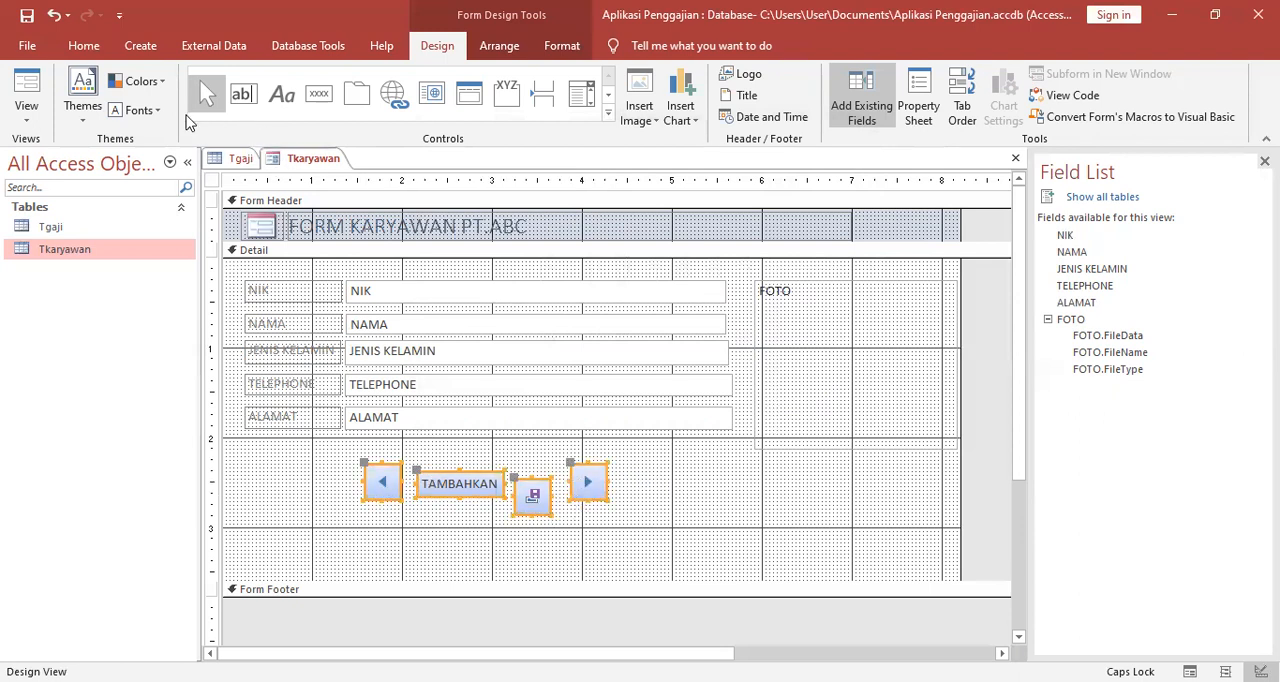
left_click(499, 47)
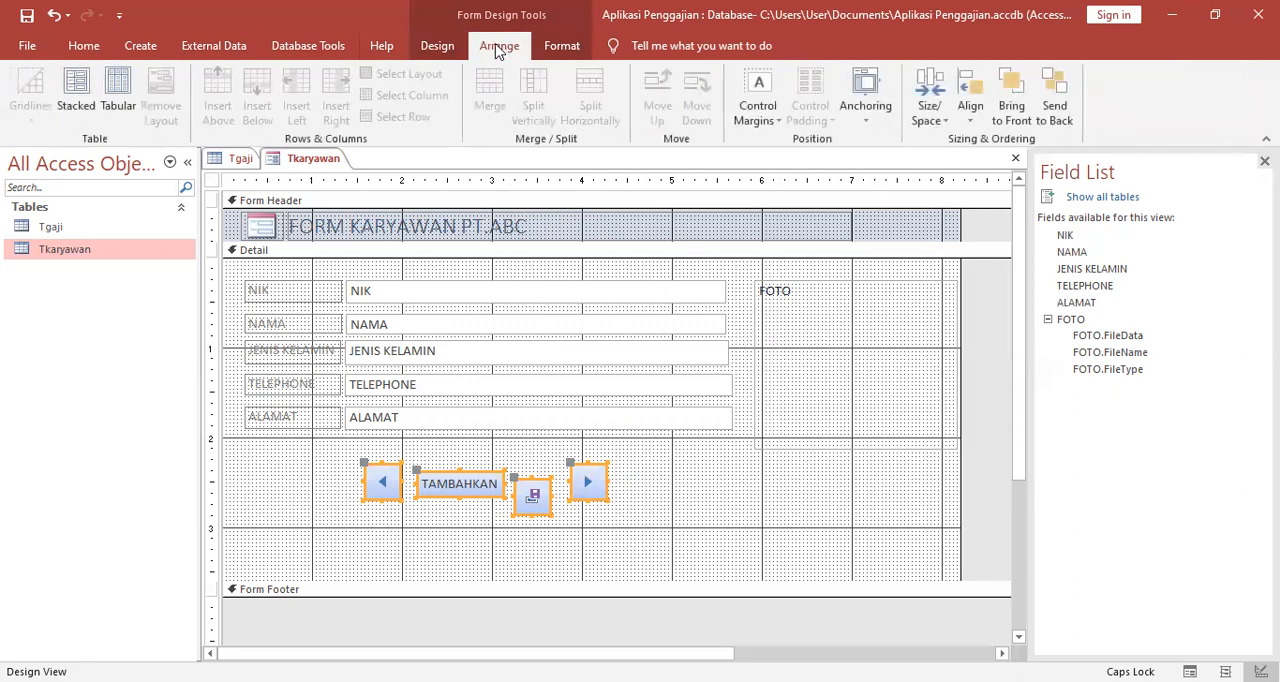
left_click(70, 97)
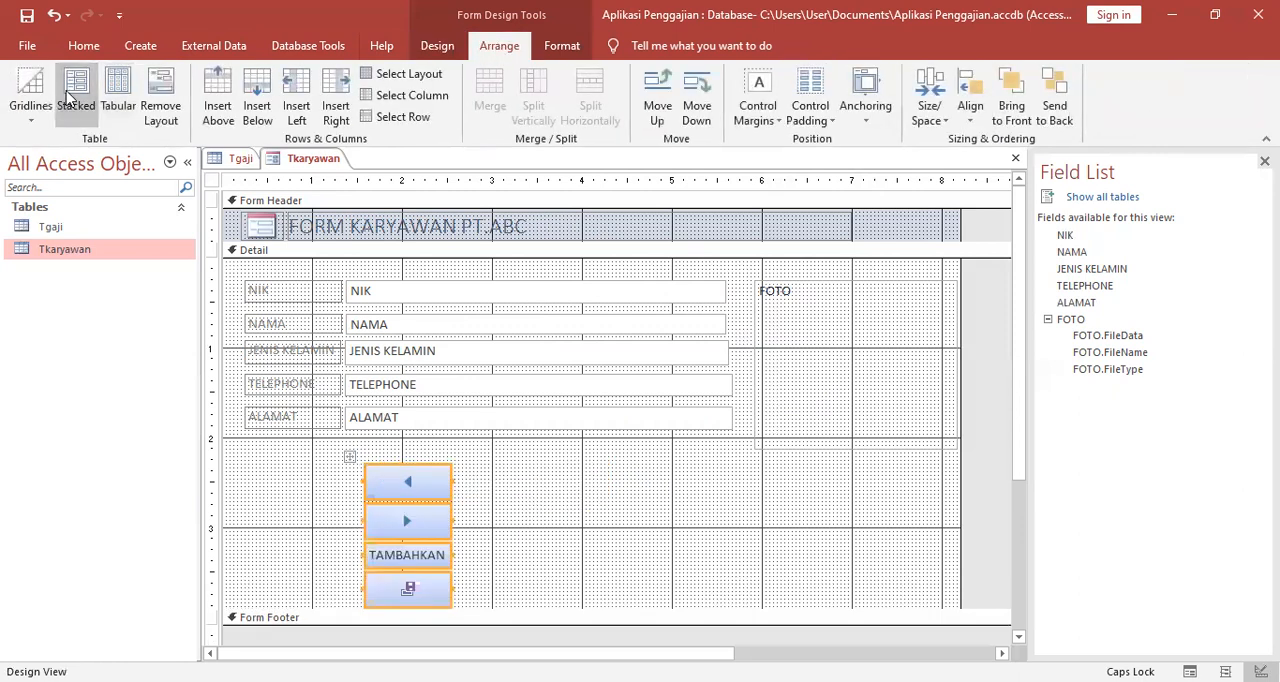
left_click(118, 97)
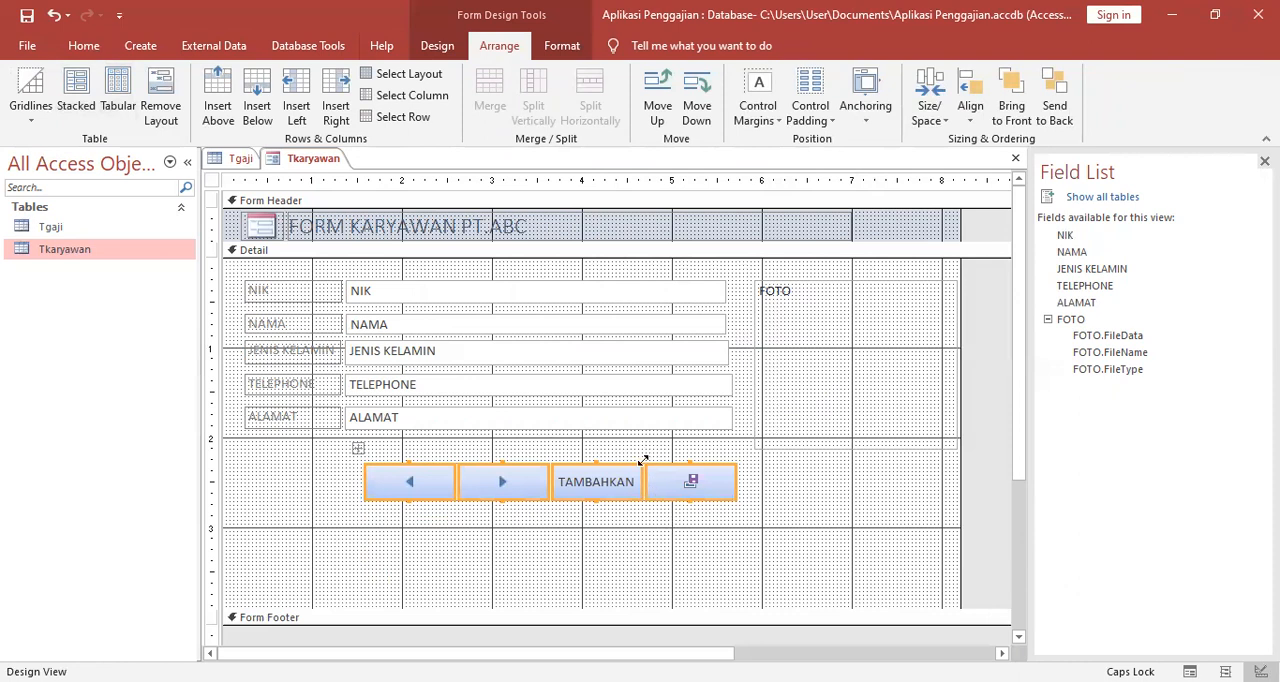
left_click_drag(637, 476, 514, 457)
left_click(723, 460)
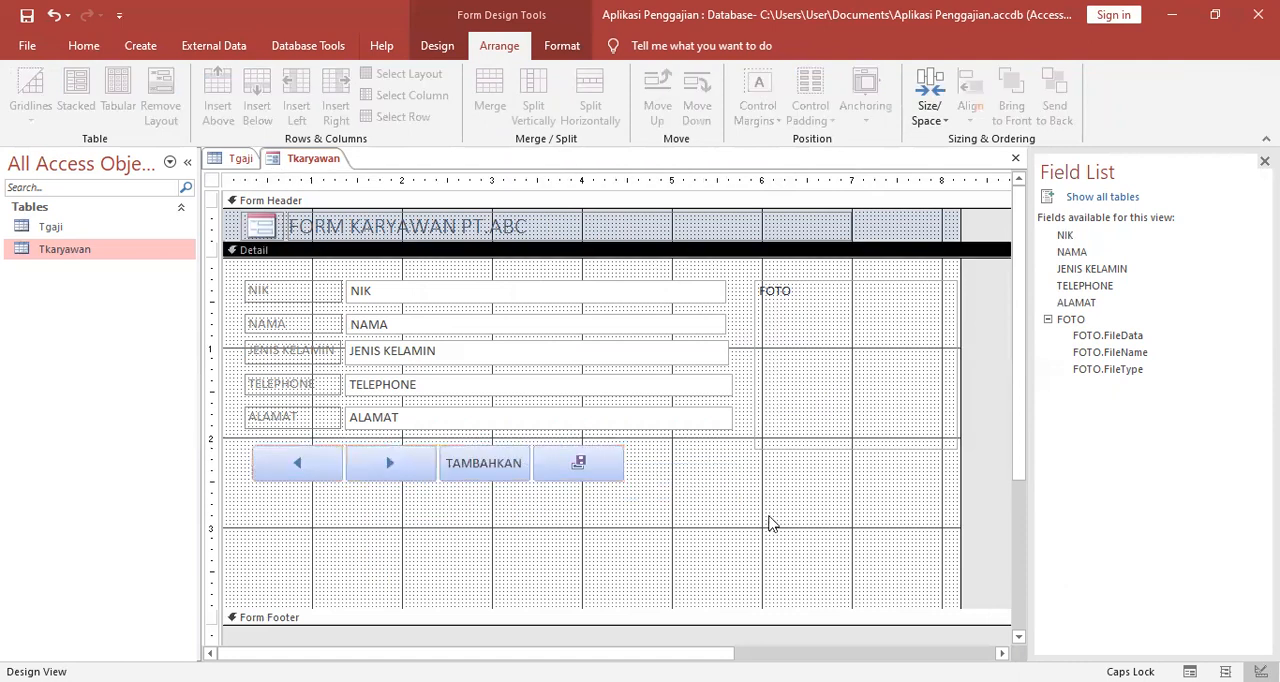
Show the employee form in Form View and save it as Fkaryawan.
right_click(324, 166)
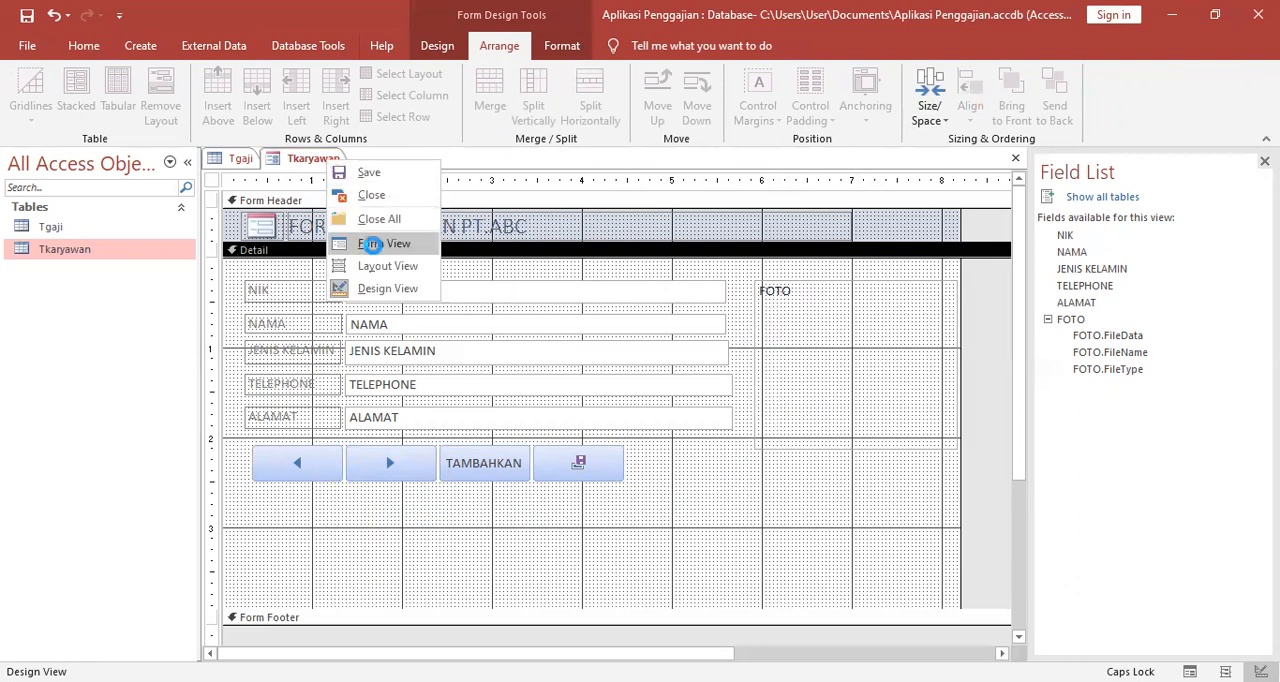
left_click(371, 244)
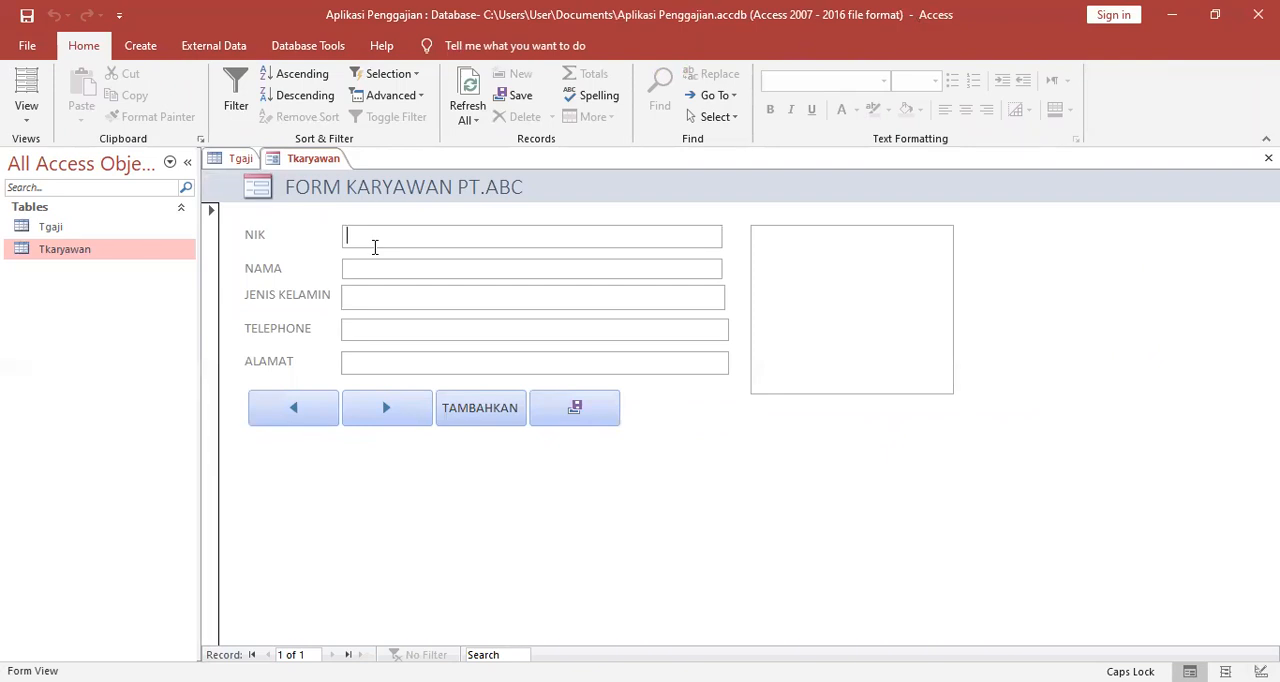
right_click(312, 163)
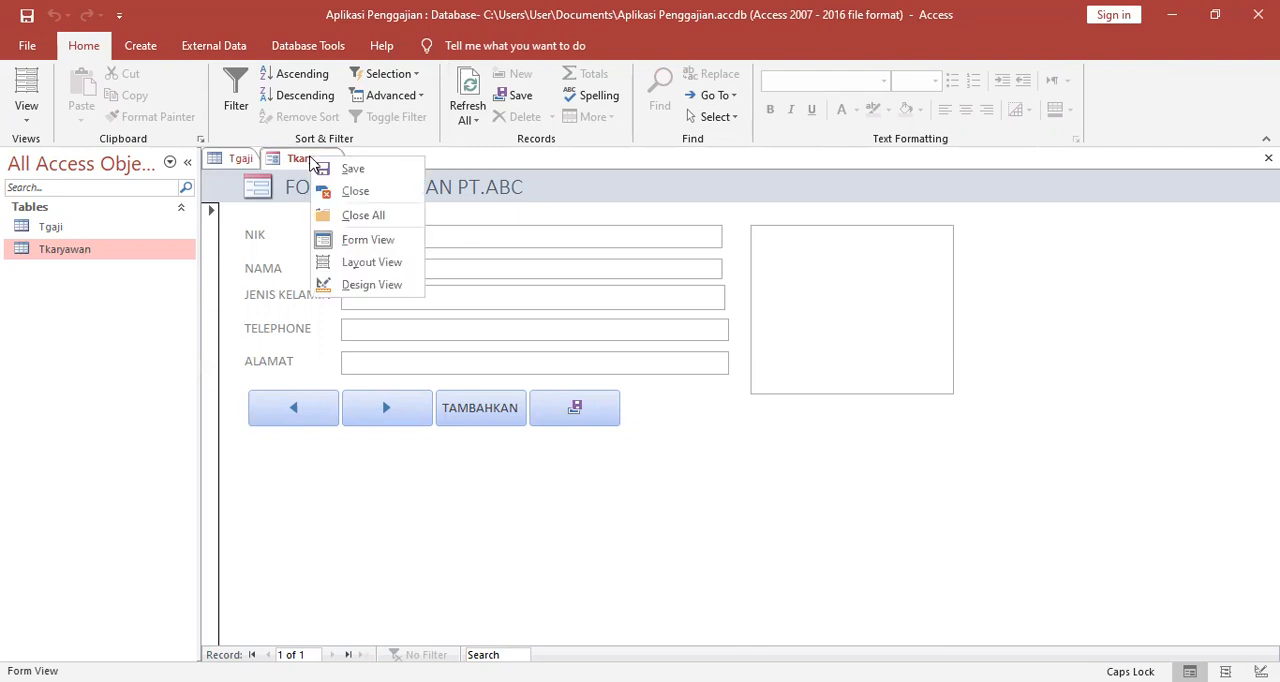
left_click(352, 168)
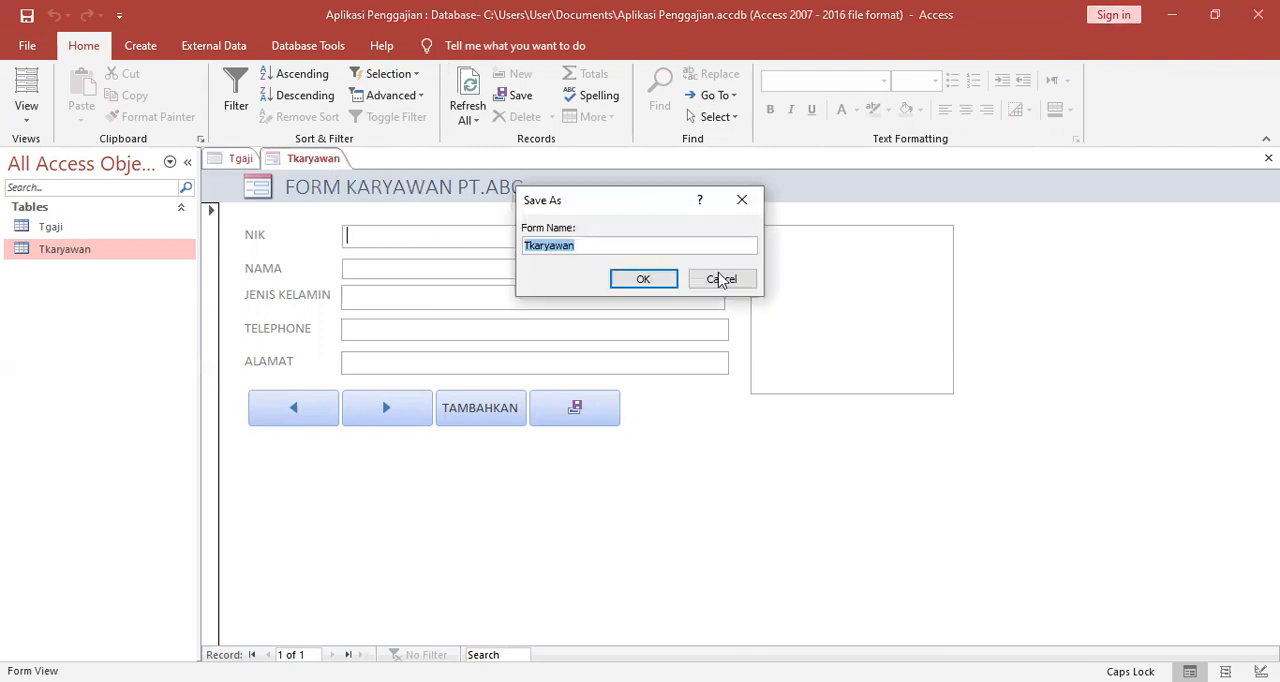
key("BackSpace")
key("Caps_Lock")
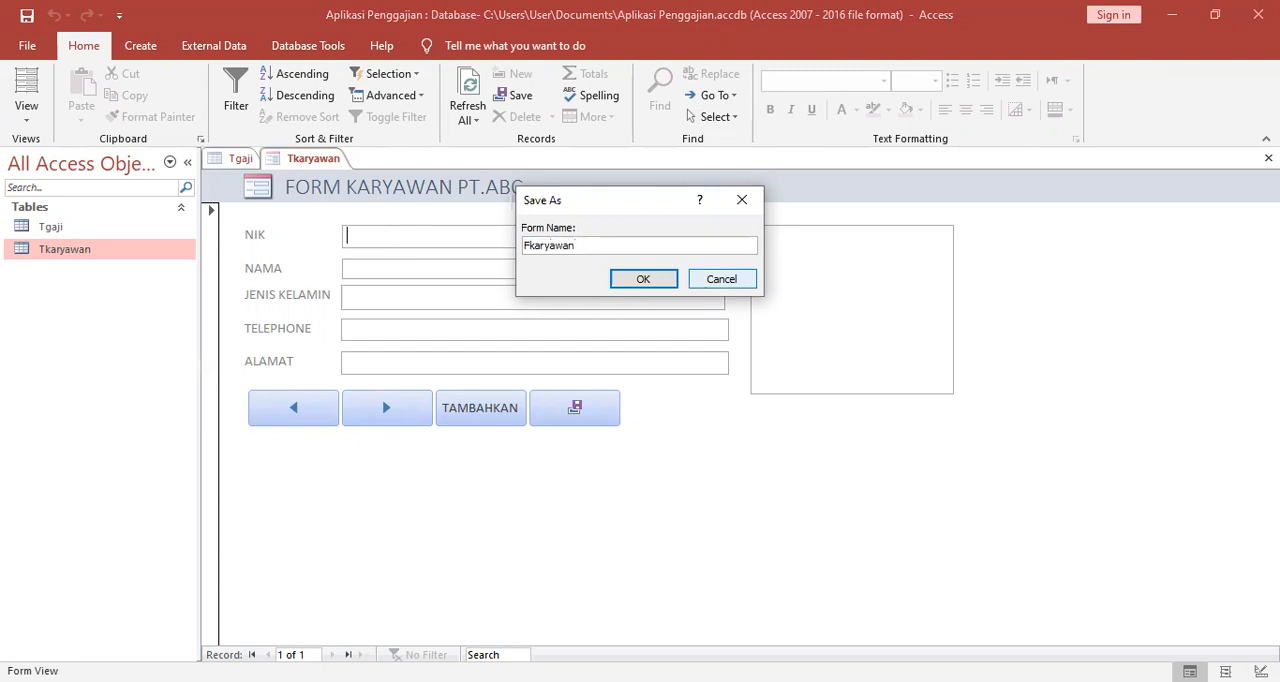
left_click(652, 280)
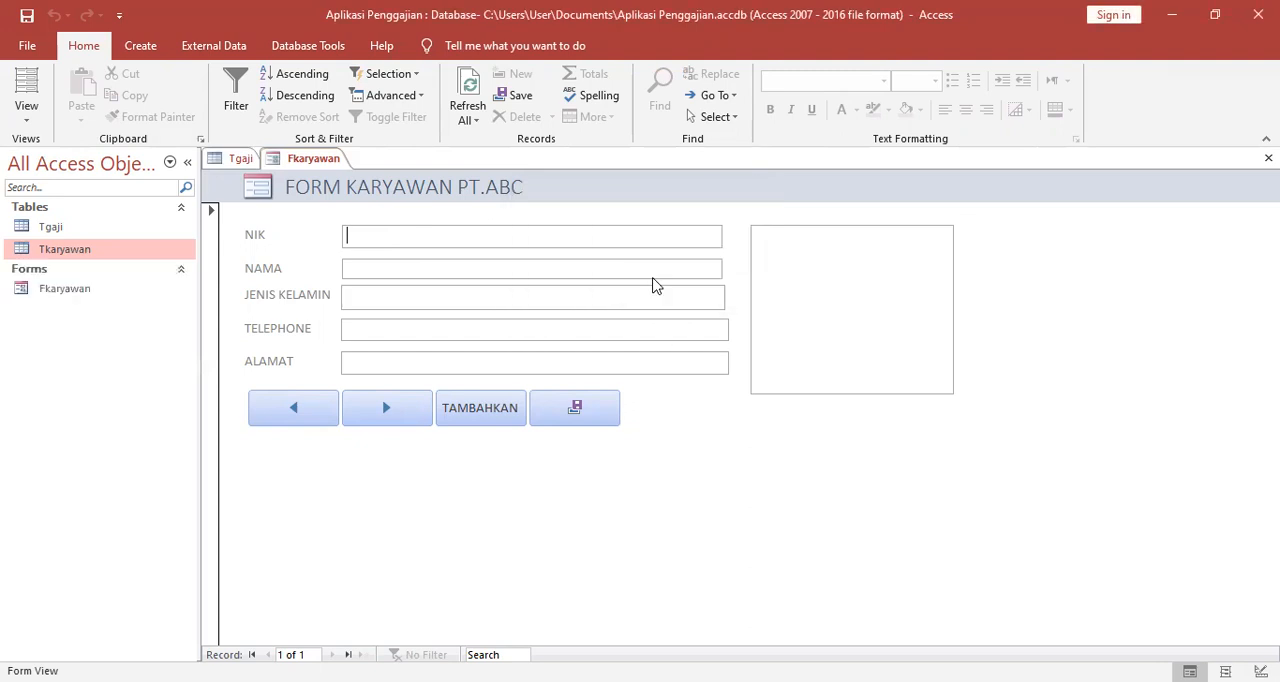
Try to generate a form automatically from the Tgaji table.
left_click(104, 232)
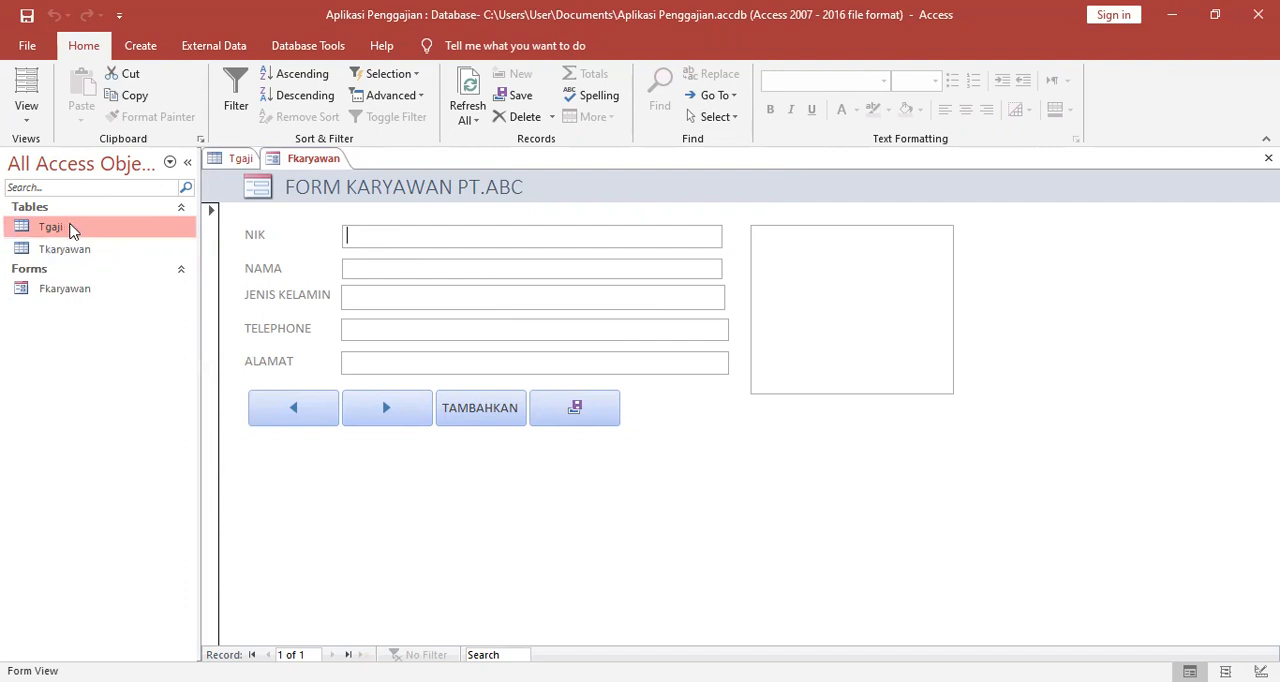
left_click(138, 48)
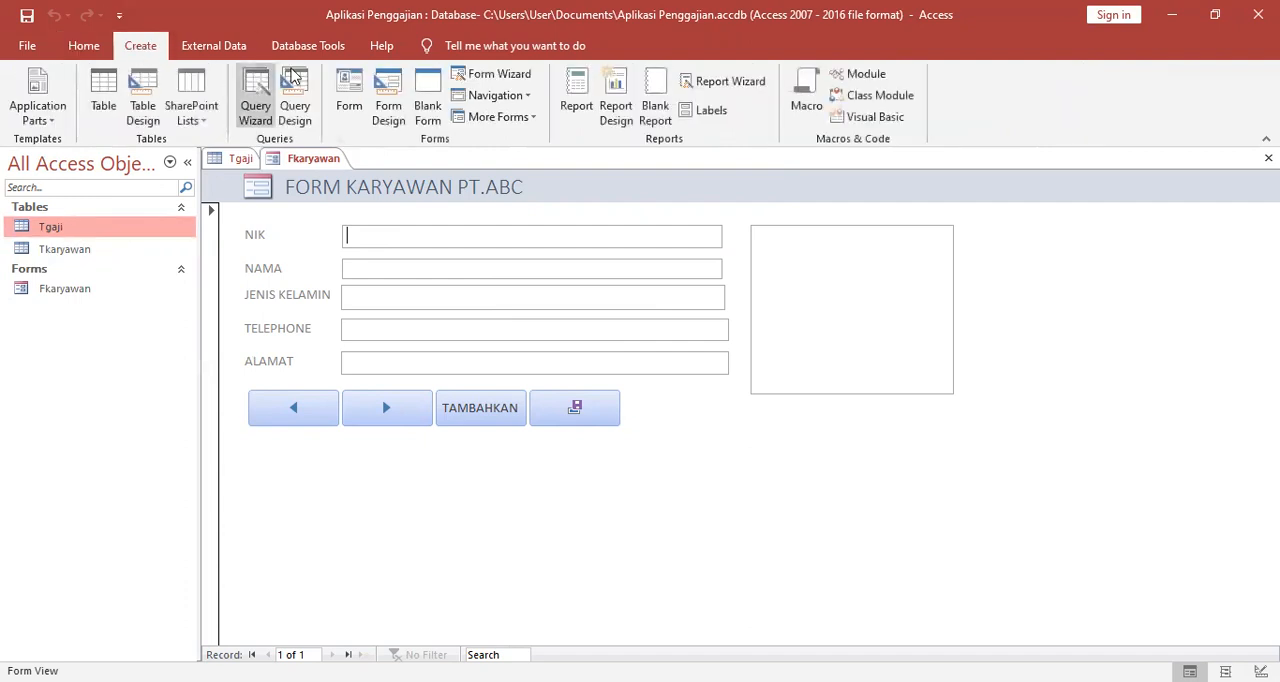
left_click(346, 84)
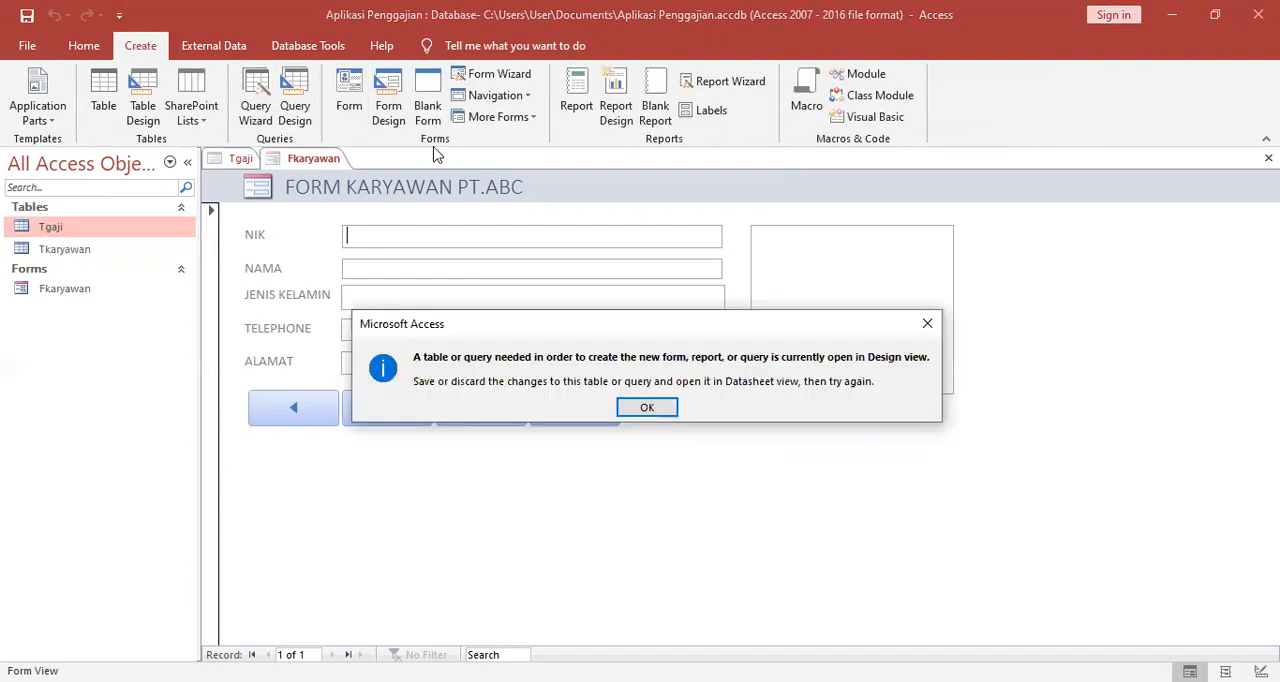
left_click(926, 323)
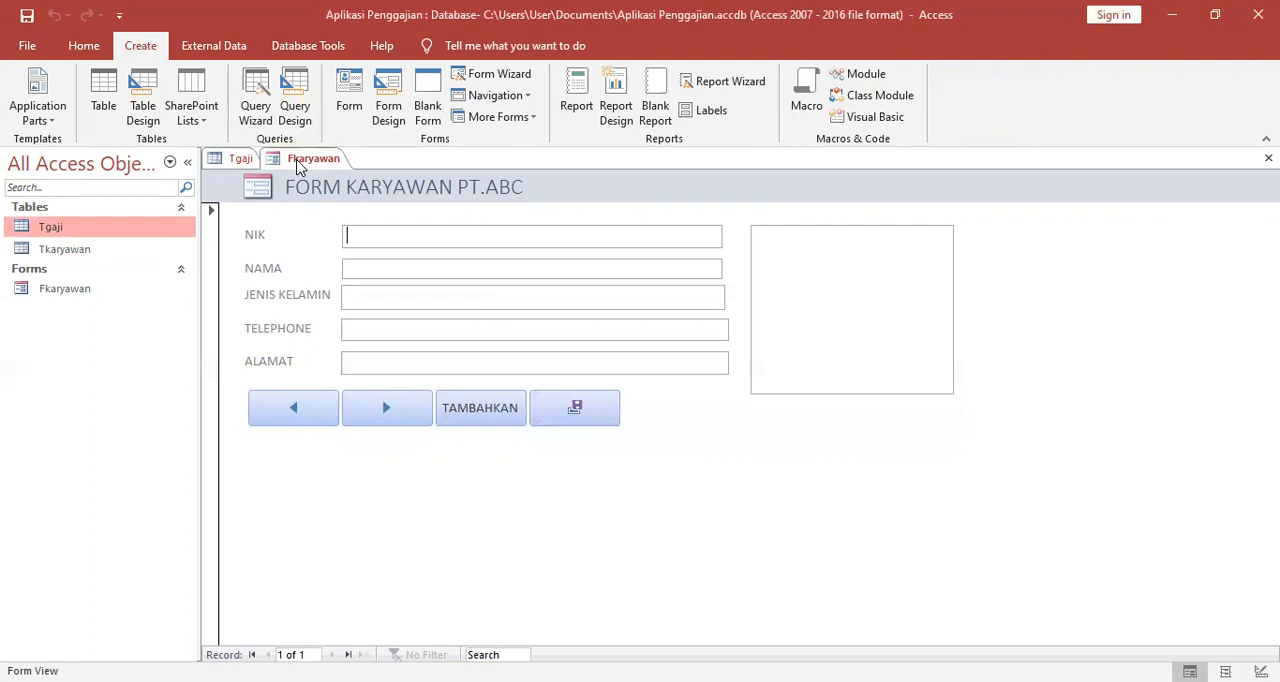
Close the Fkaryawan form and the Tgaji table, saving the table's design changes.
right_click(298, 165)
left_click(342, 197)
left_click(241, 162)
right_click(241, 162)
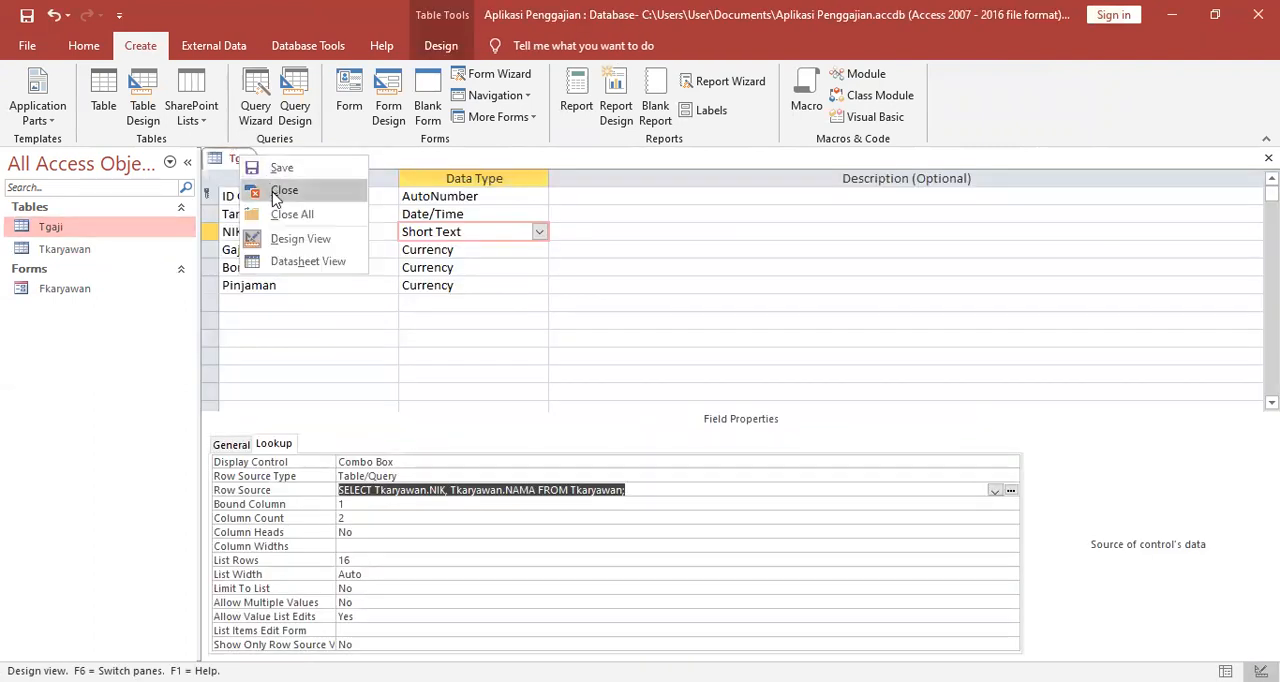
left_click(278, 191)
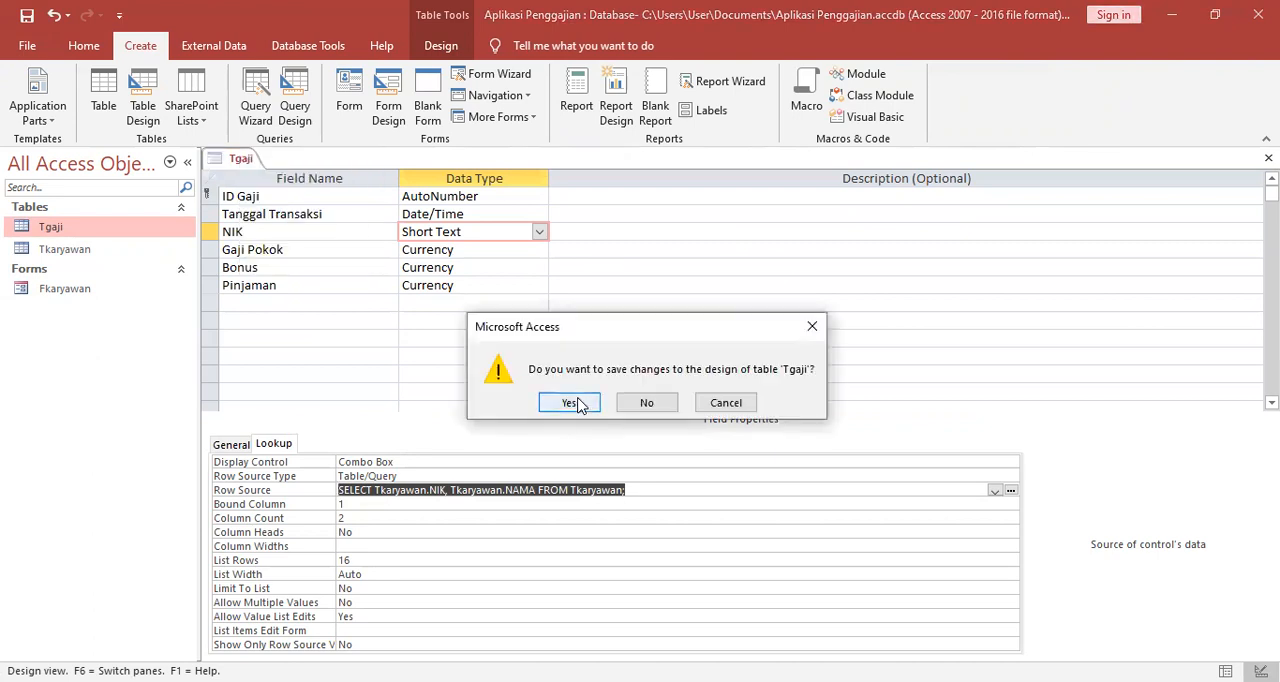
left_click(568, 403)
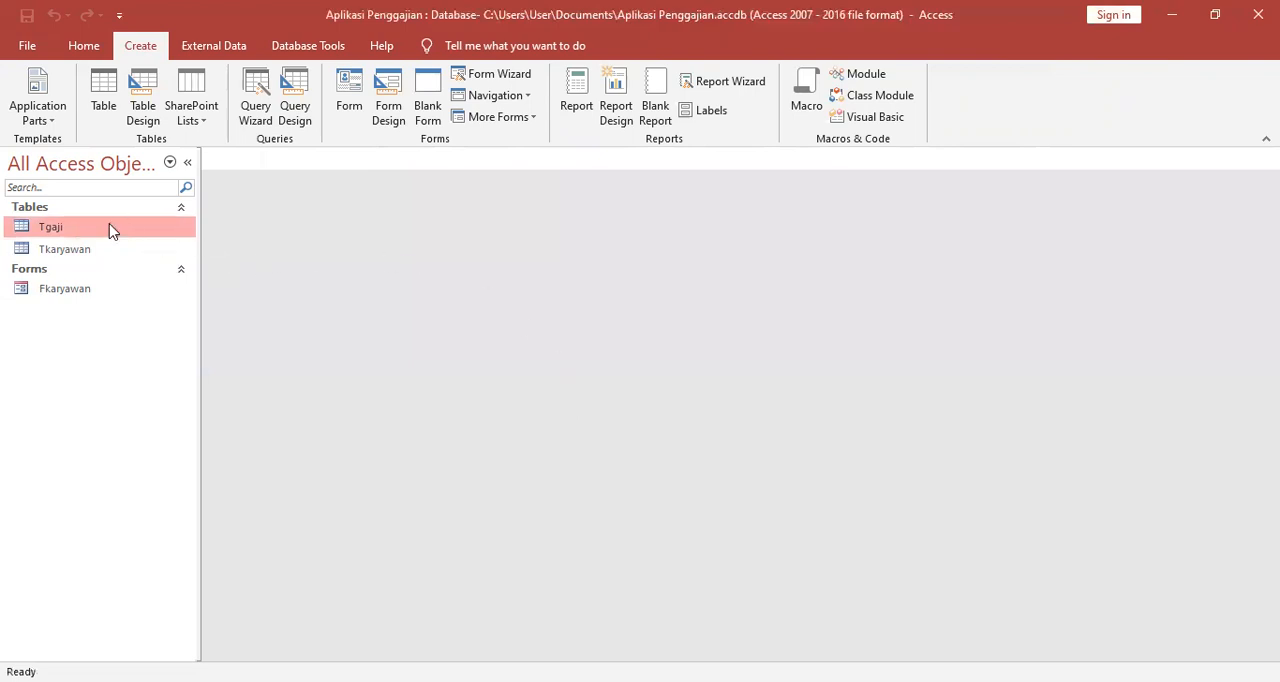
Create a blank form in Design View and list the Tgaji table's fields among all available tables.
left_click(389, 96)
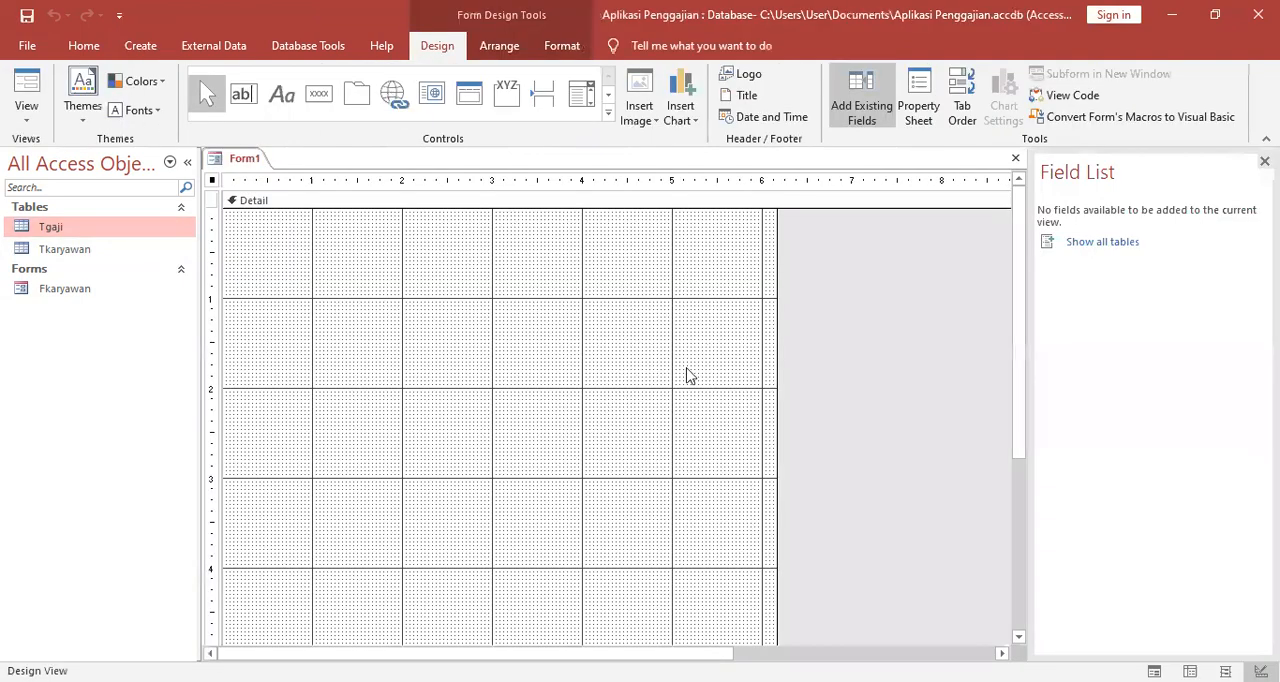
left_click(843, 650)
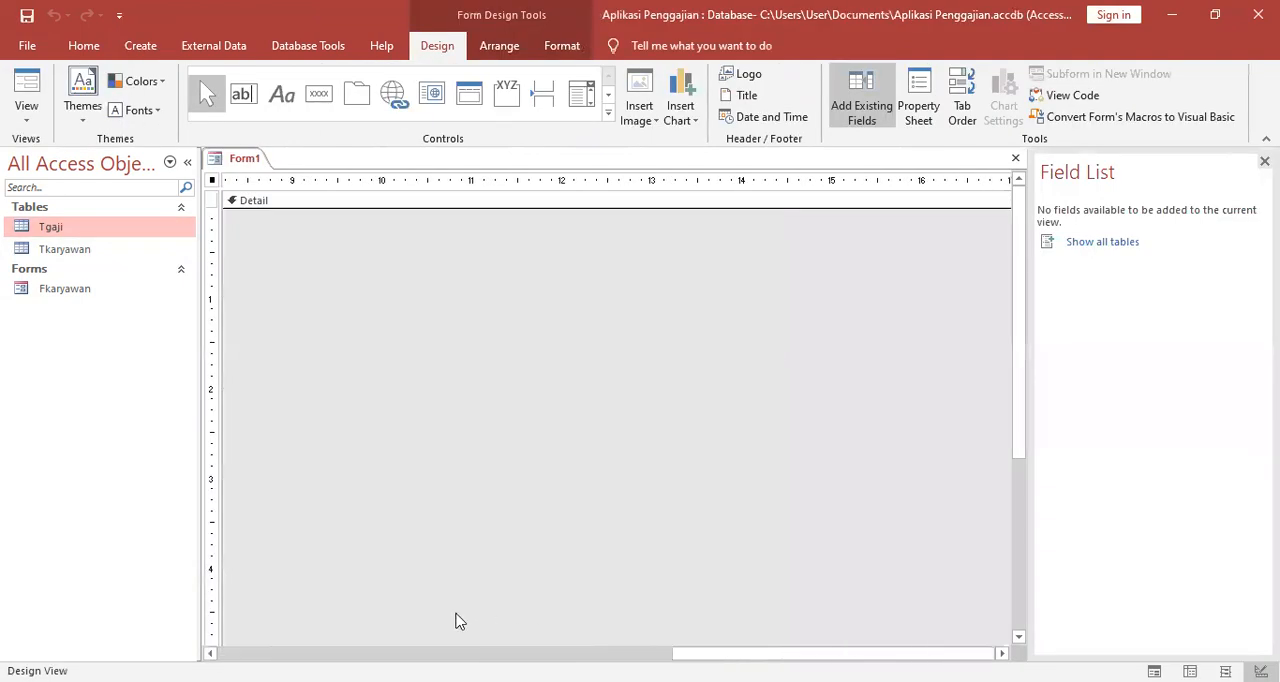
left_click_drag(690, 651, 349, 628)
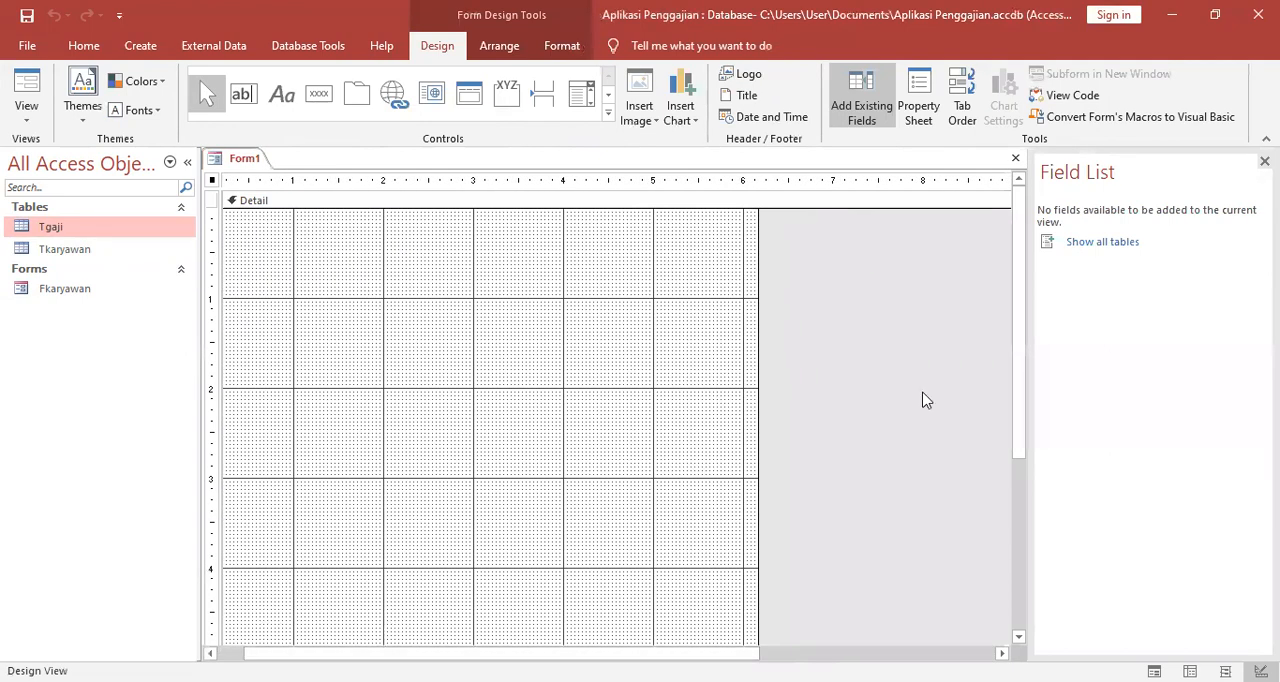
scroll(942, 375, "down", 3)
scroll(944, 374, "up", 3)
left_click_drag(662, 652, 526, 630)
scroll(314, 396, "down", 3)
scroll(314, 394, "up", 3)
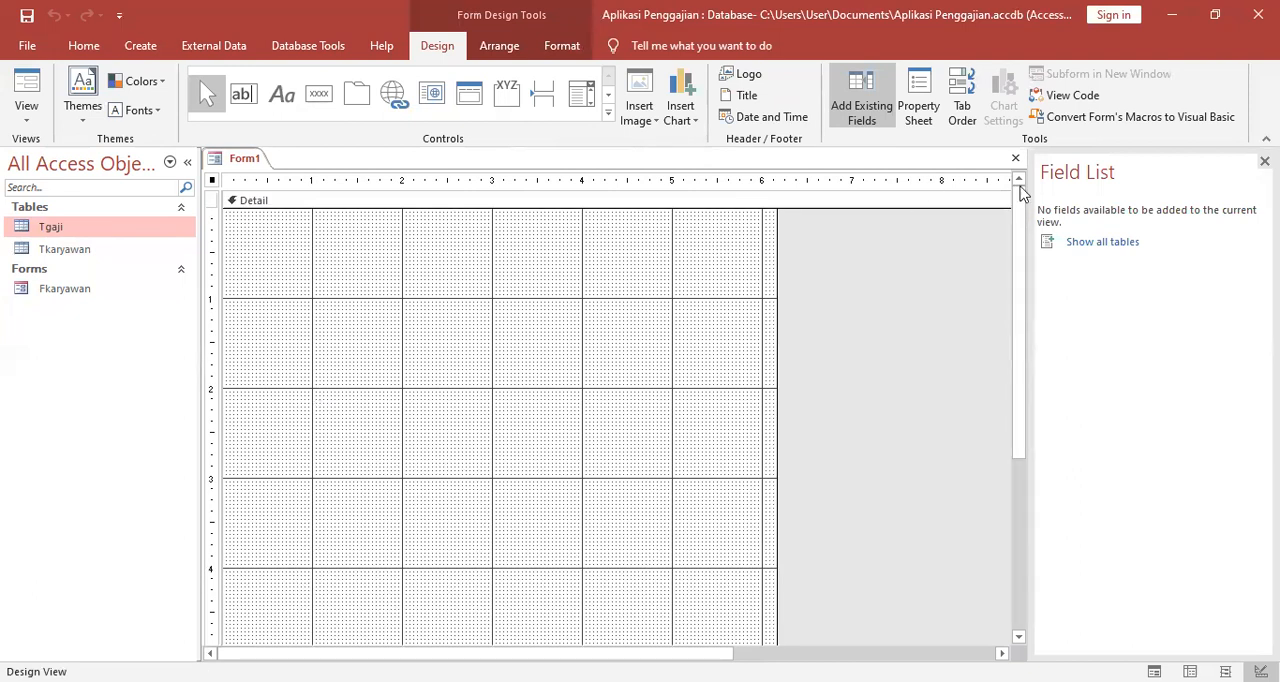
left_click(1122, 244)
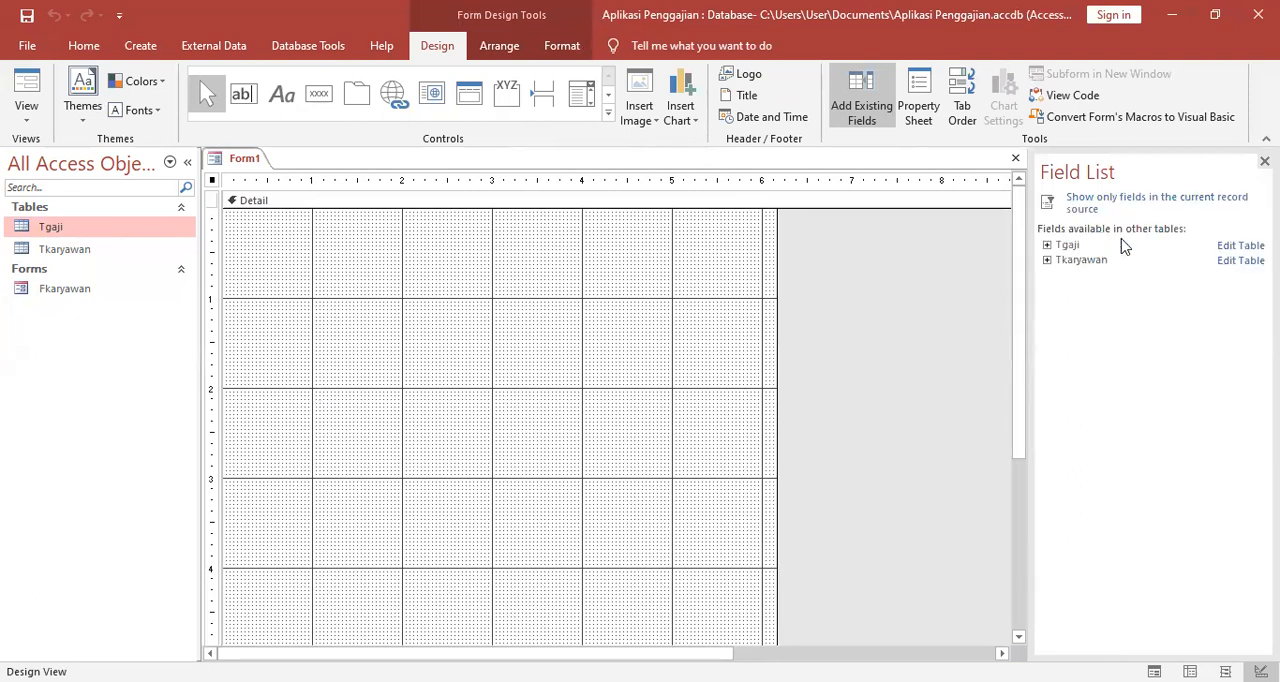
left_click(1070, 246)
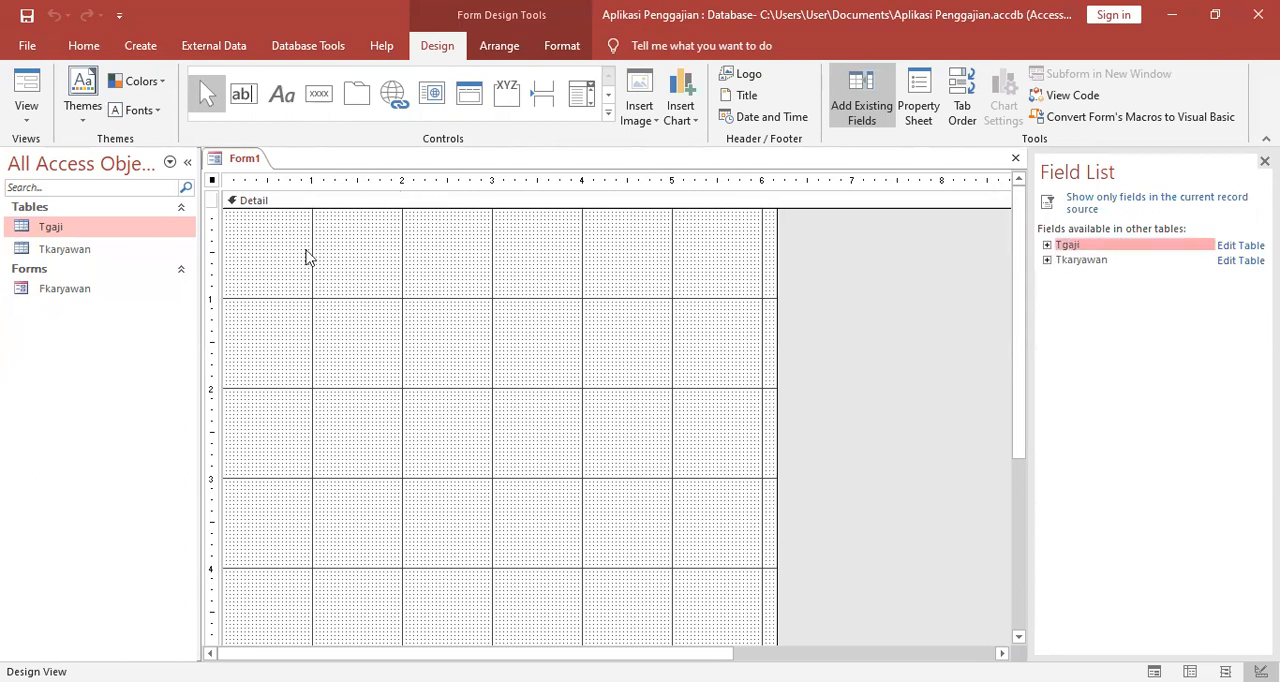
left_click(1048, 246)
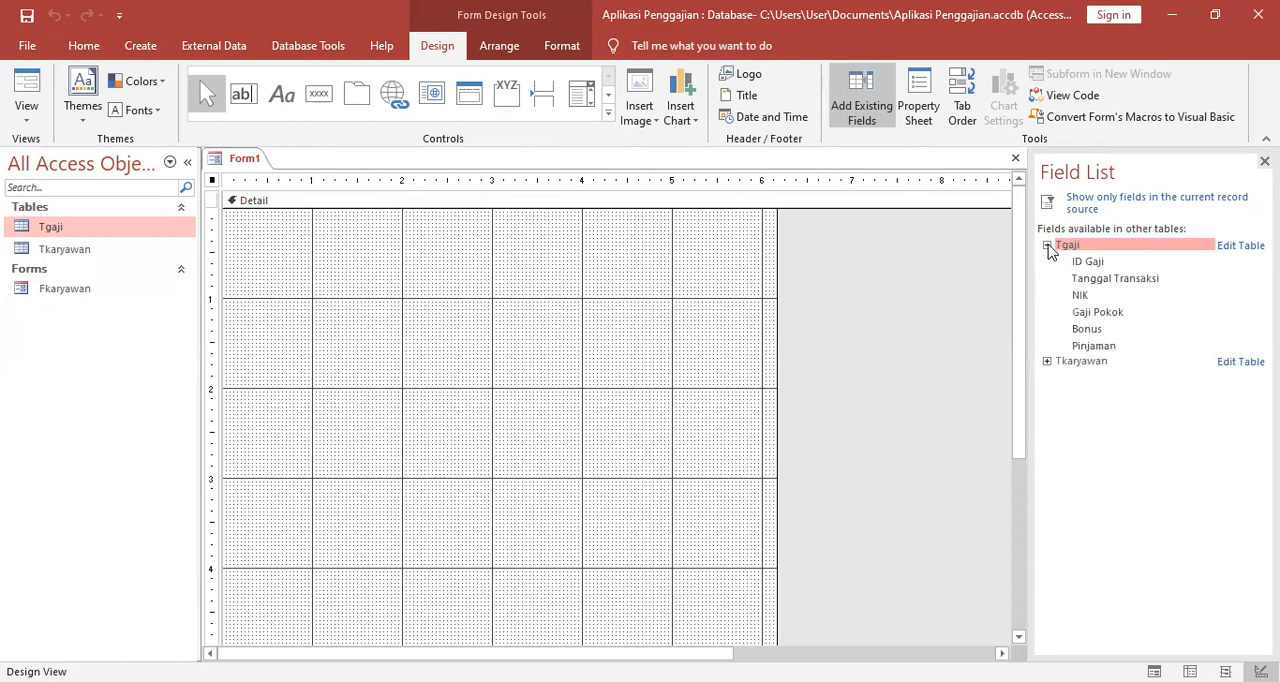
Place the ID Gaji field at the upper-left corner of the Detail section and the Tanggal Transaksi field below it.
left_click(1085, 262)
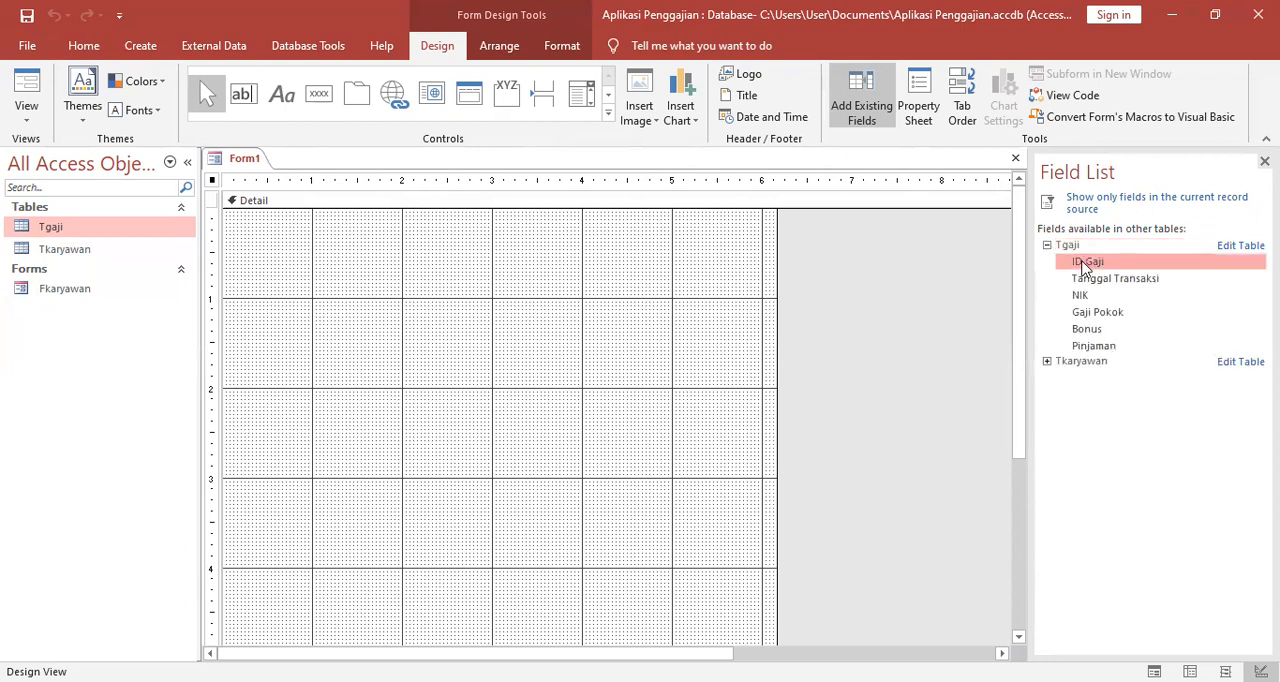
left_click(1094, 279)
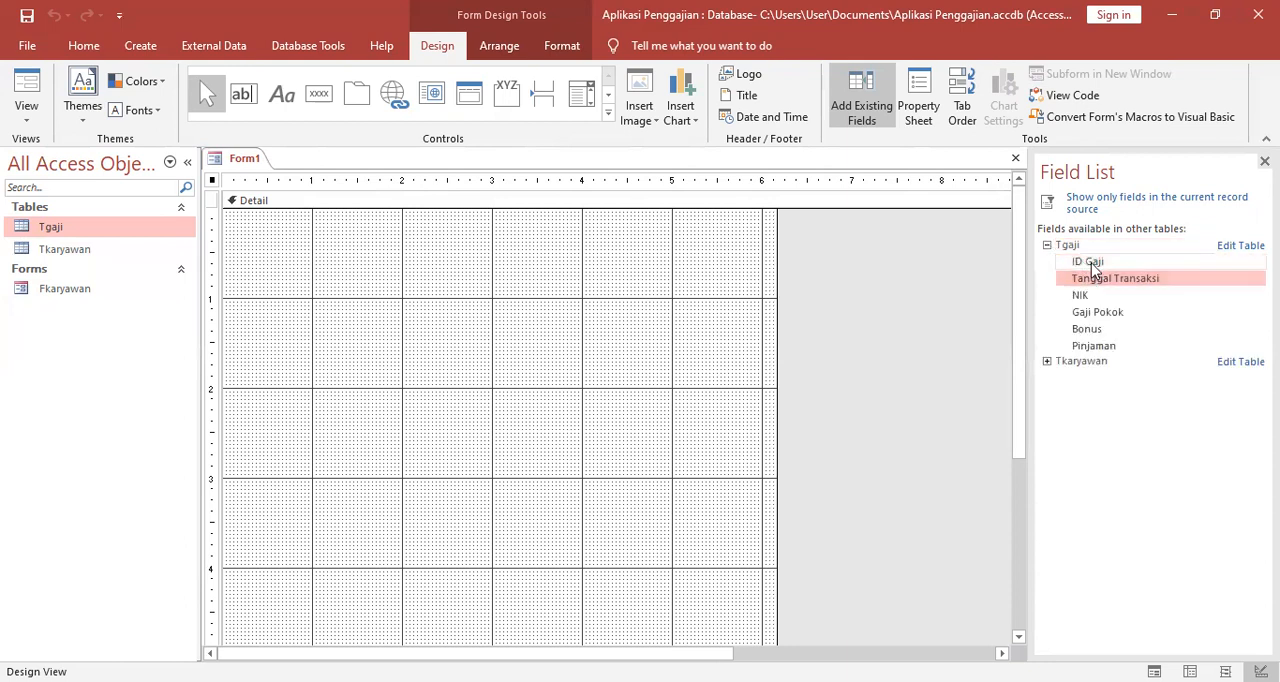
left_click(1091, 263)
left_click(1094, 279)
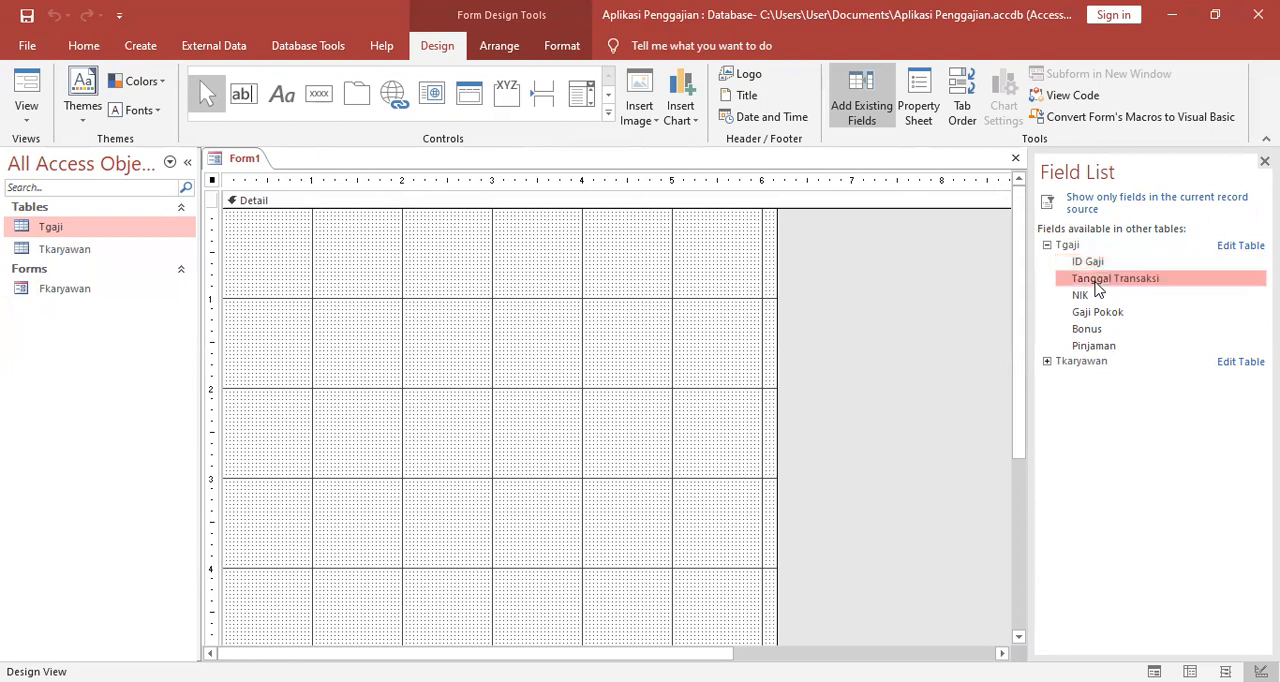
left_click(1090, 264)
left_click_drag(1094, 268, 234, 214)
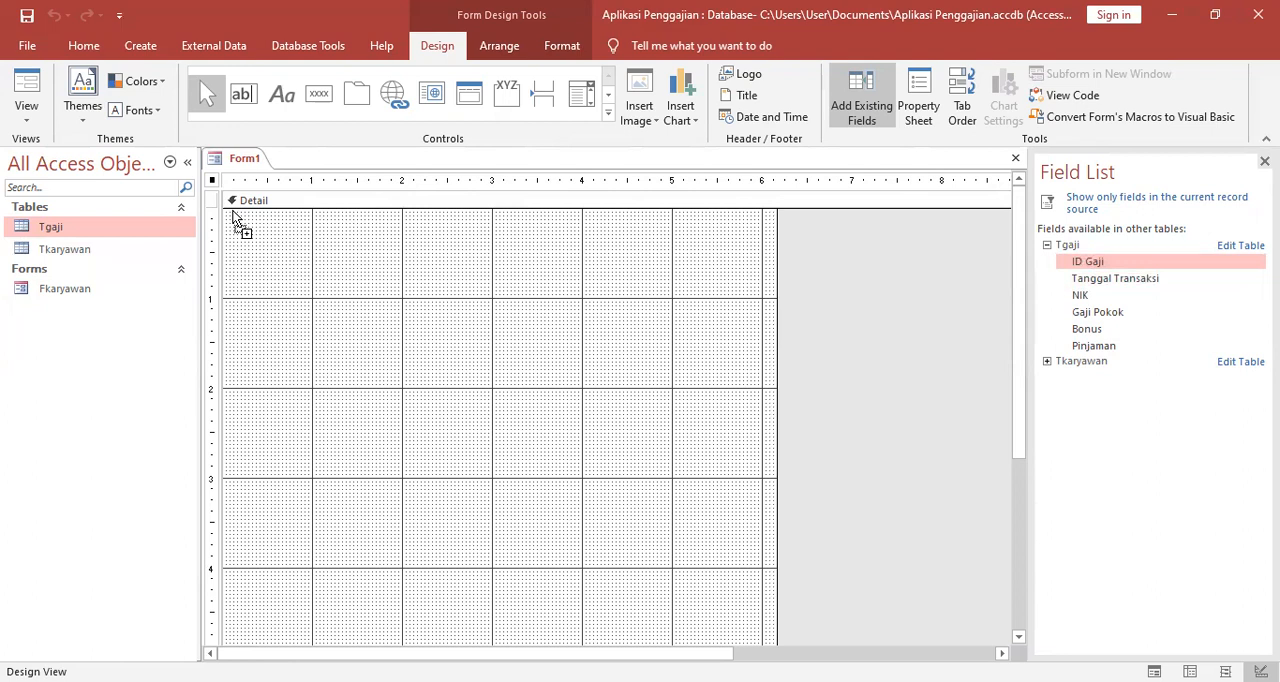
left_click_drag(232, 211, 232, 212)
left_click_drag(1122, 283, 237, 240)
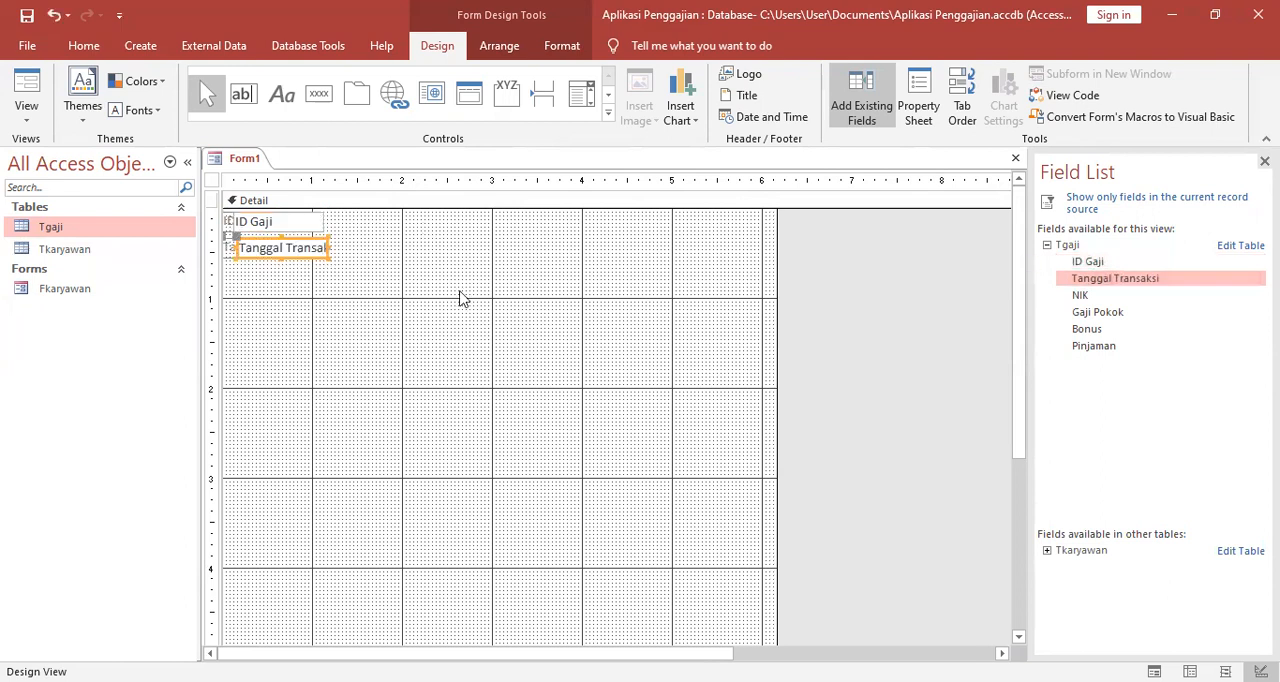
Place the NIK, Gaji Pokok, Bonus and Pinjaman fields in order below Tanggal Transaksi in the Detail section.
left_click_drag(1093, 298, 279, 274)
left_click(1103, 316)
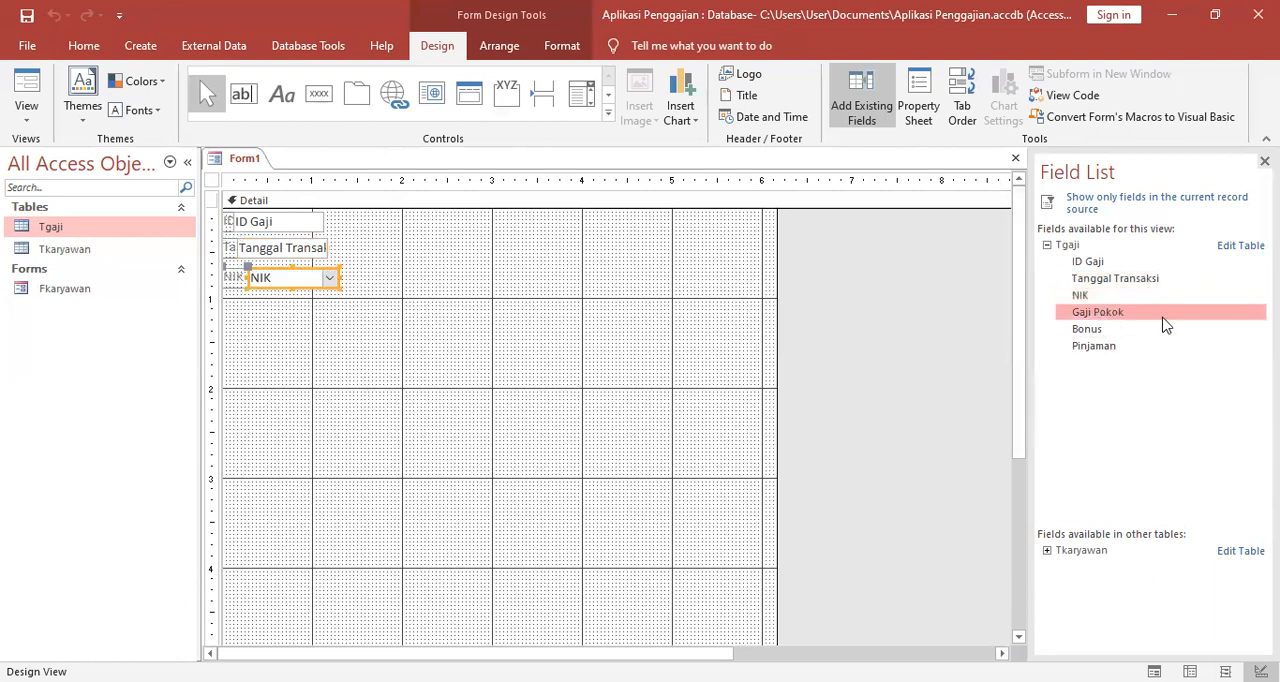
left_click_drag(1160, 322, 277, 303)
left_click_drag(1104, 330, 299, 325)
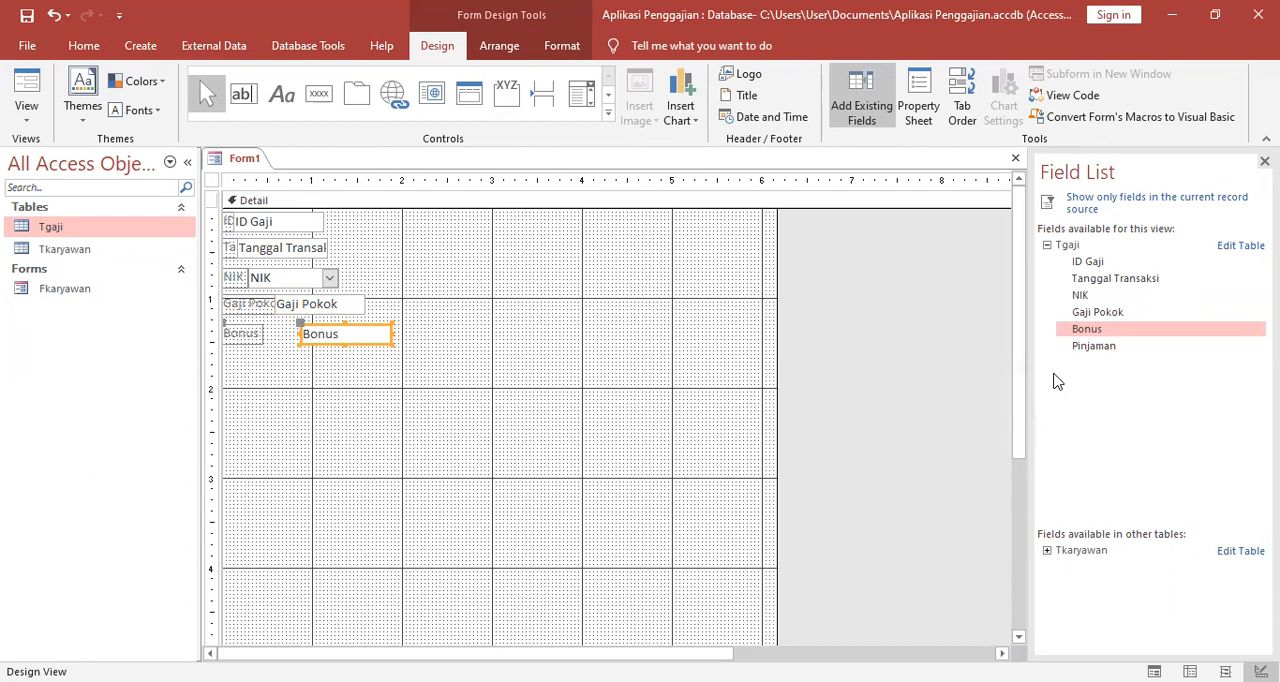
left_click_drag(1090, 346, 295, 360)
left_click(451, 365)
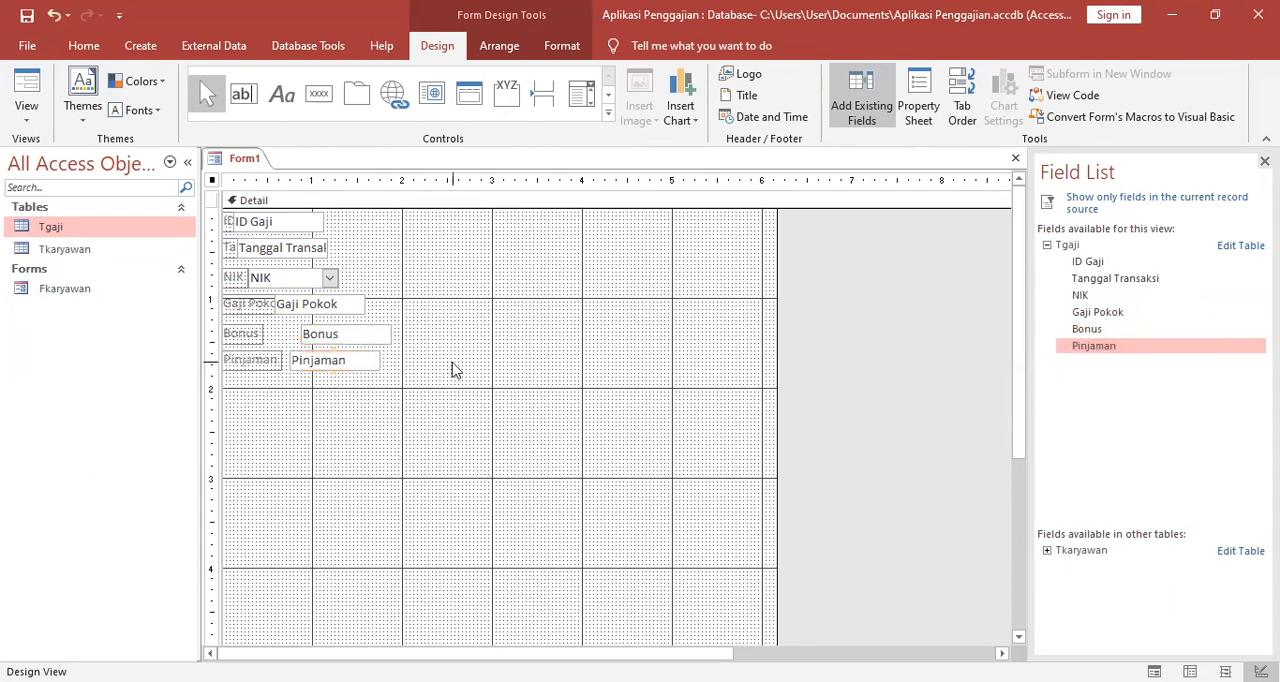
Shift the ID Gaji field inward and separate its text box from its label, starting the box at about 1.5 inches.
left_click(250, 221)
left_click_drag(312, 220, 357, 209)
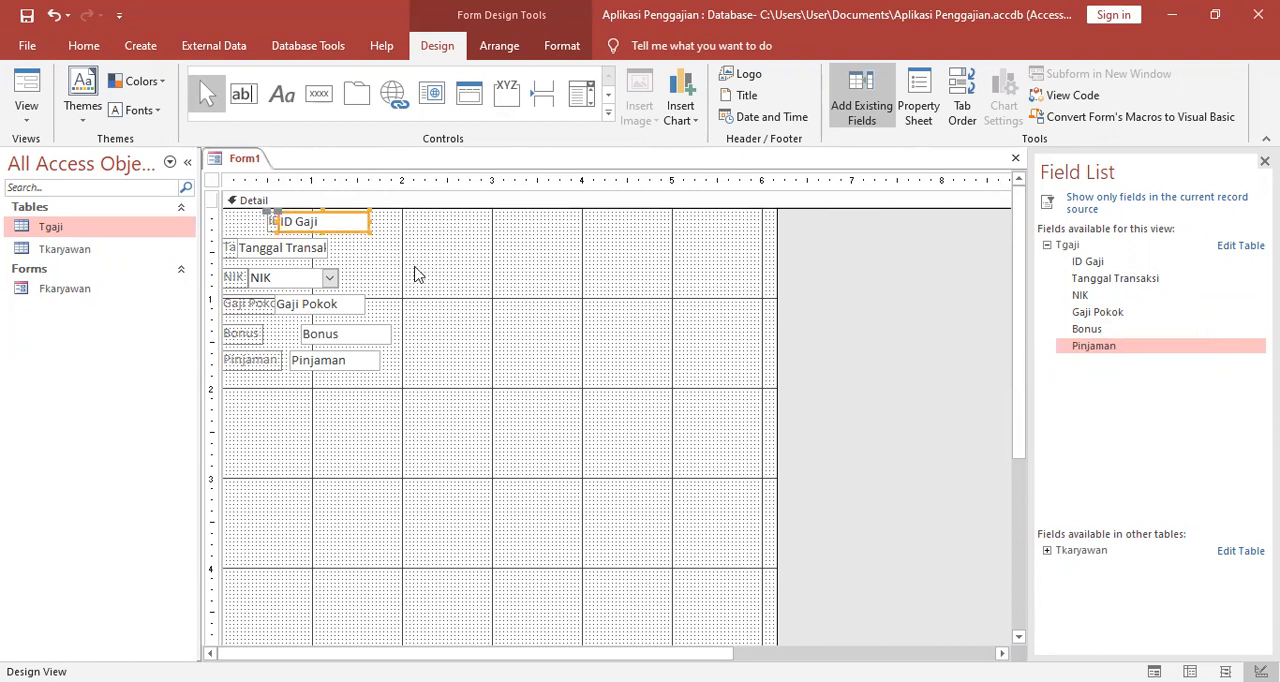
key("ctrl+a")
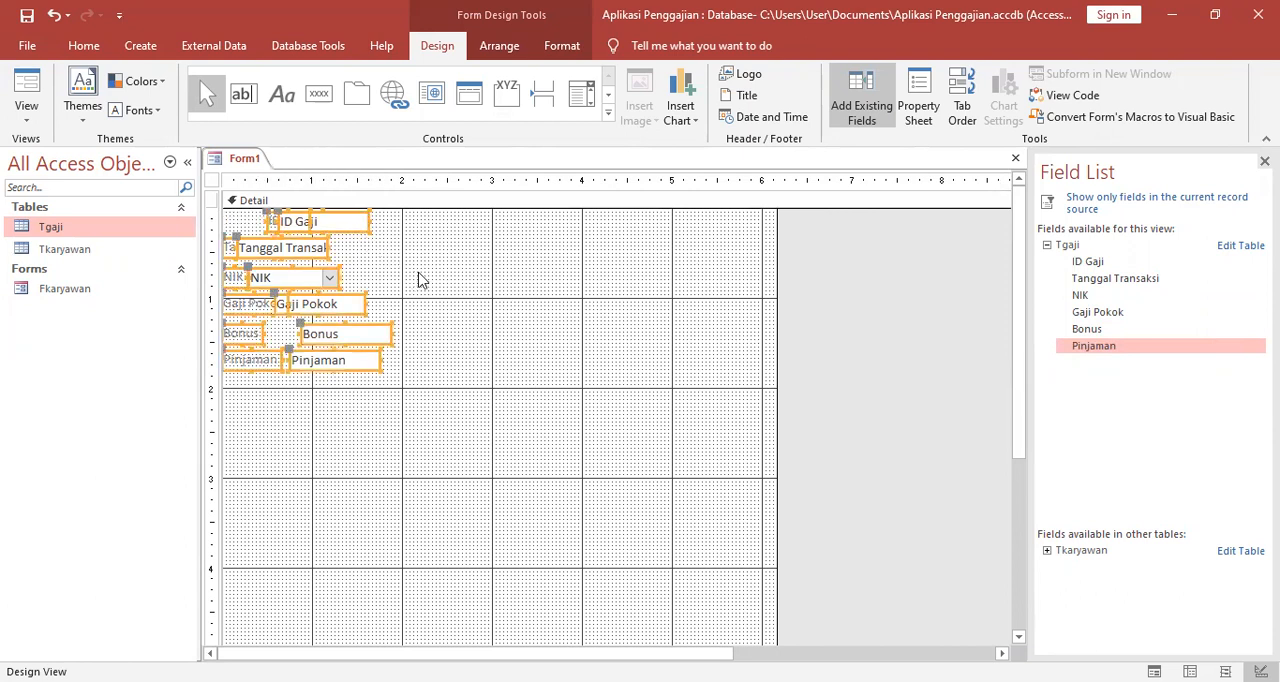
left_click(493, 47)
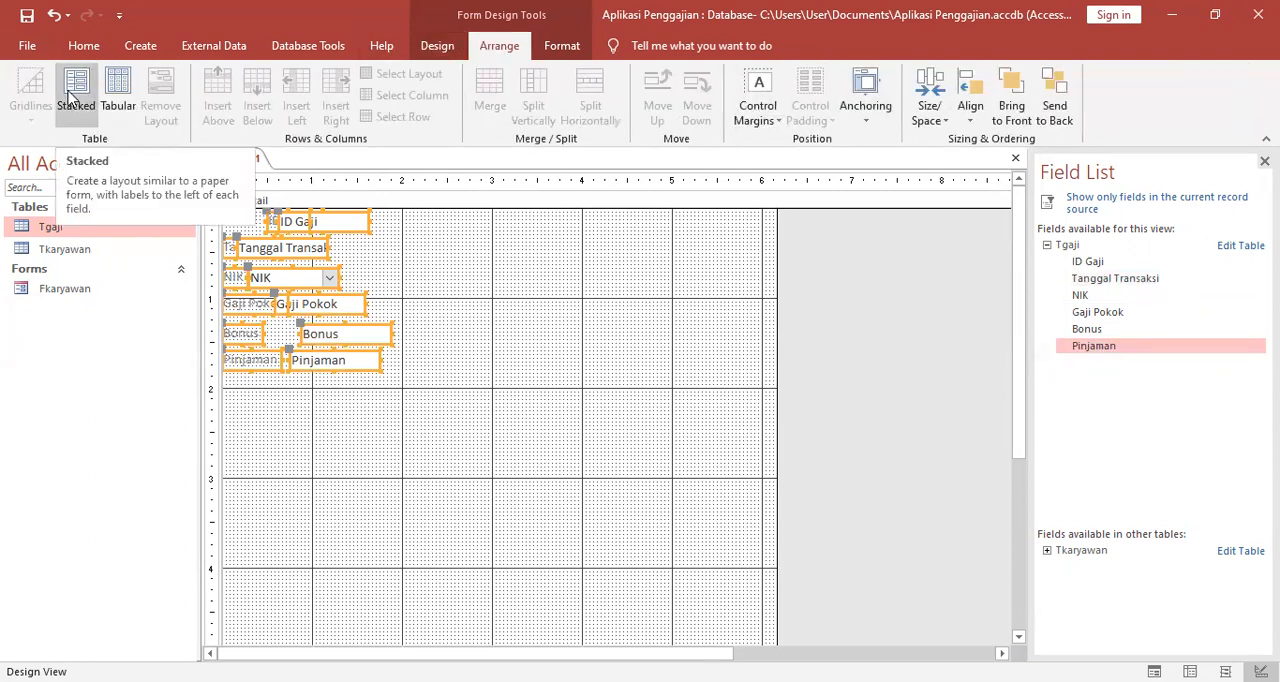
left_click(478, 328)
left_click(280, 218)
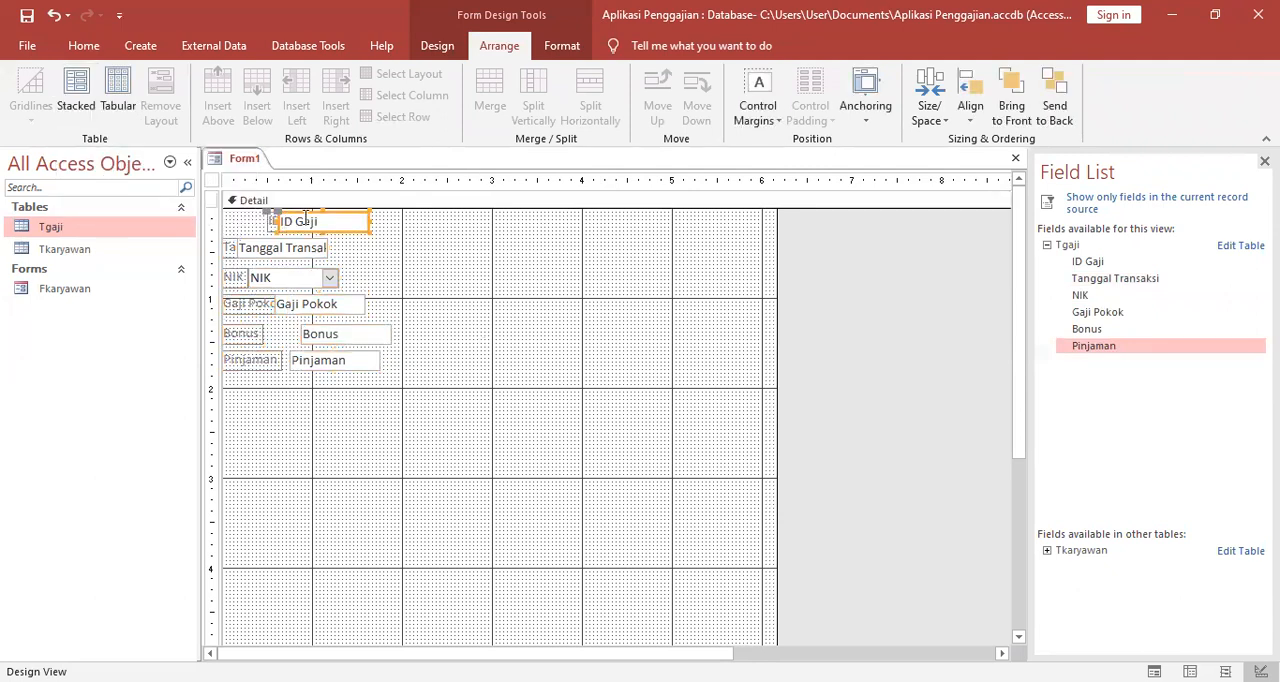
left_click_drag(280, 212, 359, 207)
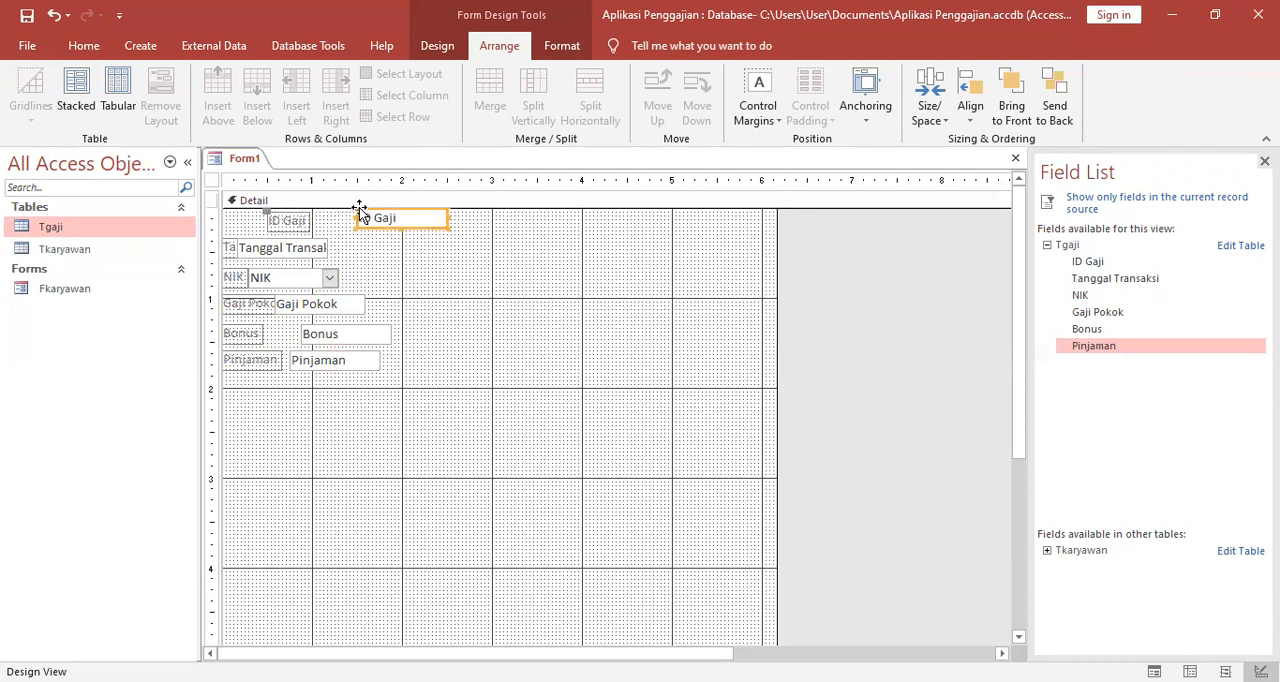
left_click(407, 222)
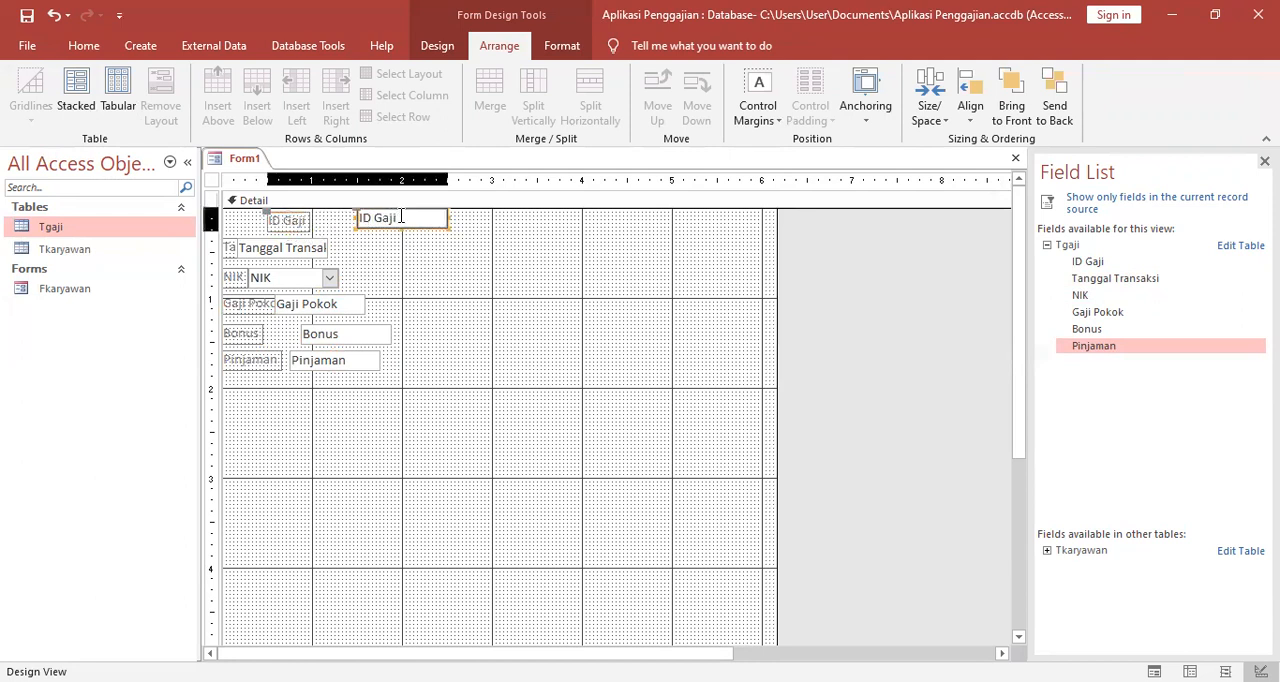
Move the Tanggal Transaksi field beneath ID Gaji and widen its label enough to show the full caption.
left_click(290, 246)
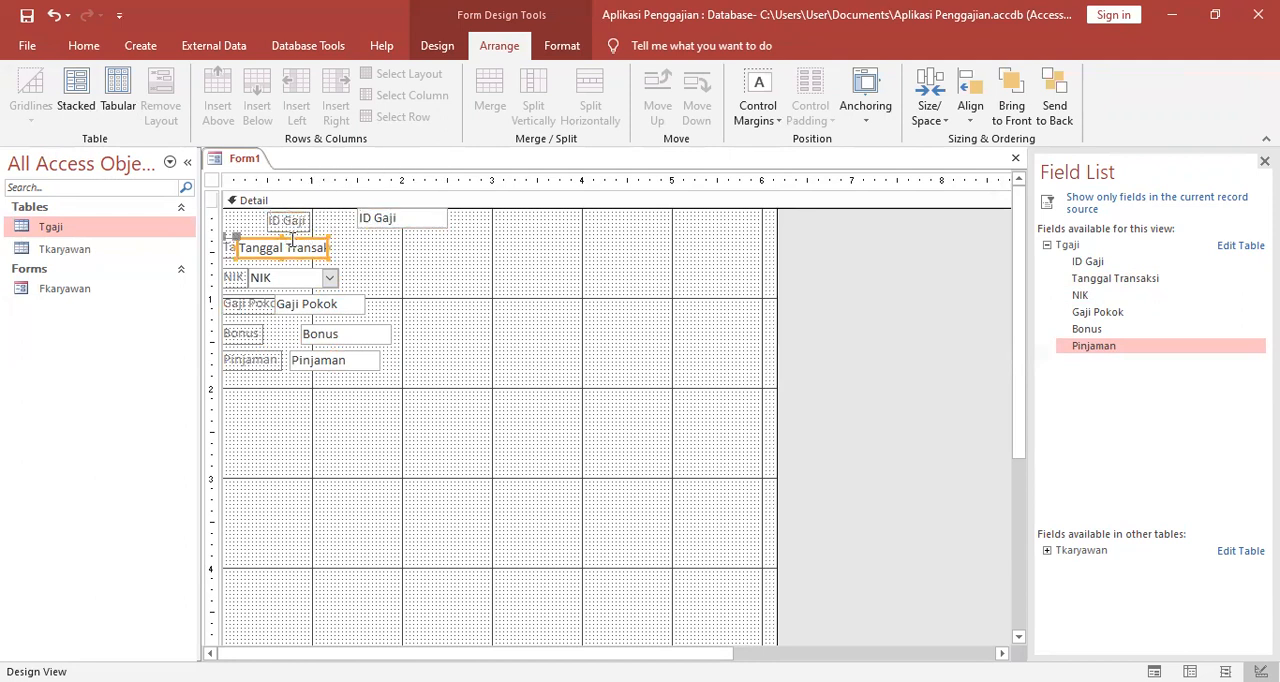
left_click_drag(292, 236, 412, 236)
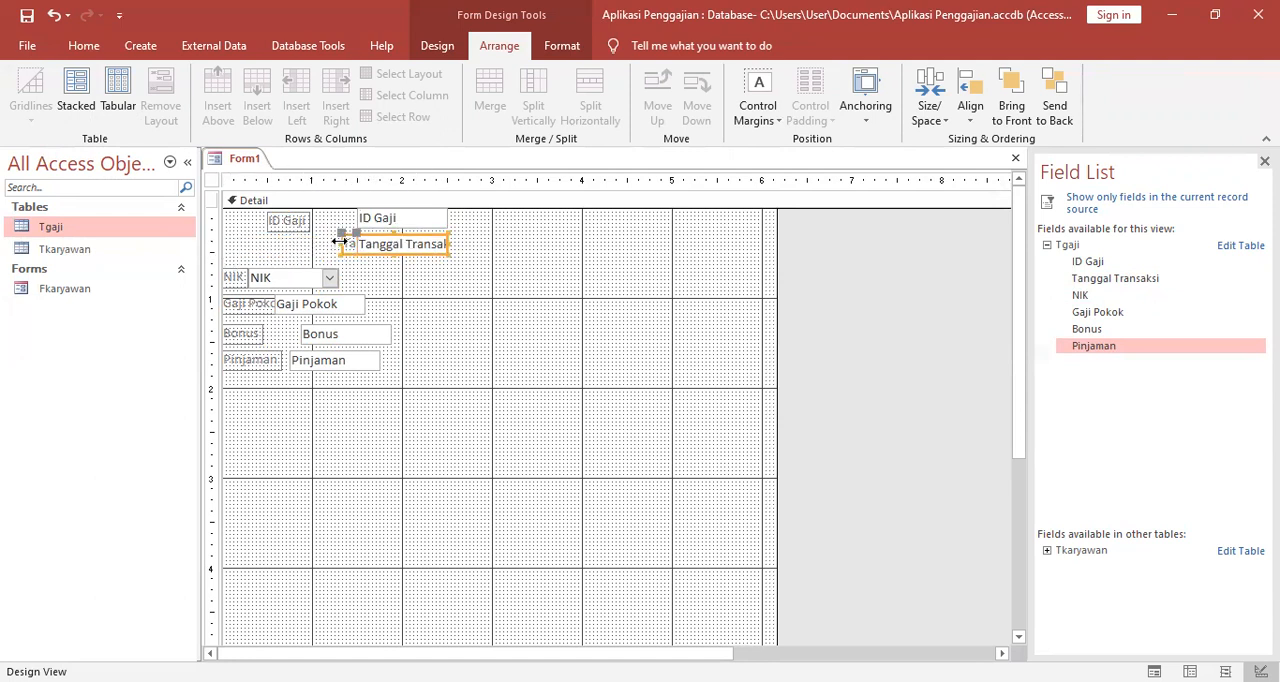
left_click(563, 287)
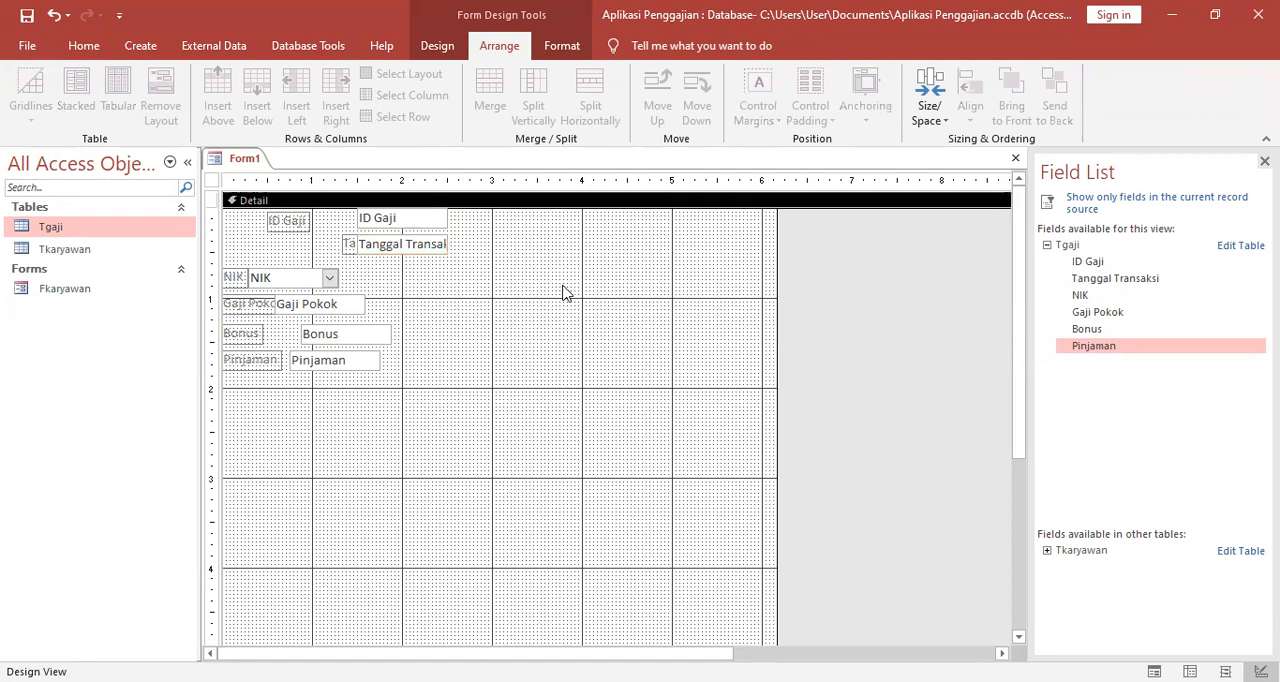
left_click(348, 247)
left_click_drag(340, 240, 252, 238)
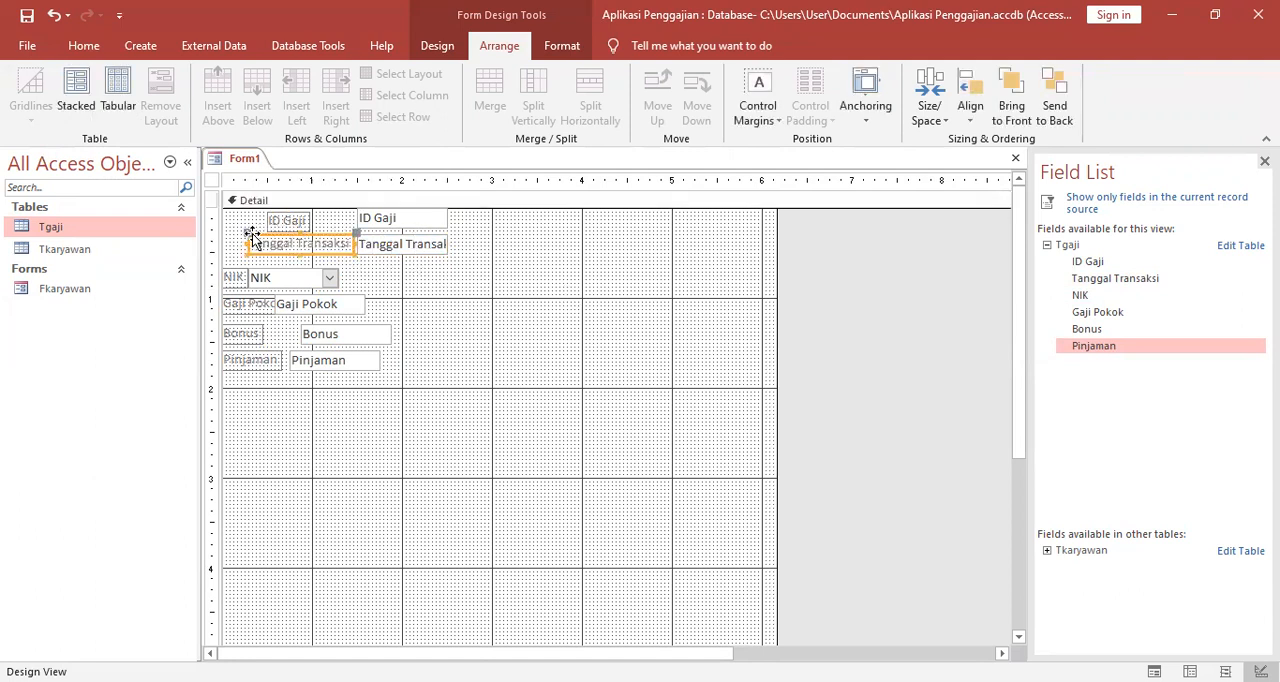
left_click(419, 259)
left_click(411, 250)
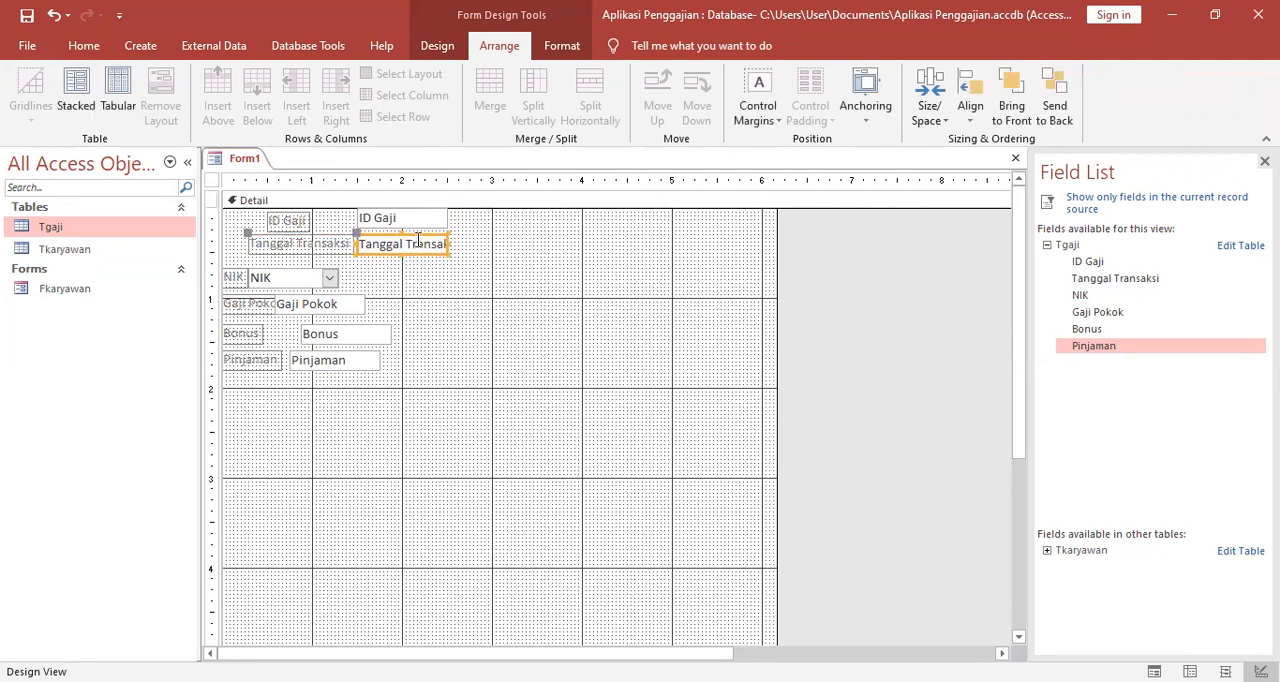
left_click_drag(419, 240, 487, 242)
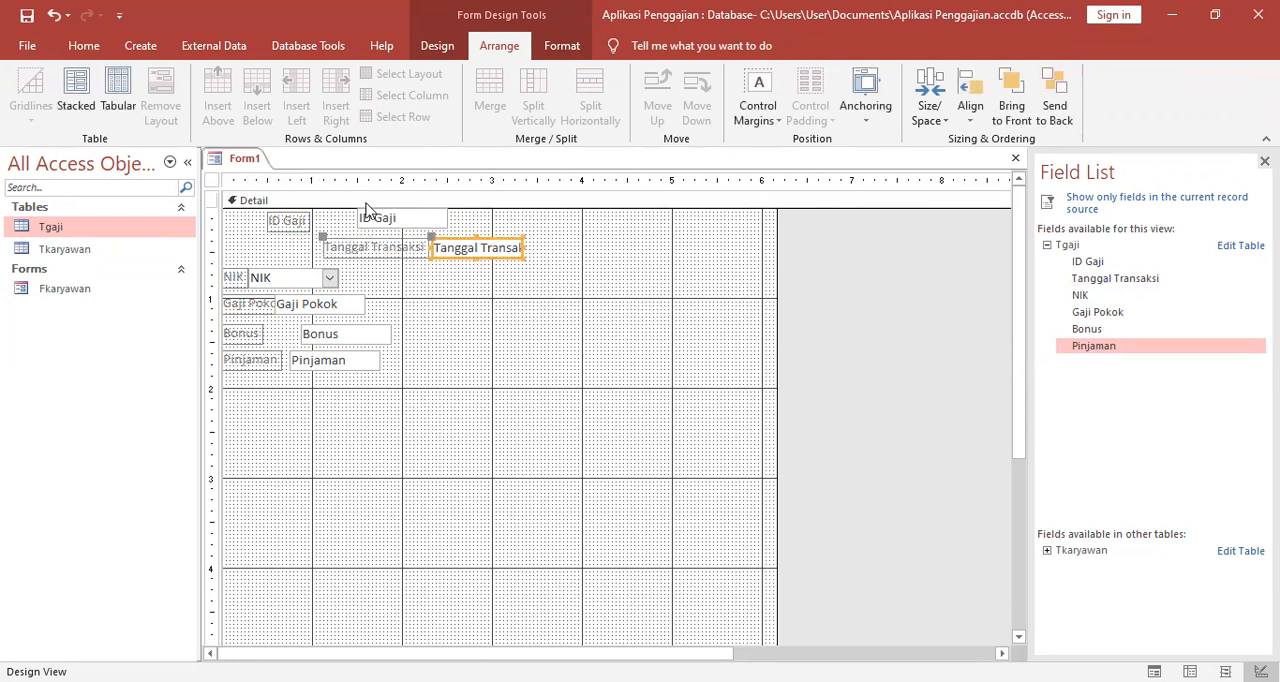
left_click(348, 233)
left_click(341, 242)
left_click_drag(340, 240, 282, 247)
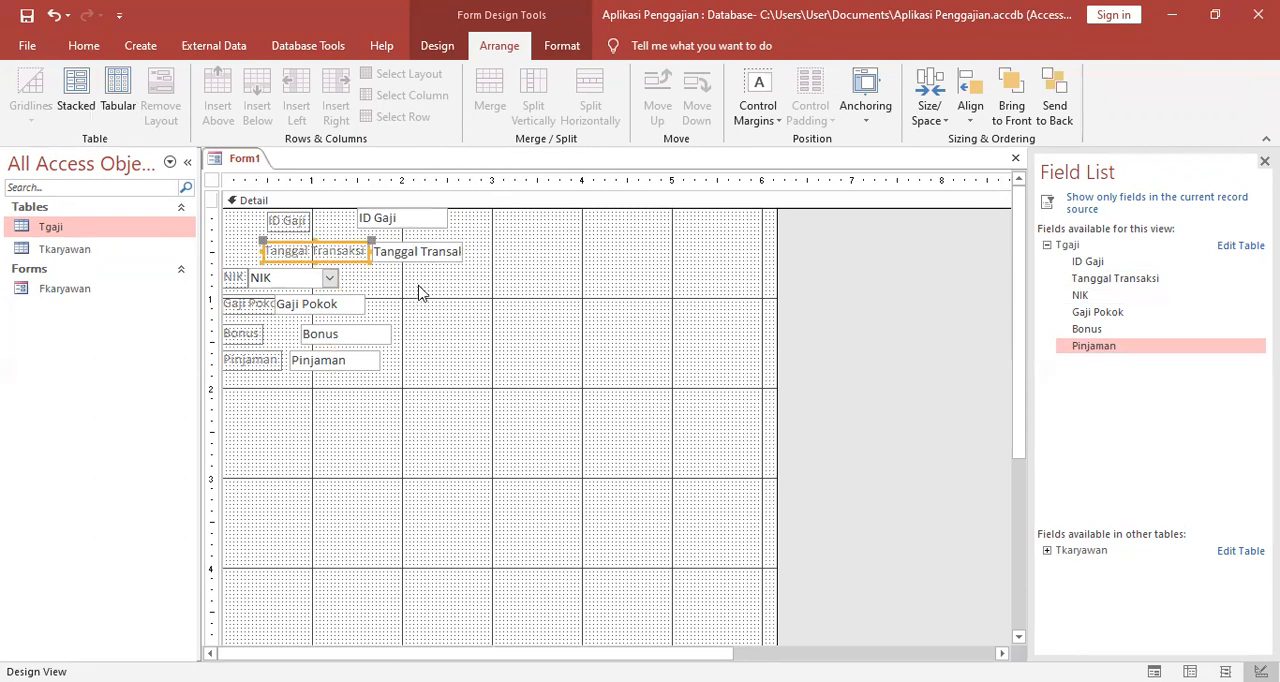
left_click(397, 305)
Move the NIK combo box under Tanggal Transaksi, widen it to about 2 inches, and set its label apart beneath the labels above.
left_click(330, 278)
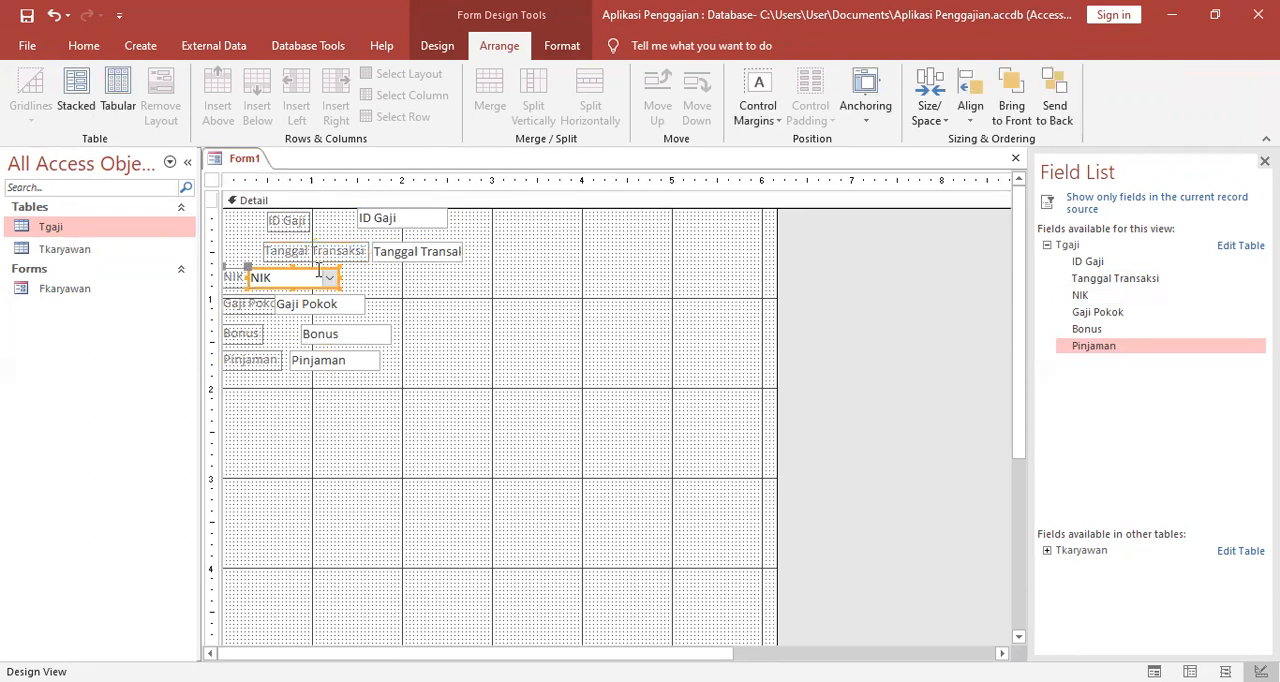
left_click_drag(334, 277, 561, 277)
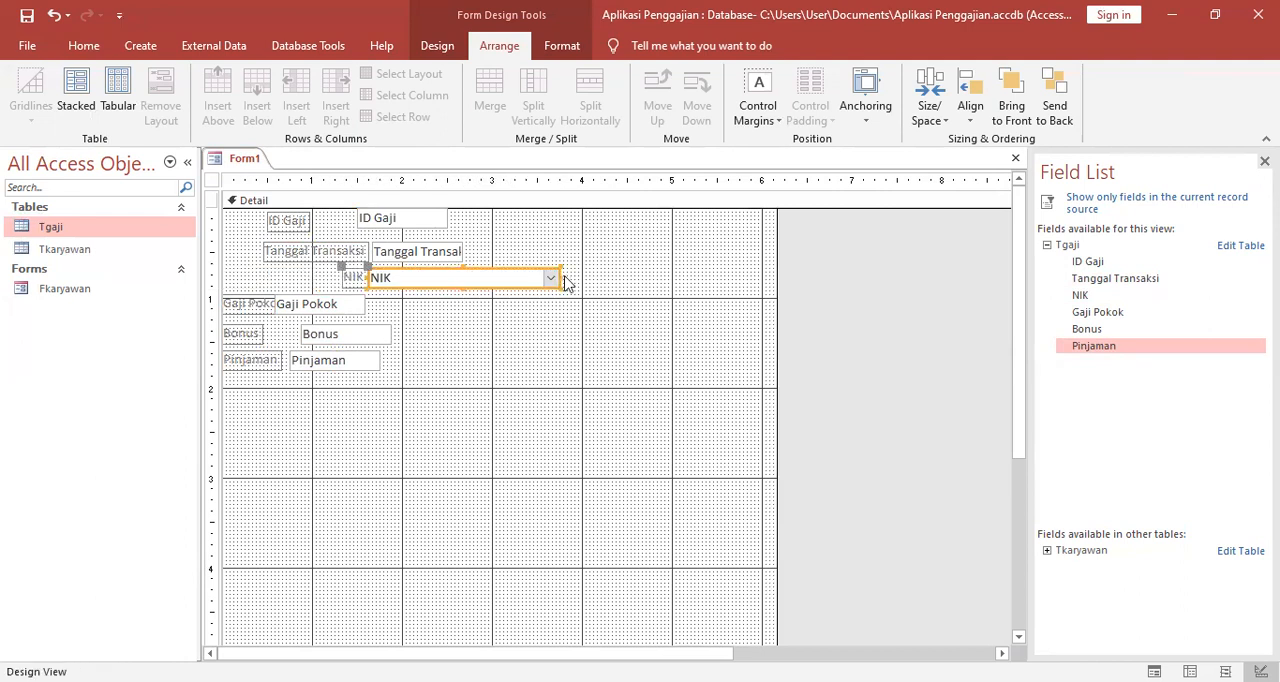
left_click(350, 276)
left_click_drag(344, 270, 497, 297)
left_click(451, 334)
Move the Gaji Pokok field under NIK, widen its label to show the full caption, and separate the text box from it.
left_click(339, 300)
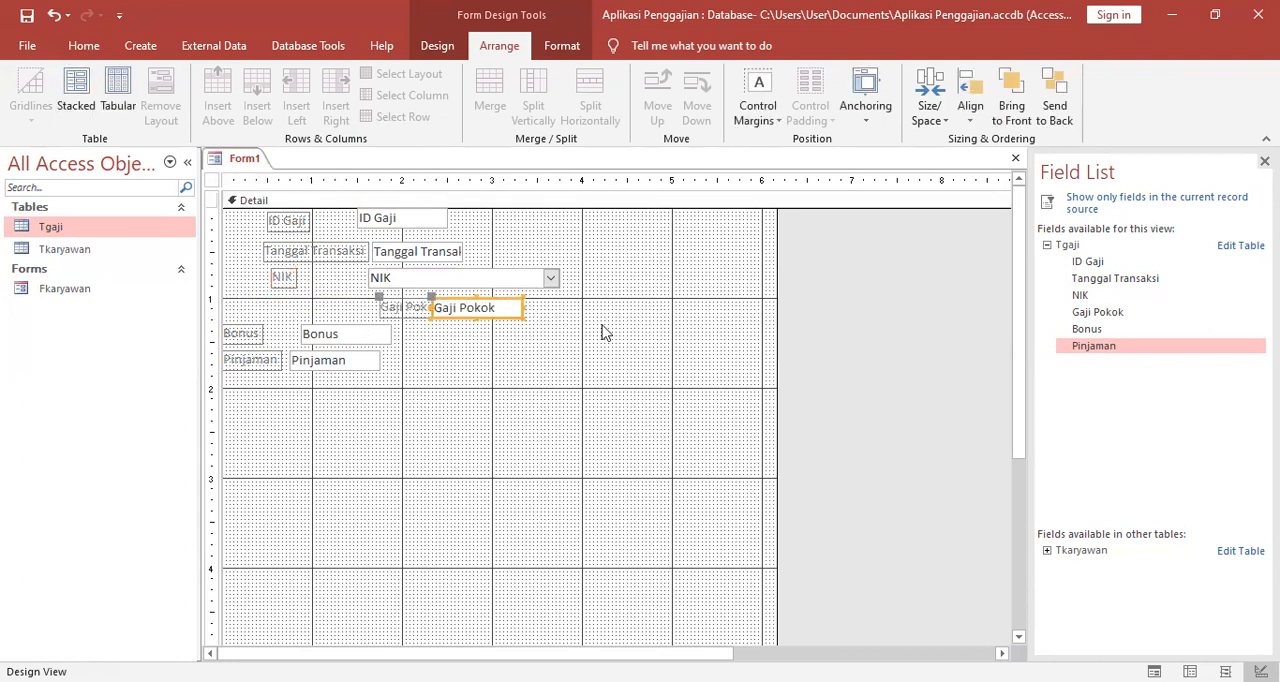
left_click(386, 304)
left_click_drag(386, 300, 286, 302)
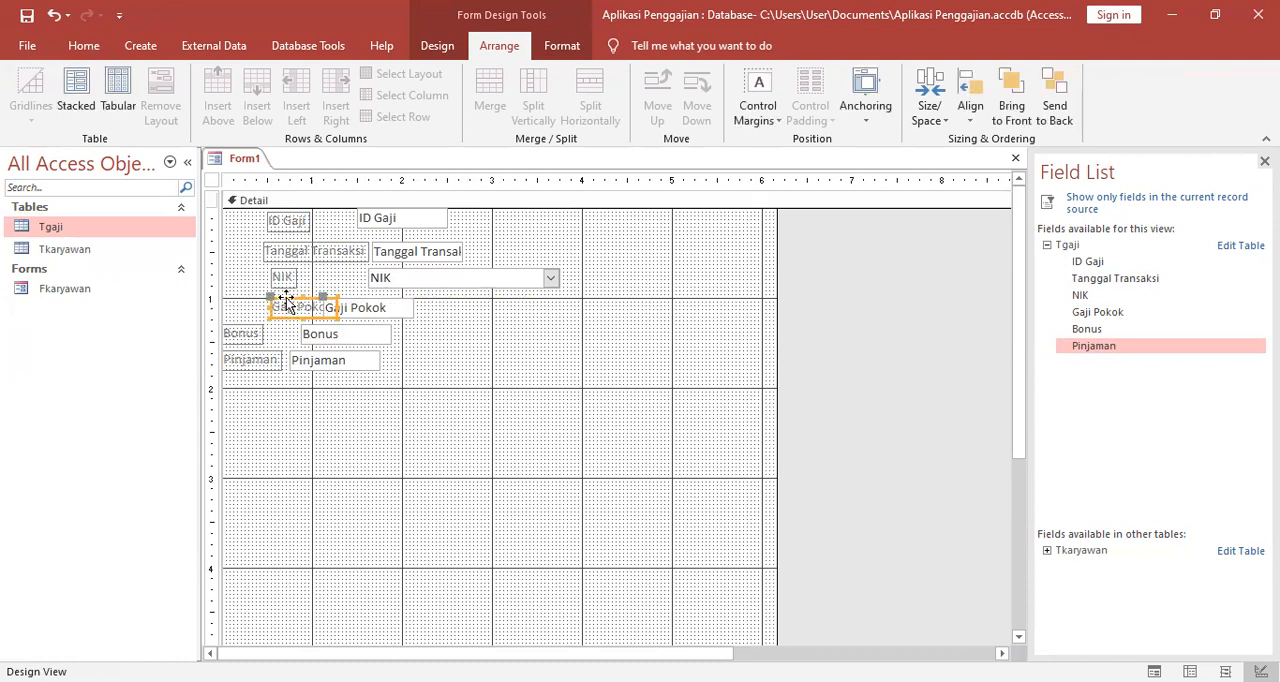
left_click(375, 310)
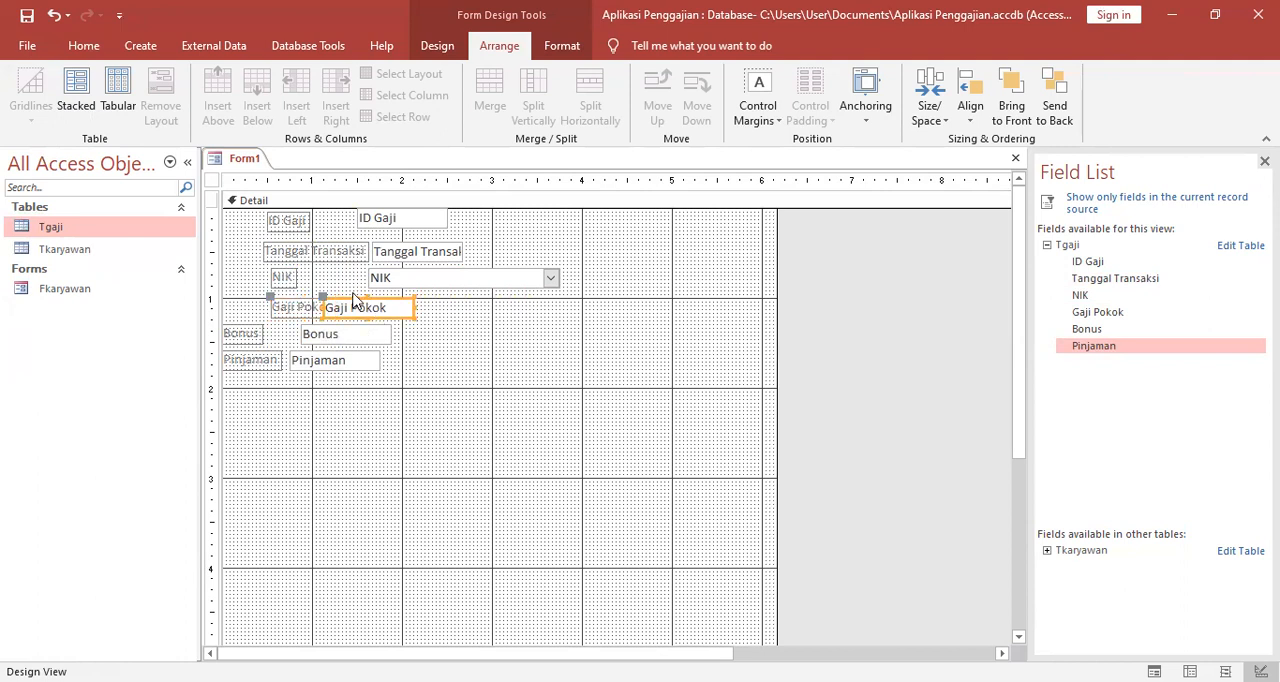
left_click_drag(316, 301, 443, 298)
left_click(458, 340)
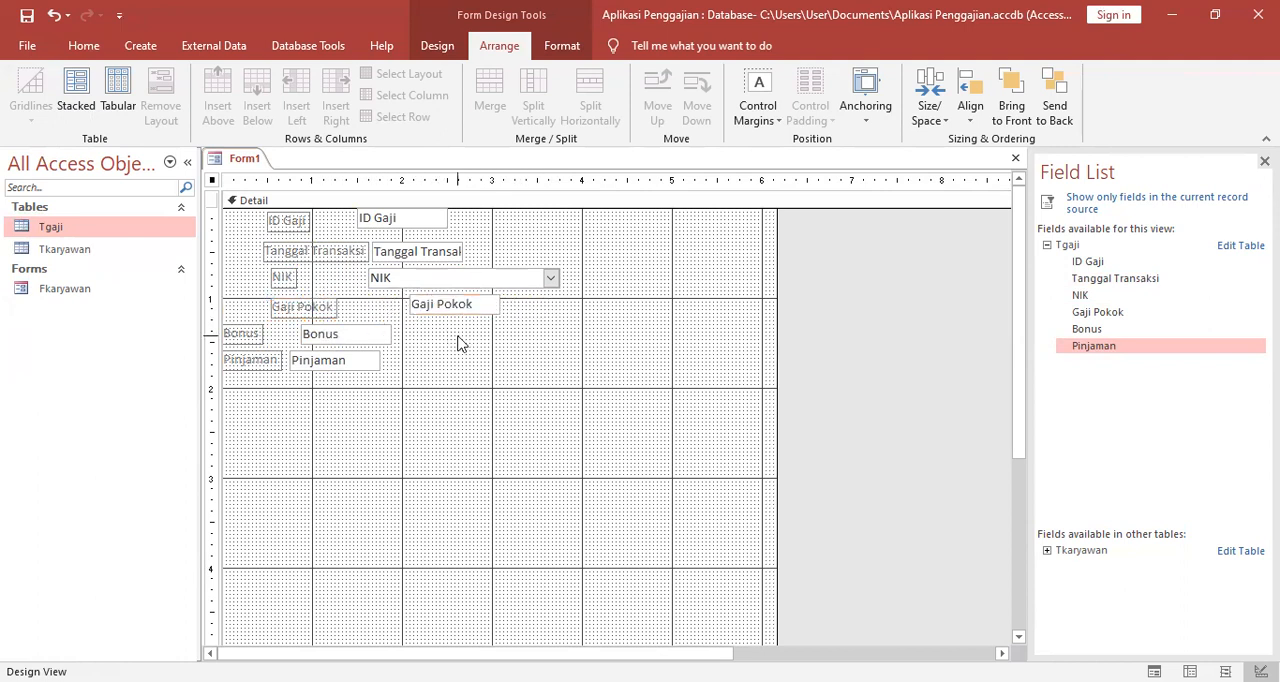
Move the Tanggal Transaksi text box away from its label, to start at about 2 inches.
left_click(337, 260)
left_click(400, 252)
left_click_drag(368, 240, 403, 244)
left_click(560, 245)
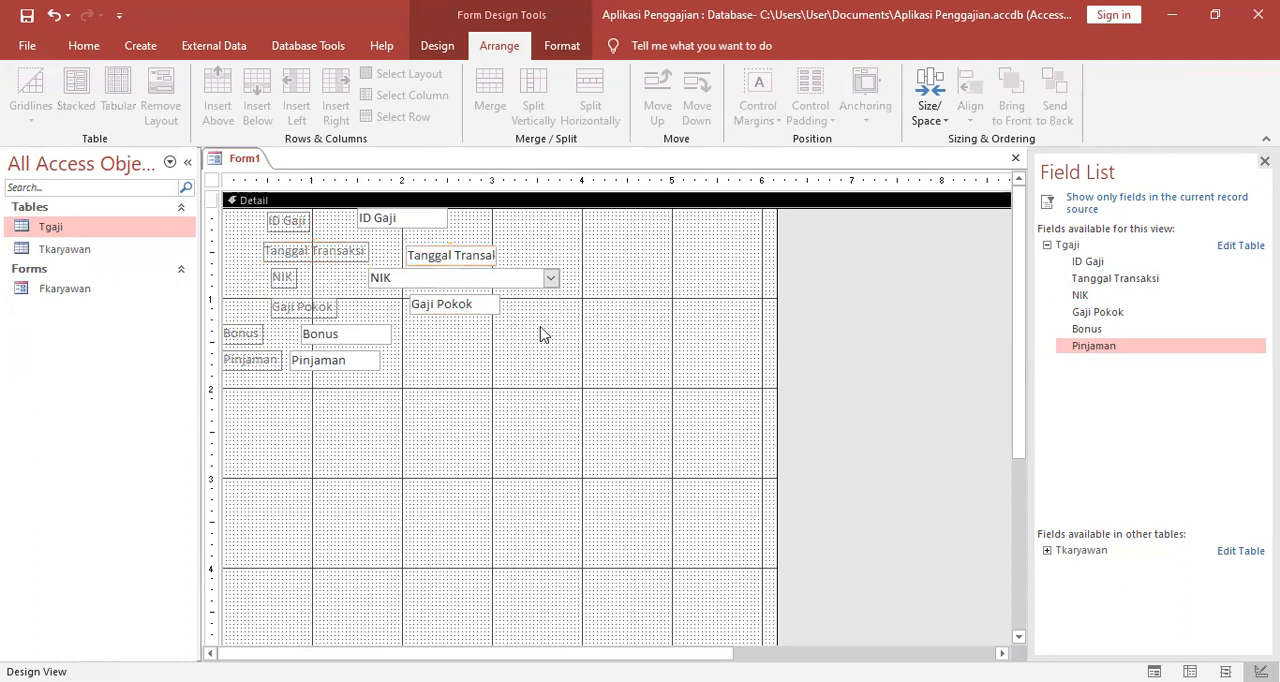
Move the Bonus text box under the Gaji Pokok box and its label under the Gaji Pokok label.
left_click(340, 336)
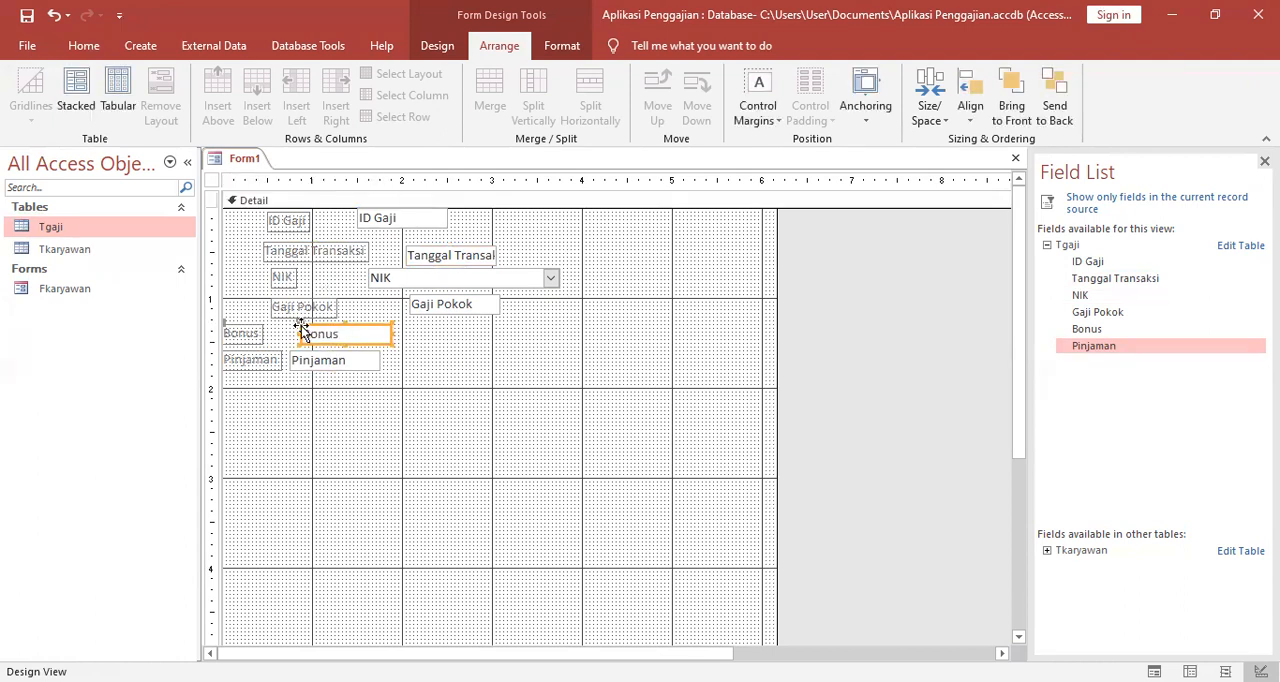
left_click_drag(299, 330, 417, 330)
left_click(229, 320)
left_click(240, 327)
left_click_drag(227, 323, 415, 356)
left_click(381, 408)
Move the Pinjaman text box and its label beneath the Bonus text box and label.
left_click(350, 361)
left_click(409, 411)
left_click(263, 356)
left_click_drag(228, 352, 270, 352)
left_click(377, 413)
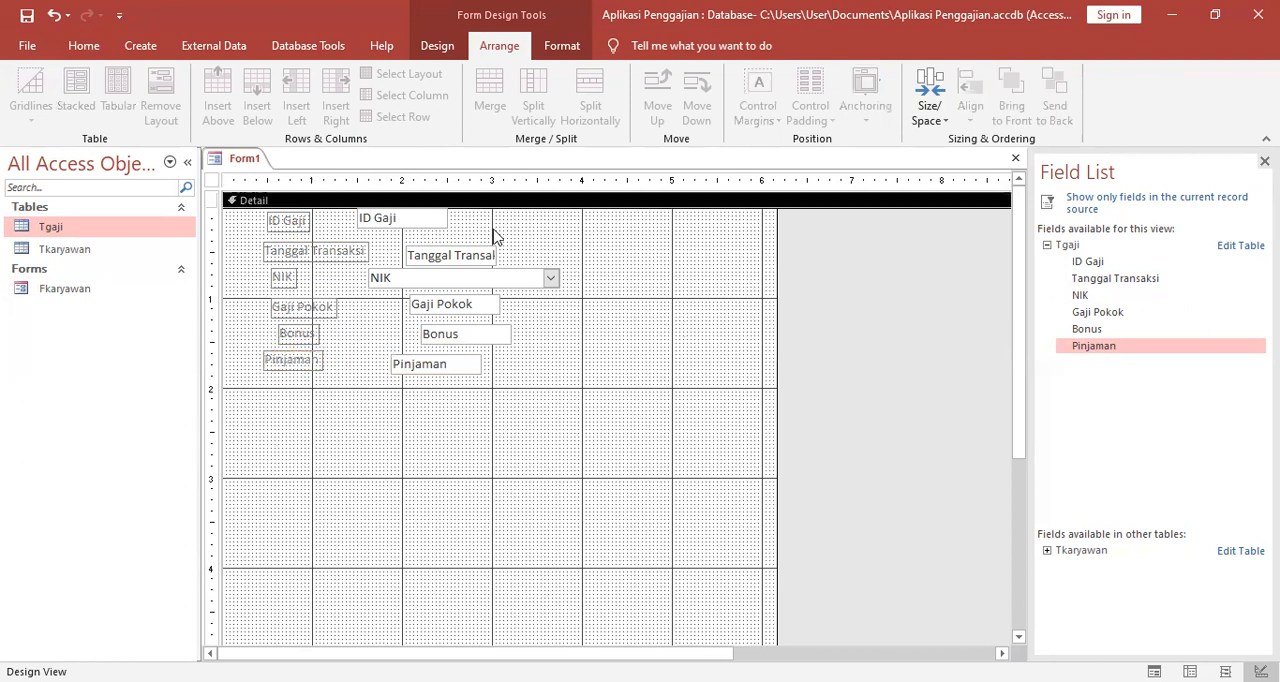
Widen the ID Gaji text box to about 2.6 inches, lower it slightly, and bring its label directly beside it.
left_click(441, 217)
left_click_drag(446, 217, 593, 213)
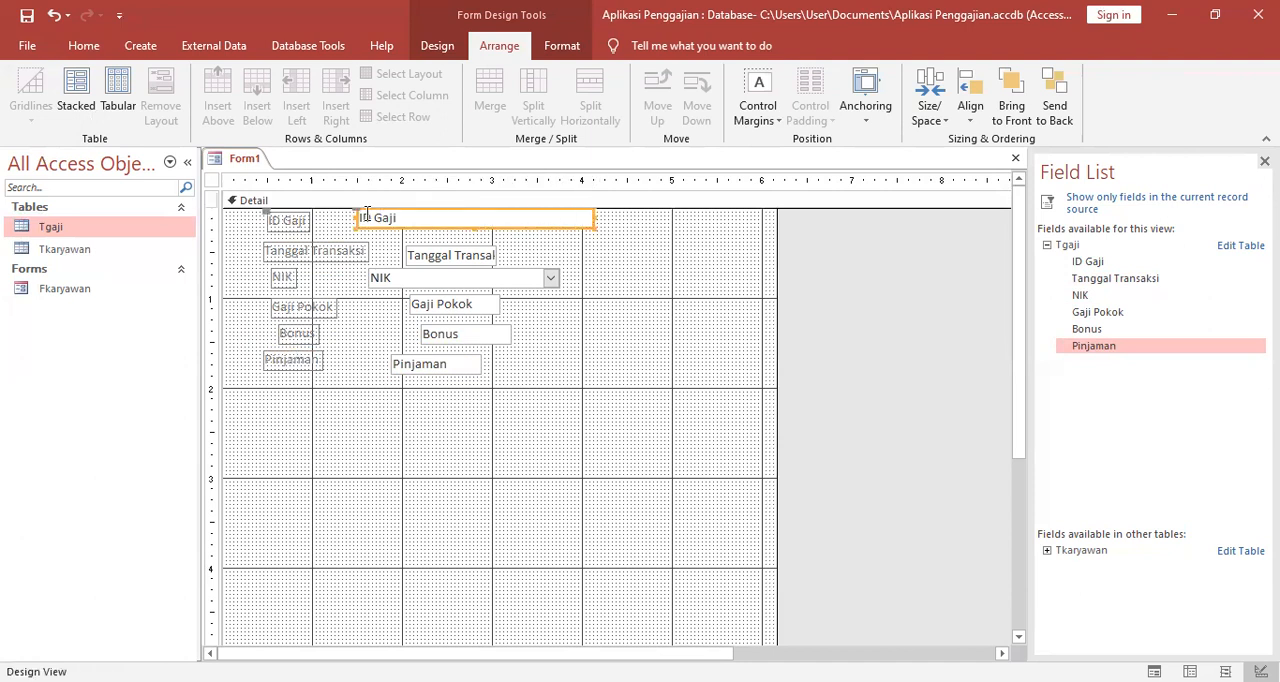
left_click_drag(366, 215, 366, 225)
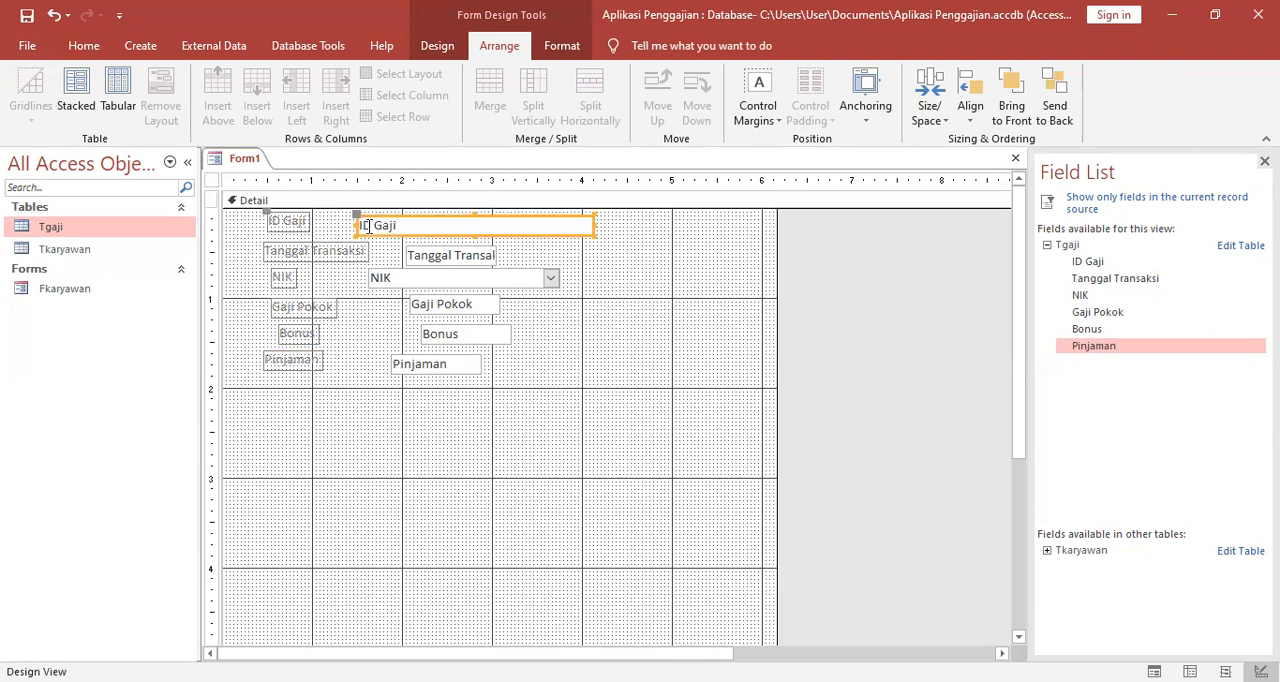
left_click(611, 411)
left_click(288, 222)
left_click_drag(266, 214, 315, 219)
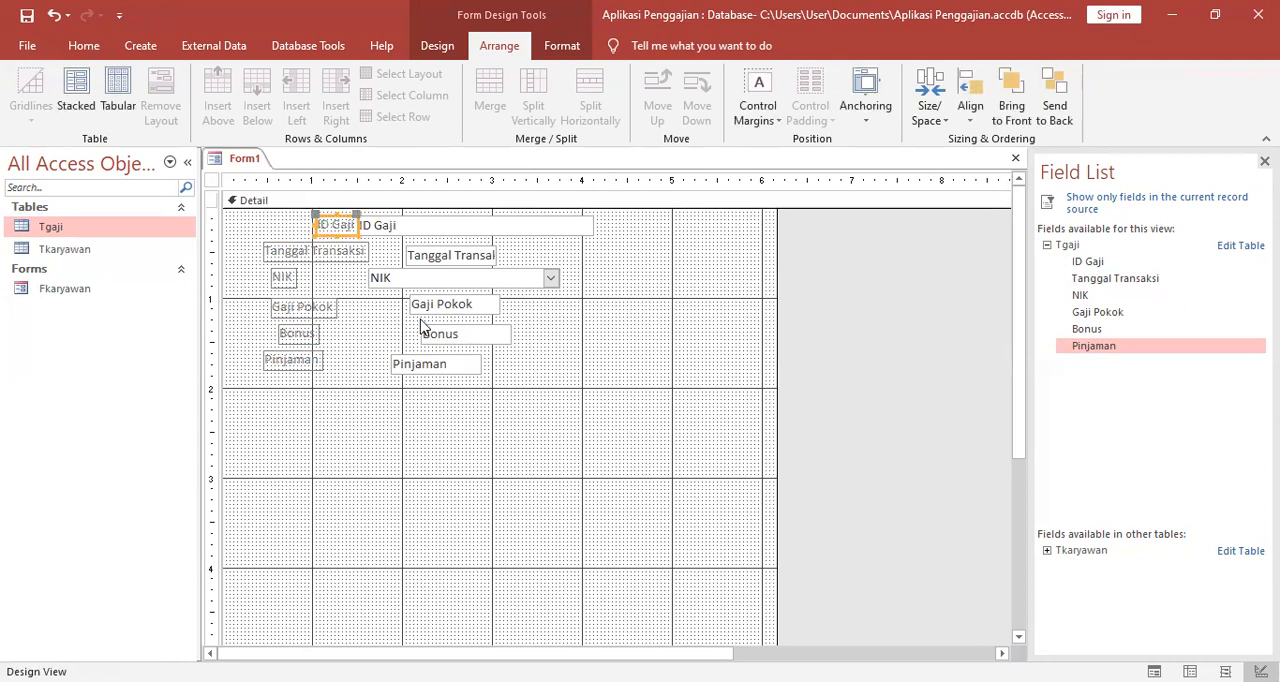
Reposition the ID Gaji label to start at the 1-inch gridline, with its text box separated by a small gap.
left_click(446, 400)
left_click(419, 224)
left_click_drag(421, 215, 451, 214)
left_click_drag(345, 212, 310, 216)
left_click(327, 215)
left_click(379, 228)
left_click(392, 219)
left_click_drag(390, 216, 368, 220)
left_click(362, 328)
Align the Tanggal Transaksi label under the ID Gaji label at the 1-inch gridline and move its text box clear of it.
left_click(272, 245)
left_click_drag(260, 251, 312, 250)
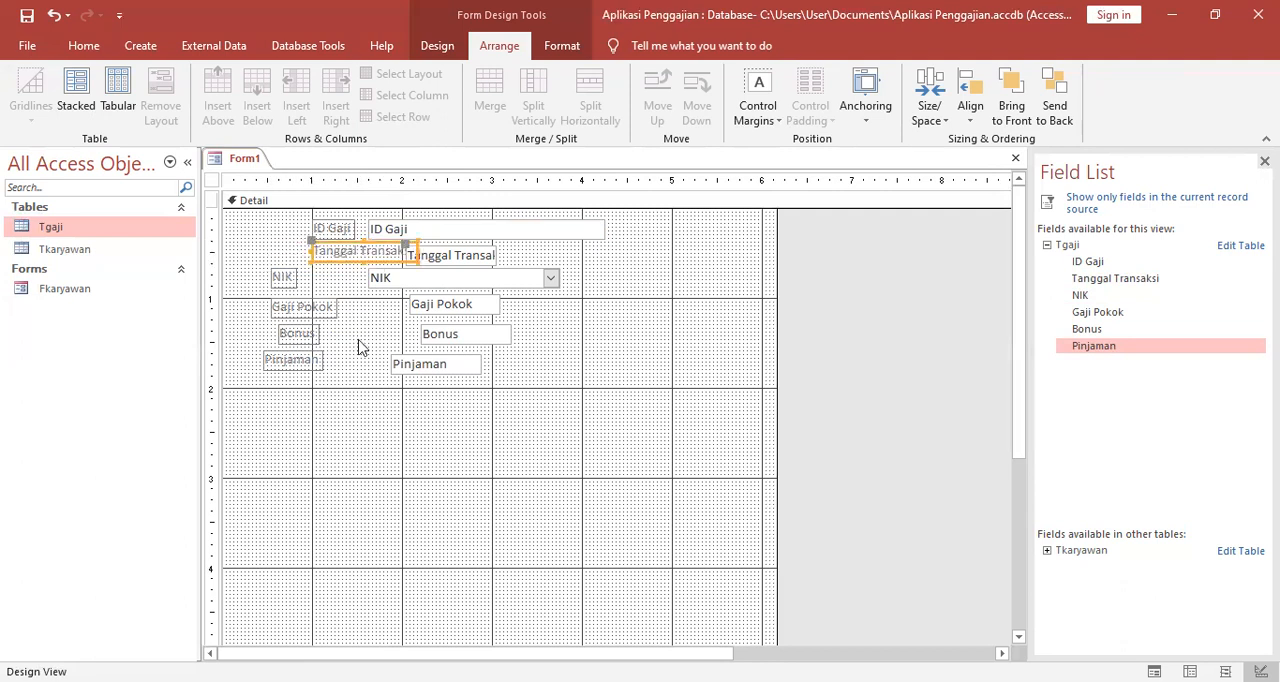
left_click(357, 346)
left_click(443, 258)
left_click_drag(404, 243, 424, 240)
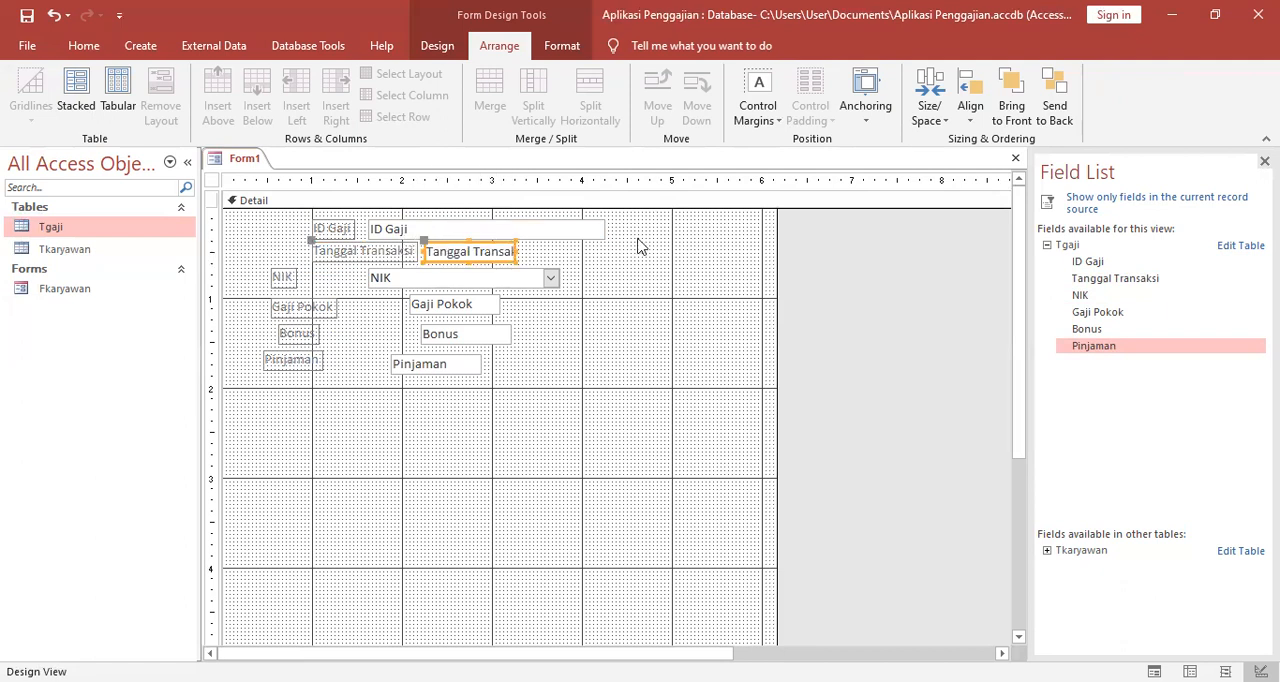
left_click(639, 249)
Align the ID Gaji text box with the Tanggal Transaksi box and widen the ID Gaji label to match the label below.
left_click(445, 229)
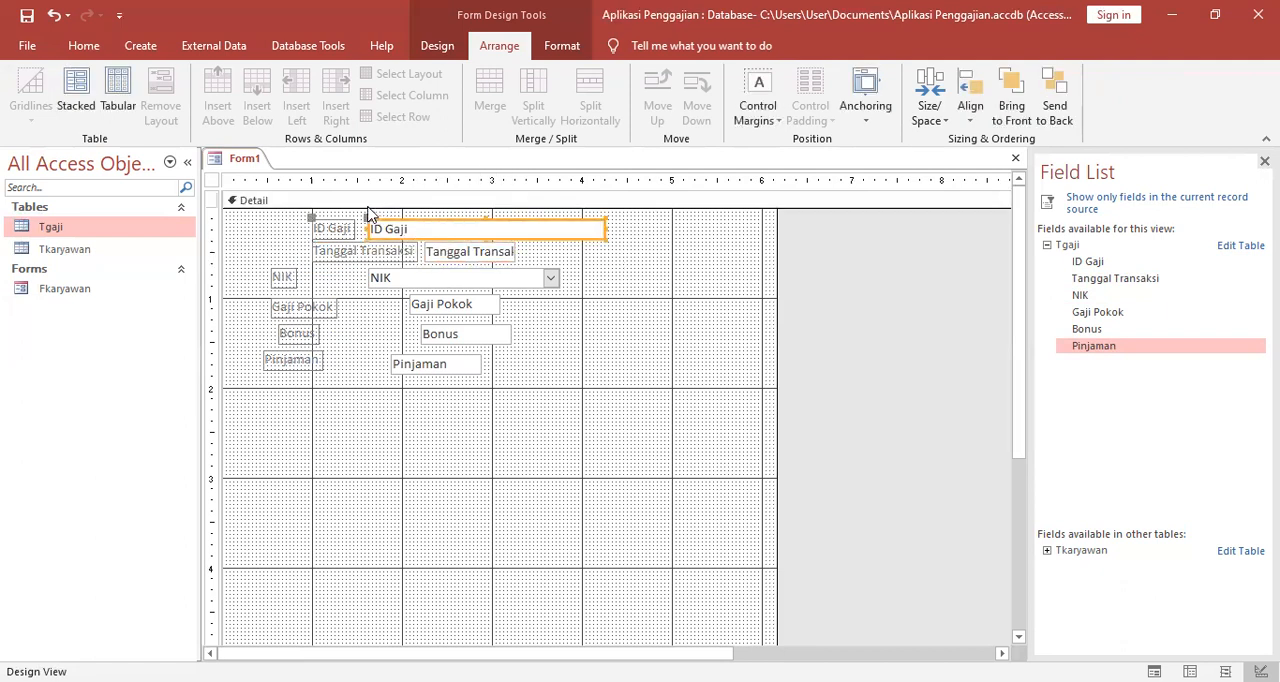
left_click_drag(367, 220, 425, 218)
left_click(557, 254)
left_click(360, 232)
left_click_drag(354, 224, 415, 224)
left_click(561, 343)
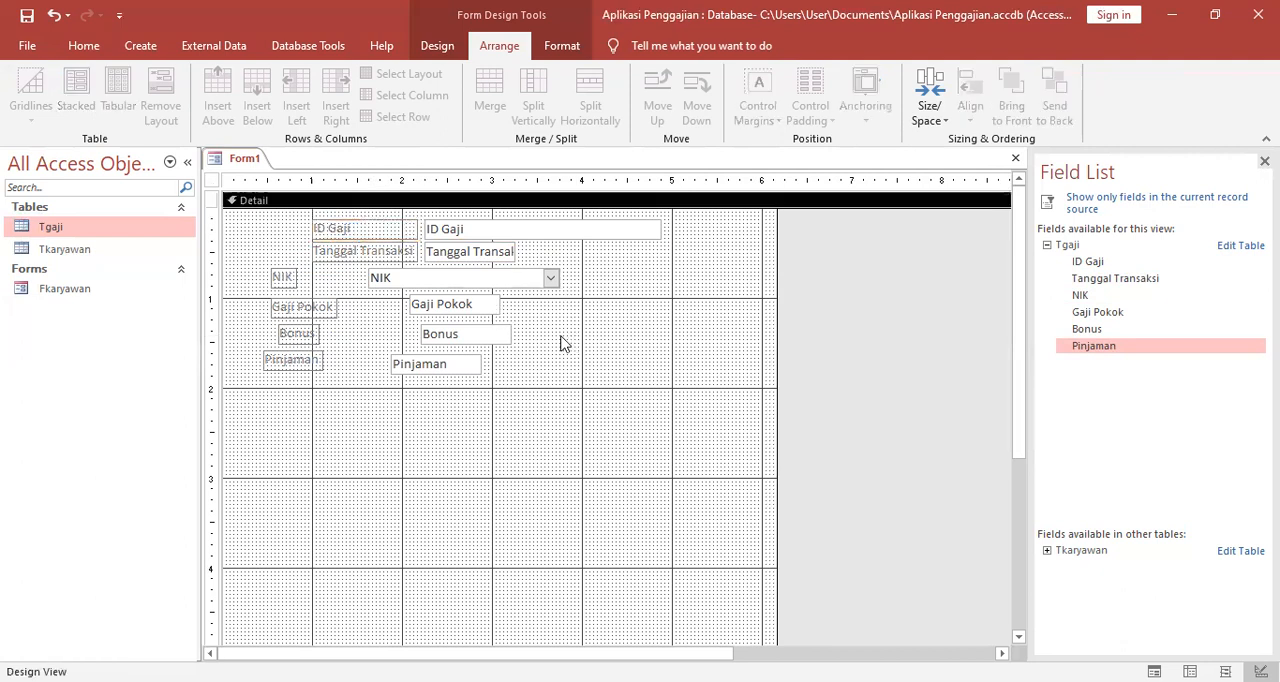
Move the NIK label under the Tanggal Transaksi label and align the NIK combo box with the text boxes above.
left_click(295, 276)
left_click_drag(268, 267, 313, 263)
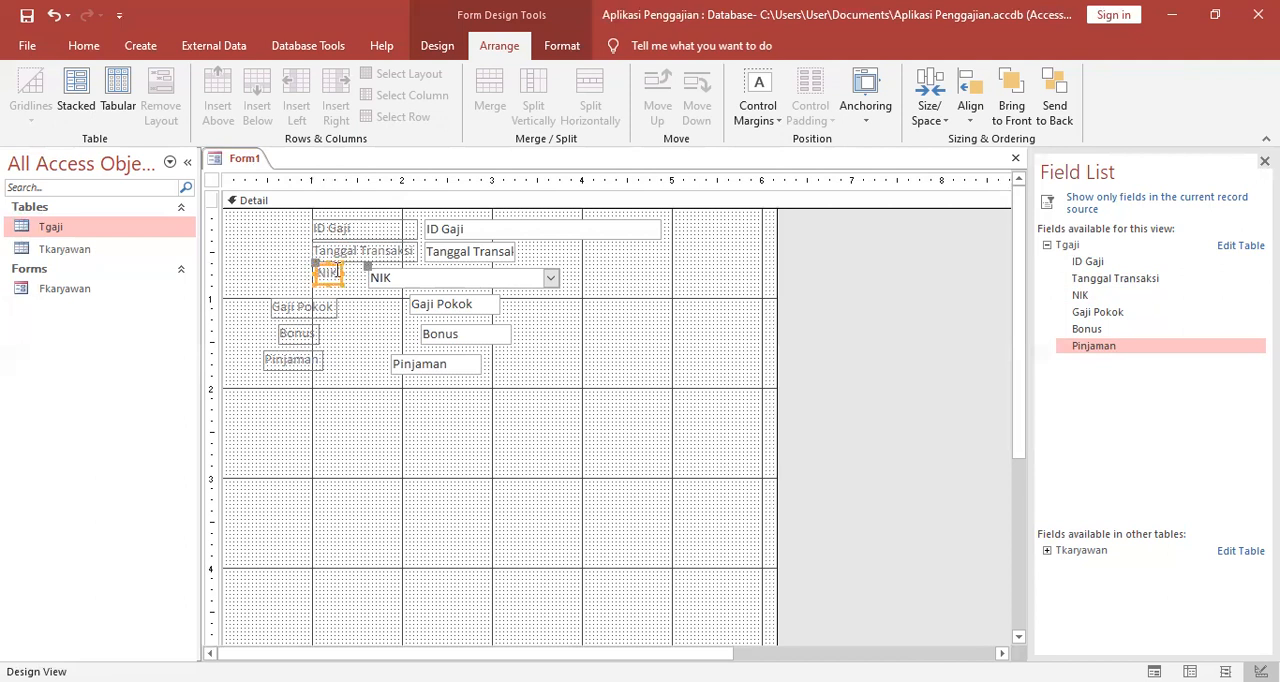
left_click(389, 277)
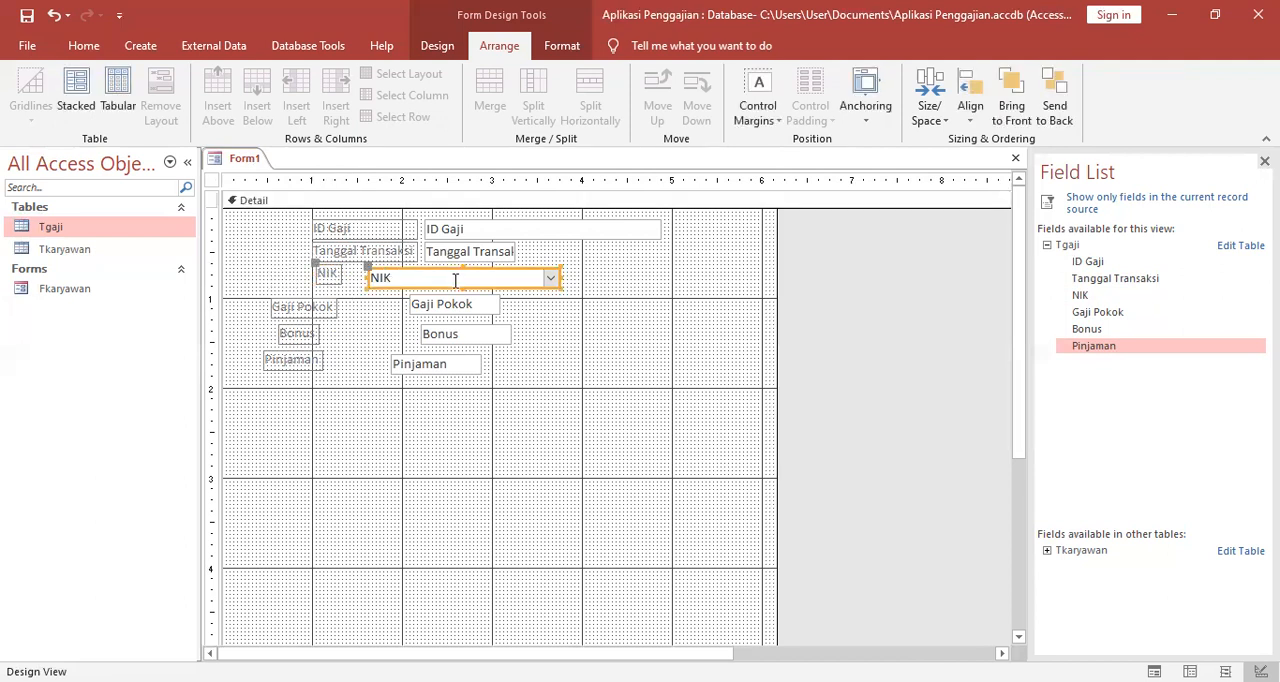
left_click_drag(367, 266, 421, 260)
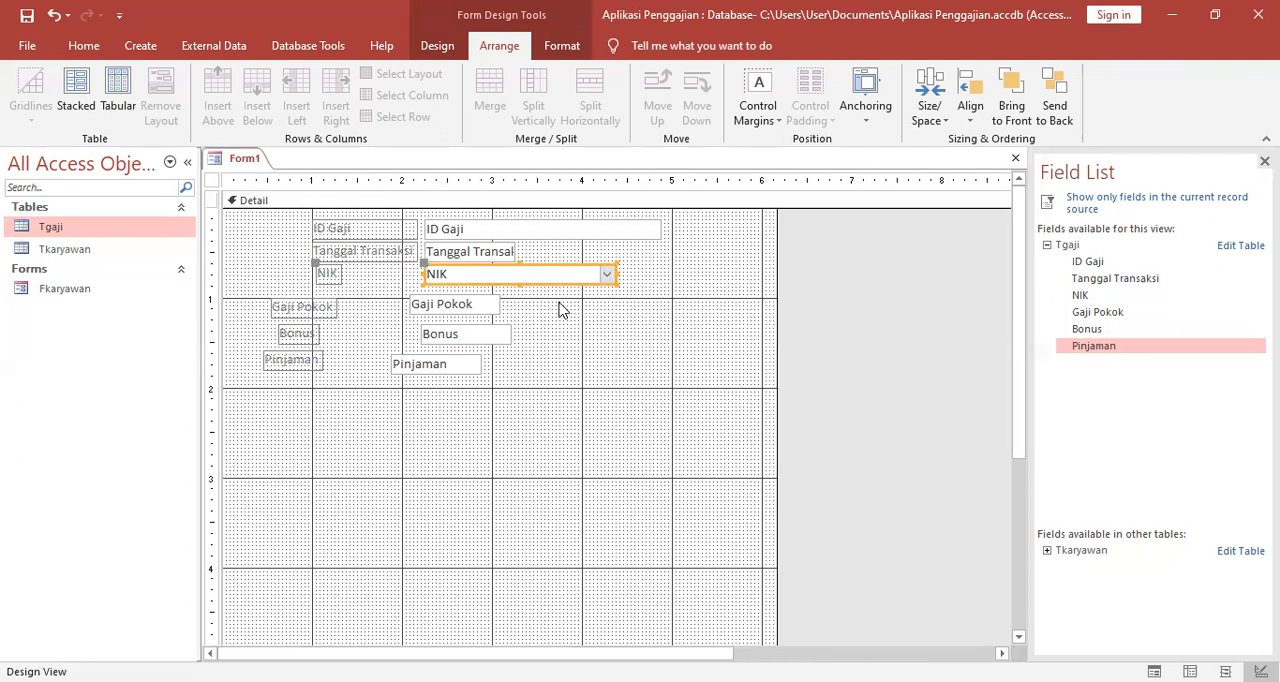
Widen the Tanggal Transaksi text box and the NIK combo box to end flush with the ID Gaji text box.
left_click(535, 297)
left_click(508, 256)
left_click_drag(516, 251, 668, 274)
left_click(609, 286)
left_click(585, 273)
left_click(623, 323)
Widen the NIK label to match the ID Gaji and Tanggal Transaksi labels above it.
left_click(330, 274)
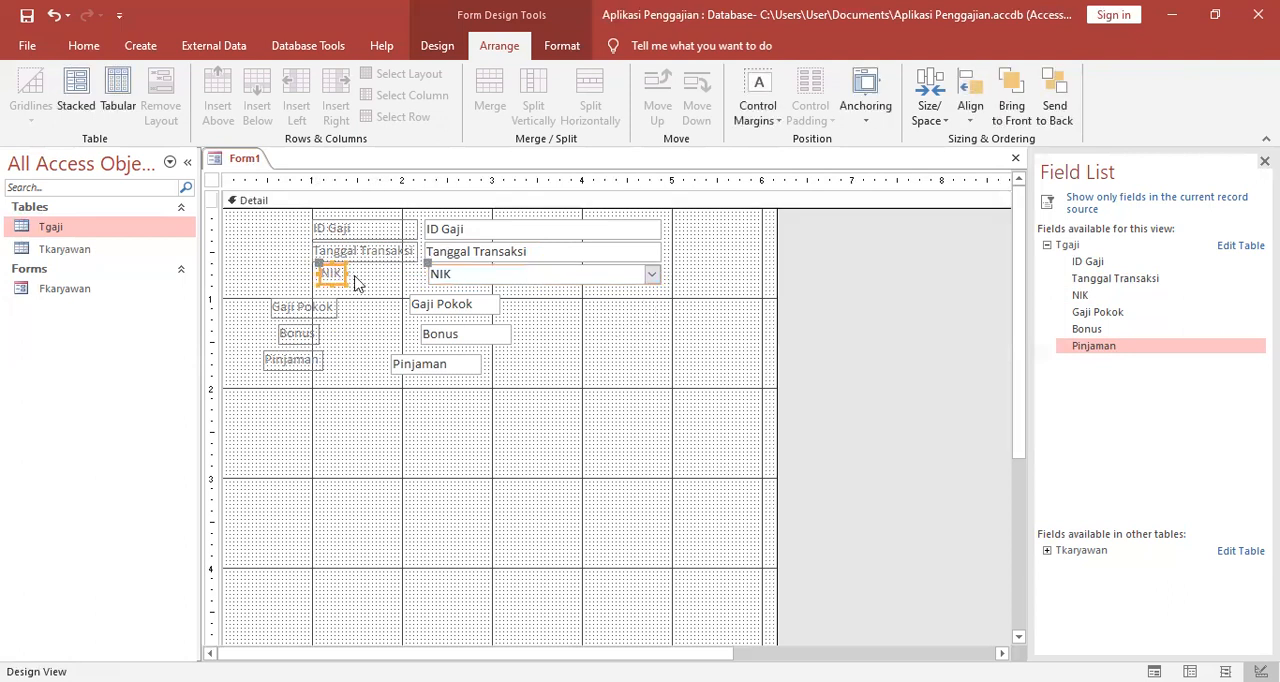
left_click_drag(344, 271, 416, 271)
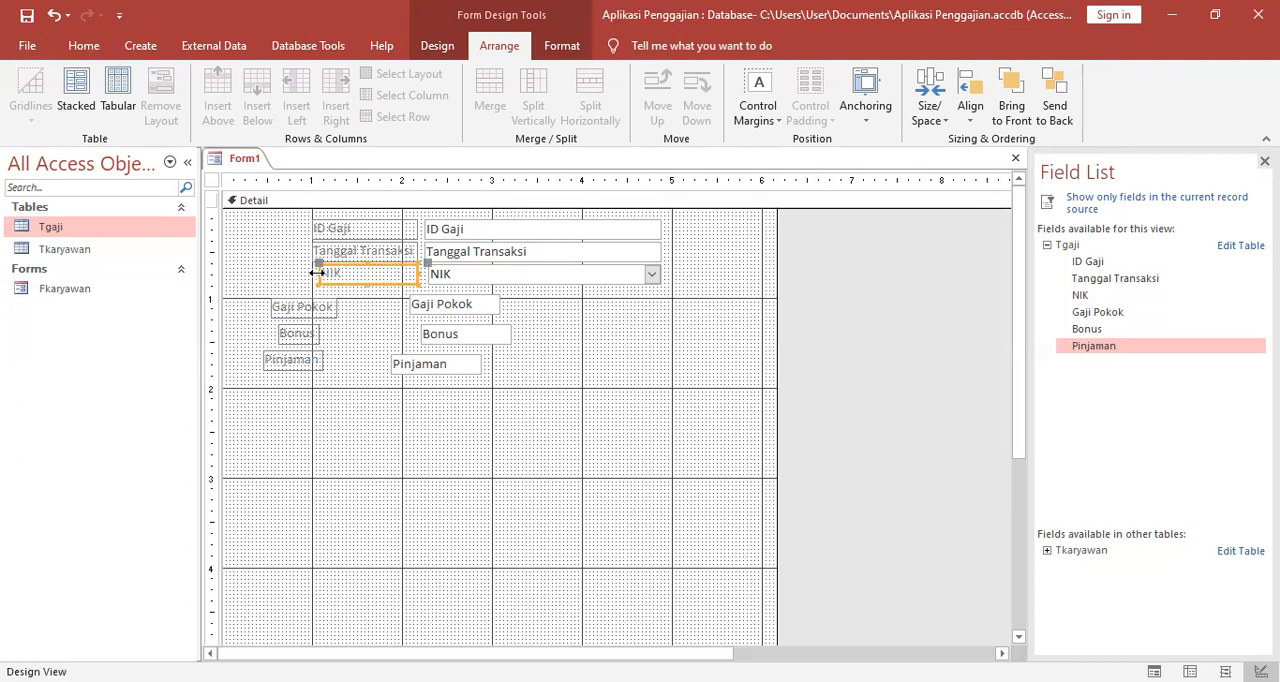
left_click(375, 332)
Move the Gaji Pokok text box directly under the NIK combo box and widen it to nearly the same width.
left_click(414, 305)
left_click_drag(479, 294, 498, 290)
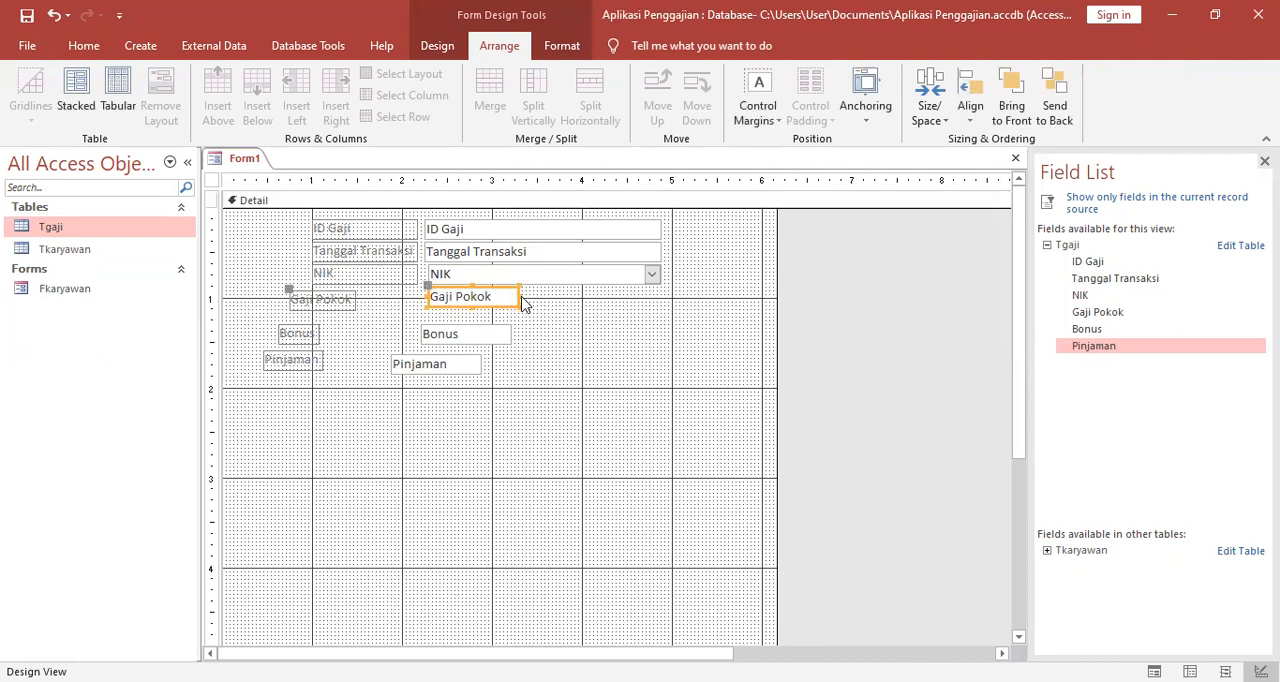
left_click_drag(519, 293, 657, 293)
left_click(648, 338)
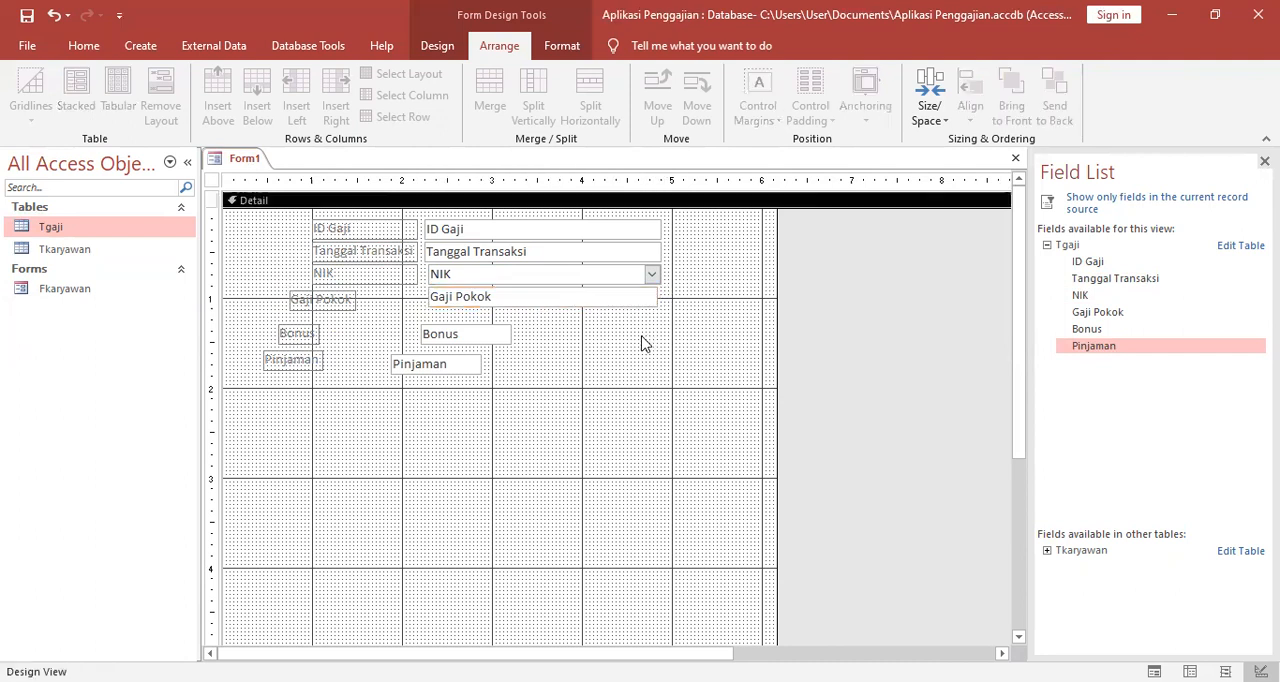
Shift the Gaji Pokok label to the 1-inch gridline and widen it to nearly match the labels above.
left_click(354, 297)
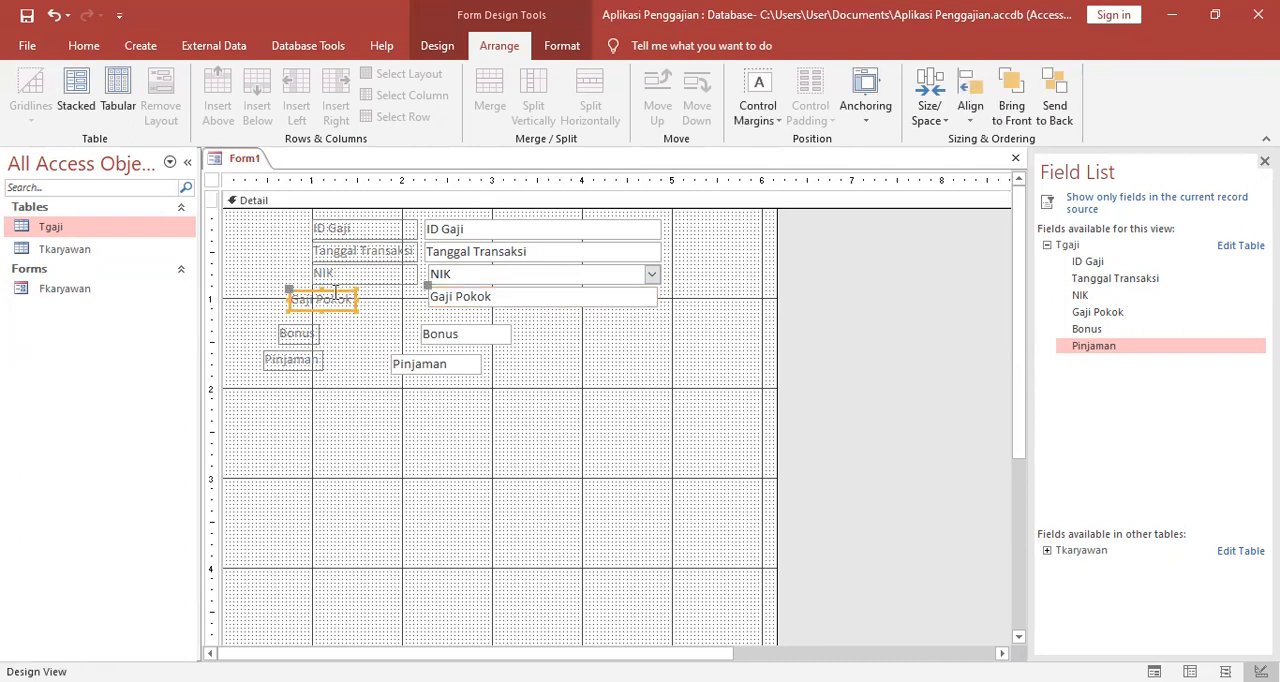
left_click_drag(345, 290, 371, 291)
left_click(377, 335)
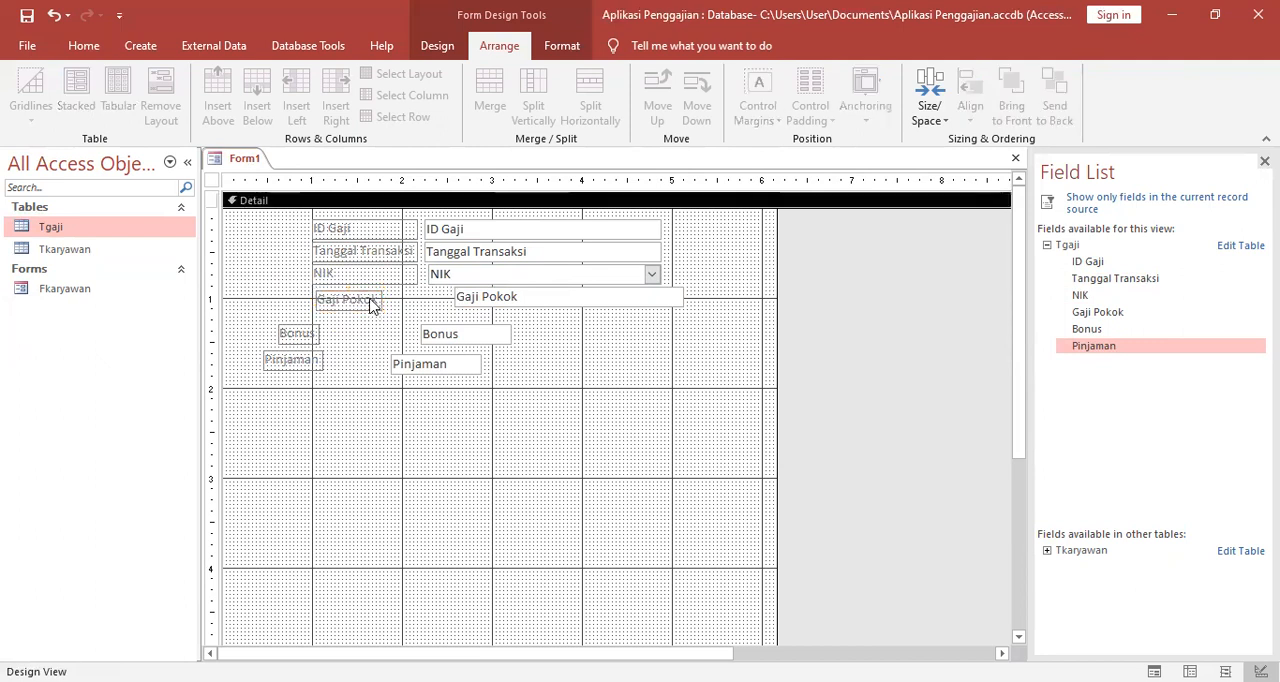
left_click(370, 302)
left_click_drag(378, 299, 414, 298)
Realign the Gaji Pokok text box under the NIK combo box and extend it to the same end edge.
left_click(468, 300)
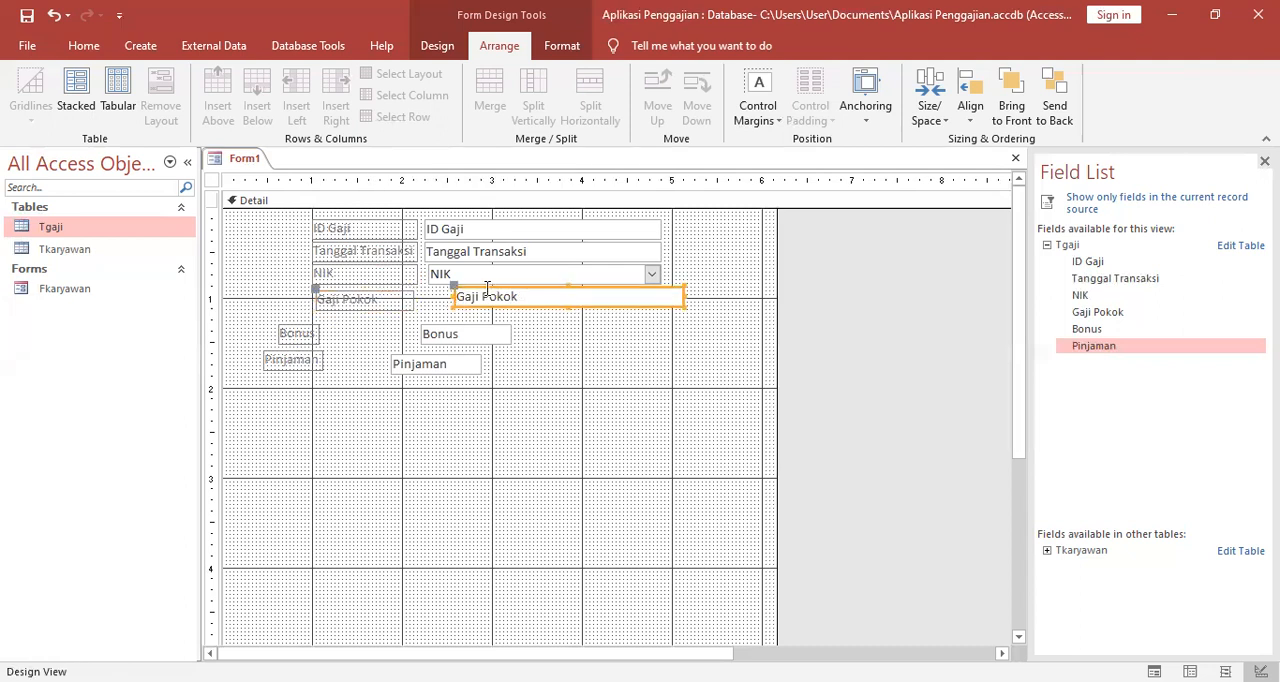
left_click_drag(481, 289, 455, 290)
left_click(648, 345)
left_click(642, 305)
left_click_drag(658, 299, 661, 300)
left_click(638, 340)
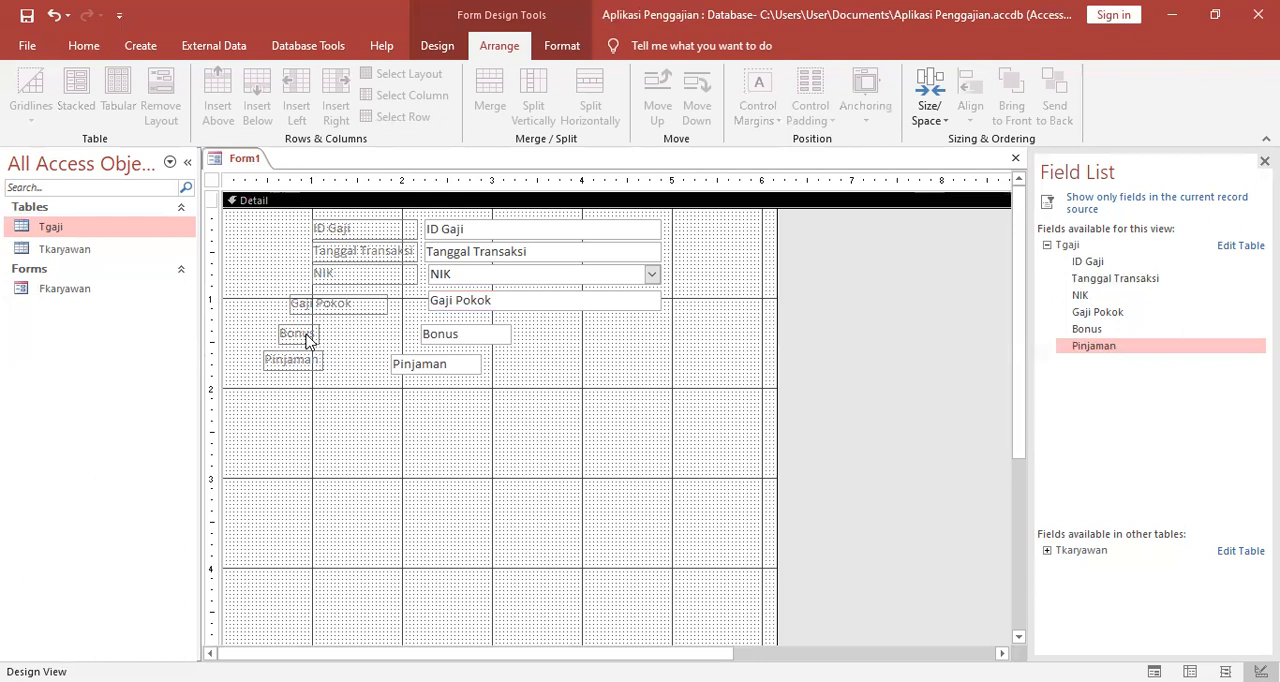
Move the Gaji Pokok label back to the 1-inch gridline under the NIK label.
left_click(306, 338)
left_click(306, 305)
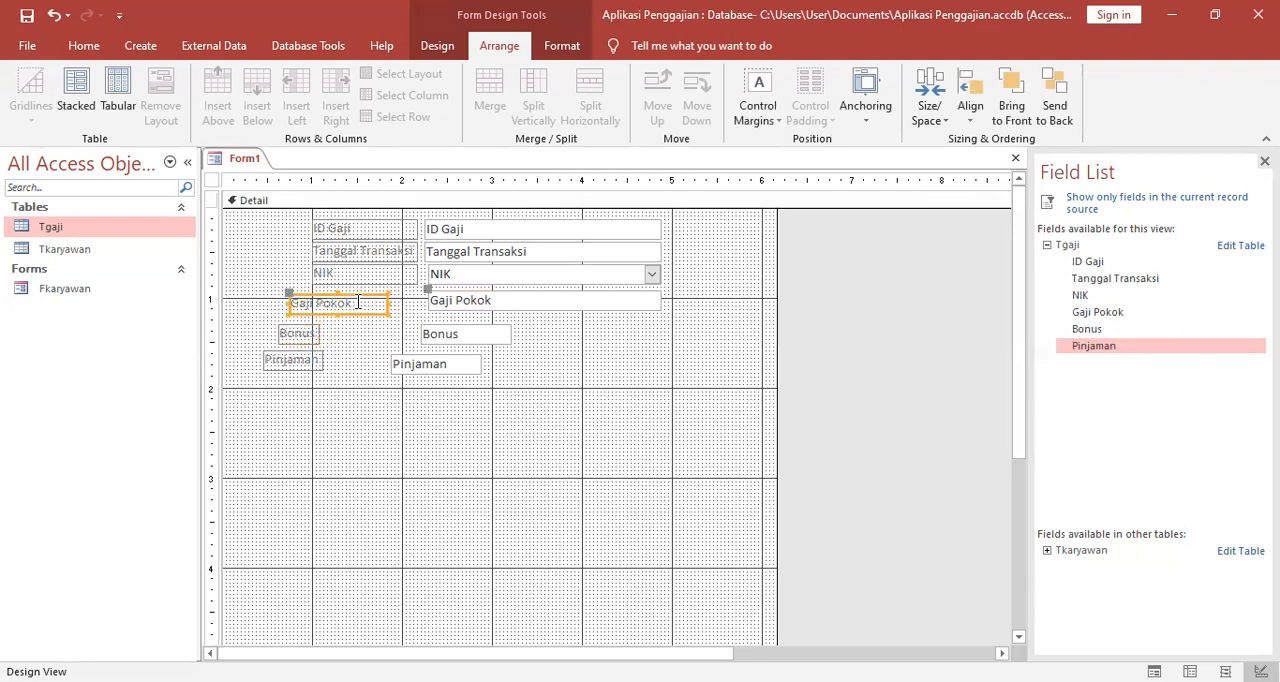
left_click_drag(368, 297, 390, 298)
left_click(360, 331)
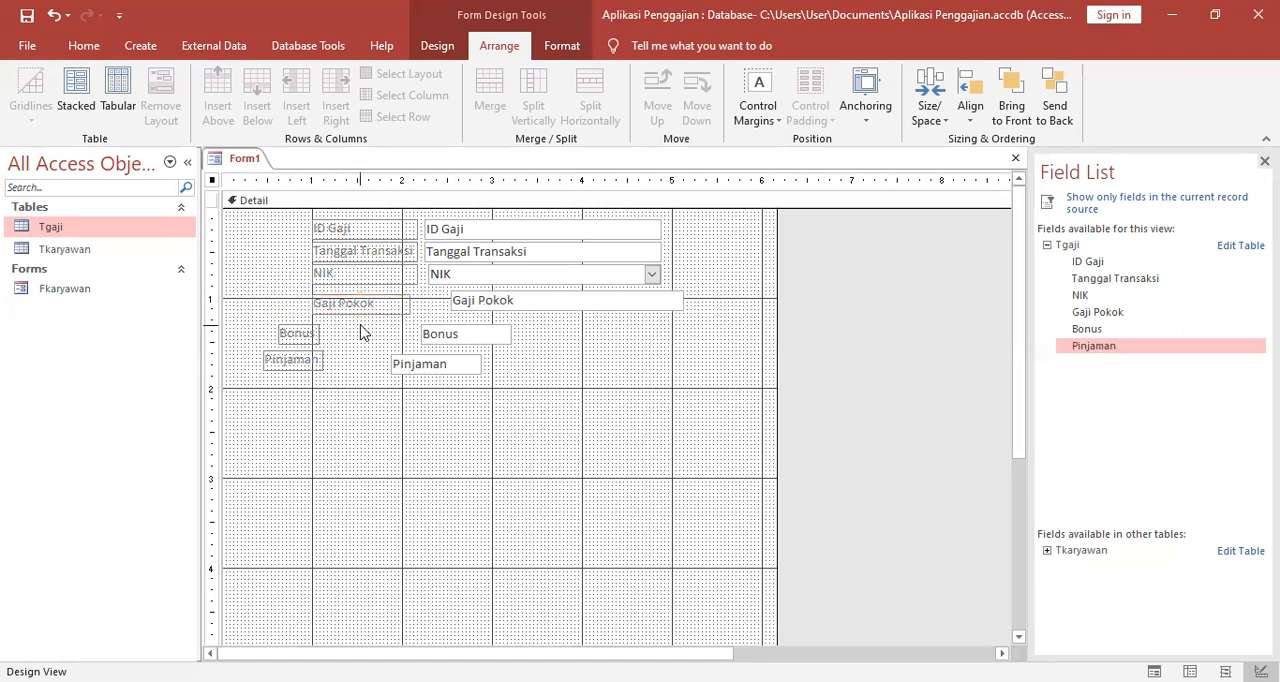
Reposition the Gaji Pokok text box level with its label, roughly under the NIK combo box.
left_click(455, 298)
left_click_drag(450, 290, 432, 298)
left_click(588, 357)
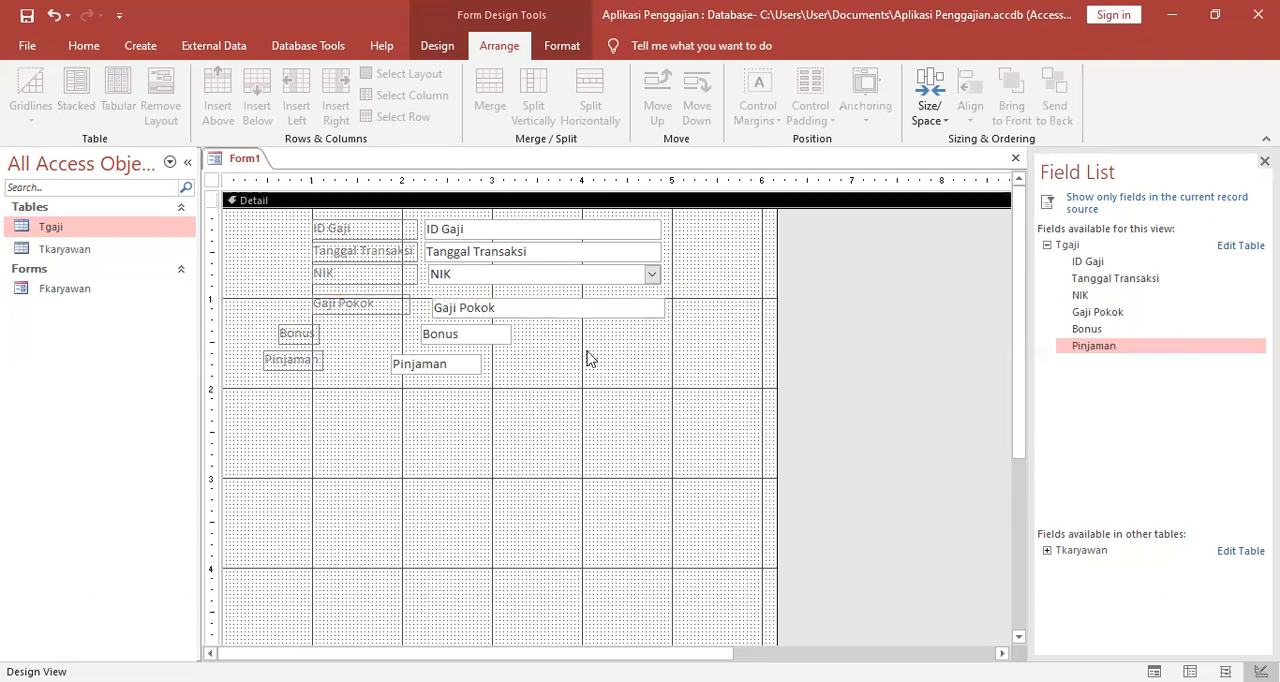
left_click(447, 297)
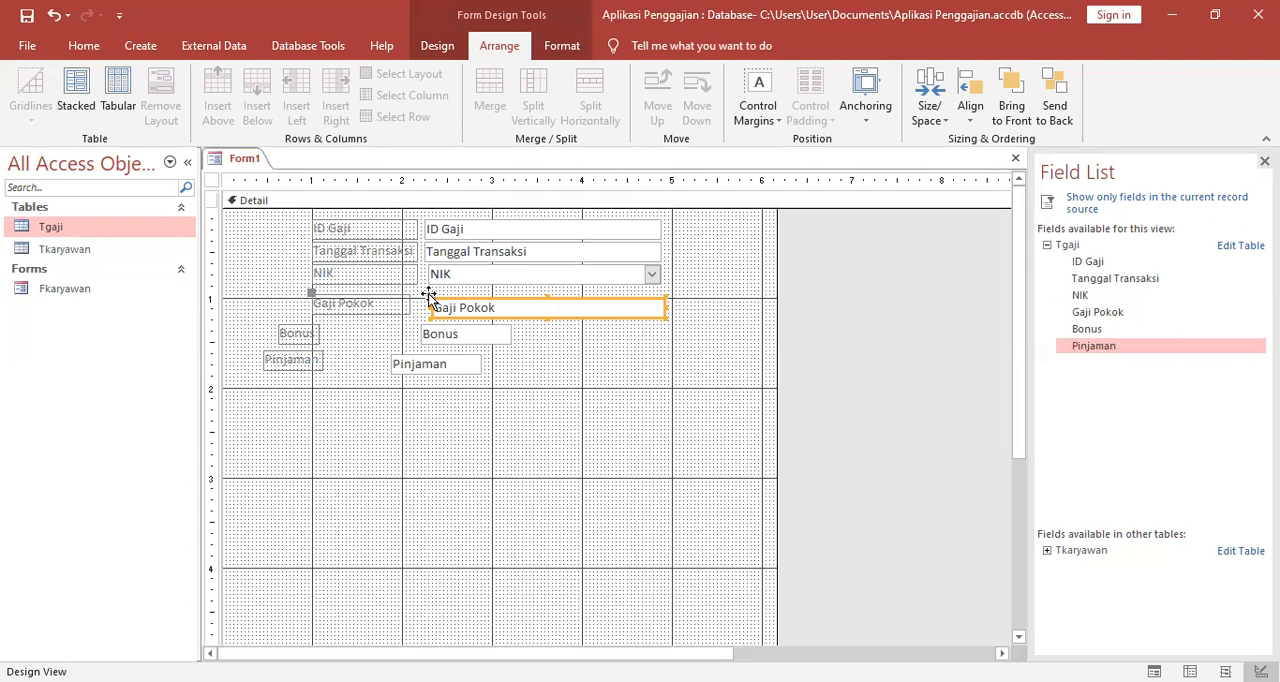
left_click_drag(426, 290, 428, 289)
left_click(533, 344)
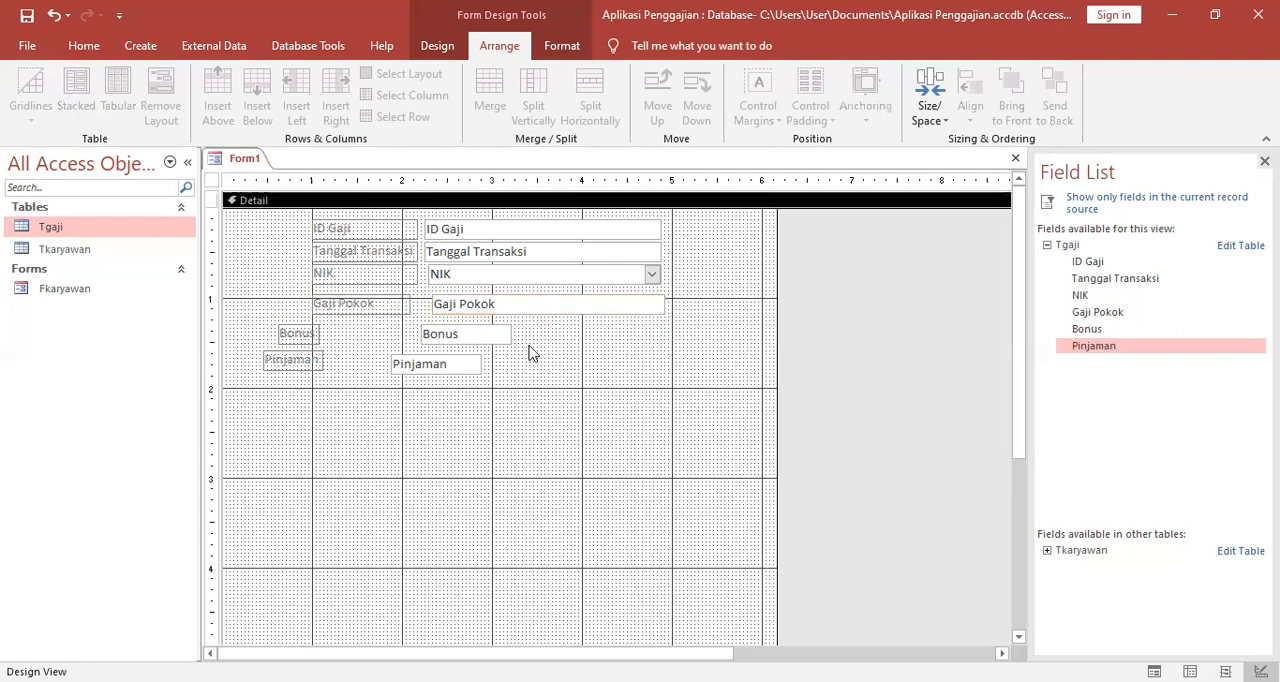
Move the Bonus label under the Gaji Pokok label and place the Bonus text box under the Gaji Pokok text box.
left_click(316, 337)
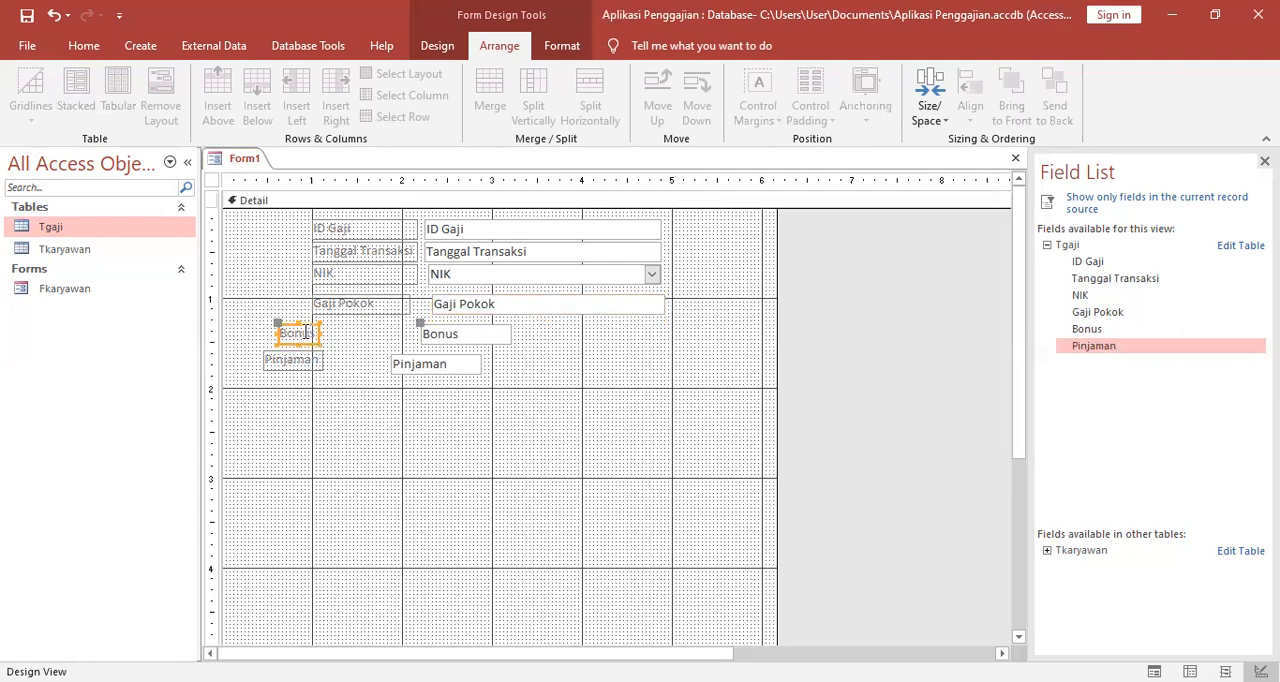
mouse_move(278, 324)
left_mouse_down()
mouse_move(320, 325)
mouse_move(310, 316)
left_mouse_up()
left_click(420, 337)
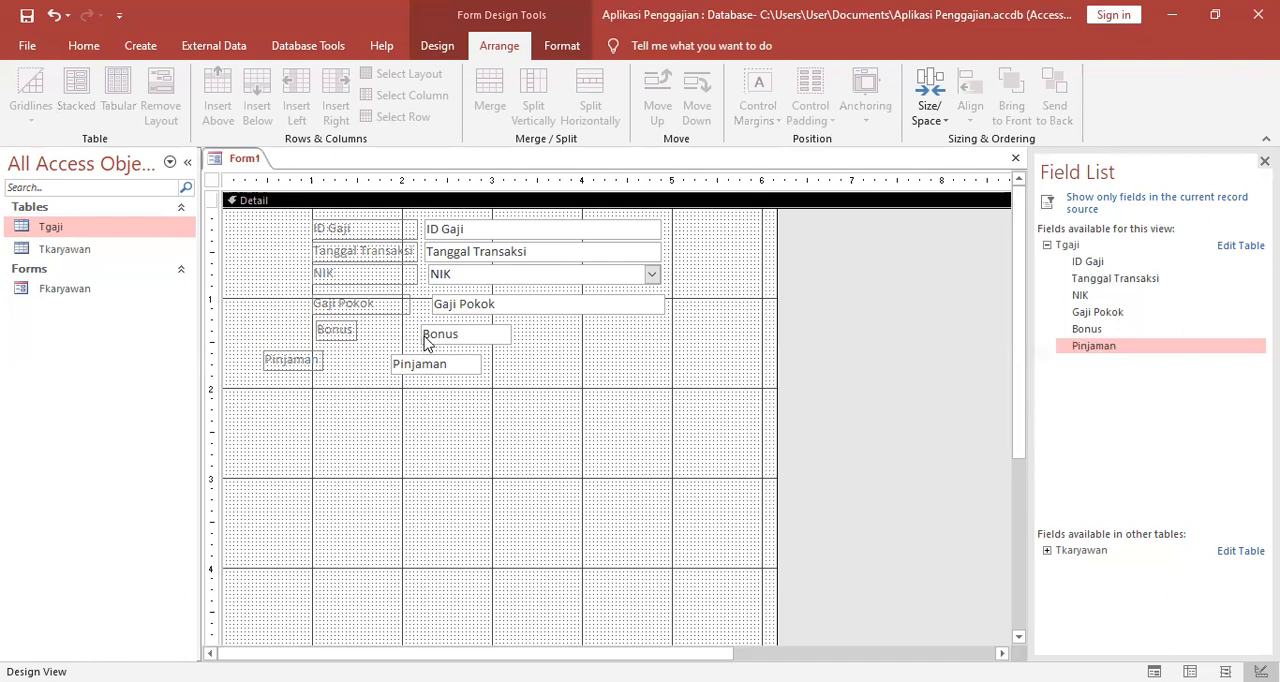
left_click(425, 341)
left_click_drag(421, 323, 428, 321)
left_click(587, 367)
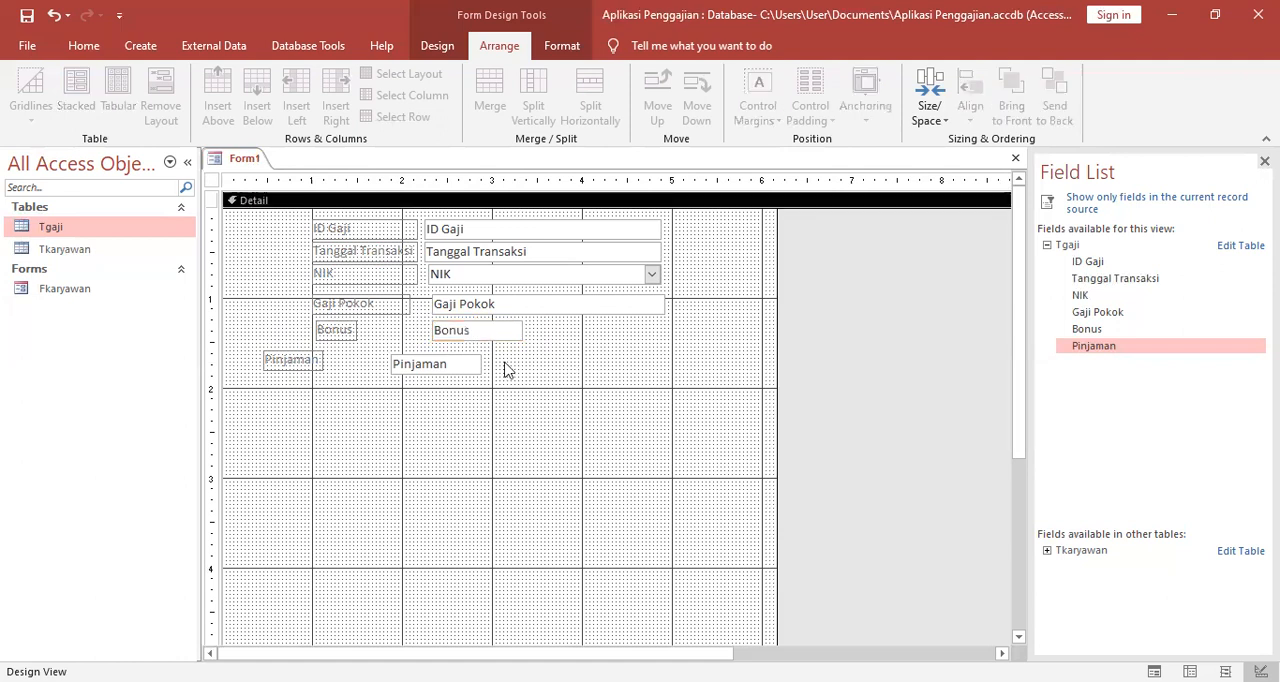
Widen the Bonus and Gaji Pokok labels to match the width of the labels above.
left_click(342, 329)
left_click_drag(357, 331, 418, 303)
left_click(404, 307)
left_click(368, 384)
Place the Pinjaman text box under the Bonus text box and widen both to end flush with the Gaji Pokok text box.
left_click(405, 363)
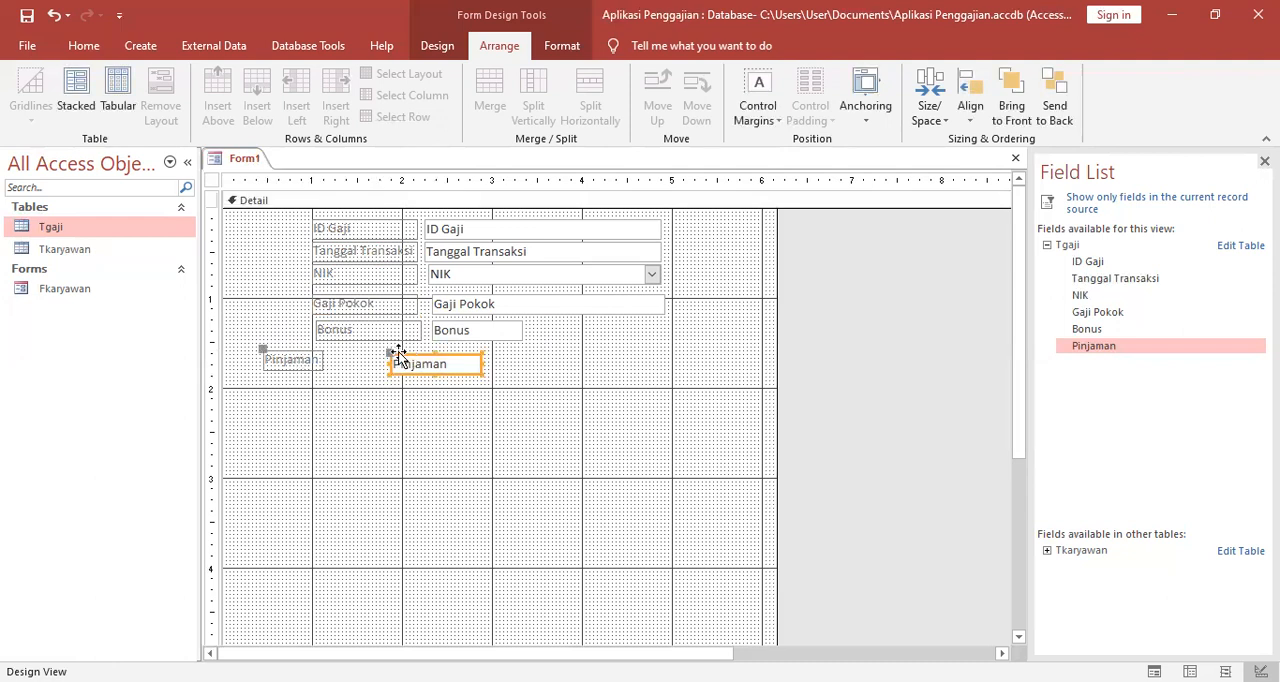
left_click_drag(388, 354, 434, 350)
left_click(486, 326)
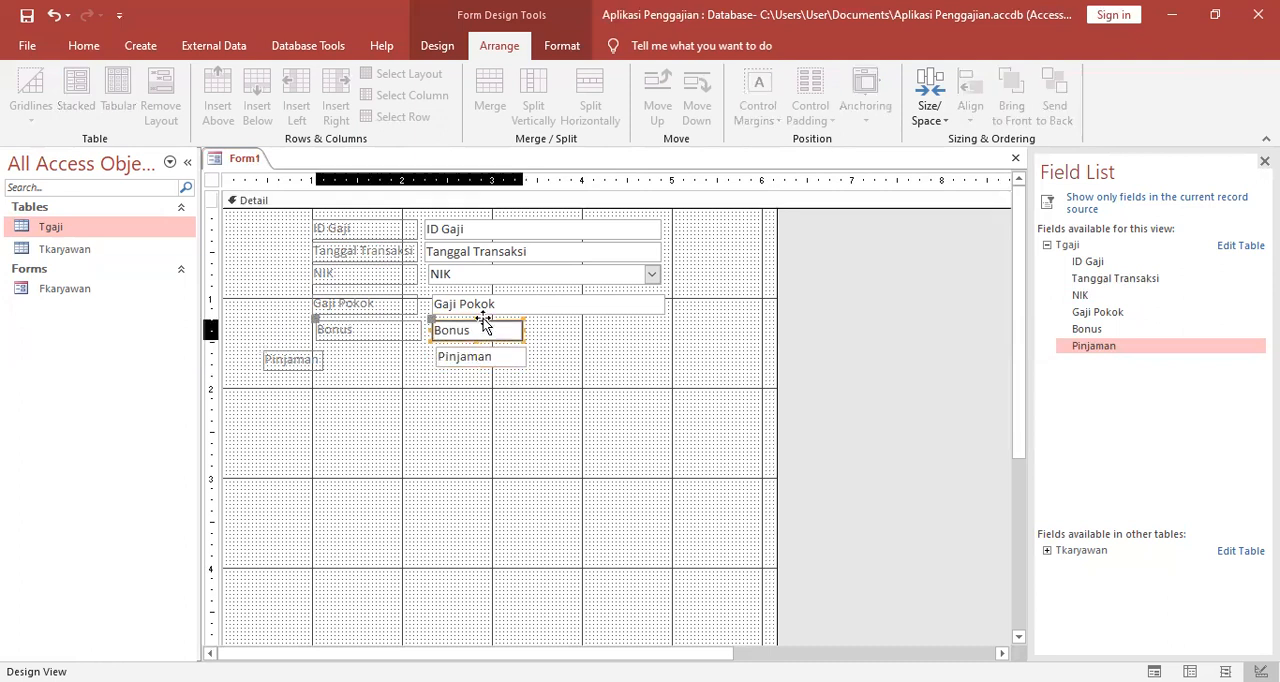
left_click_drag(519, 330, 662, 332)
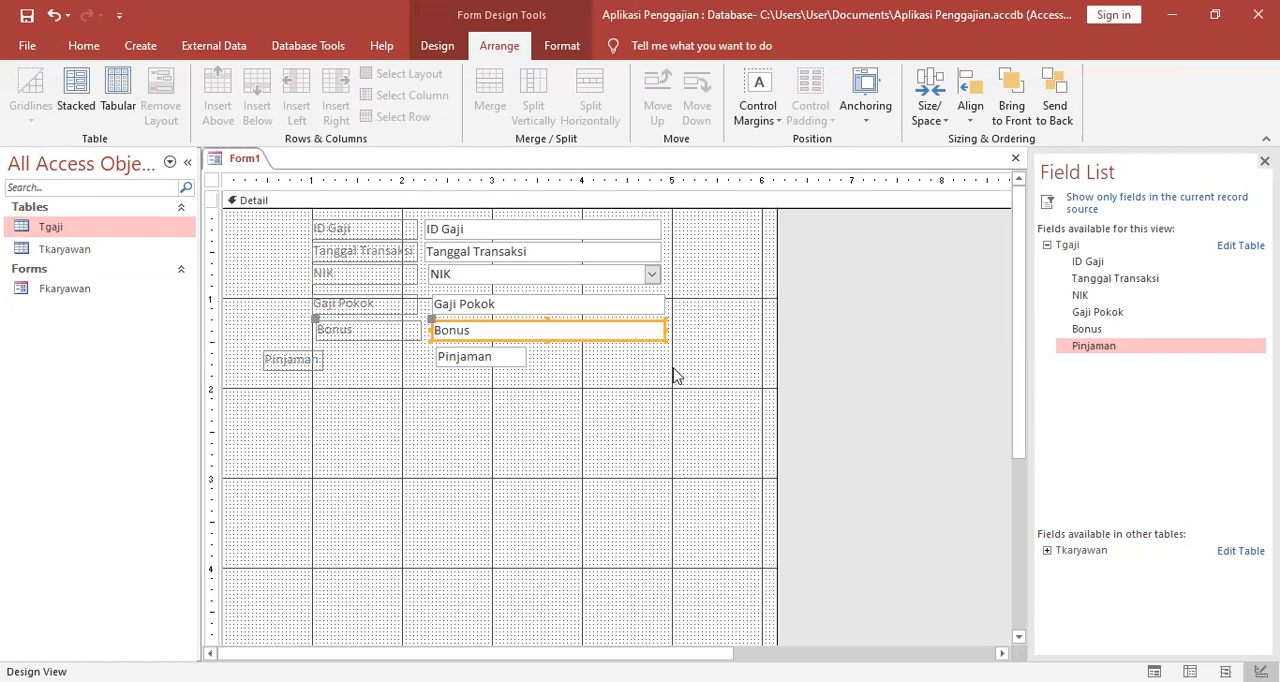
left_click(470, 356)
left_click_drag(436, 362, 431, 362)
left_click_drag(527, 358, 668, 376)
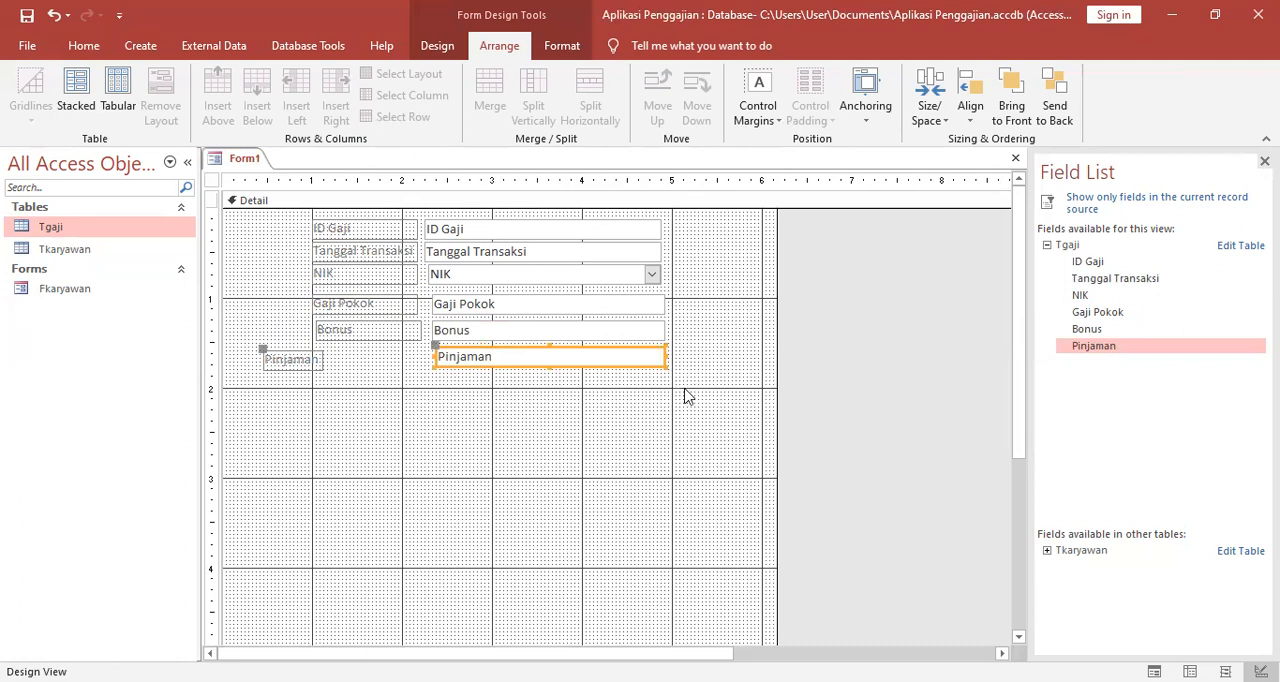
Move the Pinjaman label under the Bonus label and widen it to the same width.
left_click(300, 356)
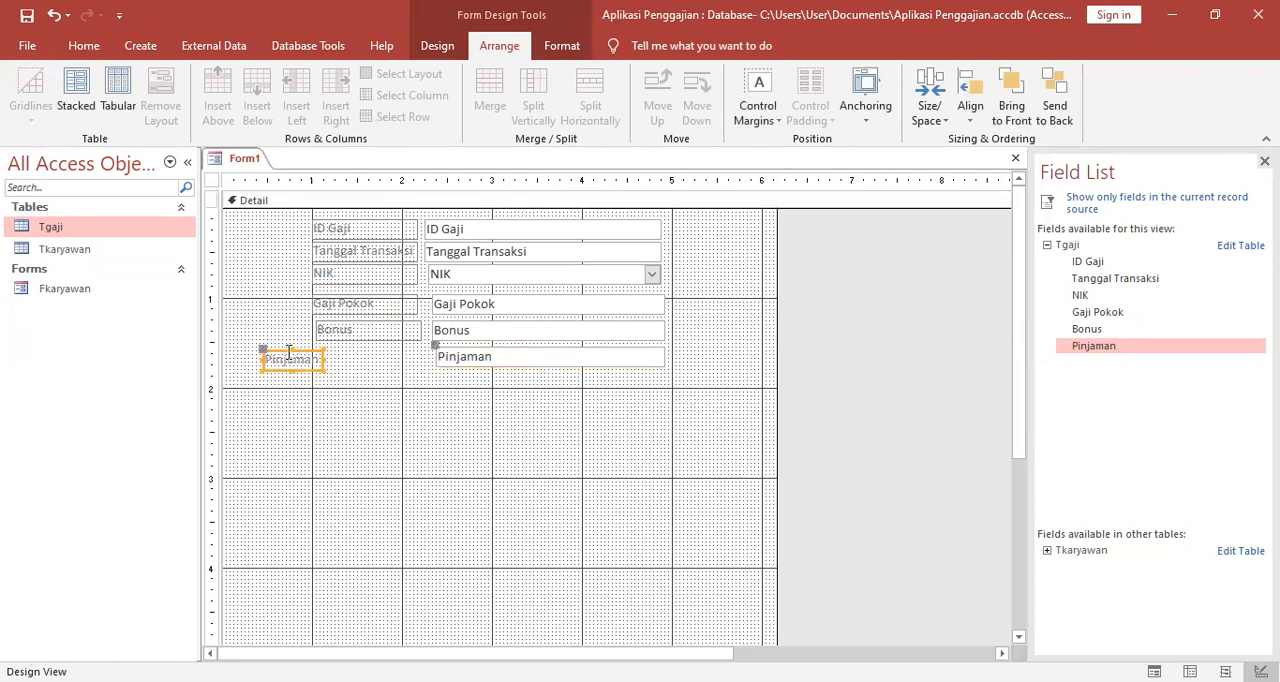
left_click_drag(260, 347, 421, 360)
left_click(476, 417)
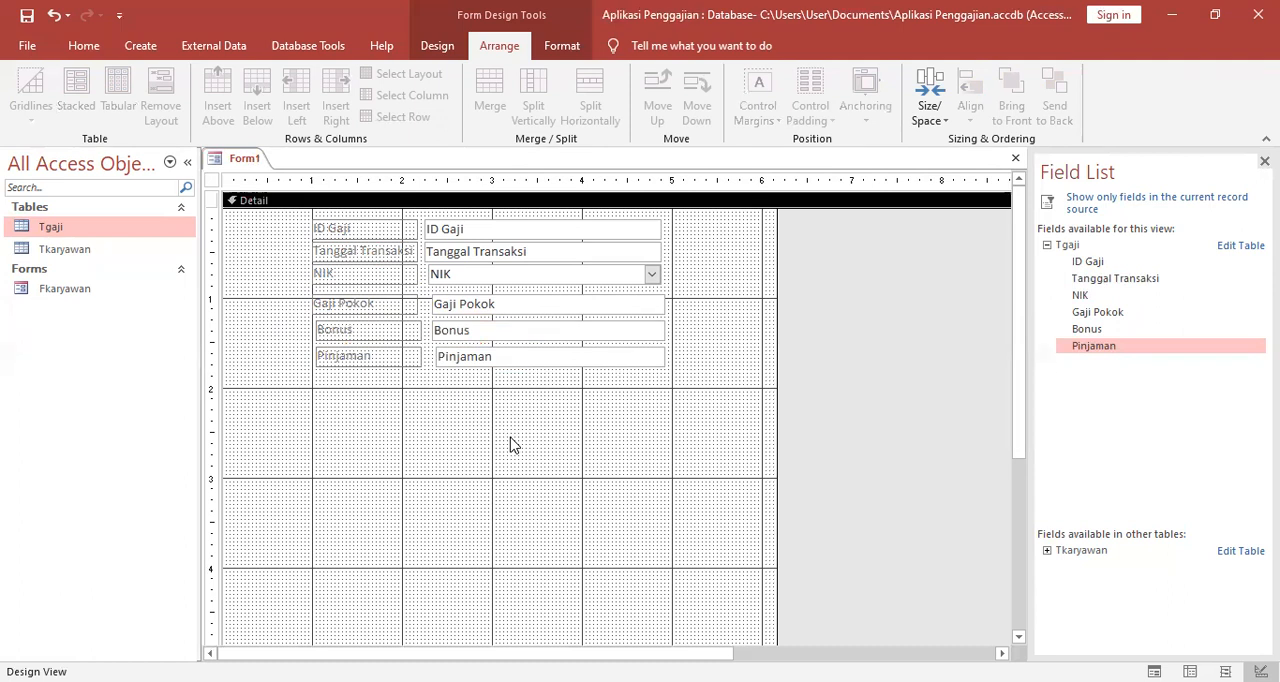
left_click(328, 190)
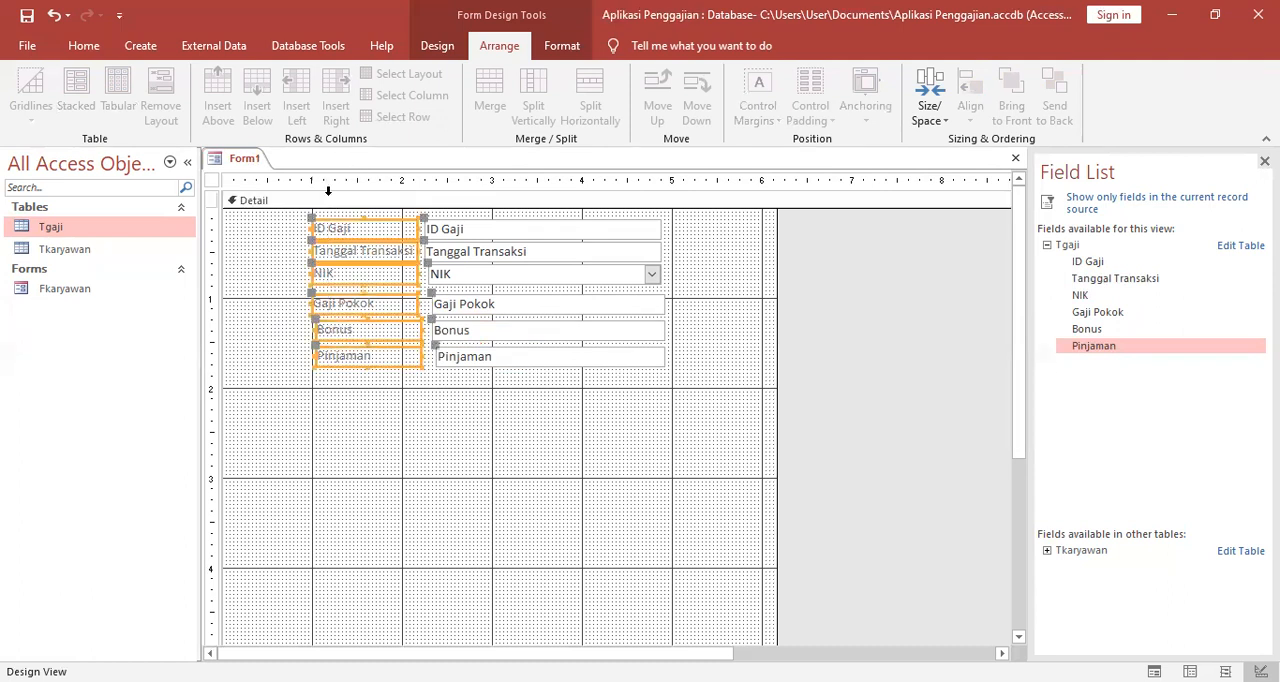
left_click(486, 226)
left_click(555, 416)
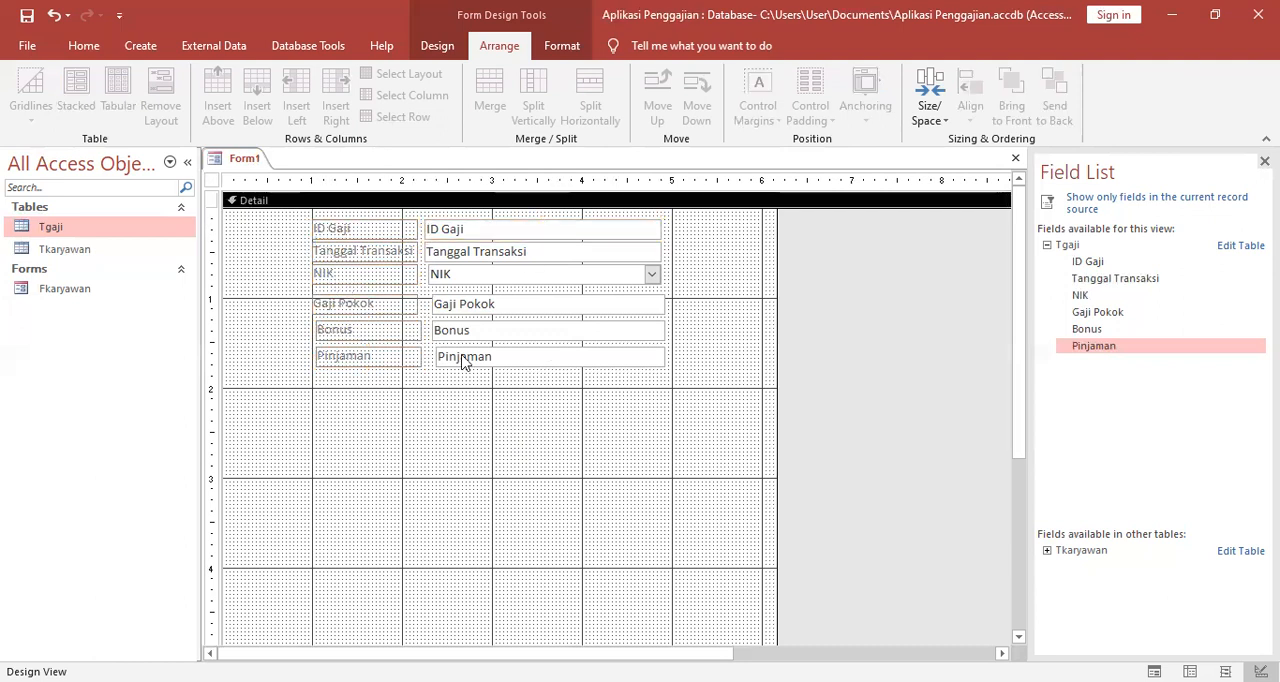
Preview the salary form in Form View to check its layout and return it to Design View.
right_click(233, 163)
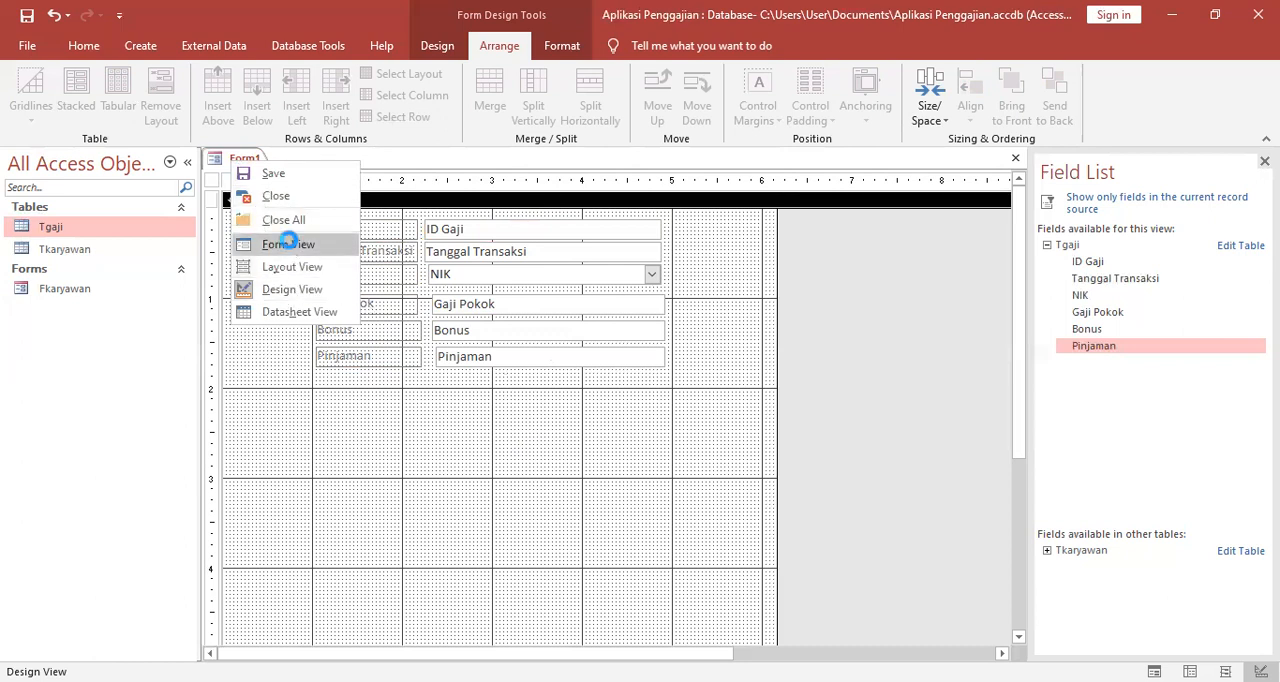
left_click(289, 246)
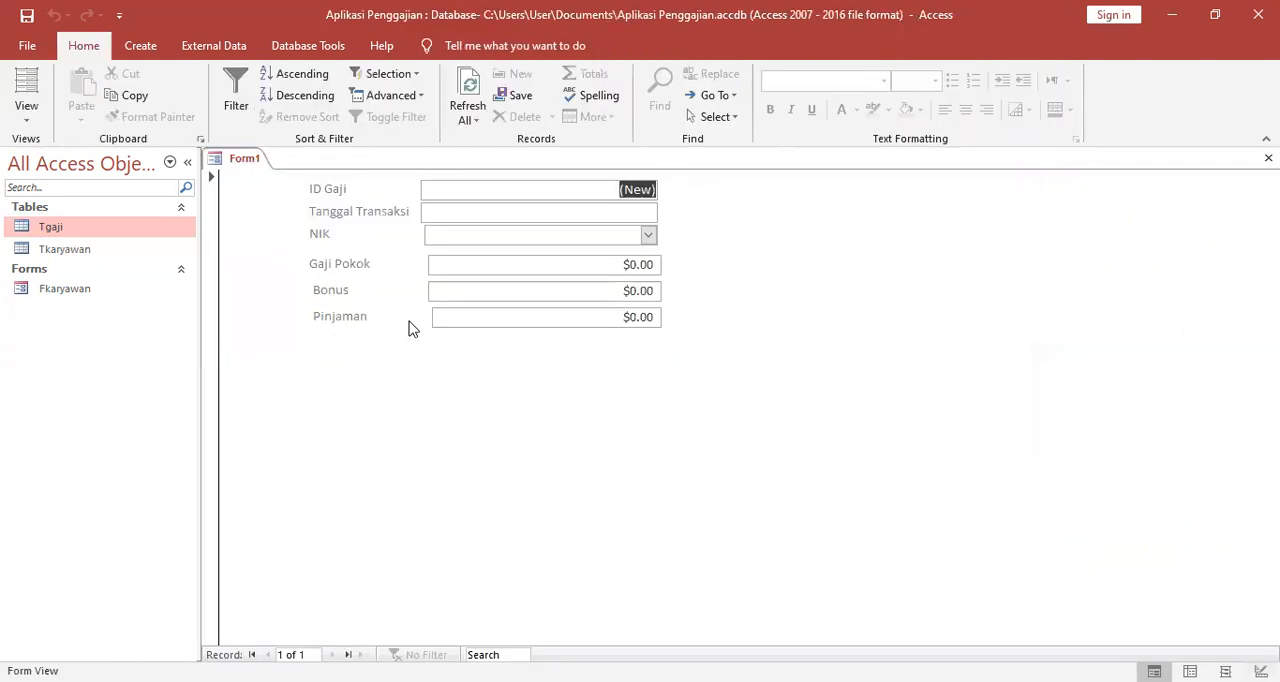
right_click(240, 163)
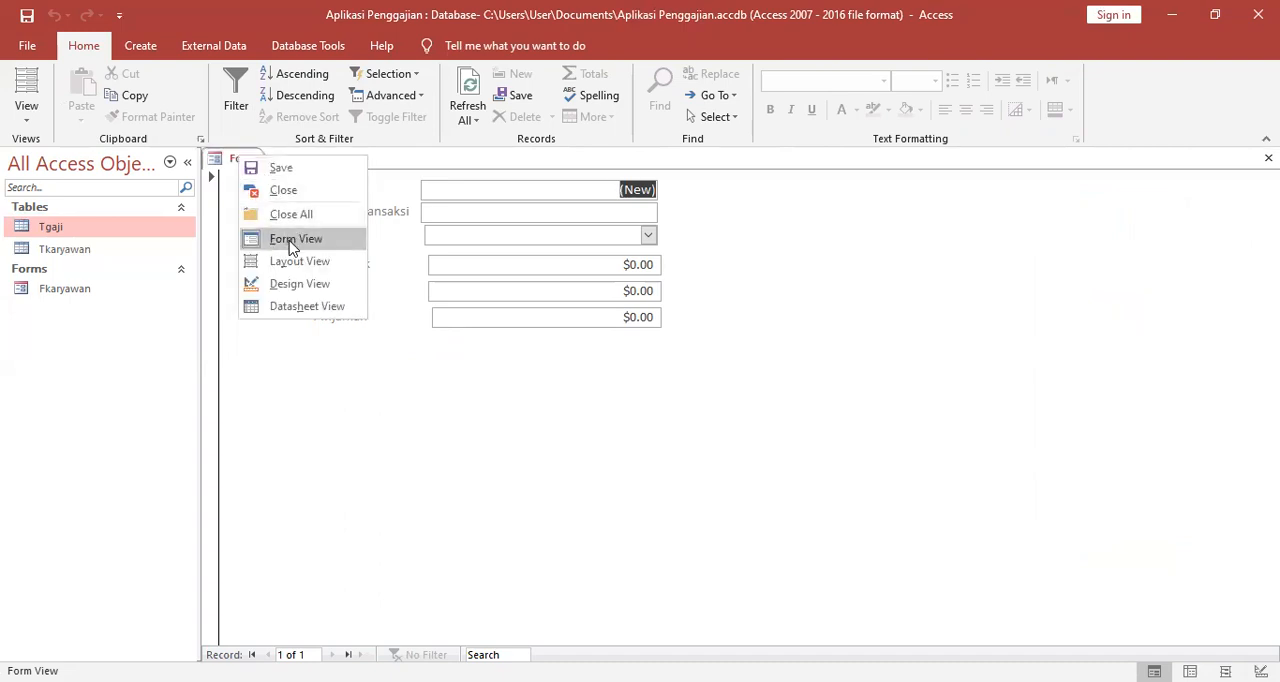
left_click(311, 285)
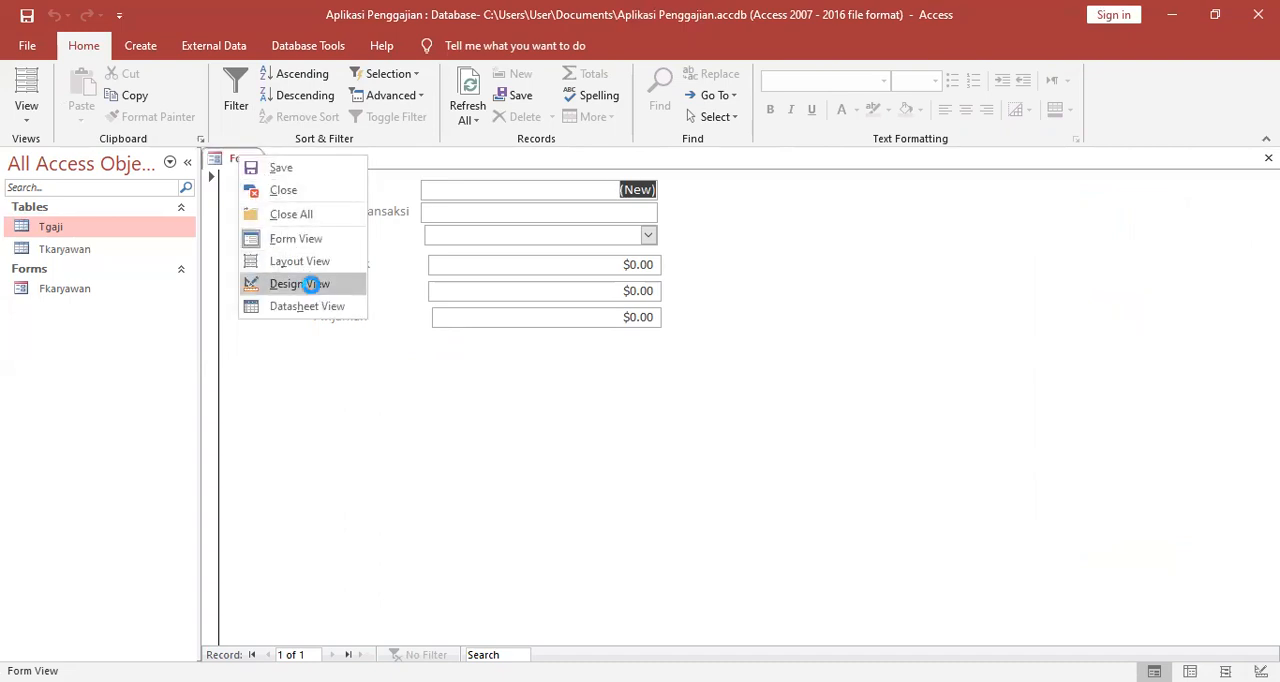
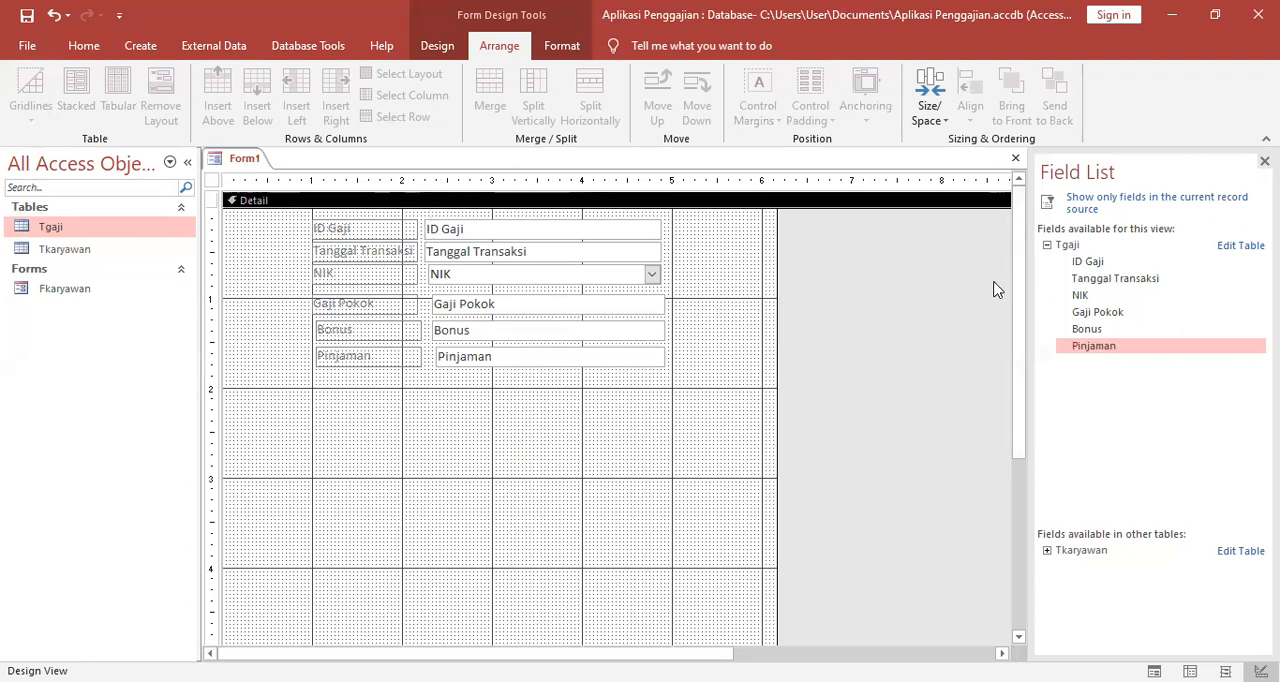
Save the new salary form under the name F Gaji and close it.
right_click(237, 165)
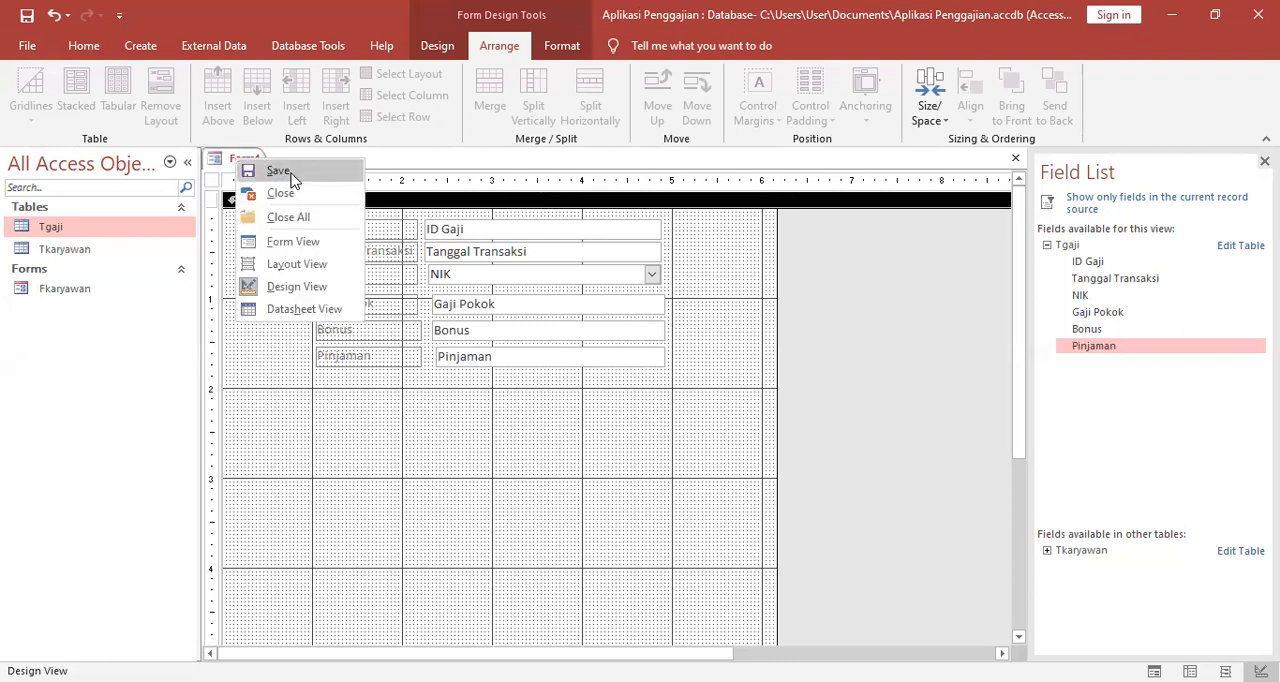
left_click(280, 171)
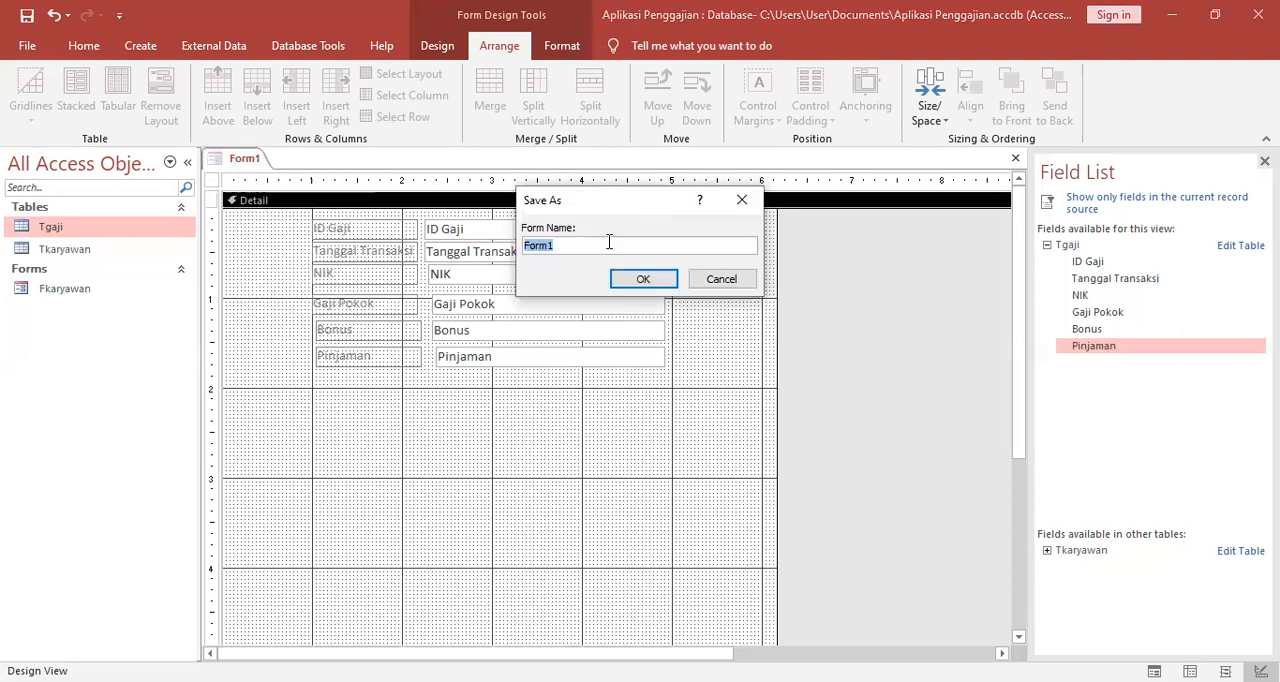
type("F Gaji")
left_click(640, 281)
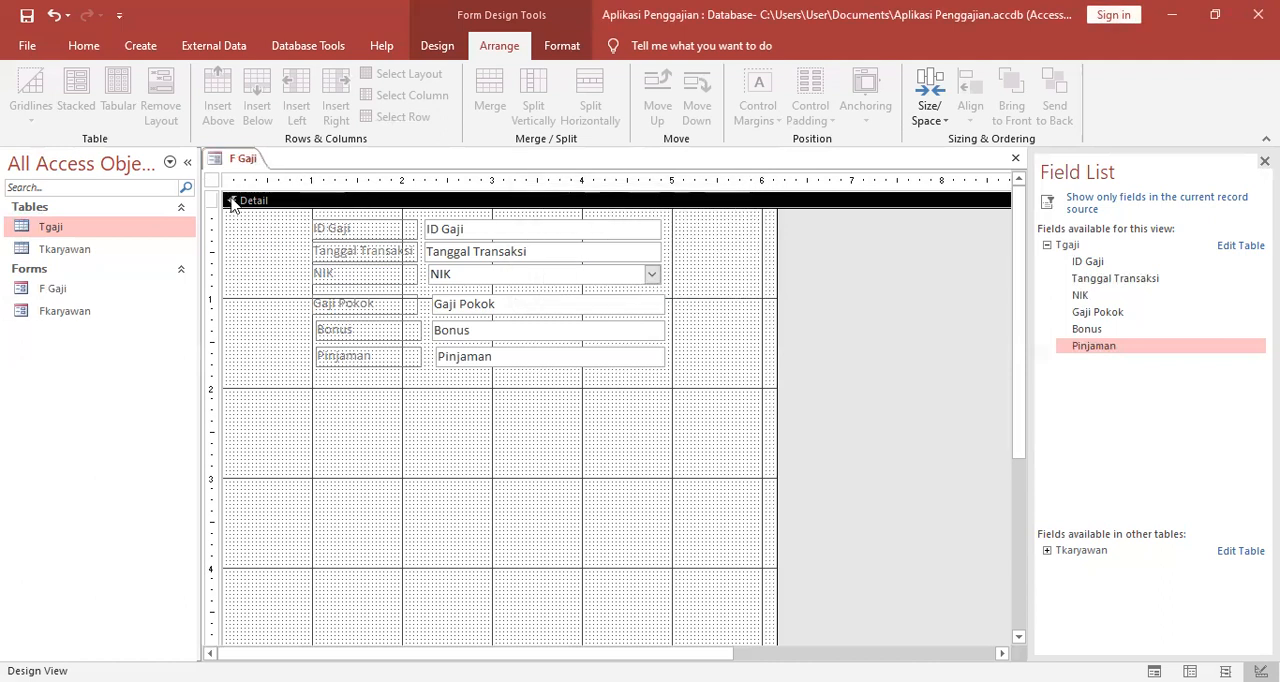
left_click(294, 190)
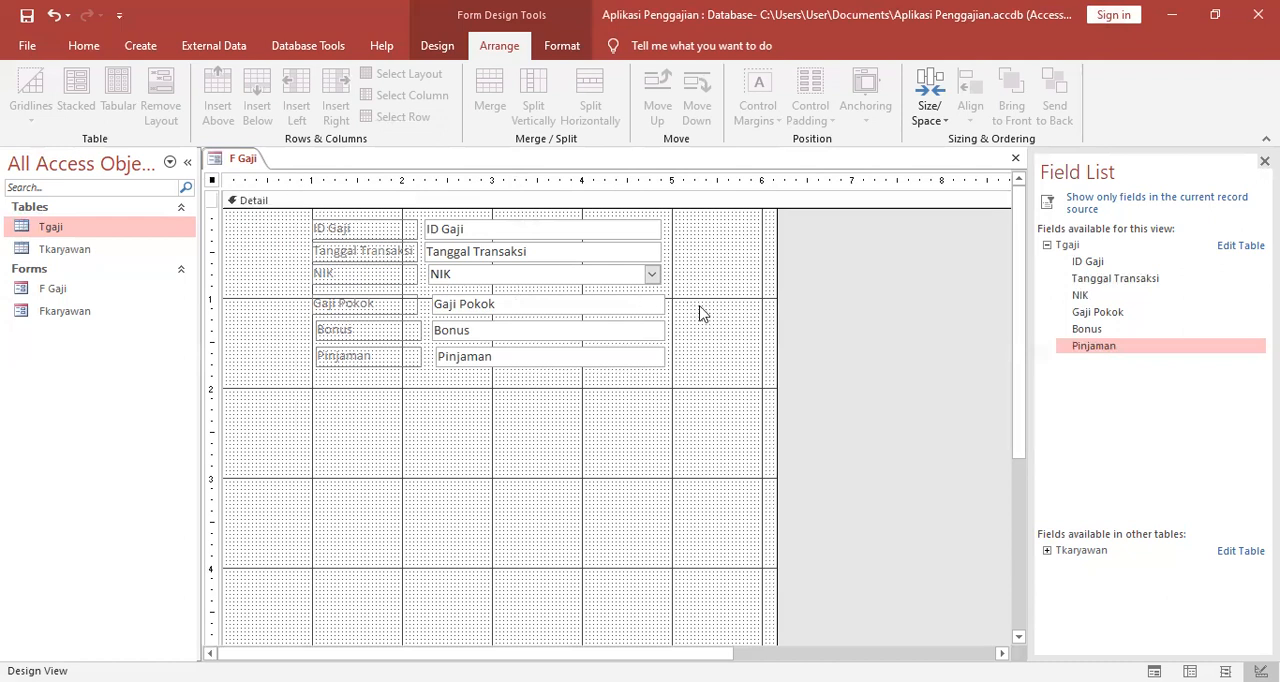
left_click(735, 320)
left_click_drag(1016, 430, 1044, 310)
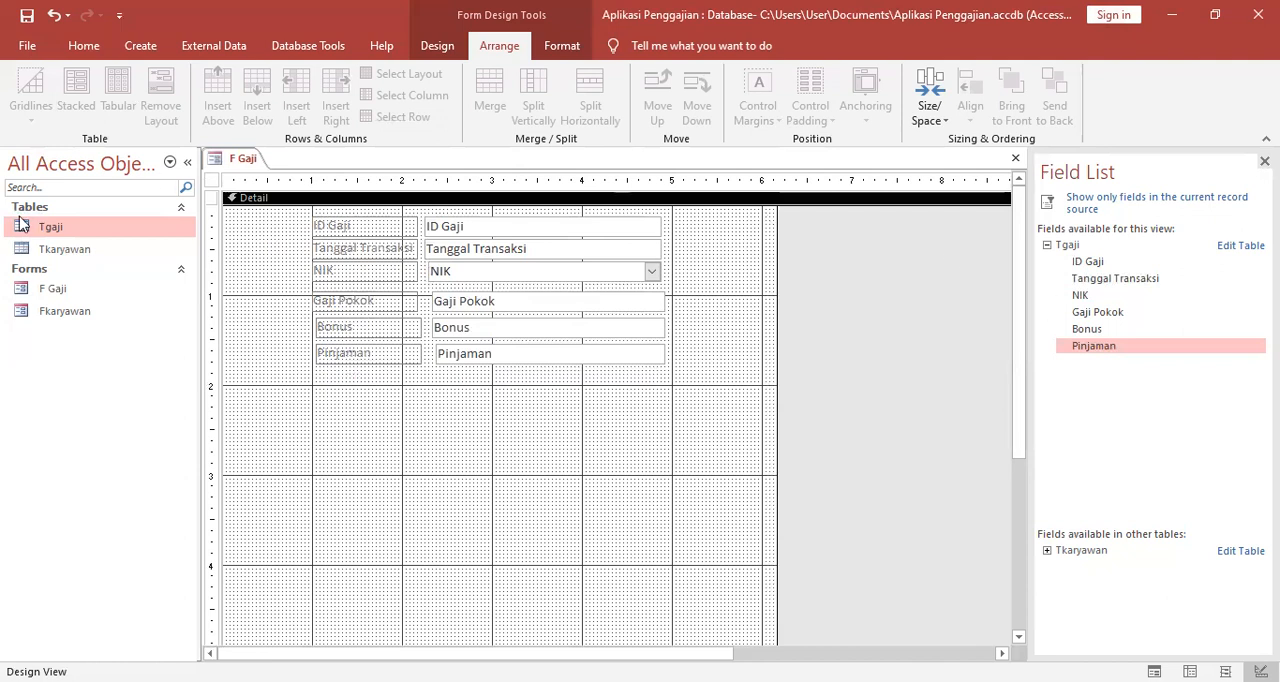
left_click(53, 289)
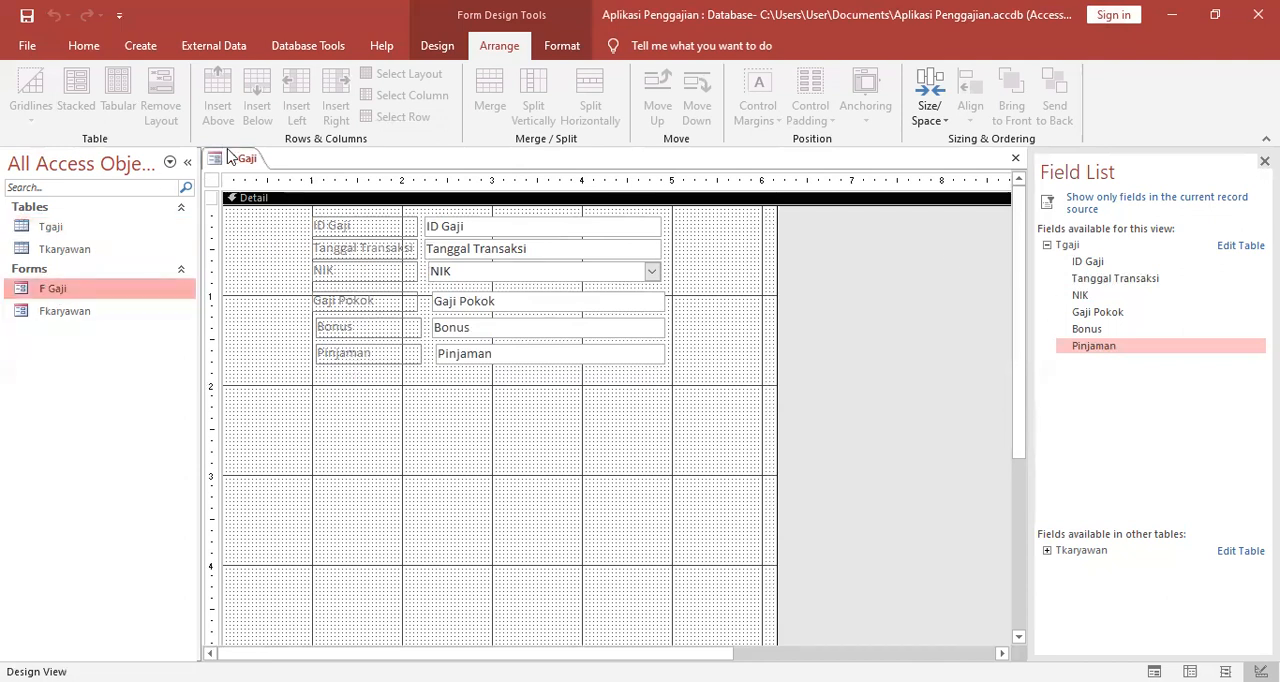
right_click(228, 157)
left_click(283, 190)
In the Fkaryawan form, enter an employee's NIK, name, telephone and address, with Jenis Kelamin L.
left_click(77, 313)
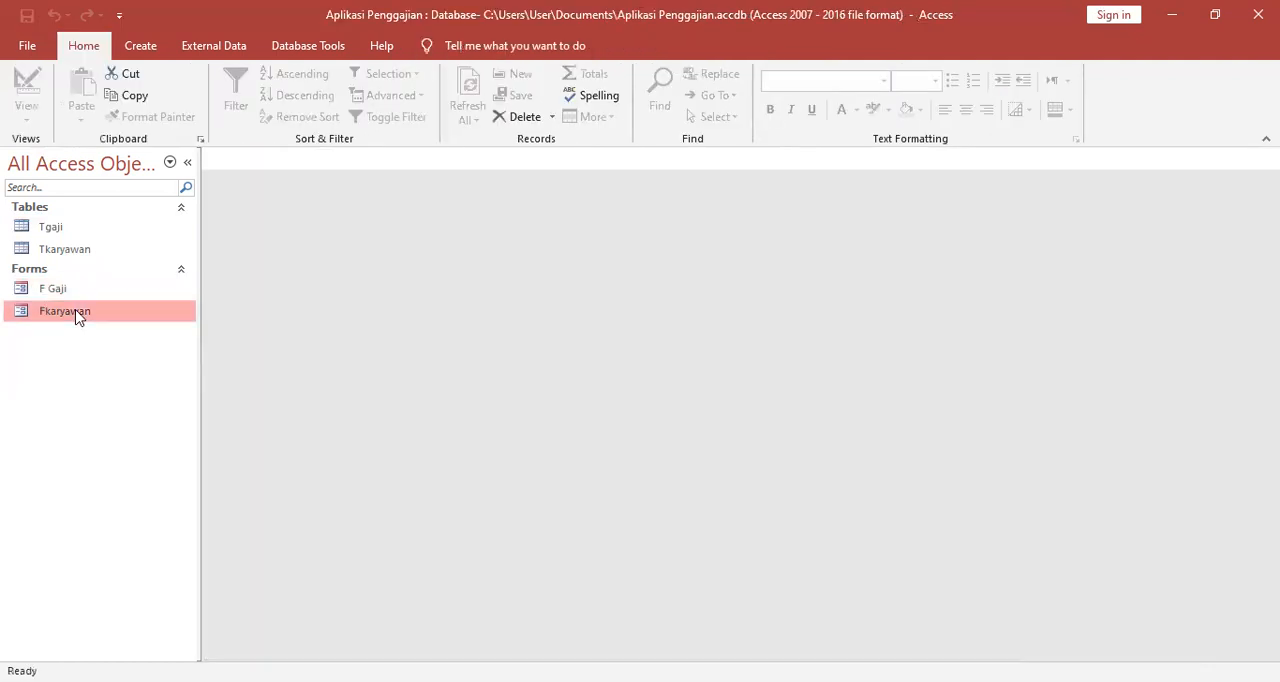
double_click(77, 313)
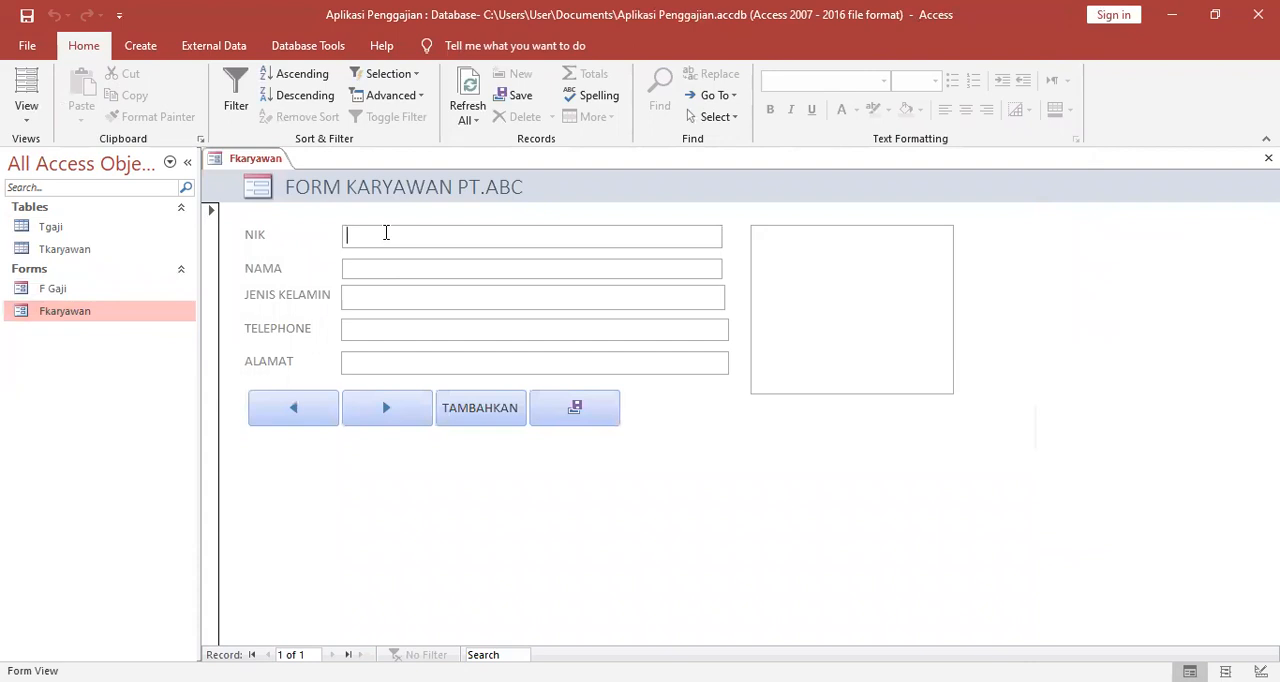
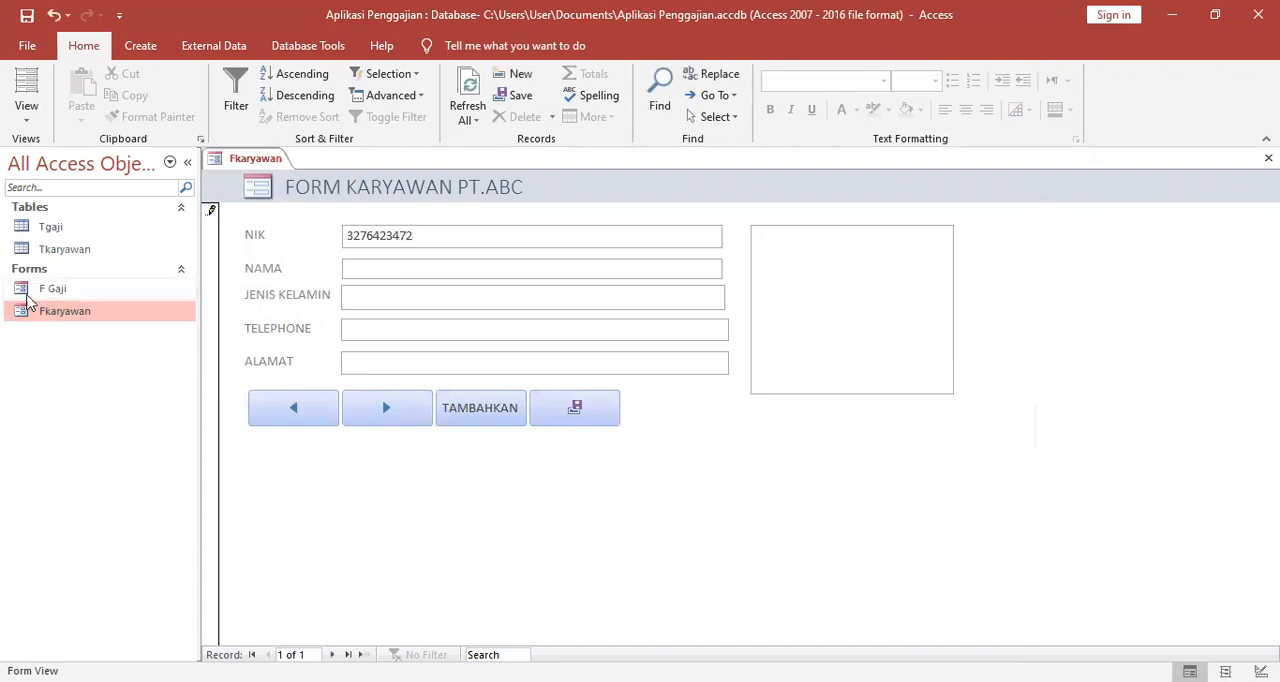
left_click(355, 269)
type("Suparman")
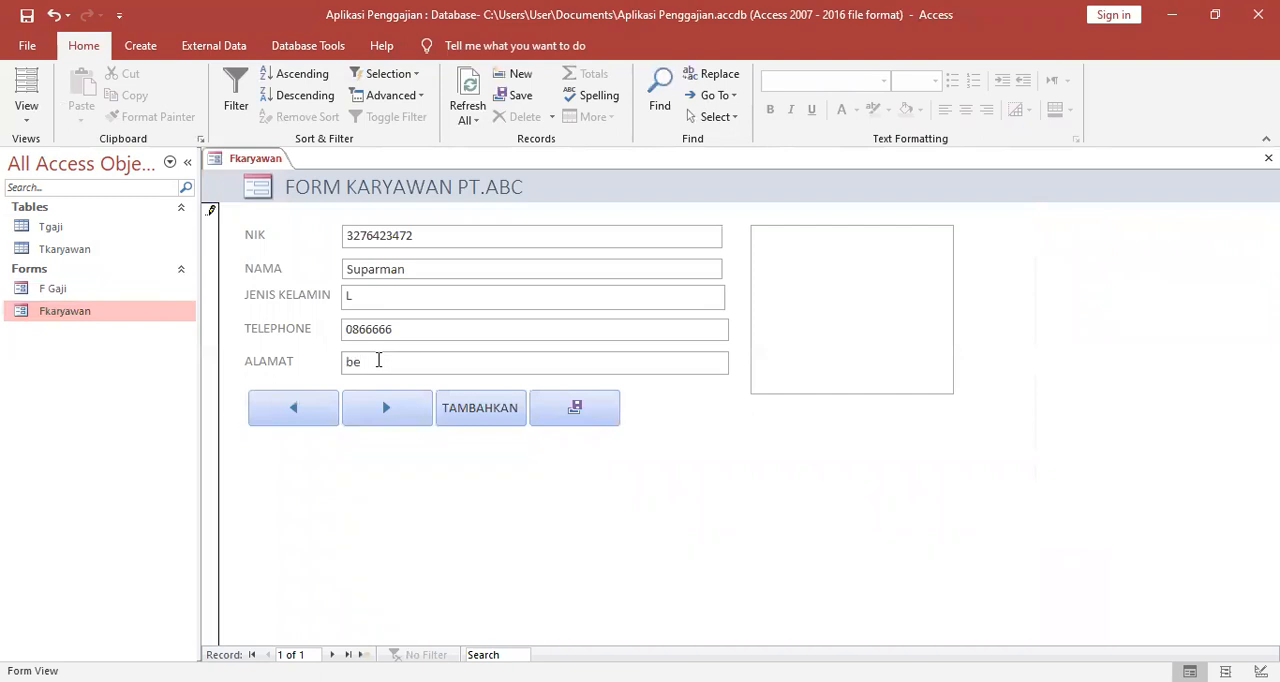
key("BackSpace")
key("BackSpace")
type("Bekasi")
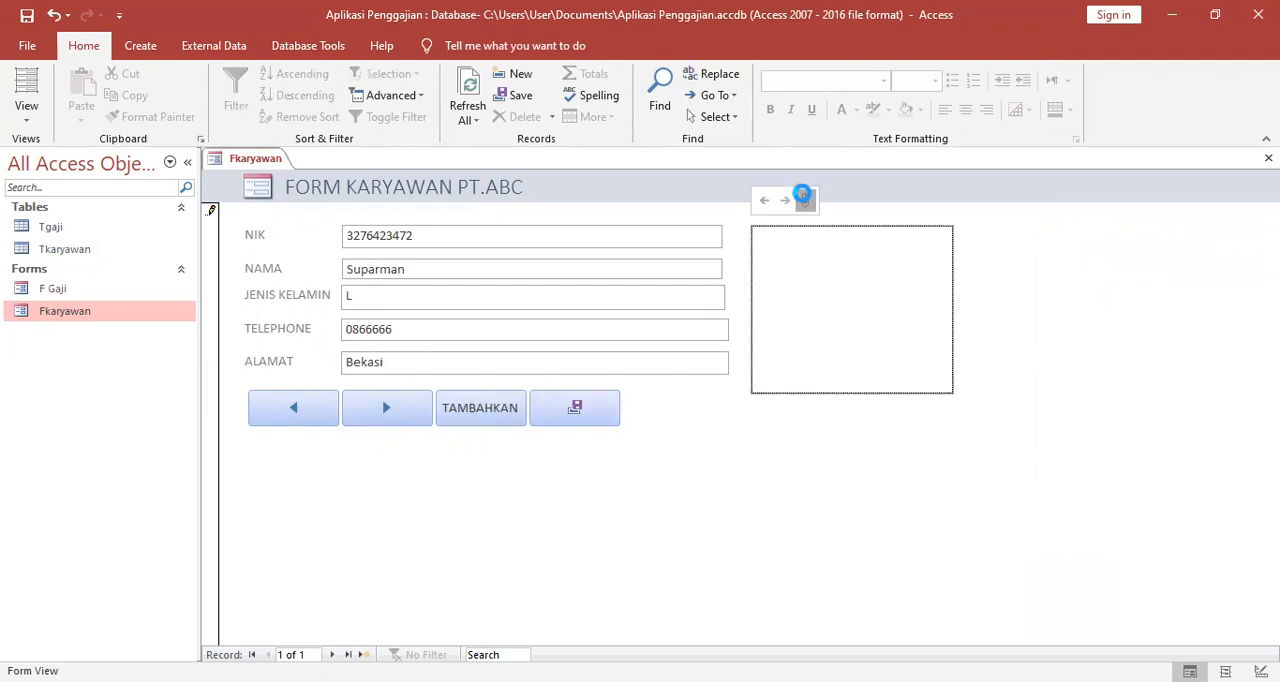
Attach the first kisspng-cruise-ship-clip-art picture from the Pictures folder to the employee record and save the record.
left_click(803, 196)
left_click(790, 293)
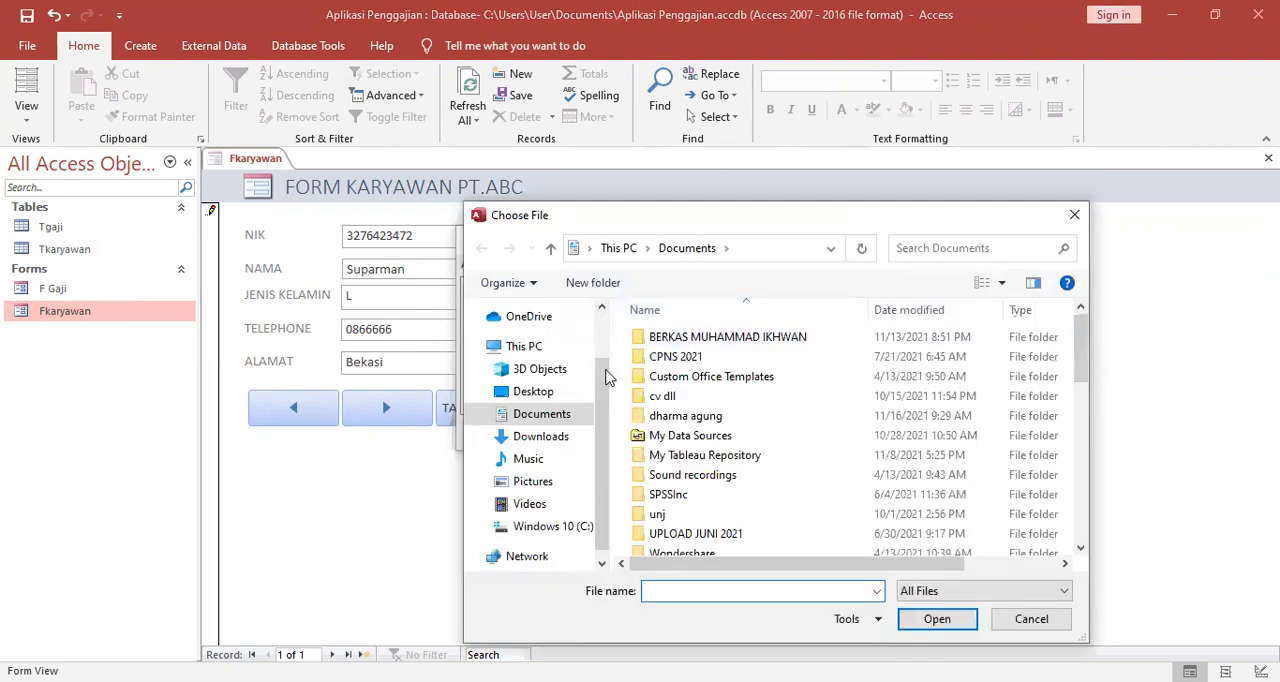
left_click(549, 485)
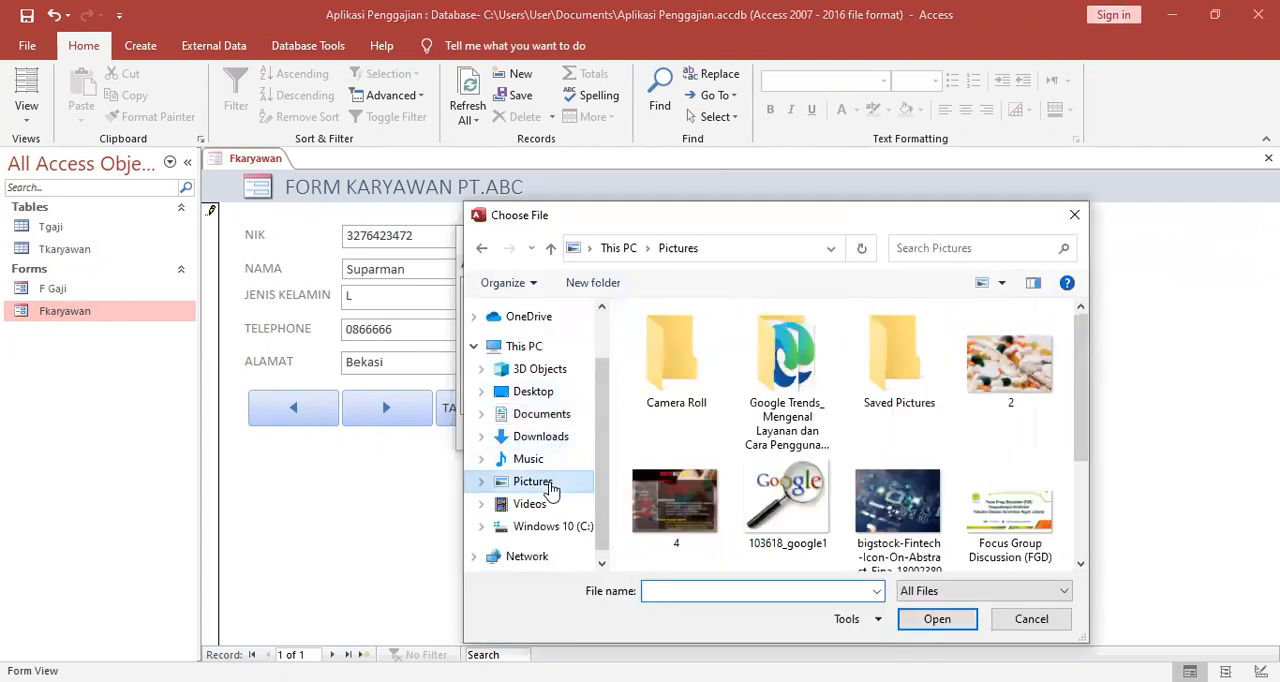
left_click(778, 510)
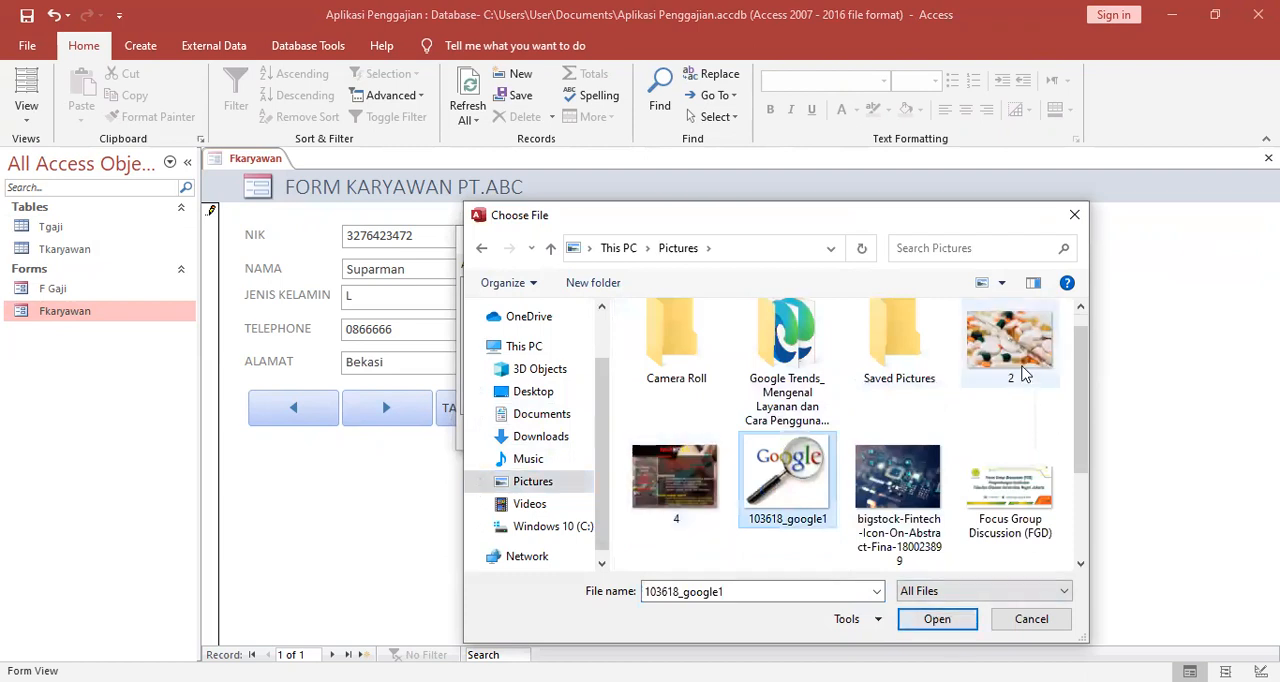
scroll(987, 414, "down", 2)
left_click(790, 485)
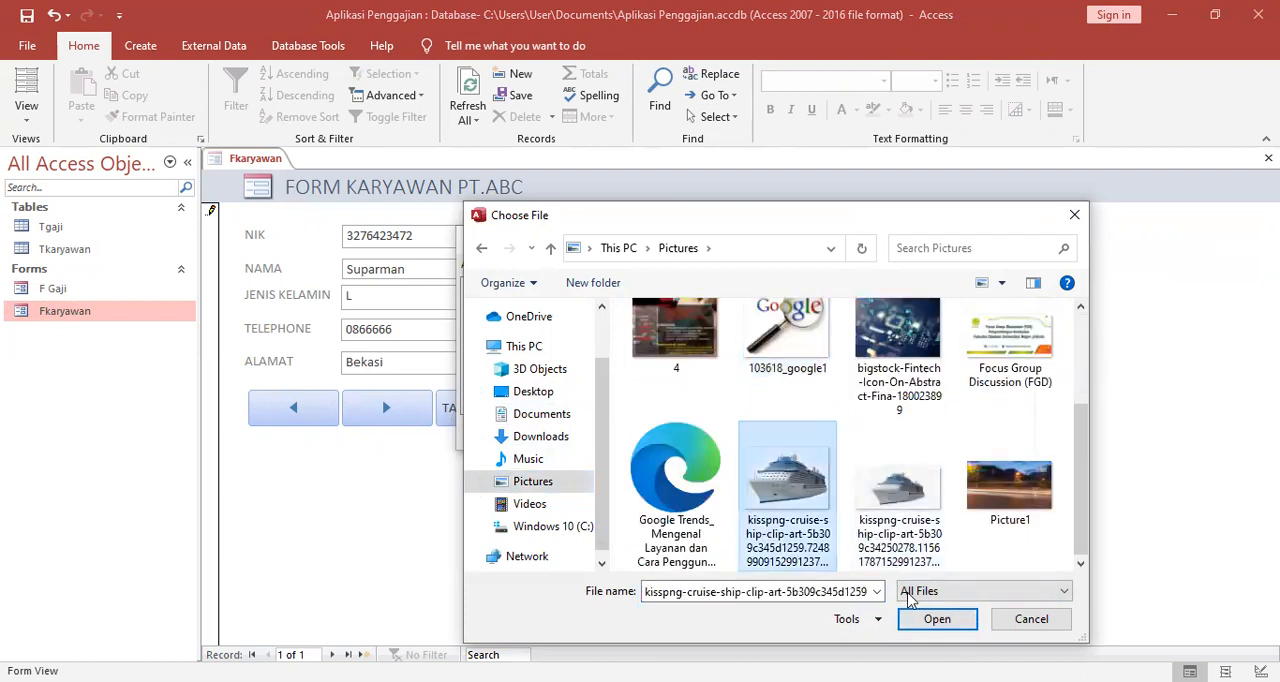
left_click(937, 621)
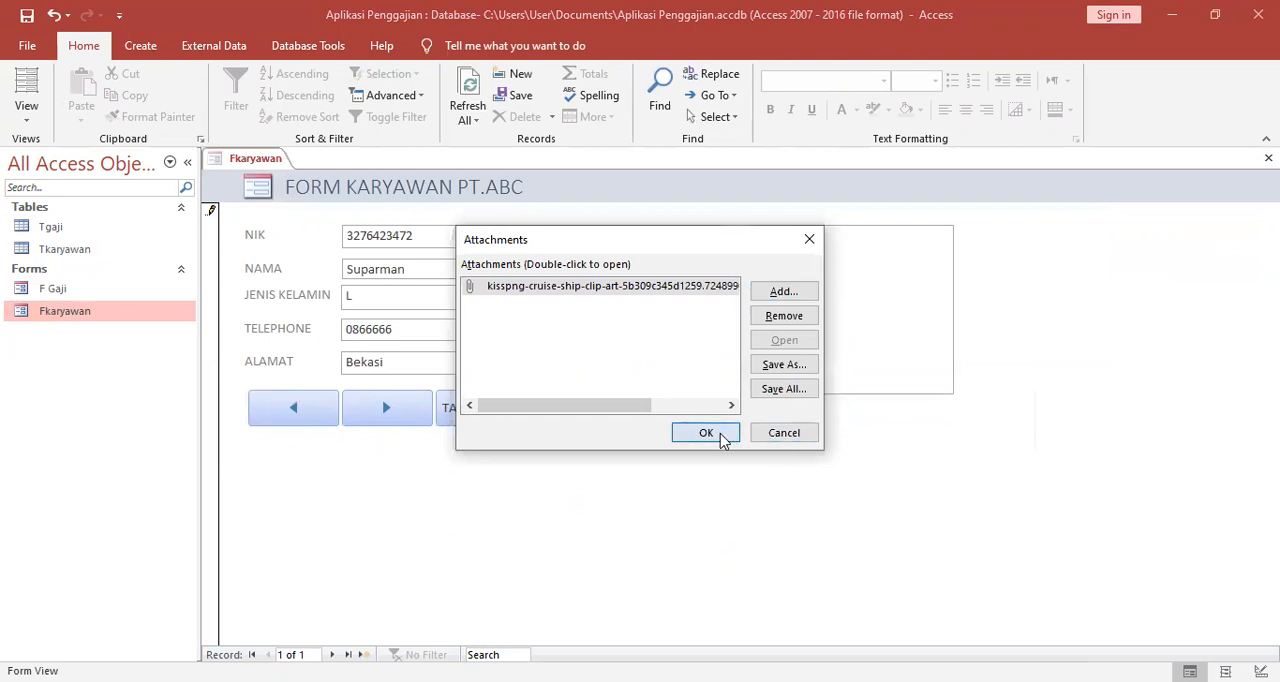
left_click(722, 434)
left_click(575, 414)
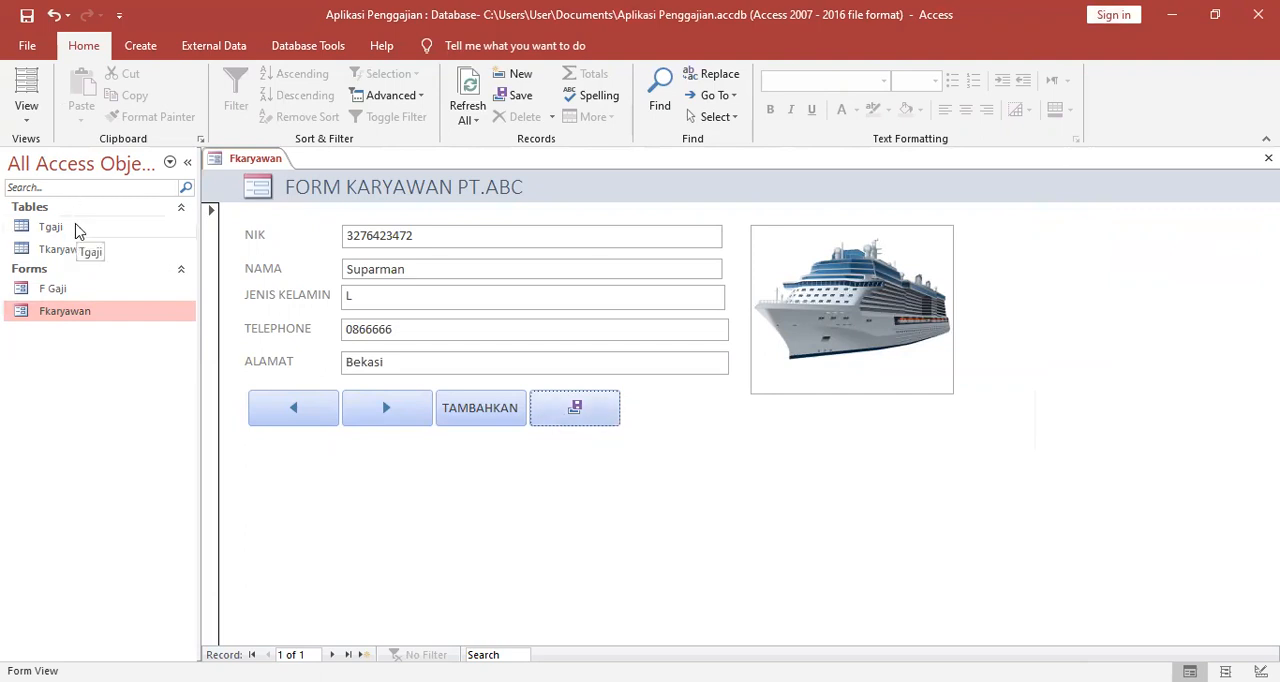
Check the saved employee record in the Tkaryawan table and close the table.
double_click(60, 250)
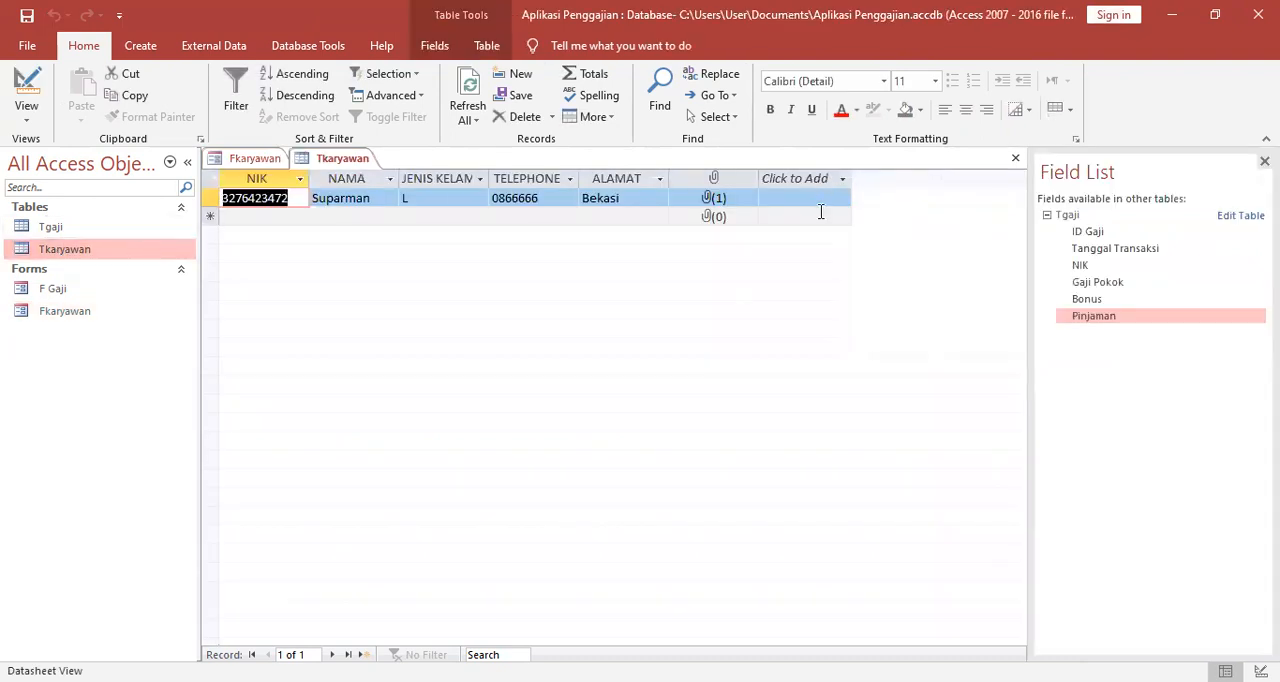
right_click(343, 163)
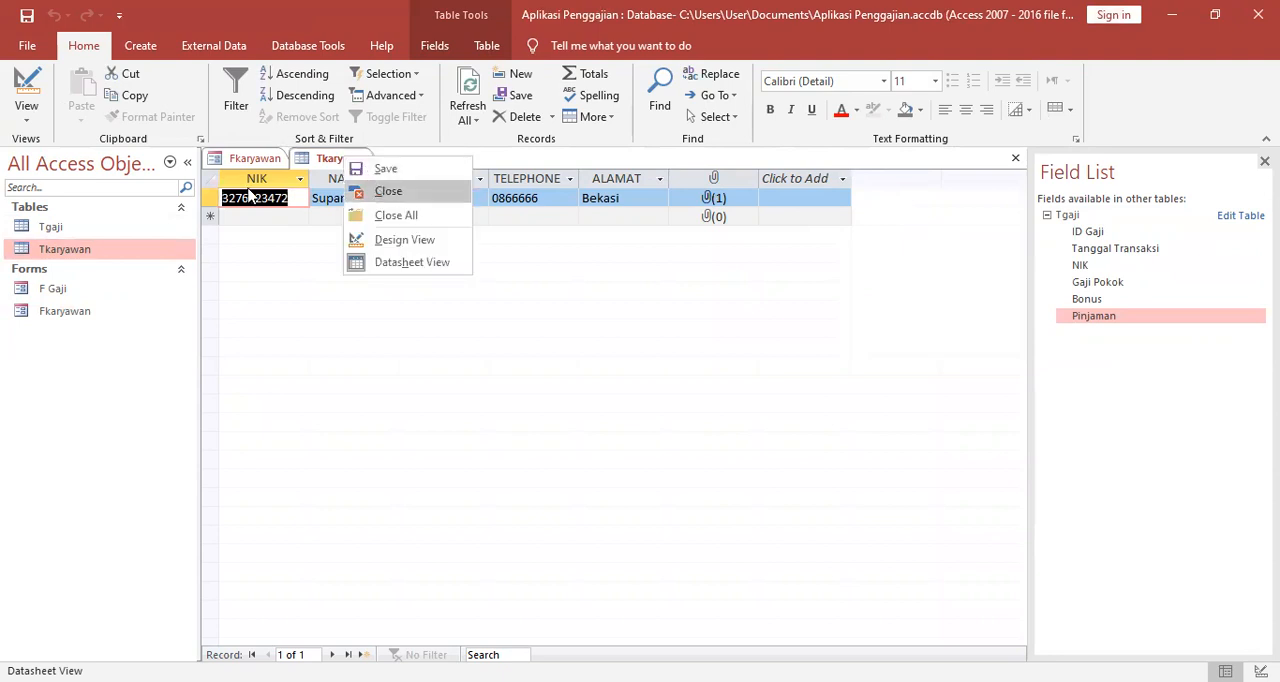
left_click(382, 193)
Start a salary record in the F Gaji form with the employee's NIK and Tanggal Transaksi 11/28/2021.
left_click(84, 291)
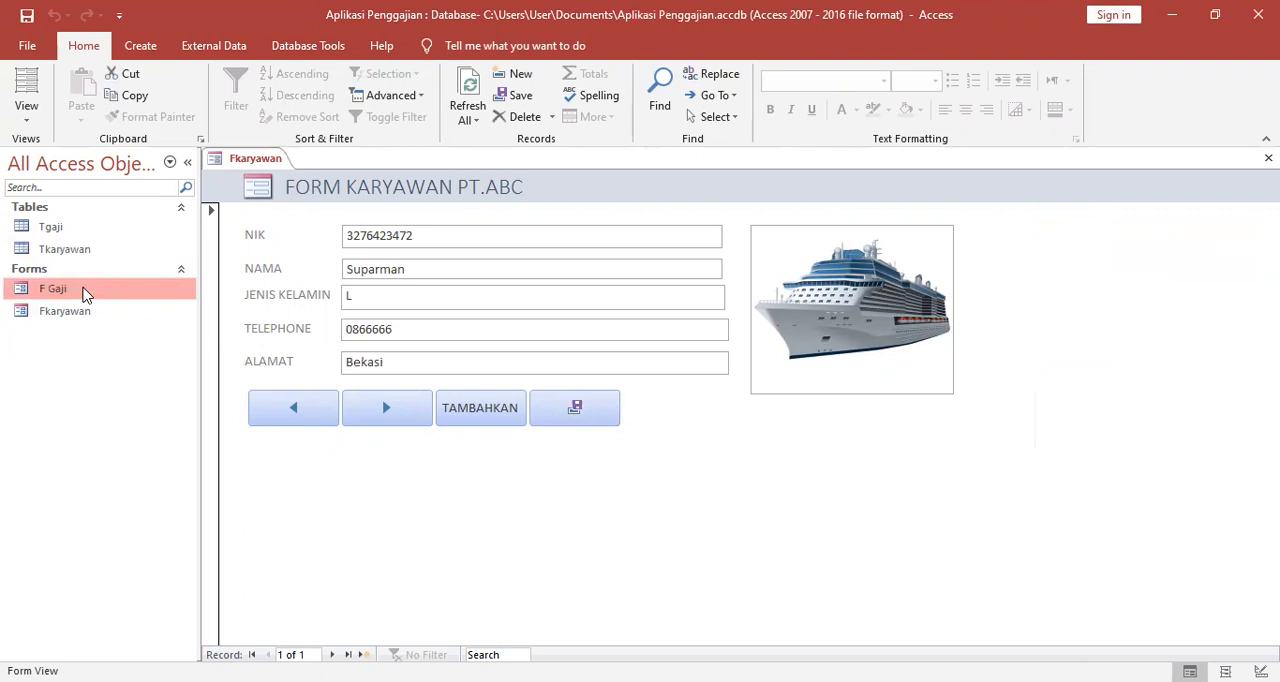
double_click(84, 291)
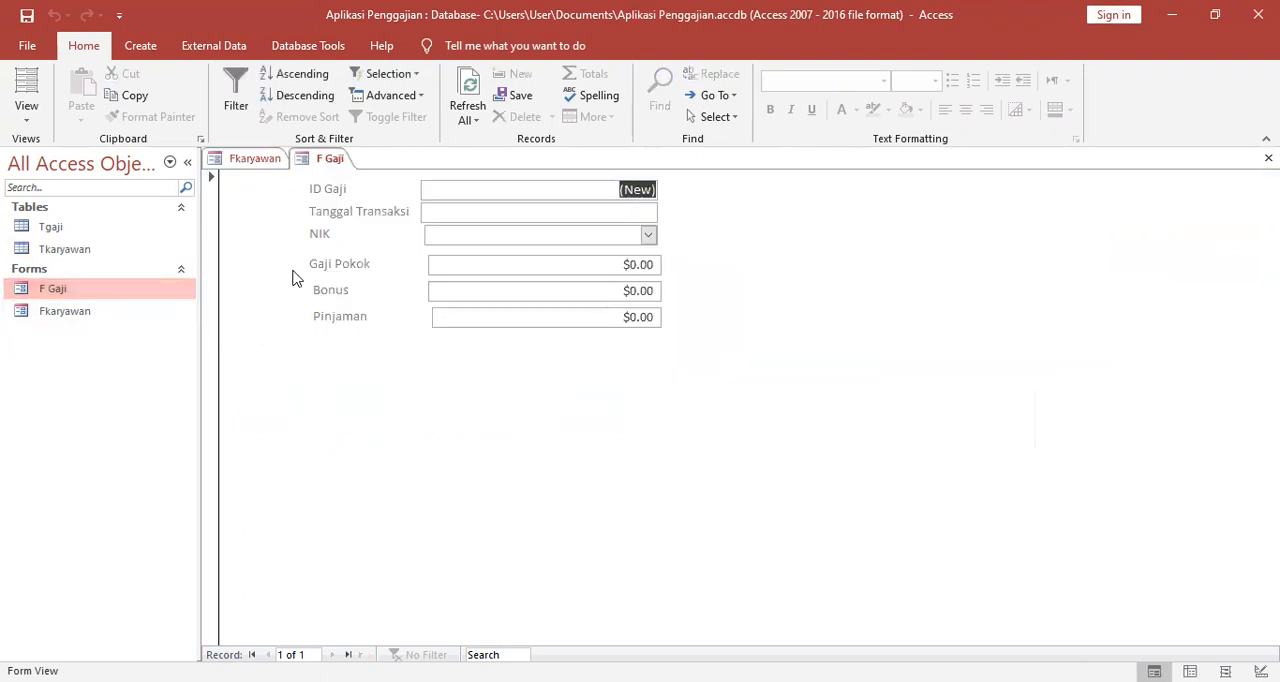
right_click(325, 165)
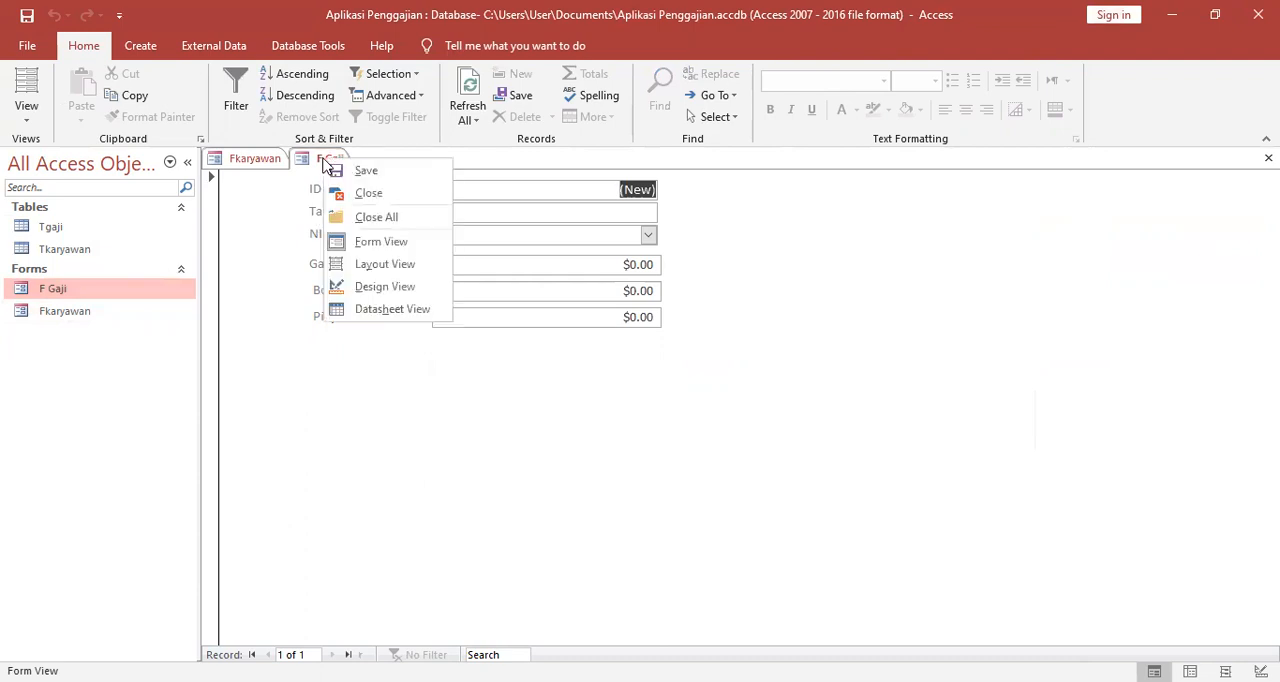
left_click(557, 394)
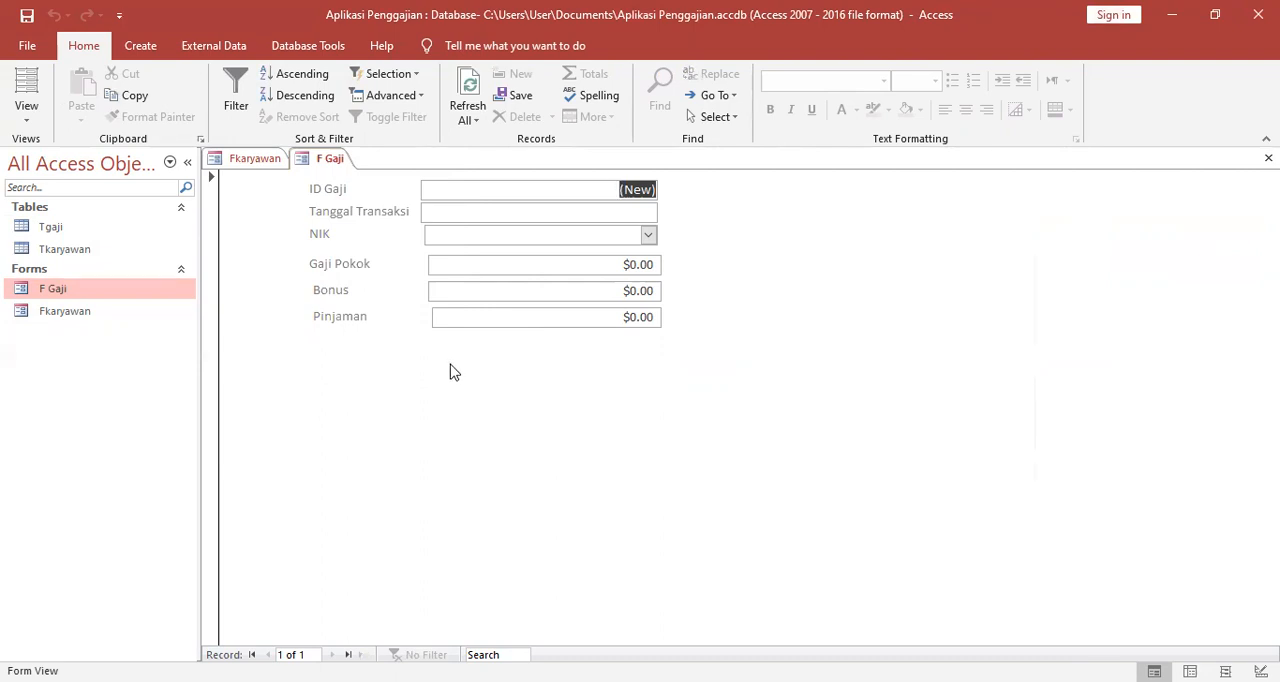
left_click(649, 236)
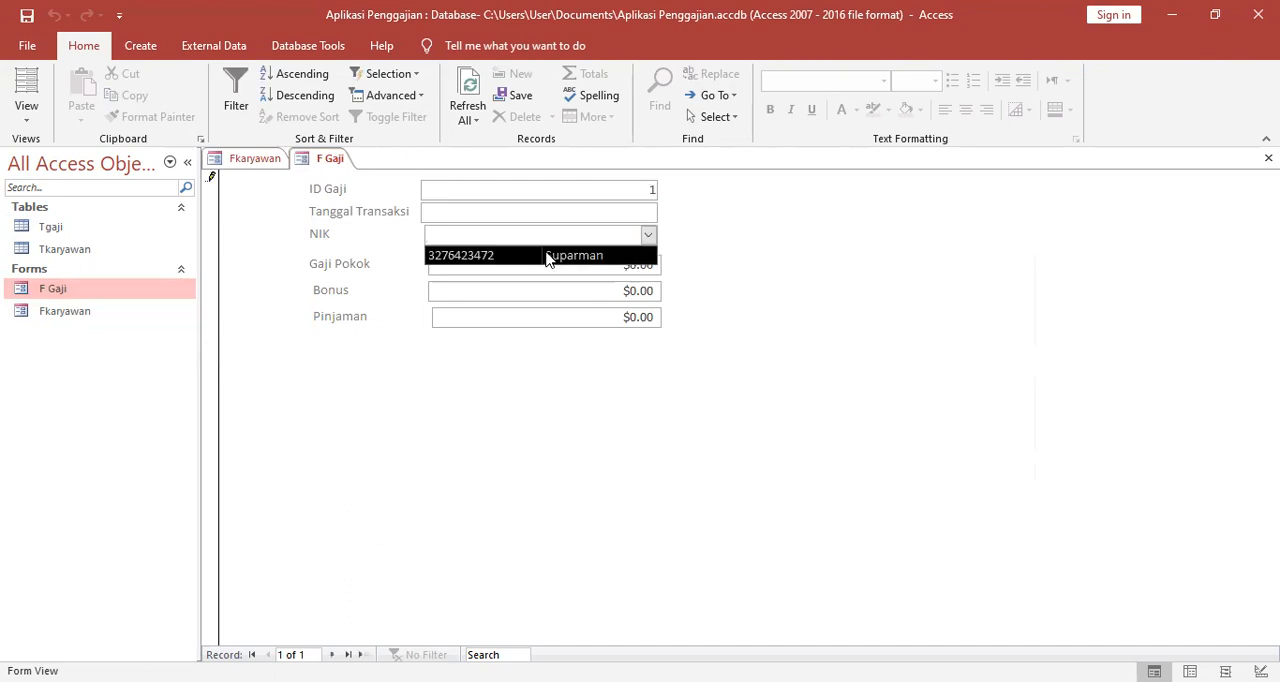
left_click(546, 252)
left_click(521, 190)
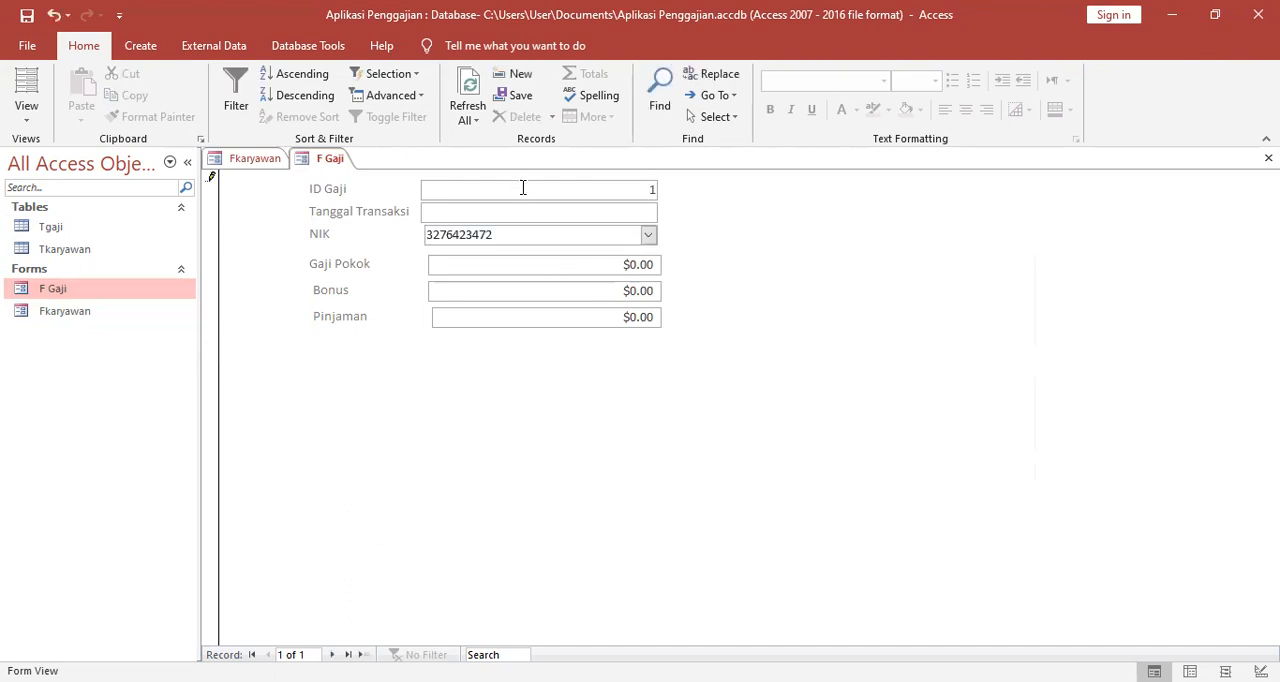
left_click(631, 206)
left_click(667, 211)
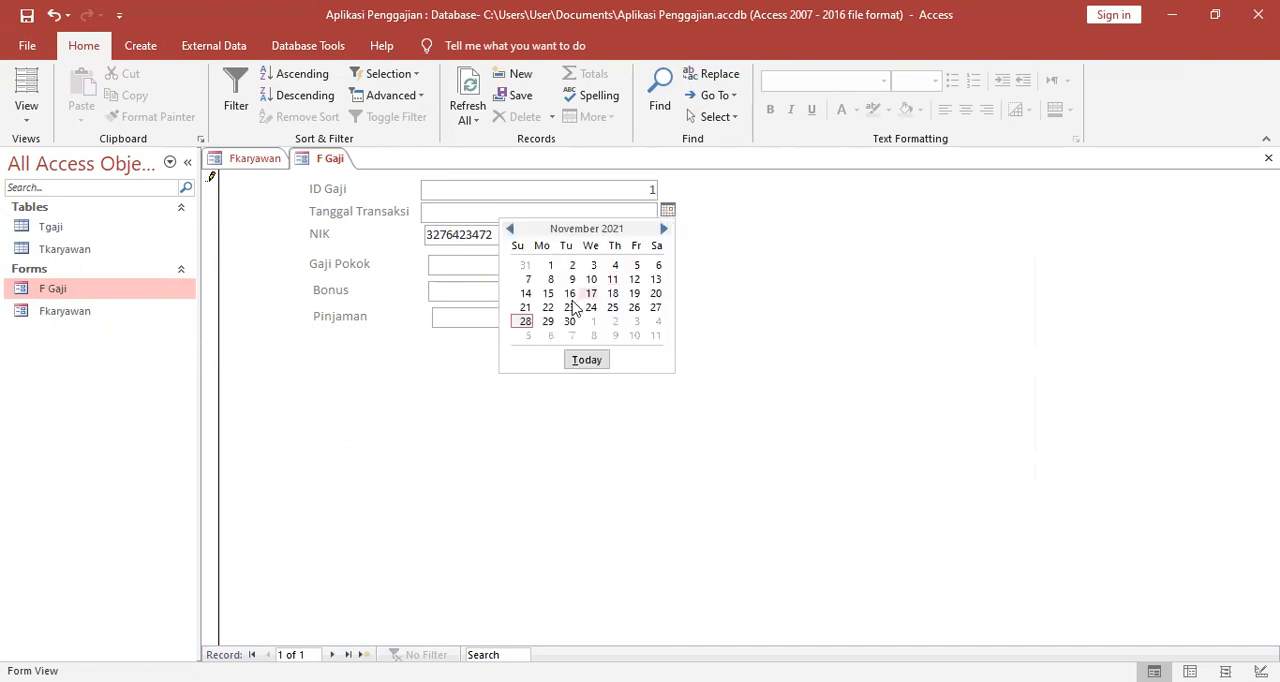
left_click(525, 322)
Fill in the salary amounts with Gaji Pokok 400, Bonus 300 and Pinjaman 200.
left_click(621, 267)
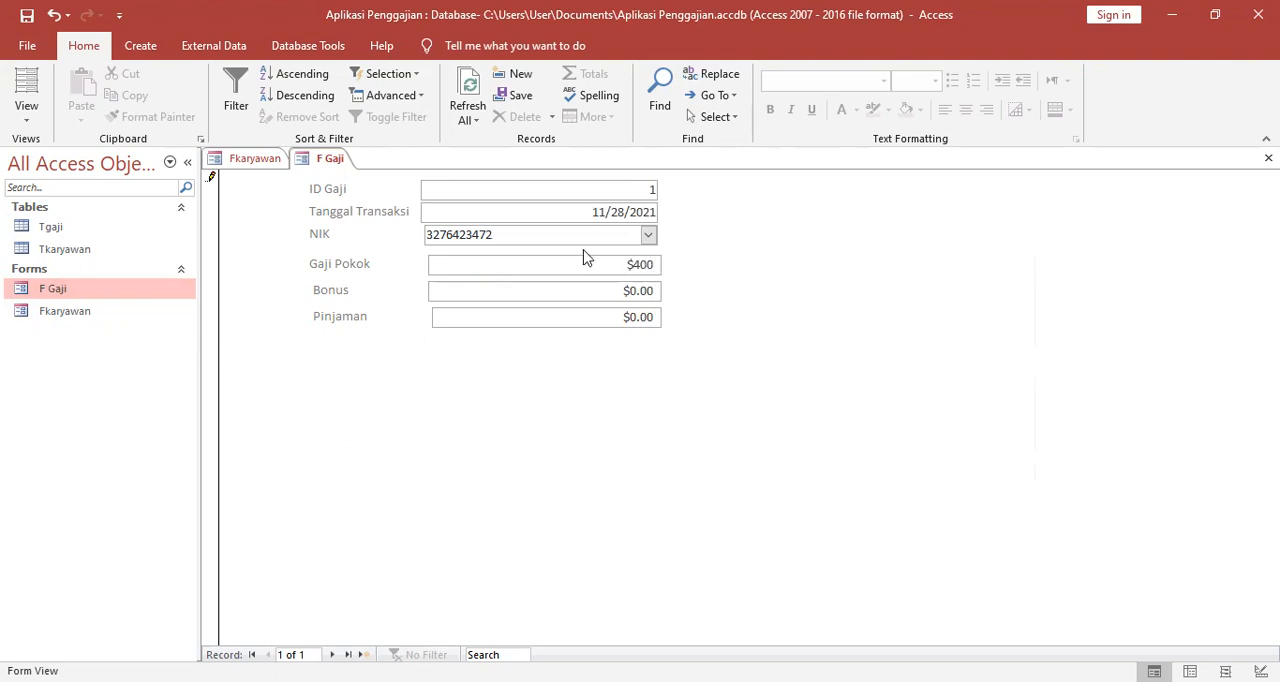
left_click_drag(624, 290, 680, 289)
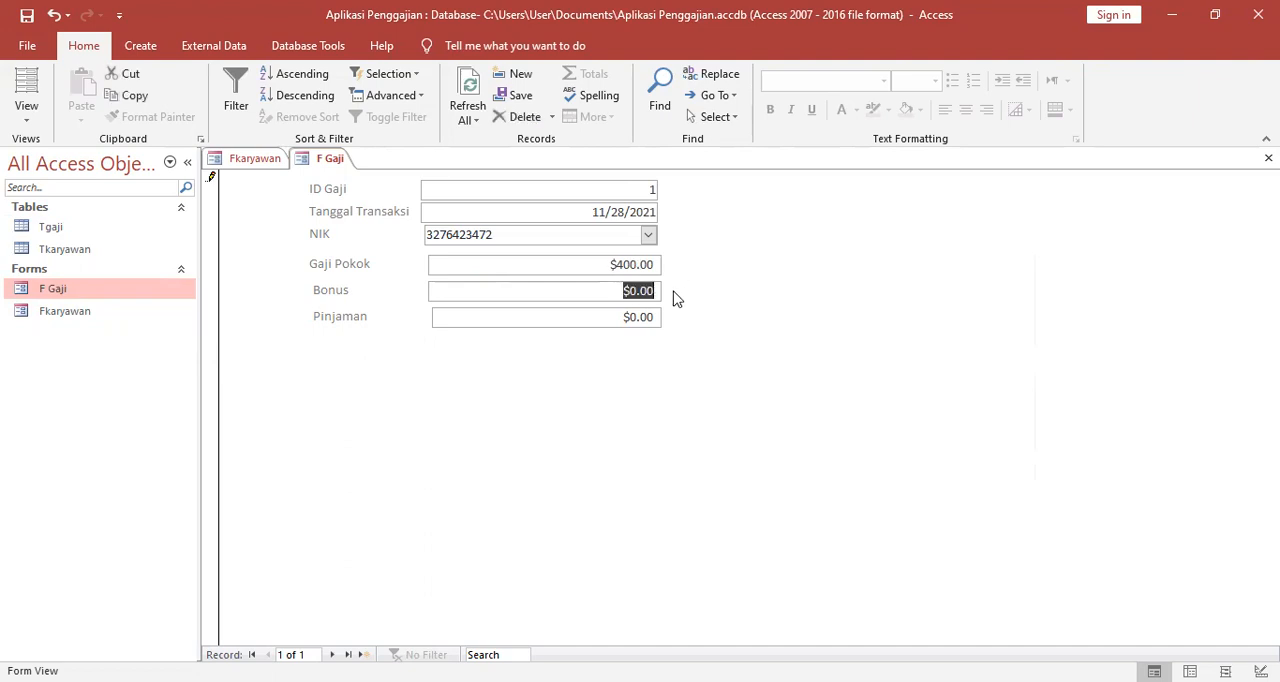
type("300")
left_click_drag(618, 316, 675, 312)
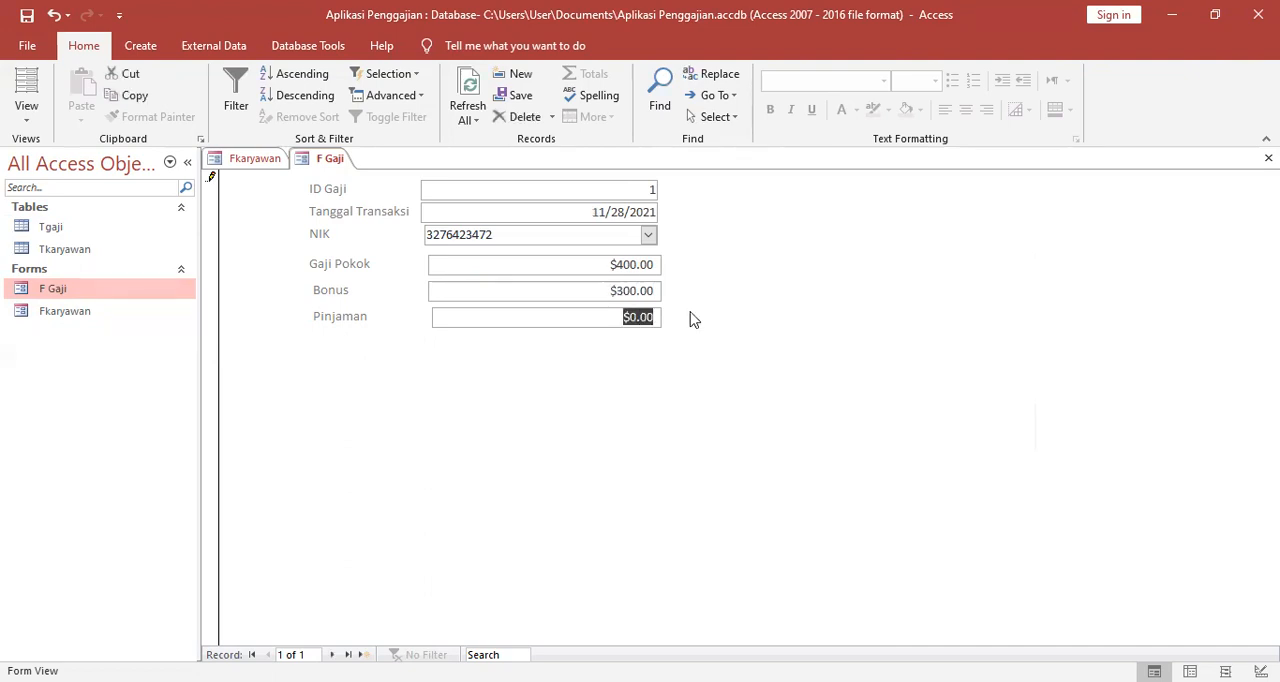
type("200")
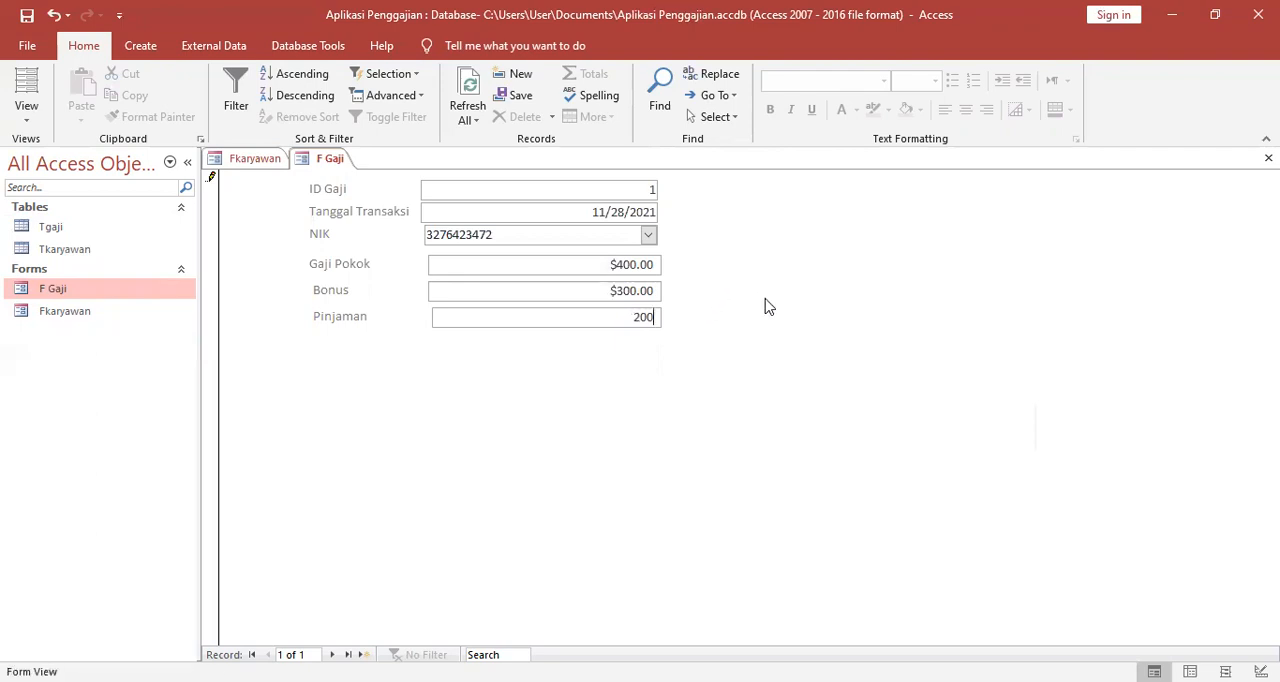
Switch the F Gaji form to Design View.
right_click(321, 167)
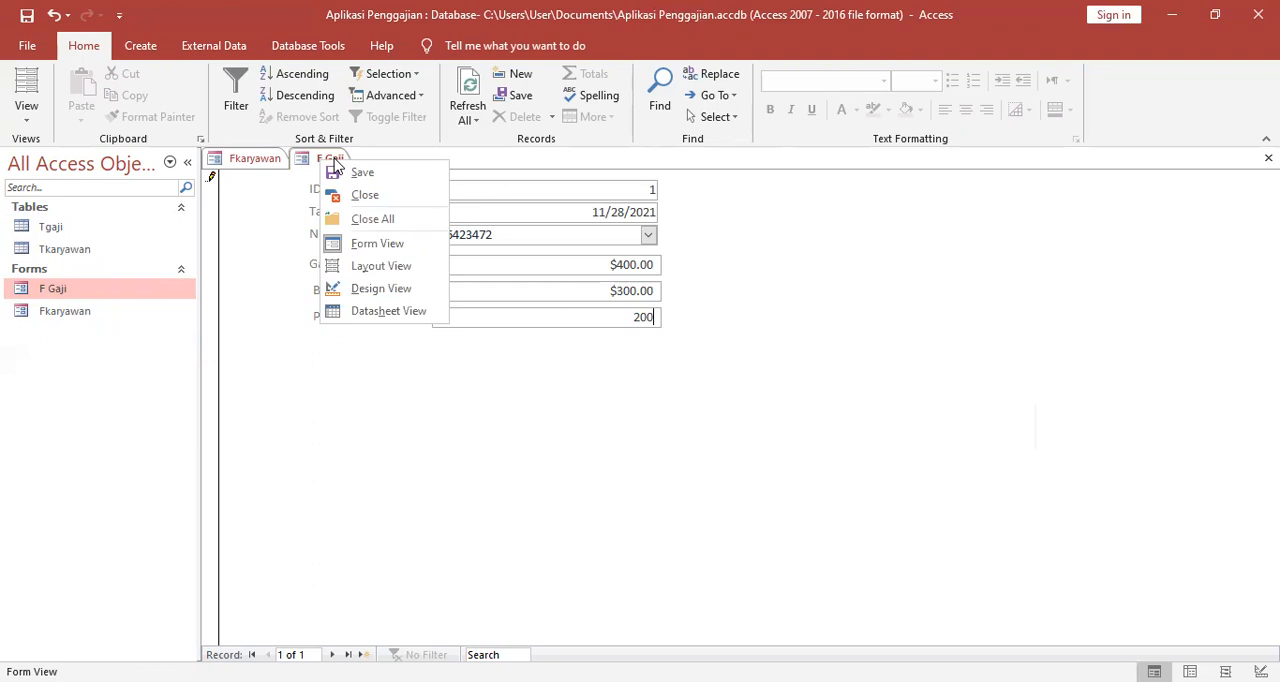
left_click(410, 289)
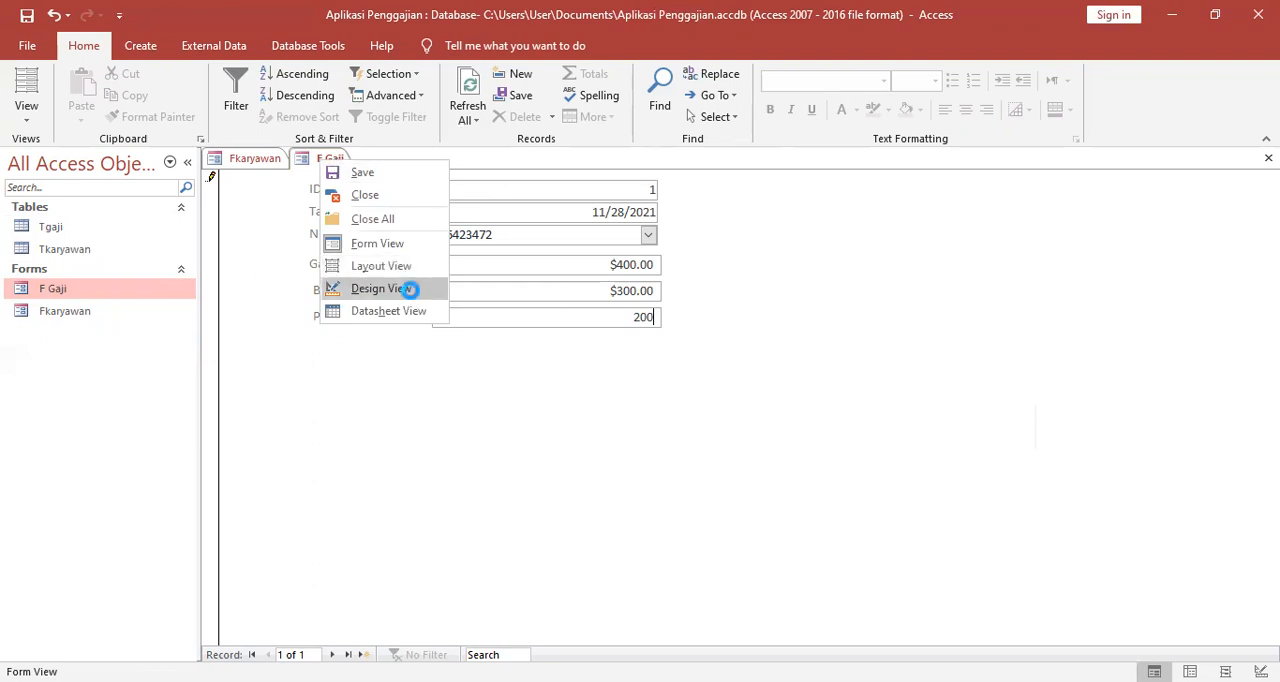
left_click(456, 412)
Apply the Tabular layout to the ID Gaji label and its field.
left_click(338, 222)
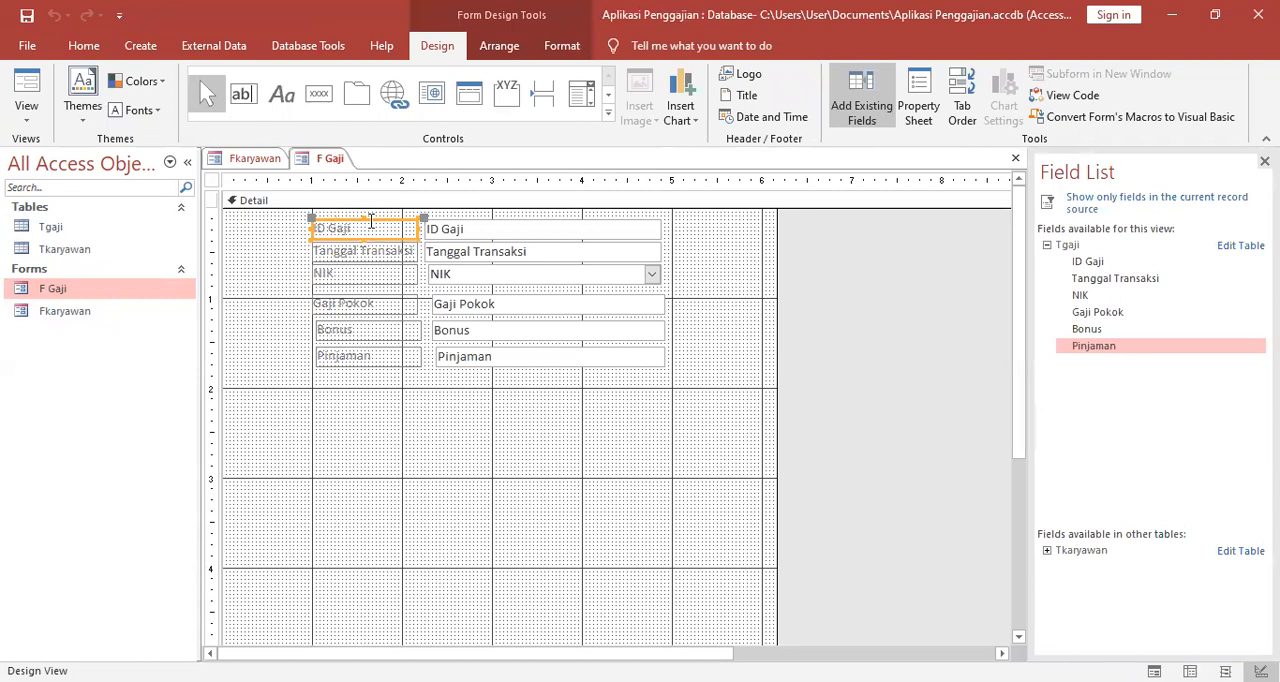
left_click(466, 229, "shift")
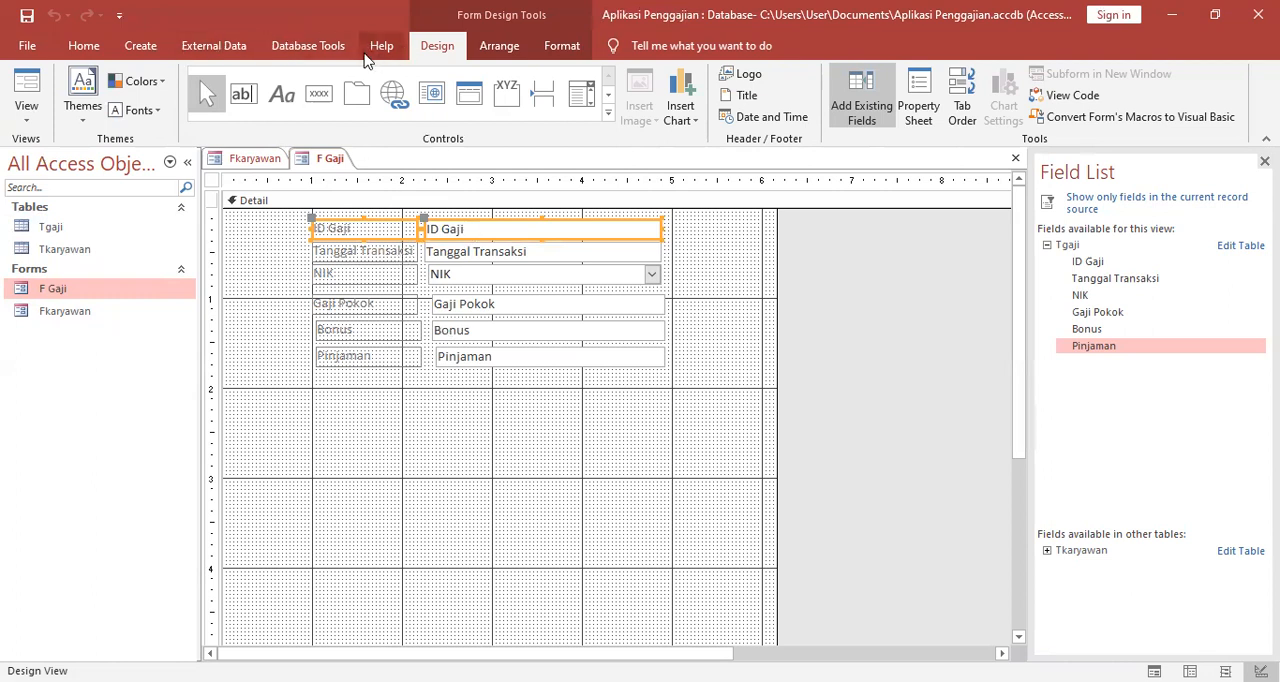
left_click(514, 50)
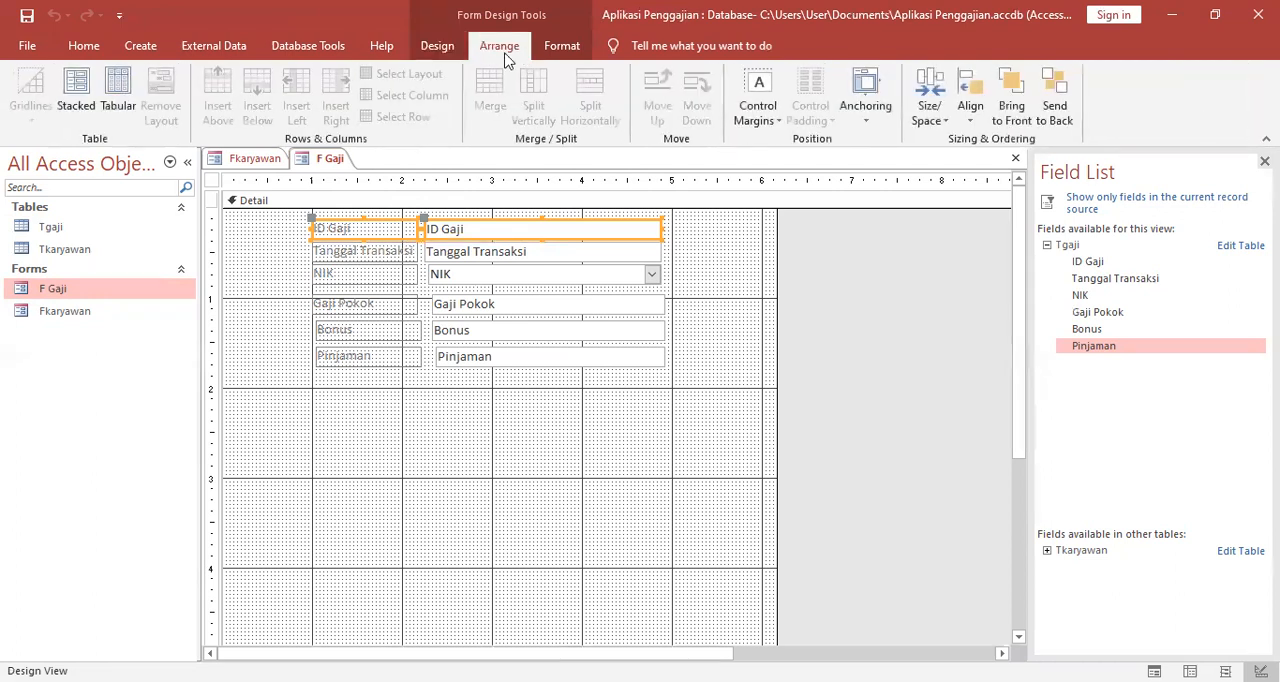
left_click(80, 98)
left_click(117, 90)
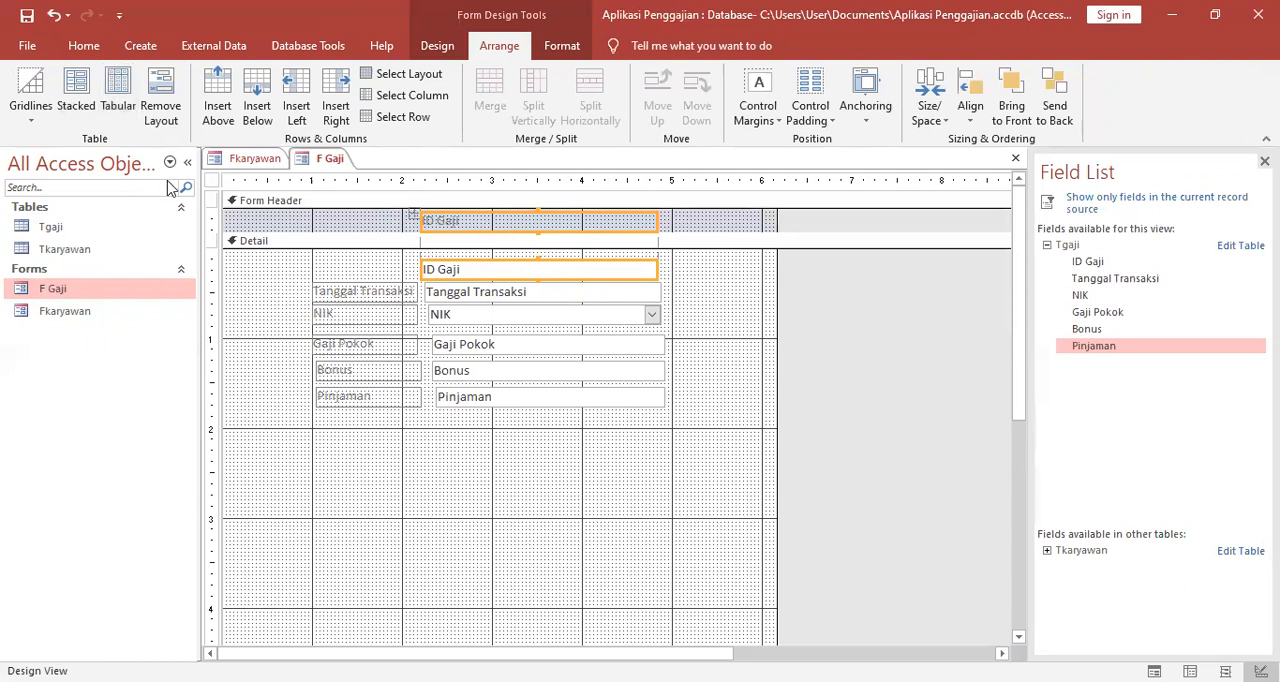
Apply the Tabular layout separately to the Tanggal Transaksi pair and the NIK pair of label and field.
left_click(392, 266)
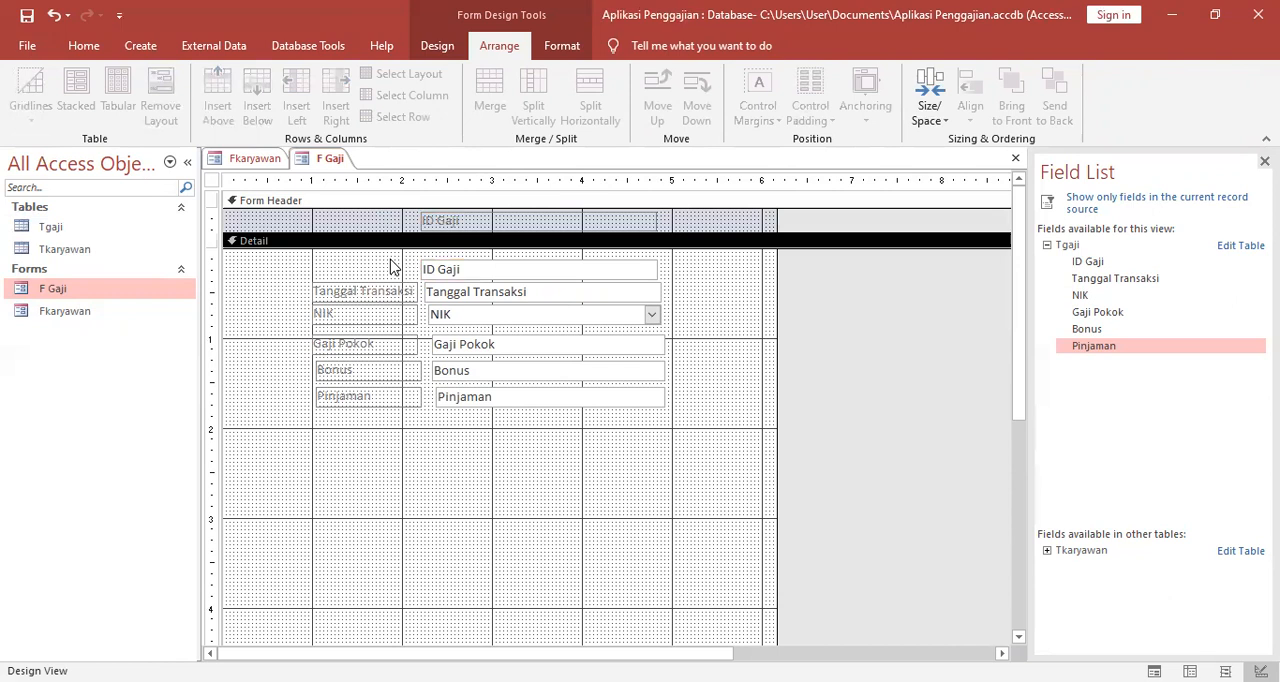
left_click(390, 292)
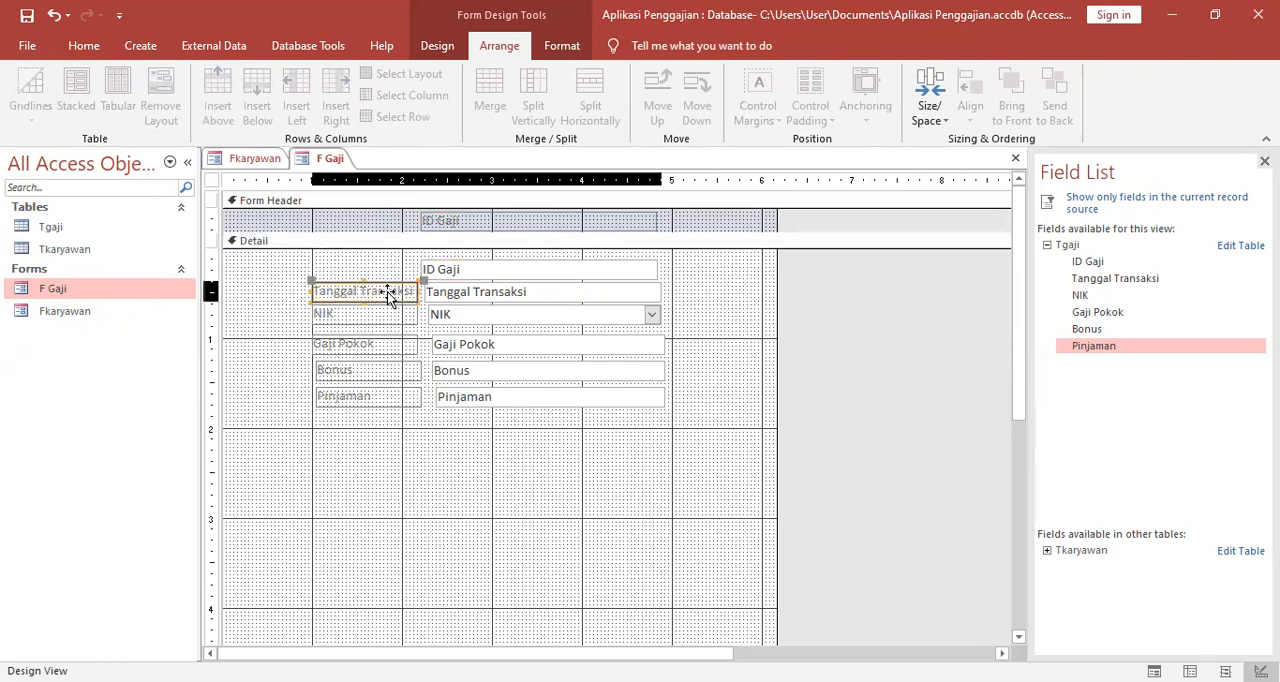
left_click(477, 291, "shift")
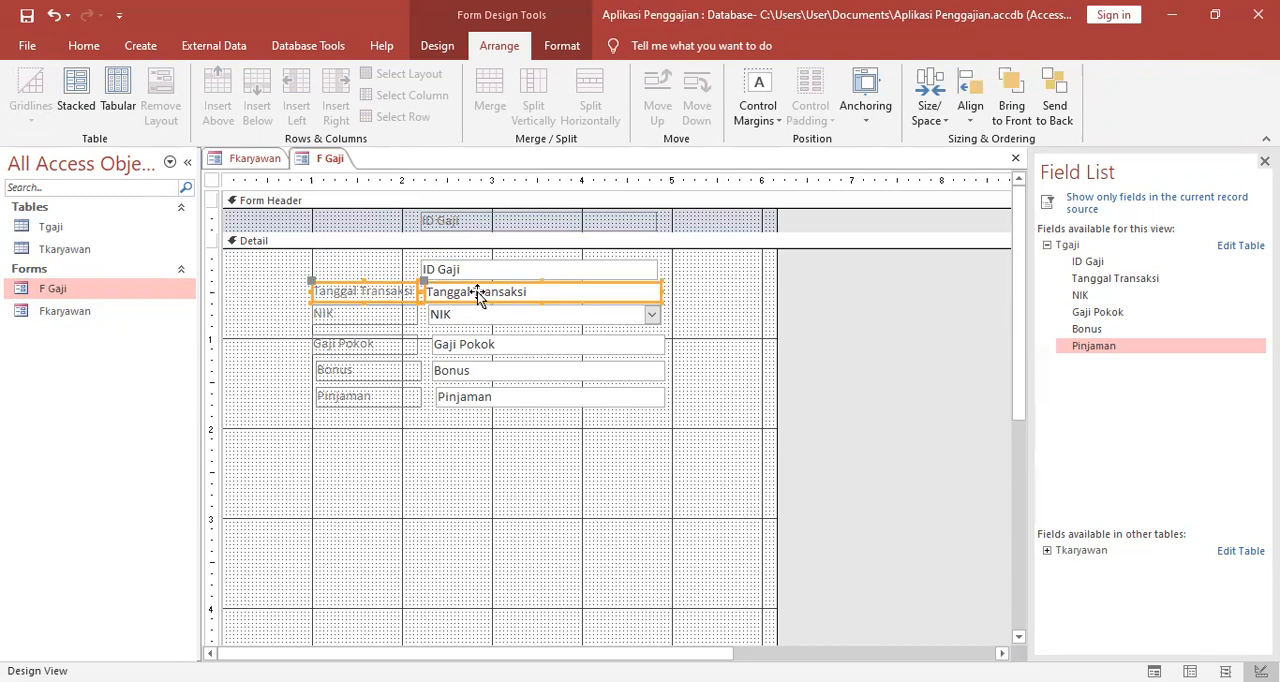
left_click(118, 92)
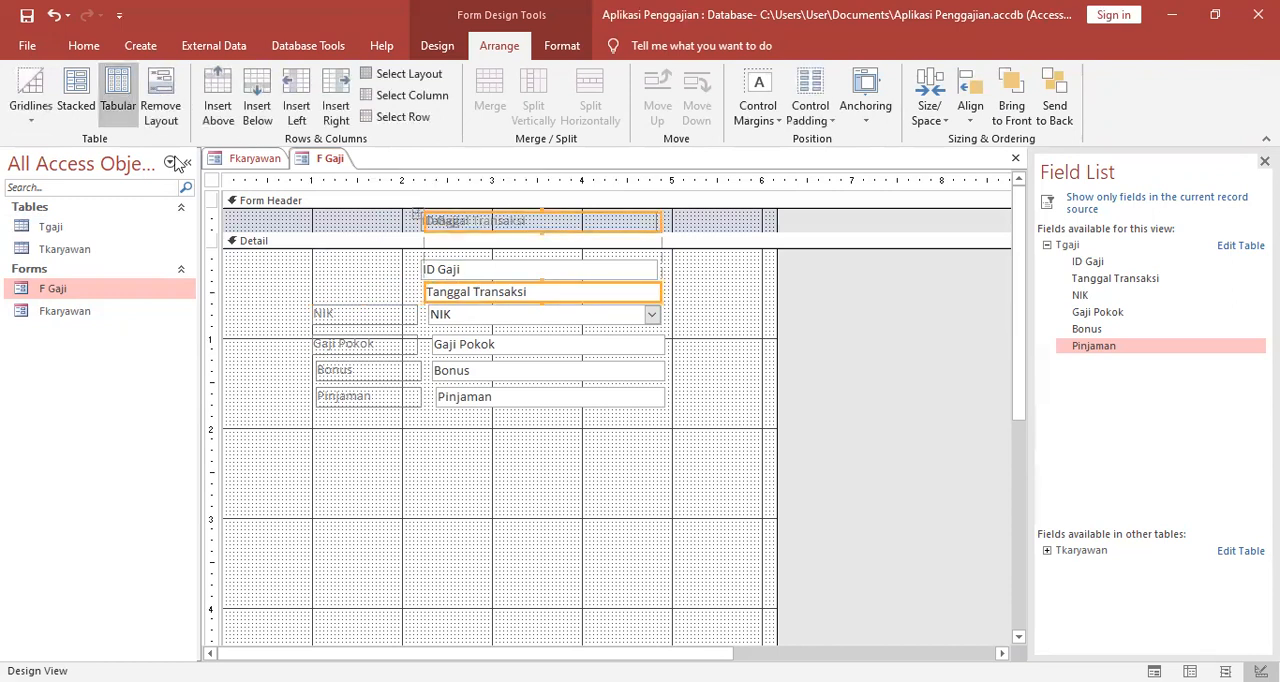
left_click(324, 314)
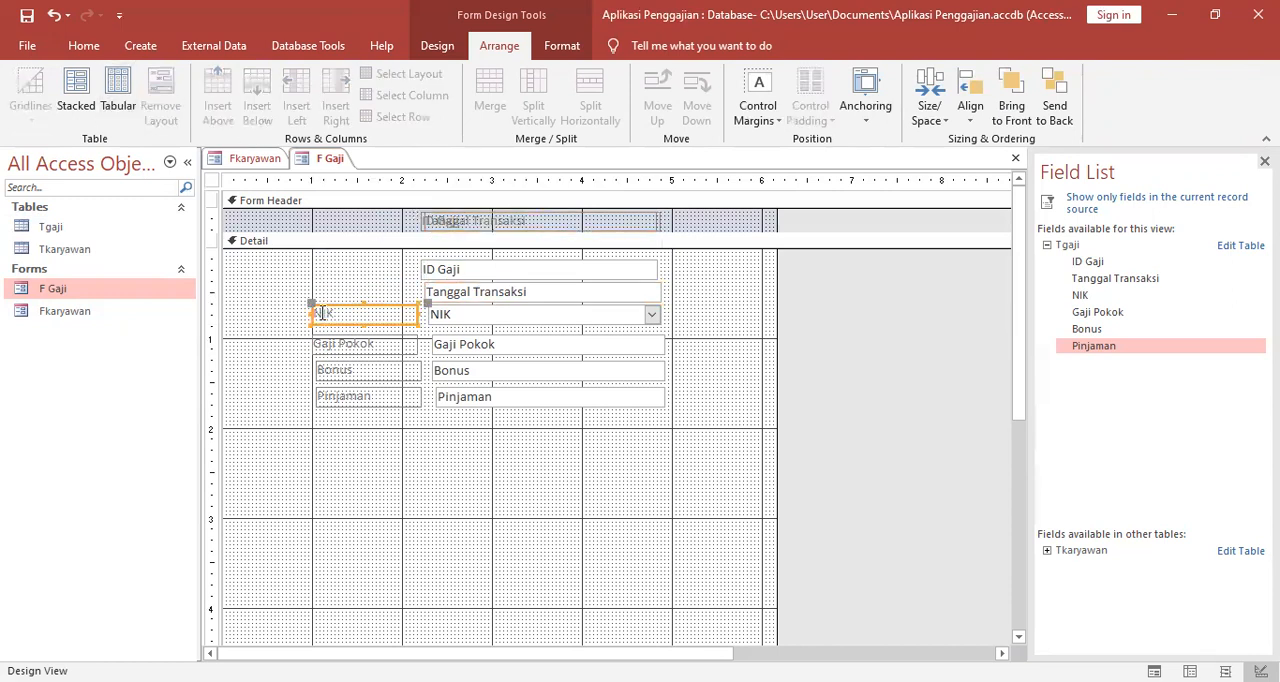
left_click(448, 314, "shift")
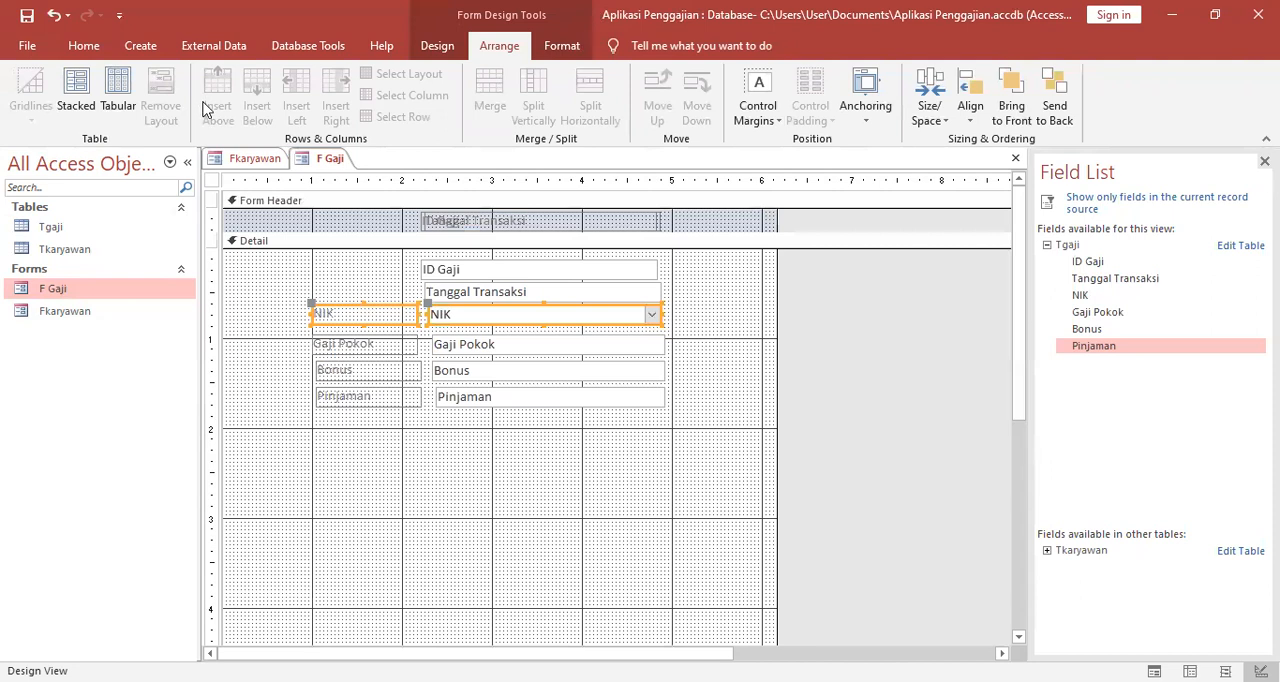
left_click(123, 97)
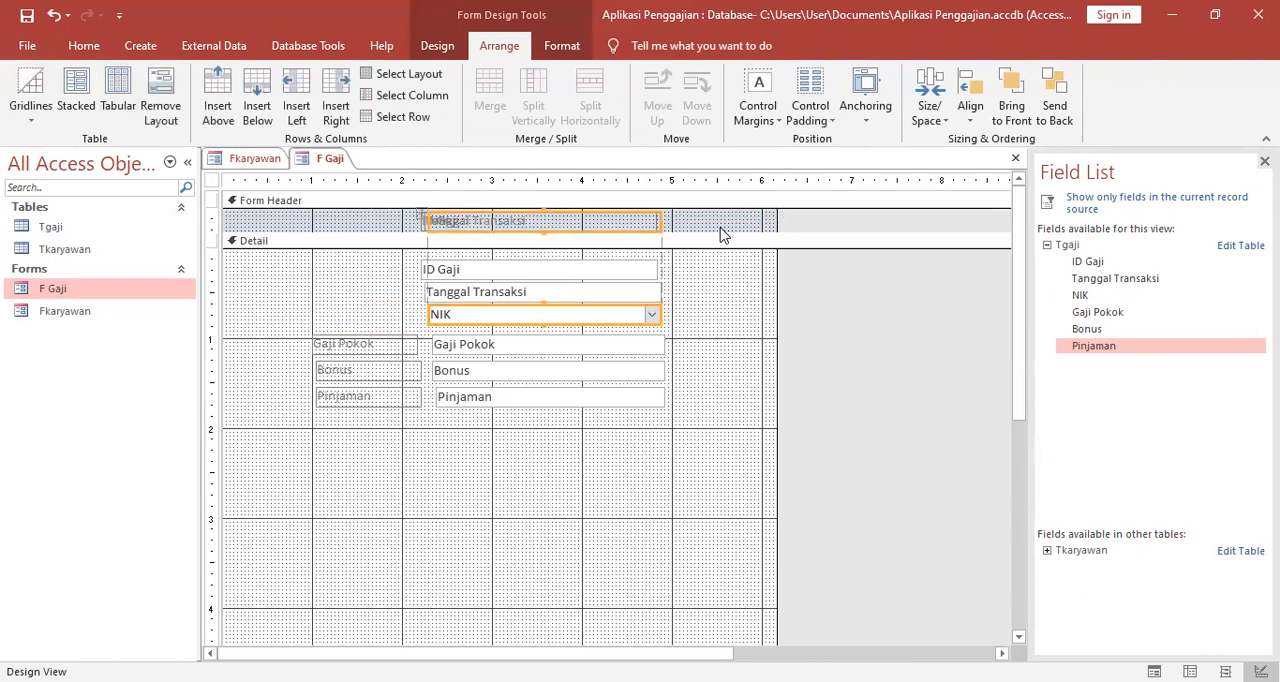
Enlarge the Form Header section and shift the NIK label and combo box left, close to the 1-inch gridline.
left_click_drag(714, 231, 718, 288)
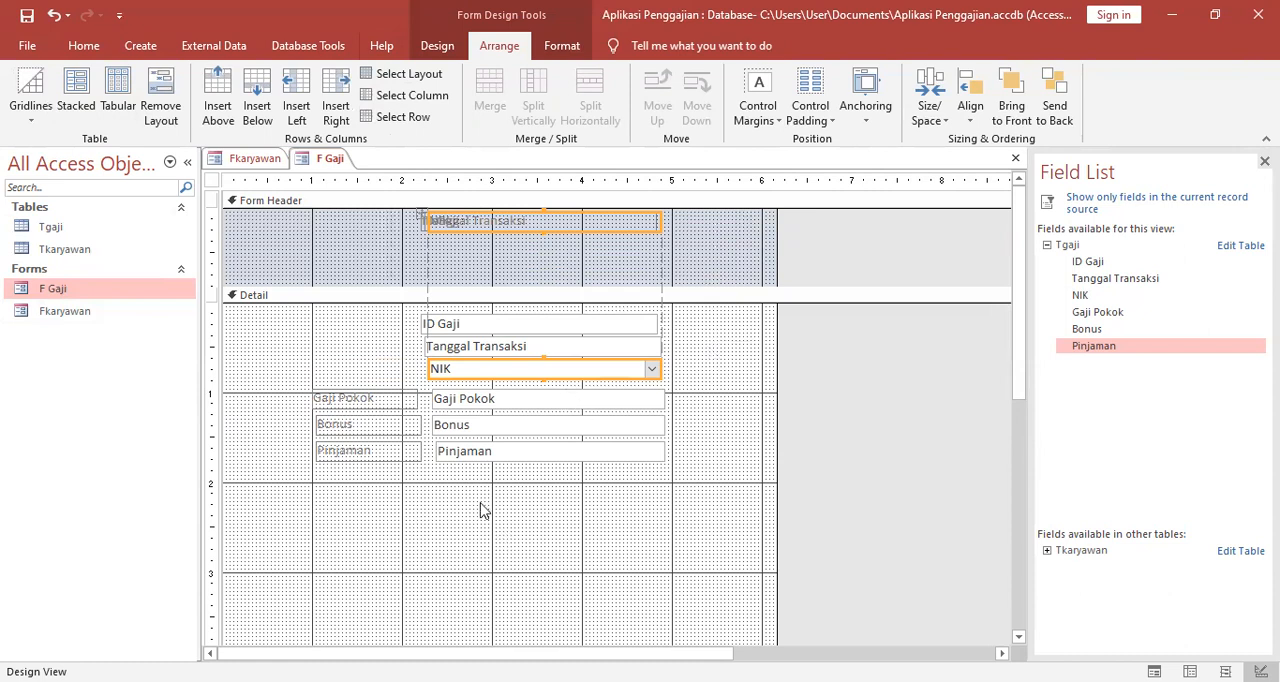
left_click_drag(437, 222, 341, 257)
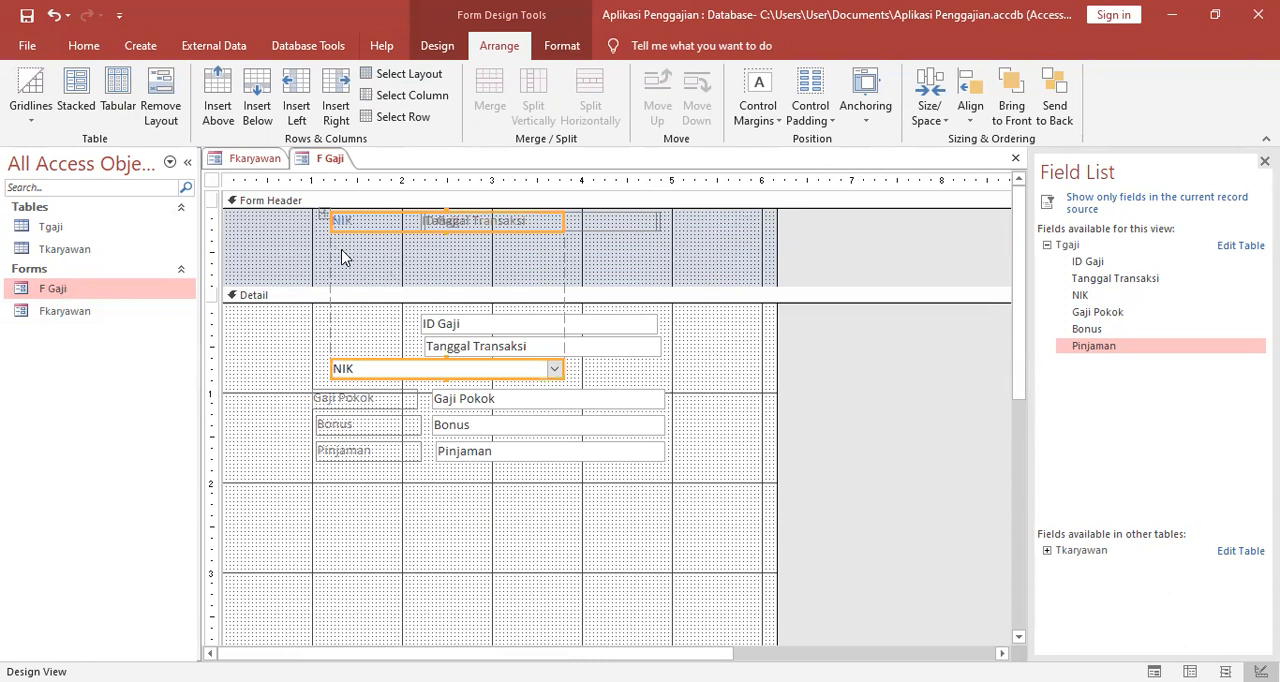
left_click(337, 252)
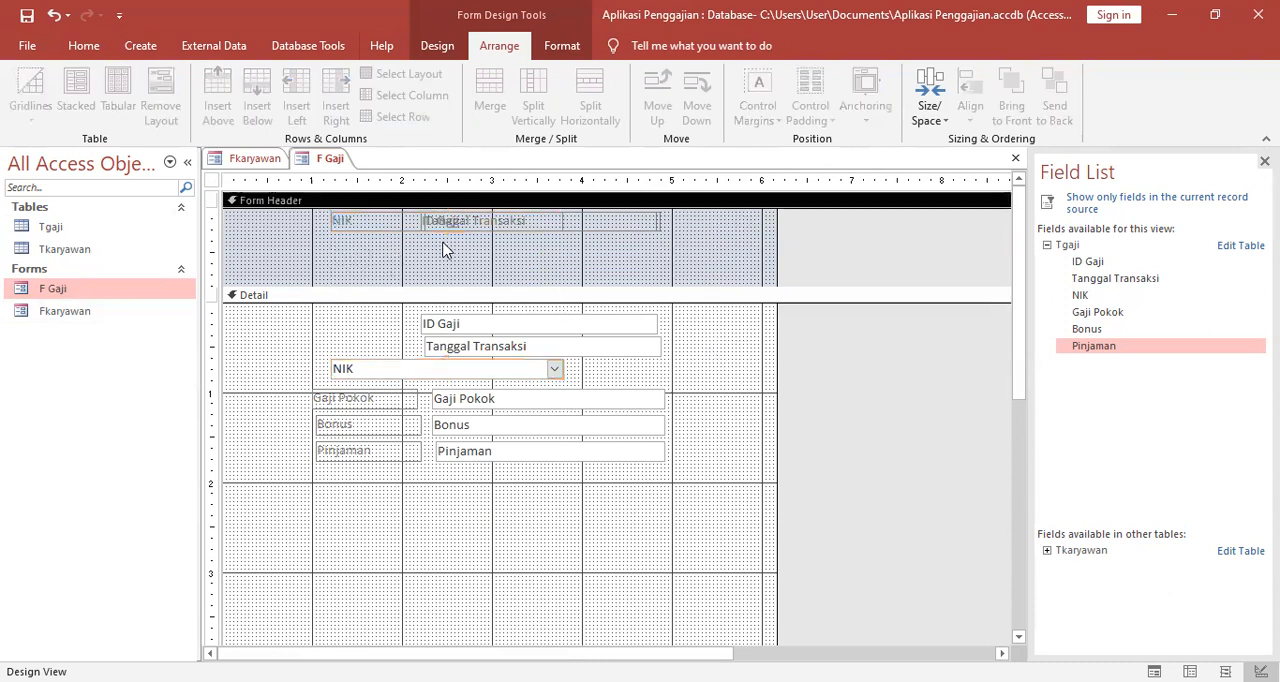
left_click(639, 218)
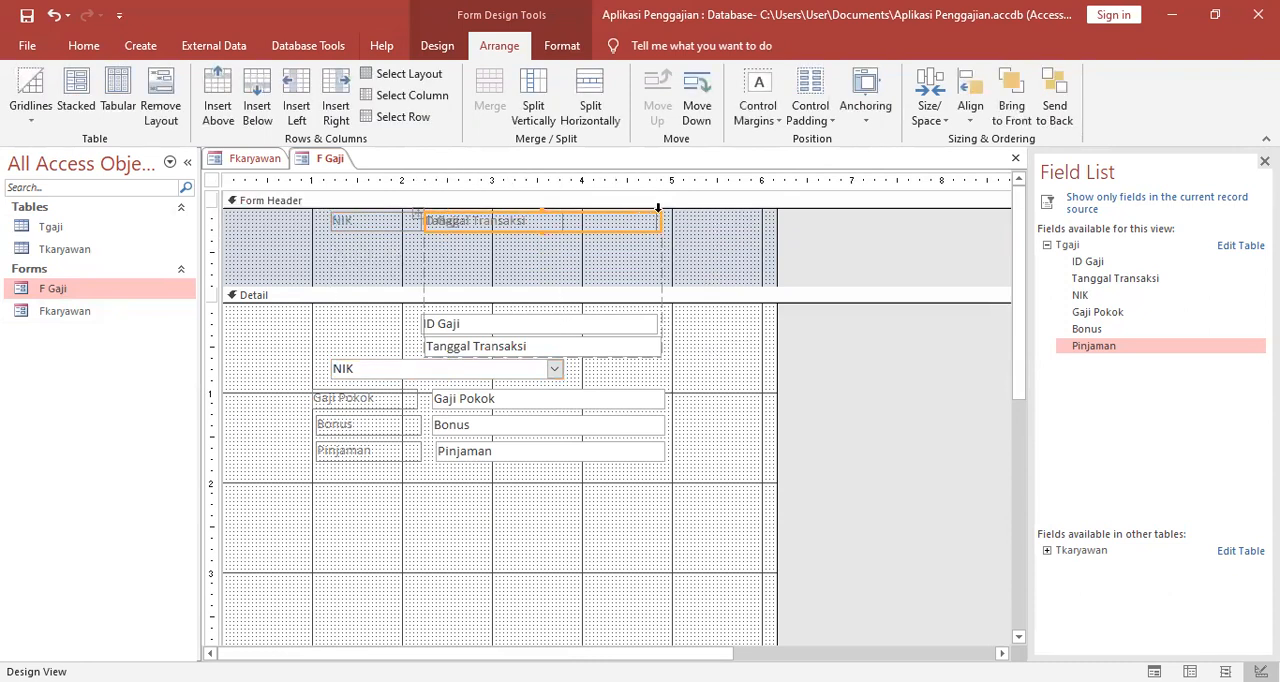
left_click(343, 222)
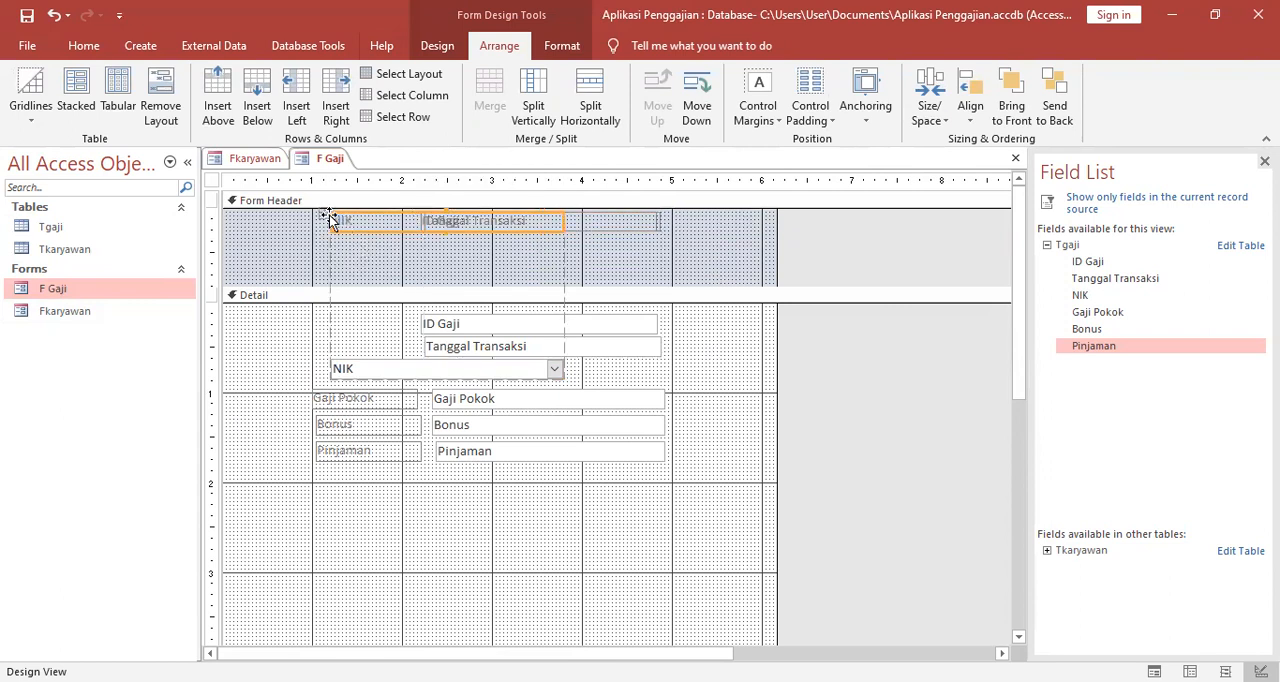
left_click(330, 218)
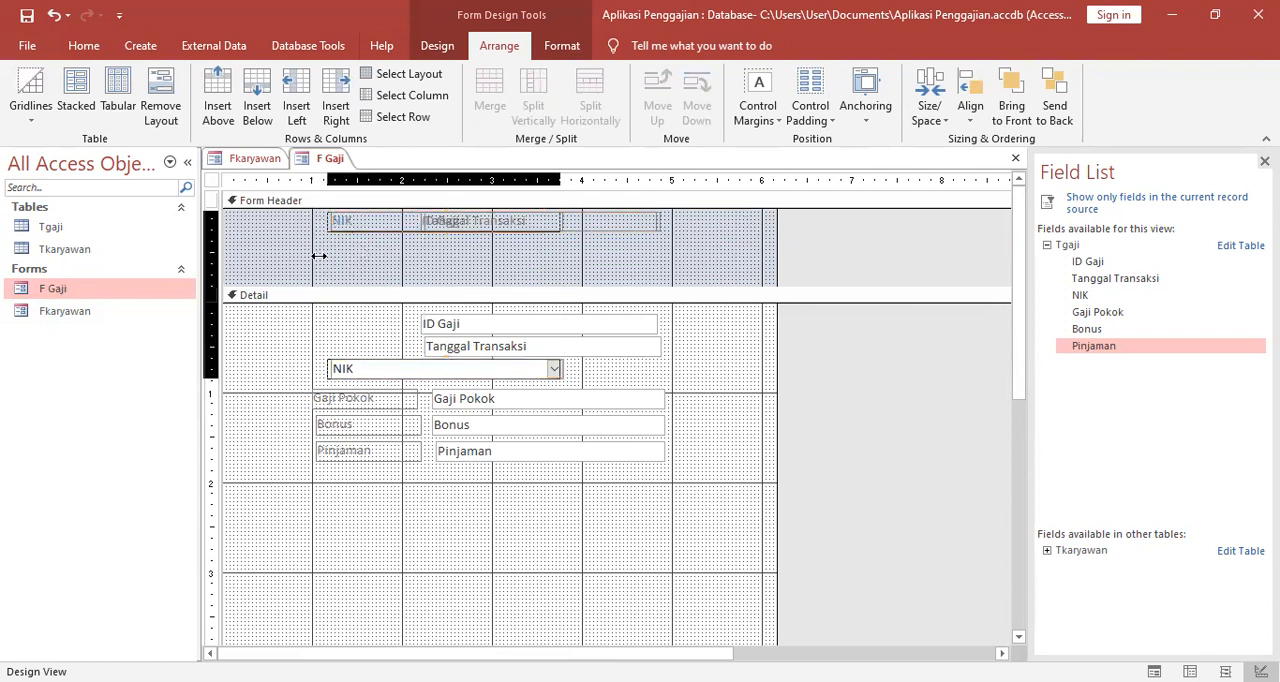
left_click(362, 284)
Move the NIK combo box into the Tanggal Transaksi row of the Detail section, ahead of the Tanggal Transaksi field.
left_click(376, 366)
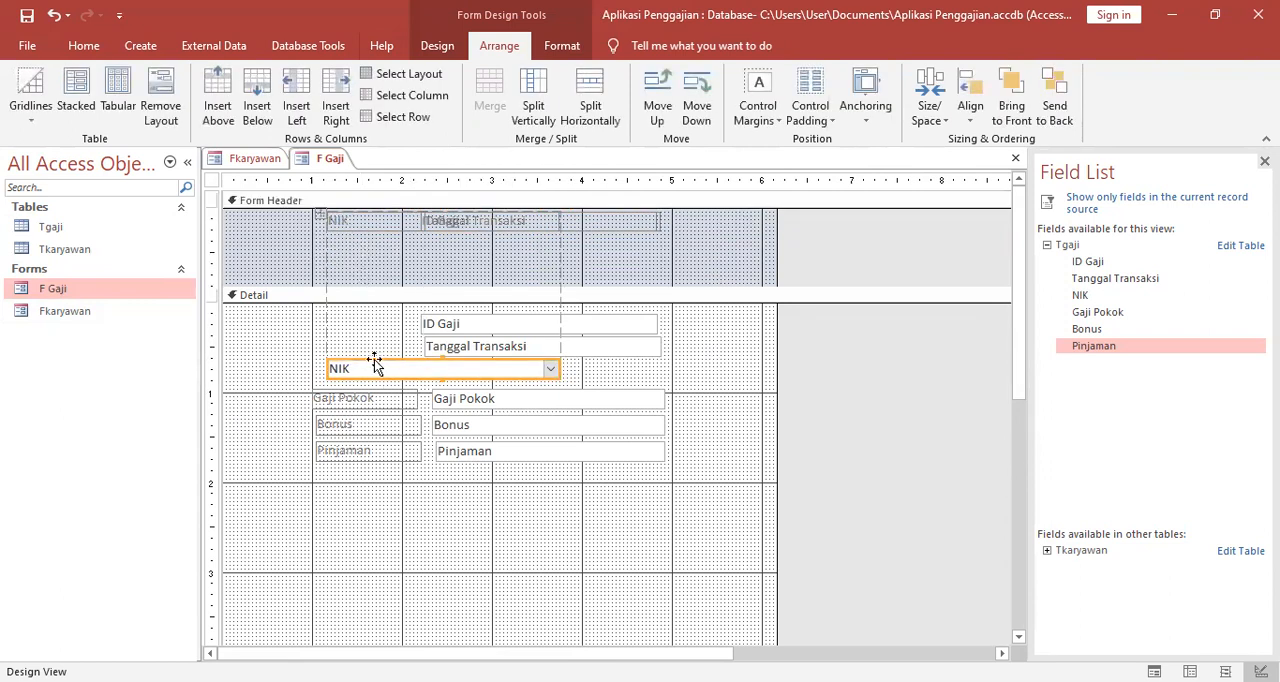
left_click_drag(366, 366, 422, 344)
left_click(470, 346)
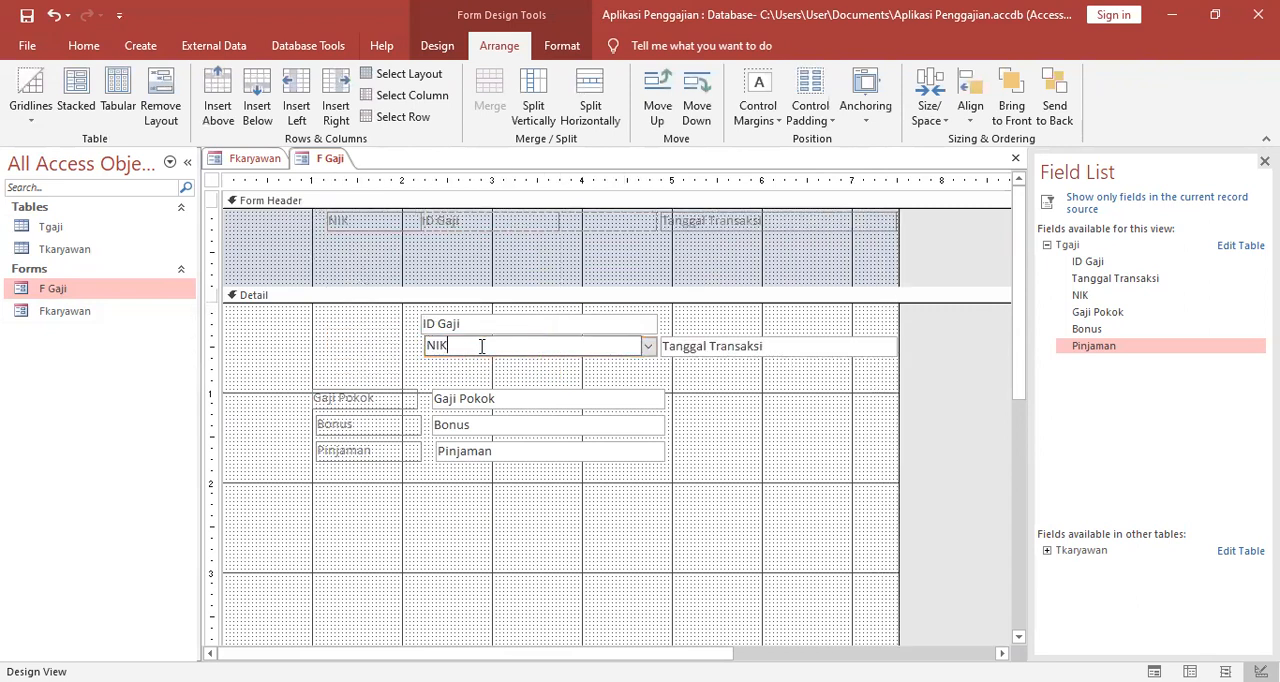
left_click(644, 357)
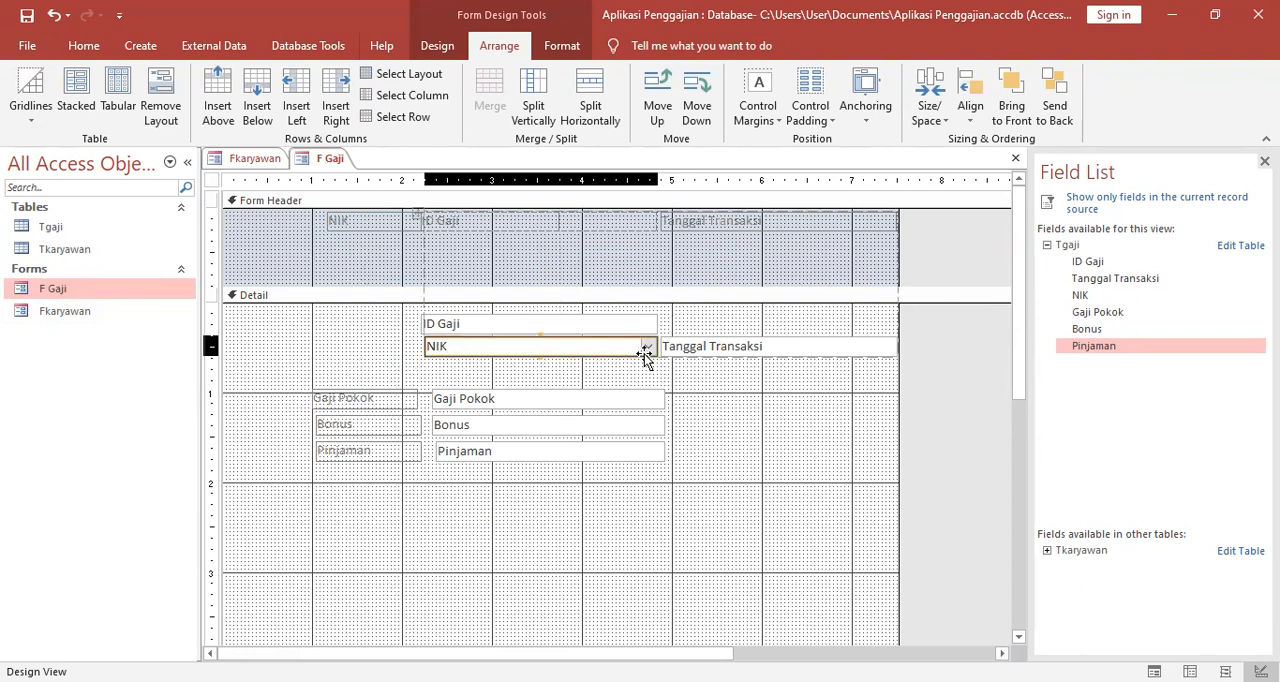
mouse_move(644, 357)
left_mouse_down()
mouse_move(665, 263)
mouse_move(654, 357)
left_mouse_up()
Cut the NIK combo box from the Detail section, paste it into the Form Header and place it below the labels.
right_click(642, 352)
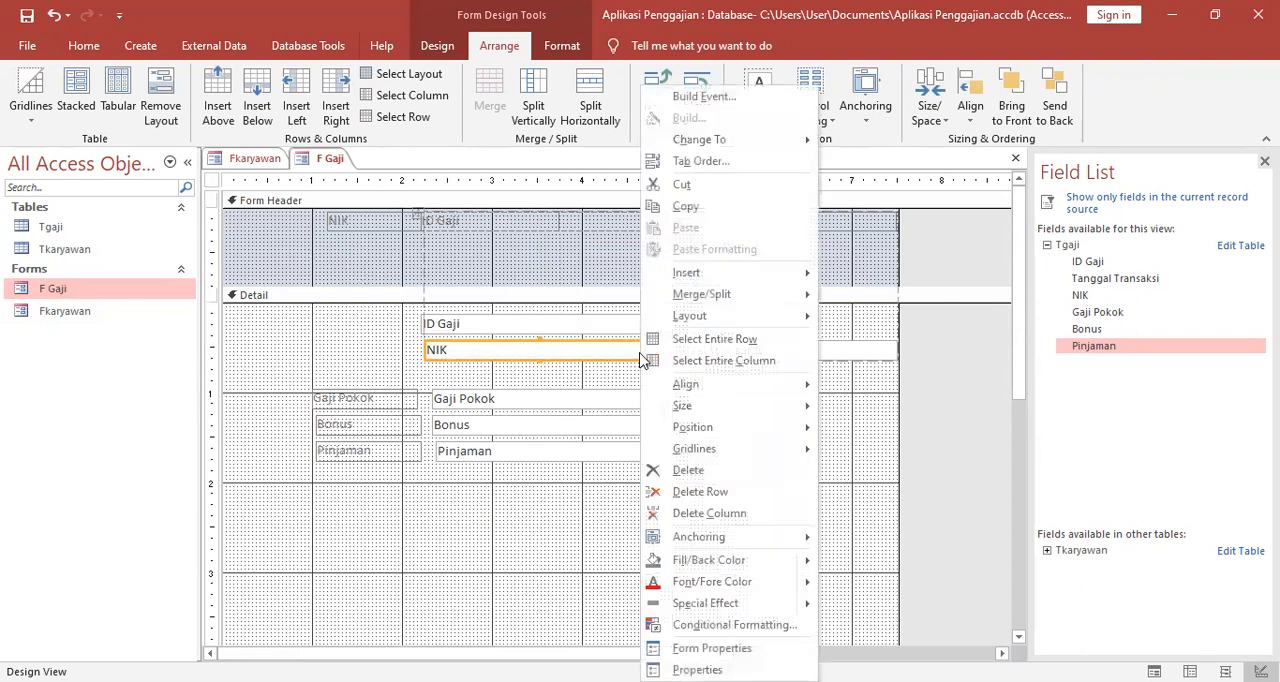
left_click(680, 185)
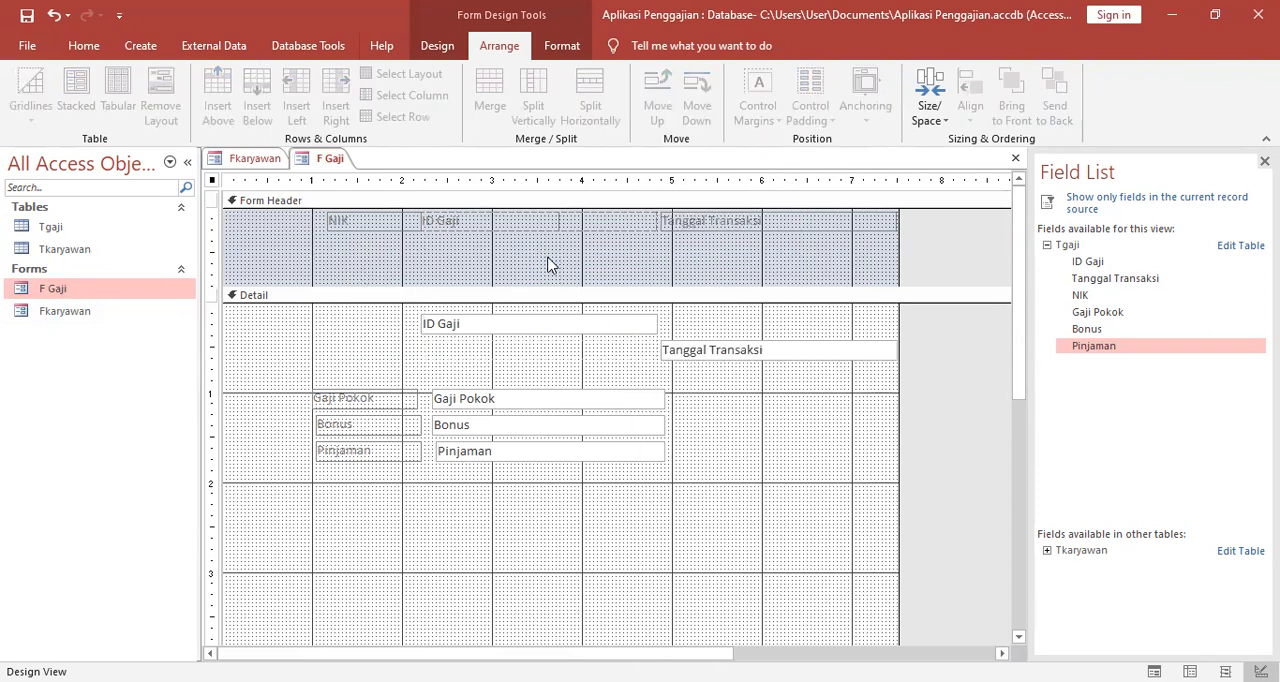
left_click(531, 260)
right_click(540, 258)
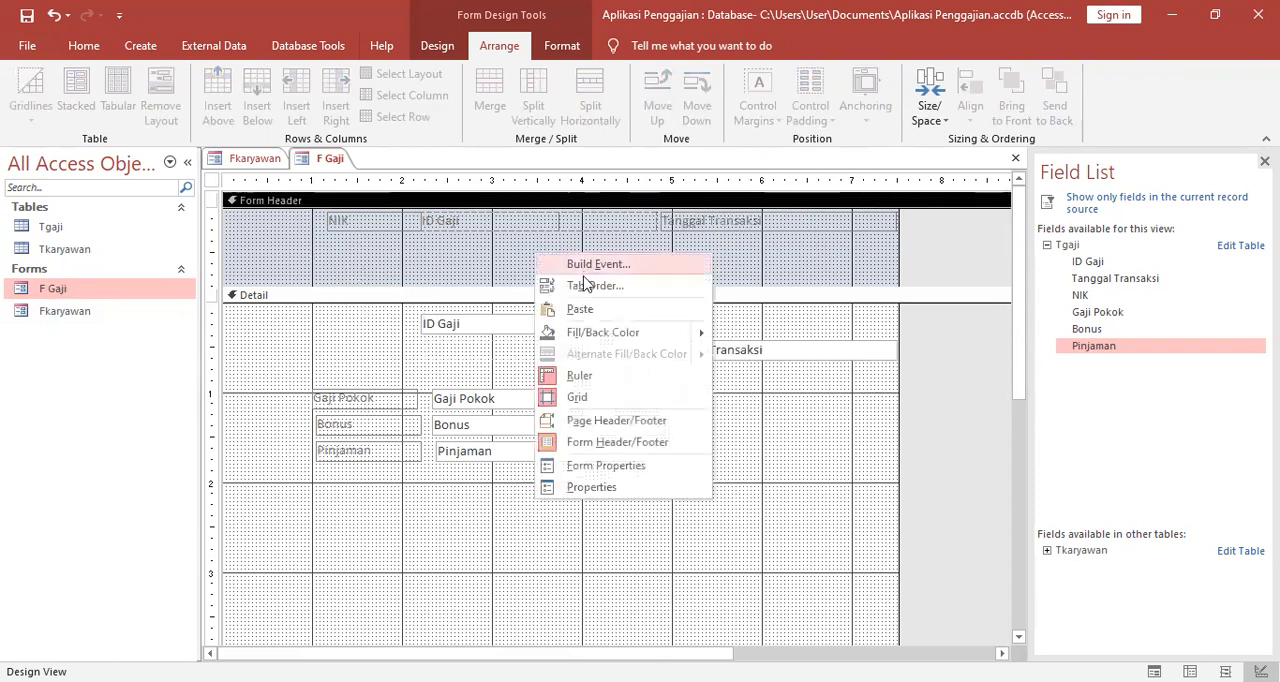
left_click(580, 310)
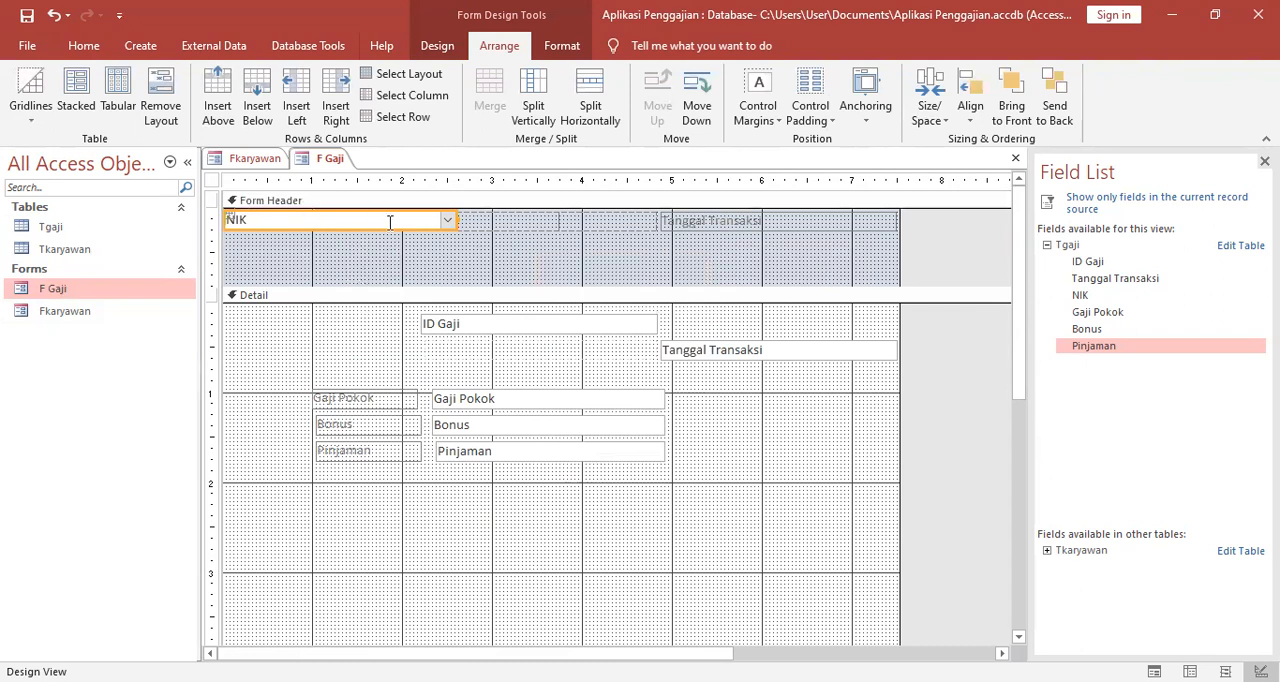
left_click_drag(391, 222, 543, 251)
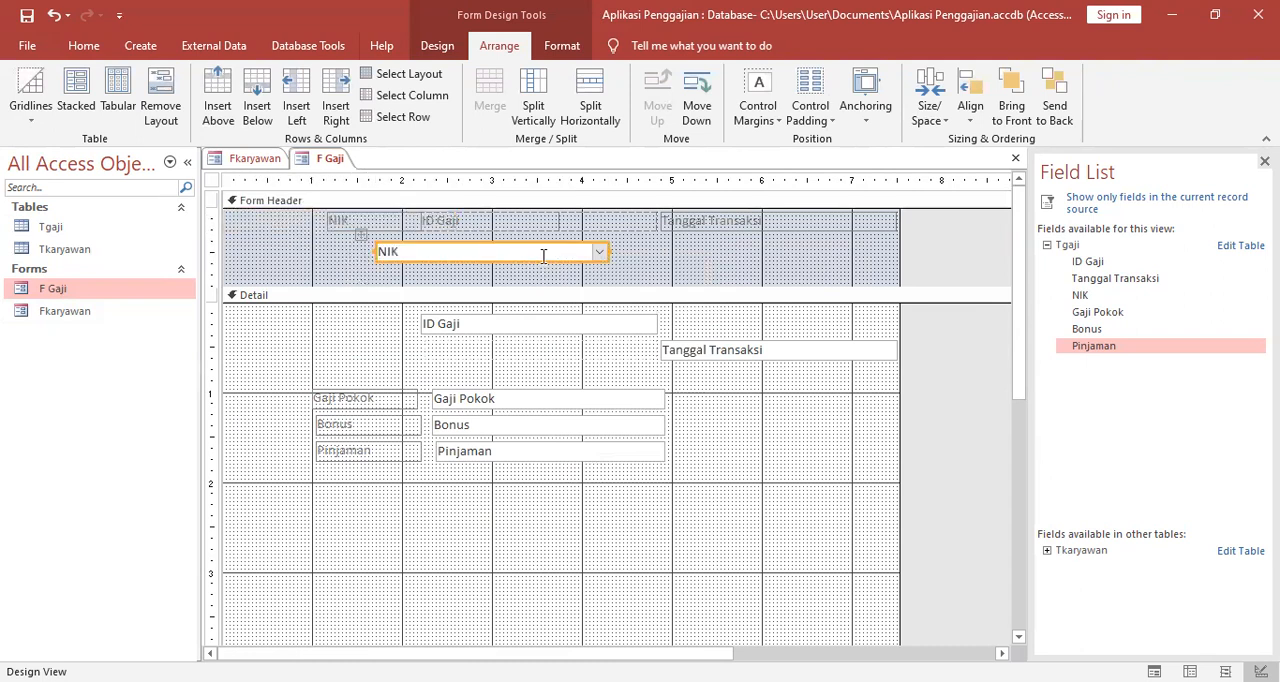
Move the NIK label to the lower part of the Form Header and place the NIK combo box to its right.
left_click(323, 217)
left_click_drag(320, 217, 268, 262)
left_click(547, 246)
left_click_drag(557, 246, 697, 263)
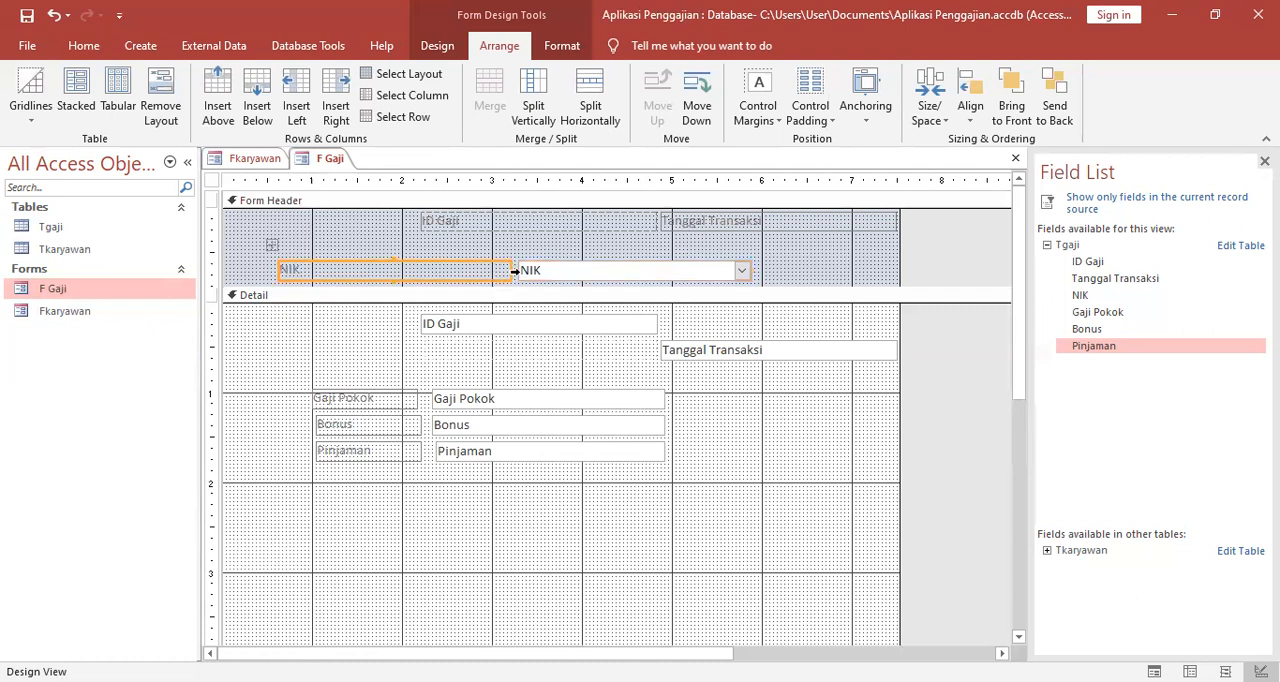
Narrow the NIK label in the Form Header so it spans roughly from the 1-inch to the 2-inch gridline.
left_click(508, 270)
left_click_drag(508, 270, 403, 277)
left_click_drag(278, 268, 315, 270)
left_click(479, 270)
left_click(405, 275)
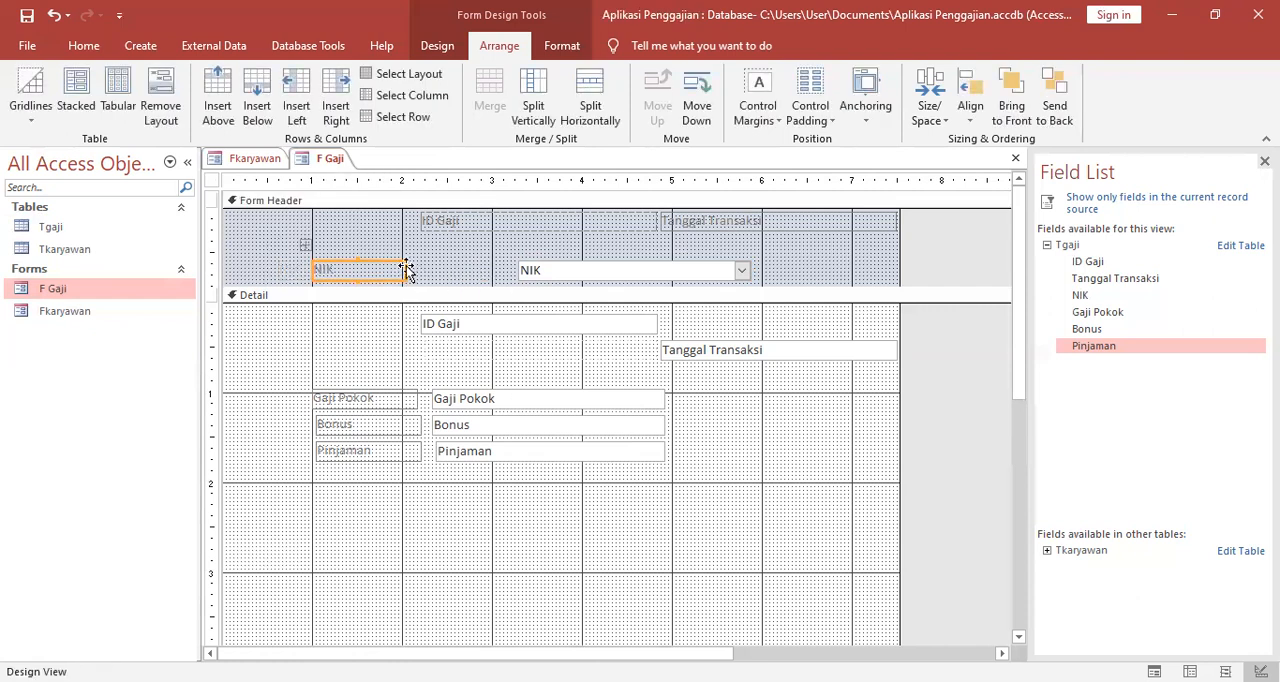
left_click_drag(405, 270, 403, 271)
Move the NIK combo box in the Form Header directly beside the narrowed NIK label.
left_click(553, 272)
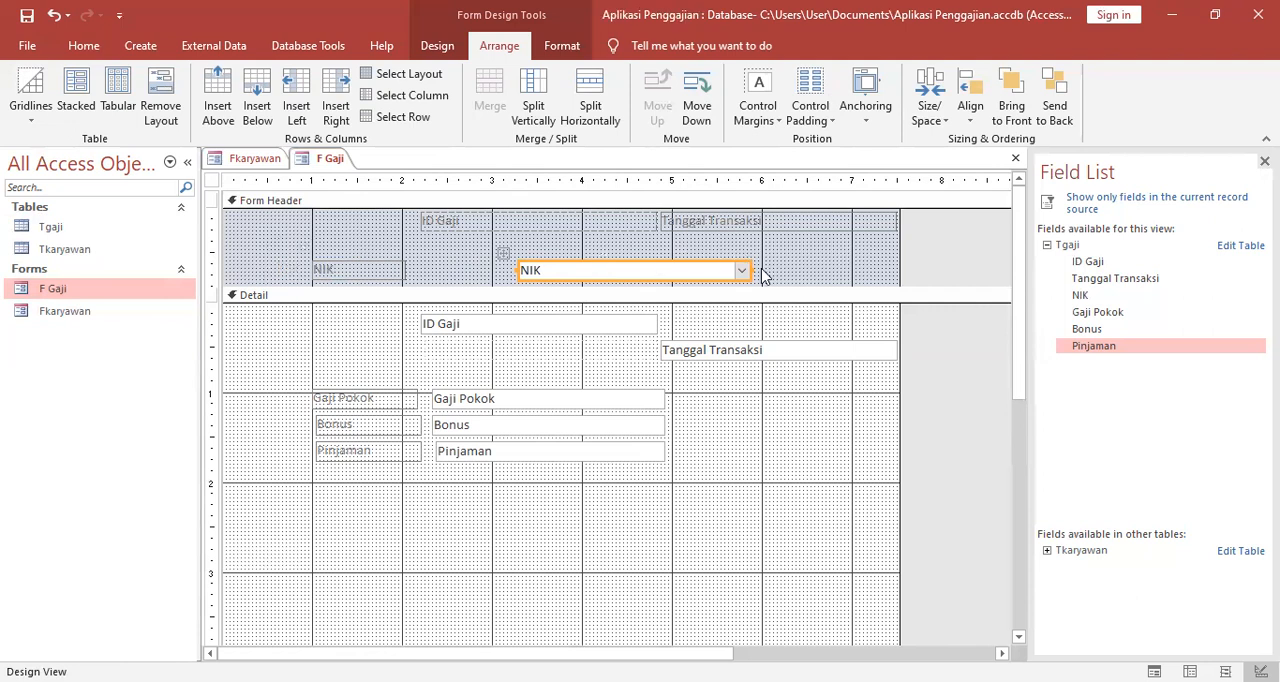
left_click_drag(746, 271, 634, 268)
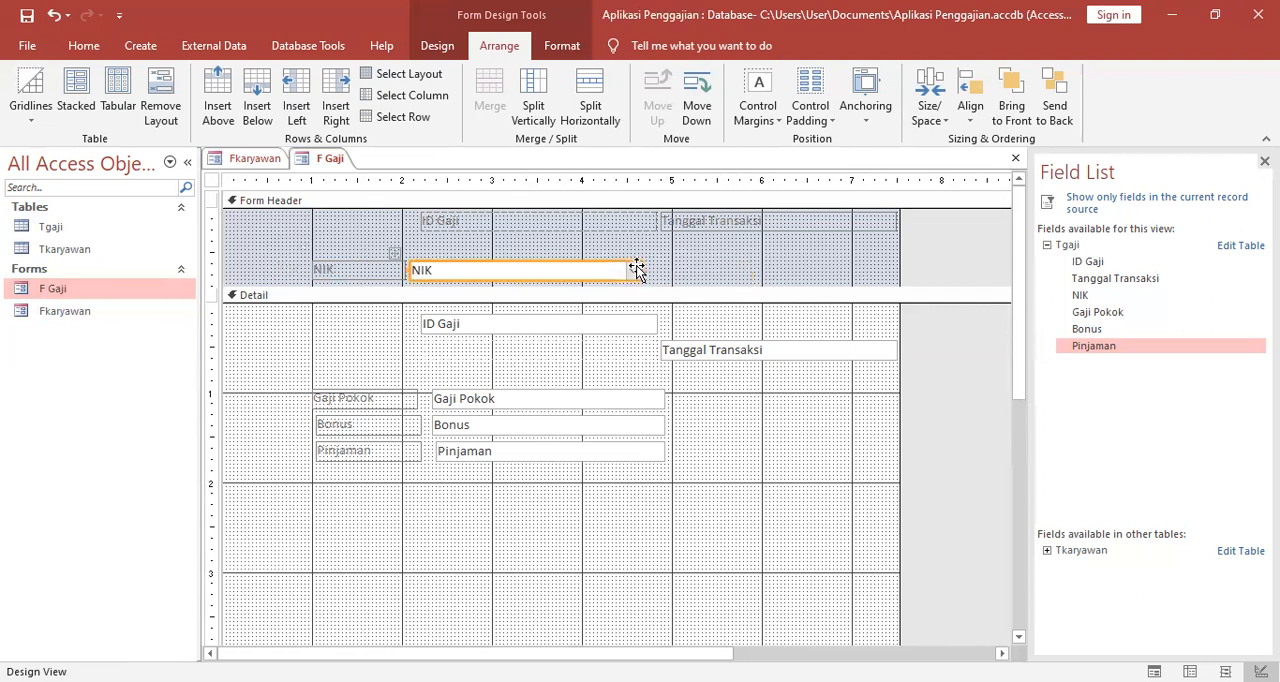
left_click(716, 266)
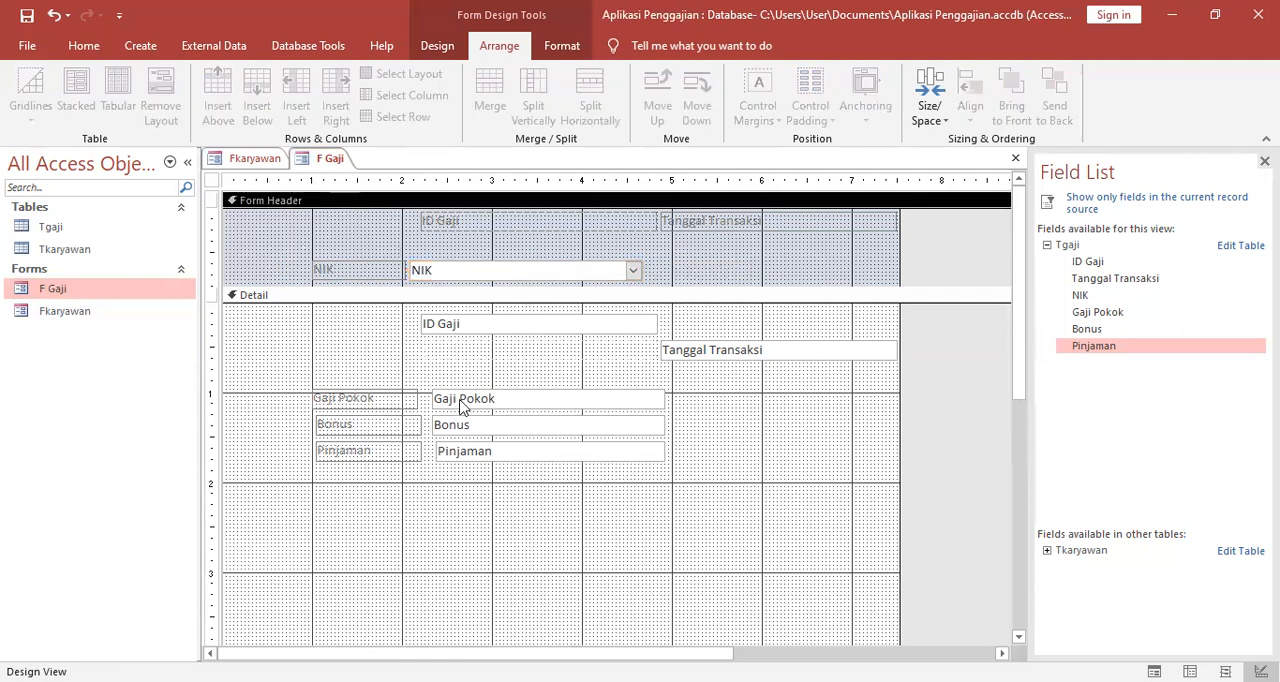
Cut the ID Gaji field from the Detail section and paste it into the Form Header.
left_click(455, 324)
right_click(458, 324)
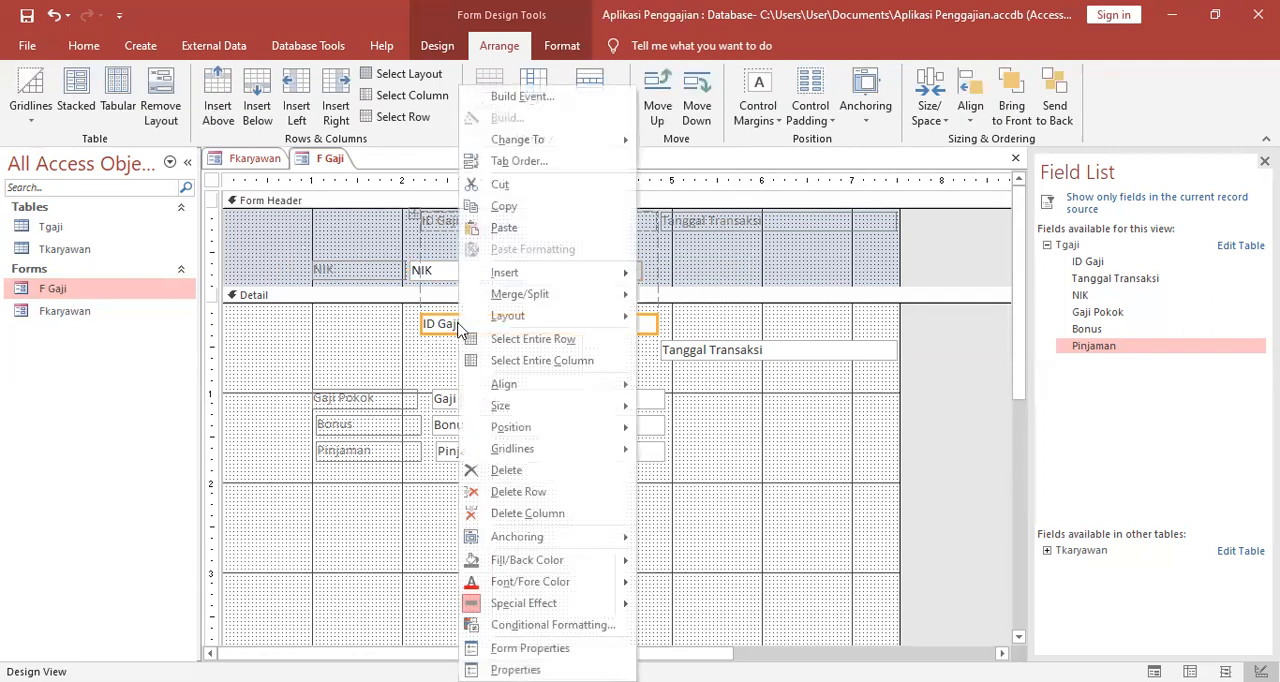
left_click(500, 184)
left_click(465, 244)
right_click(465, 244)
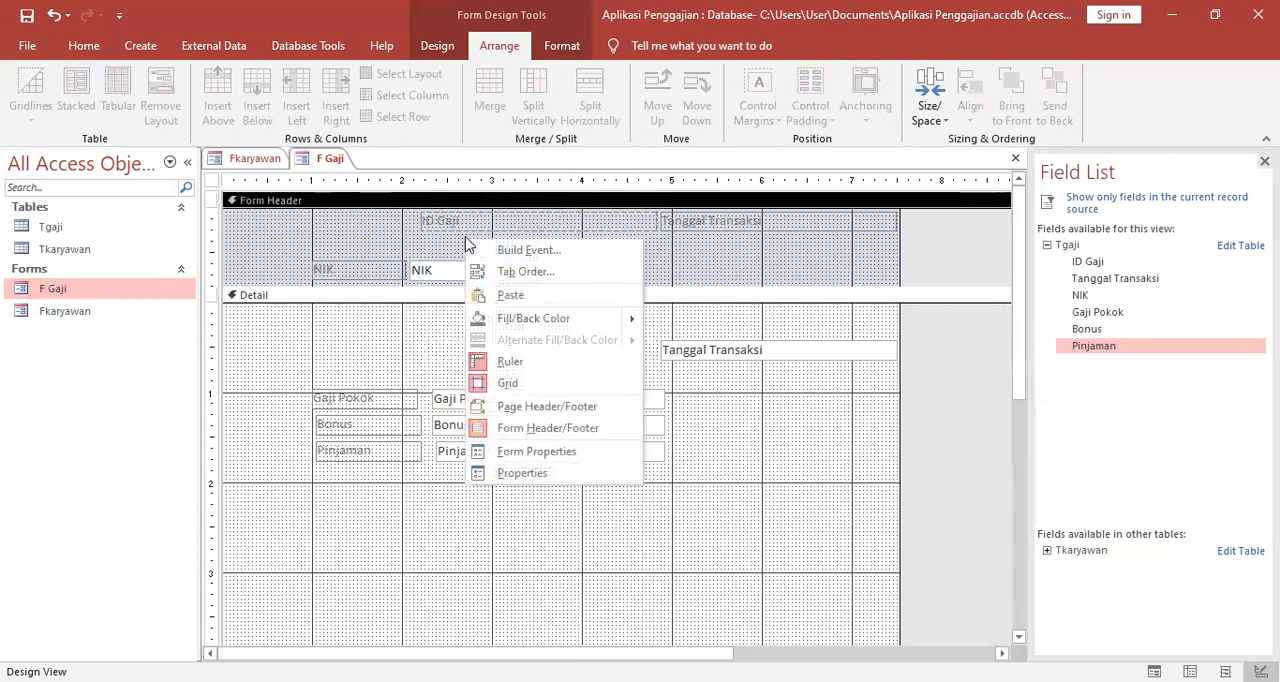
left_click(515, 294)
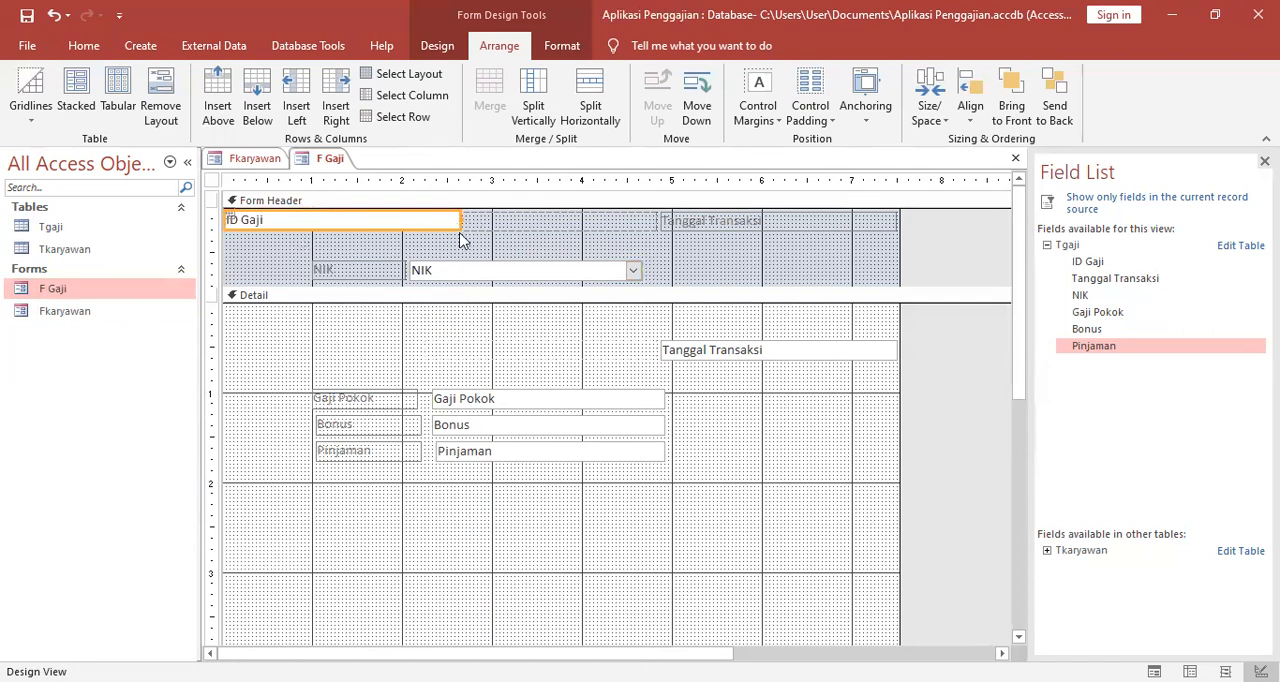
Move the ID Gaji text box in the Form Header directly above the NIK combo box.
left_click_drag(460, 222, 510, 230)
left_click_drag(642, 248, 645, 253)
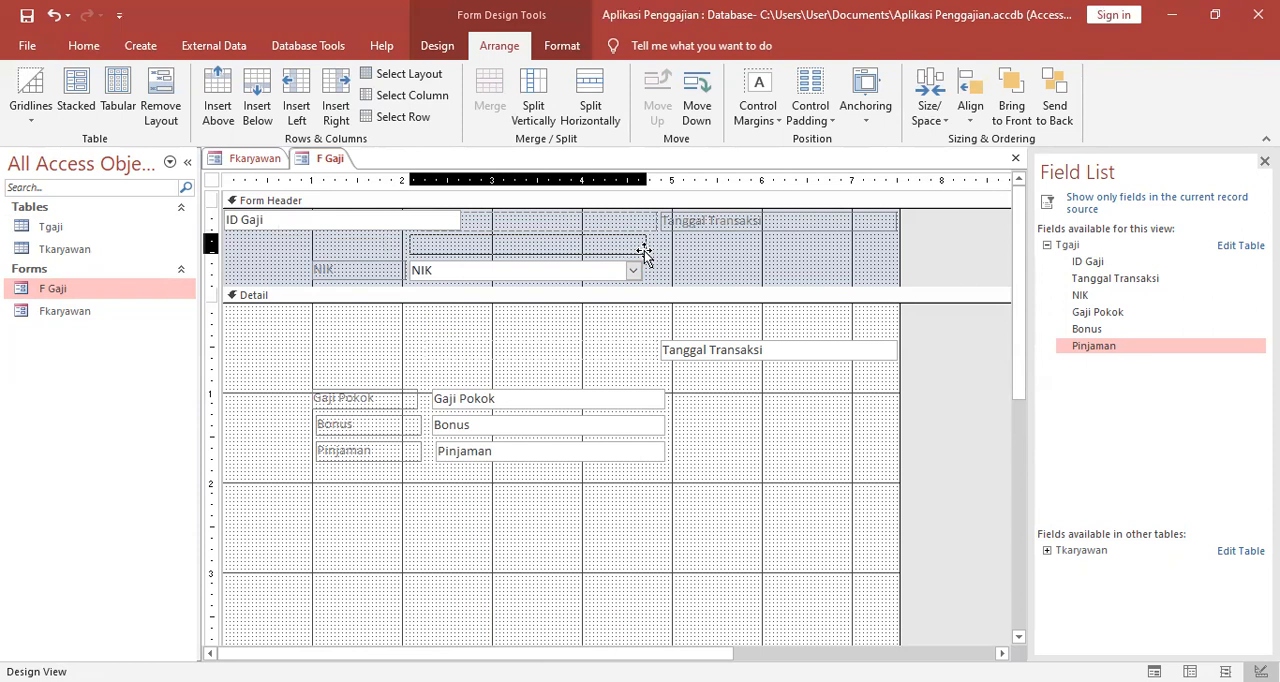
left_click_drag(645, 253, 645, 253)
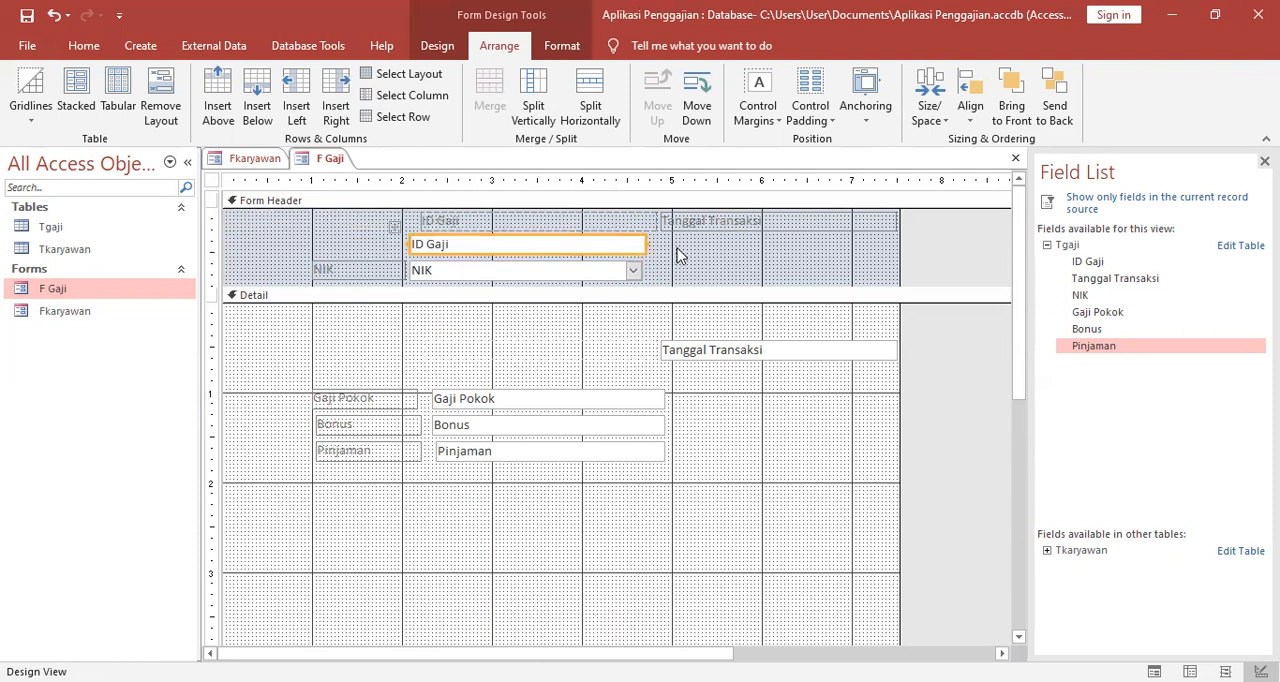
Try to move the ID Gaji label away from the text boxes to the space above the NIK label in the Form Header.
left_click(576, 217)
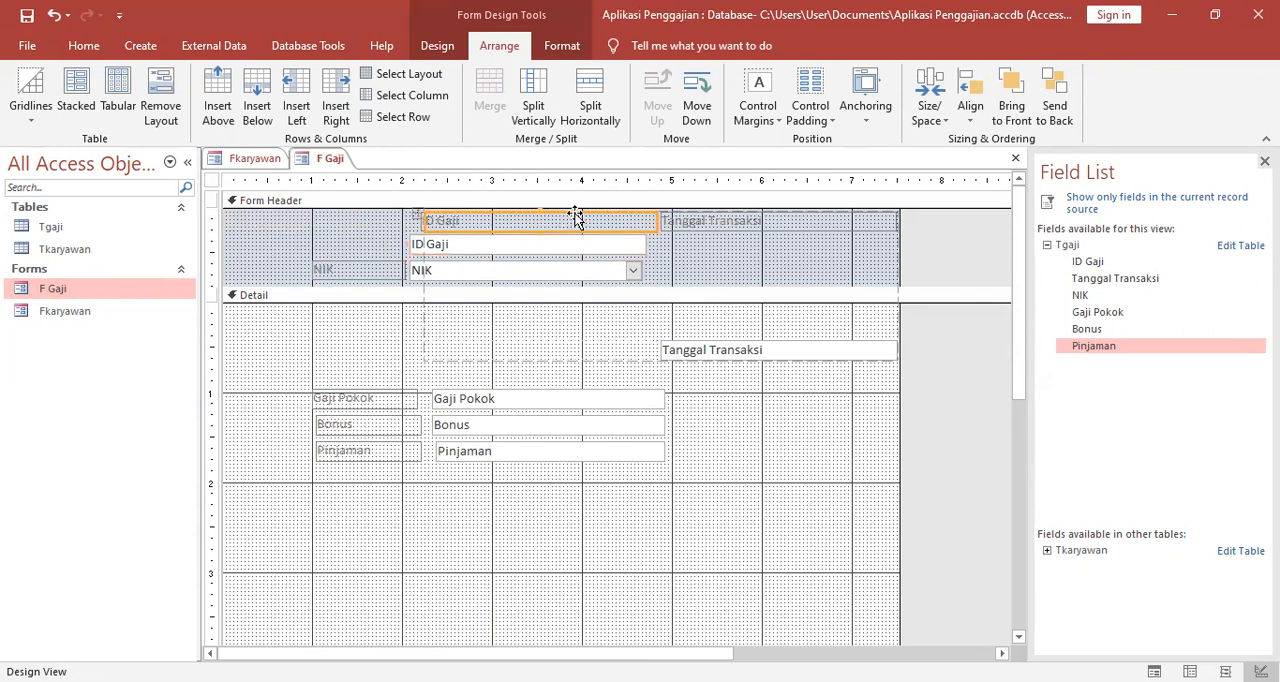
left_click_drag(423, 211, 310, 223)
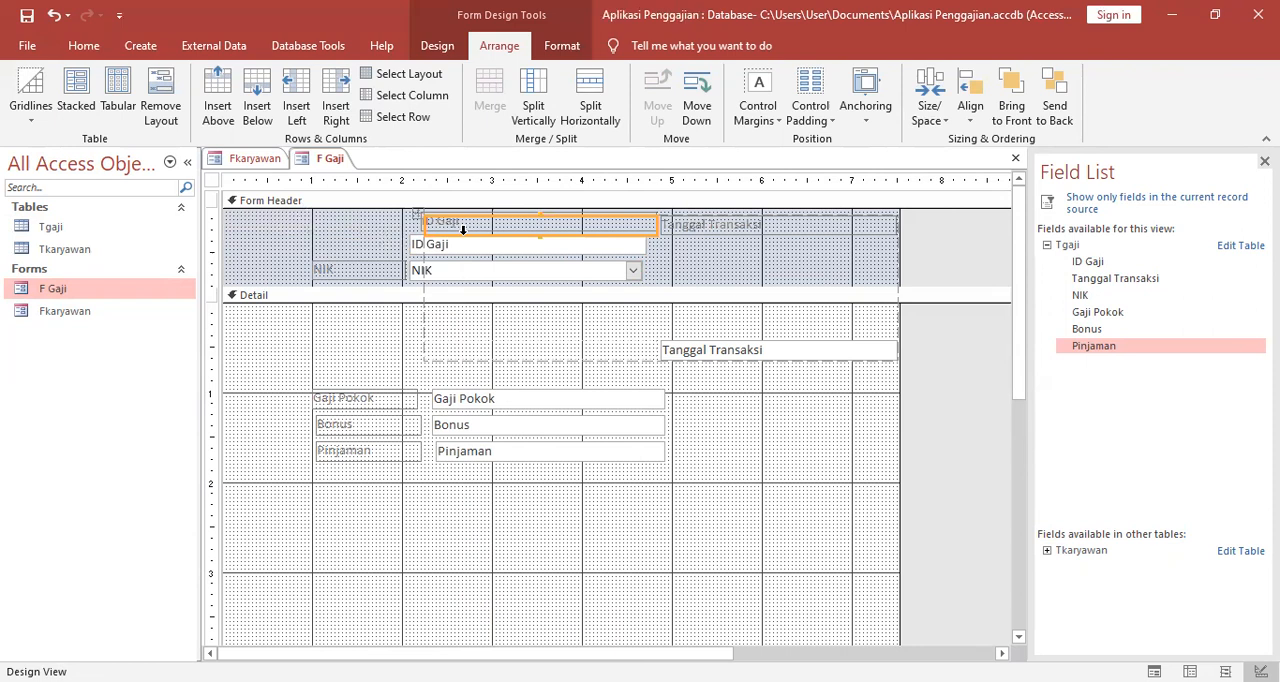
left_click(528, 242)
left_click(440, 220)
left_click_drag(440, 220, 405, 220)
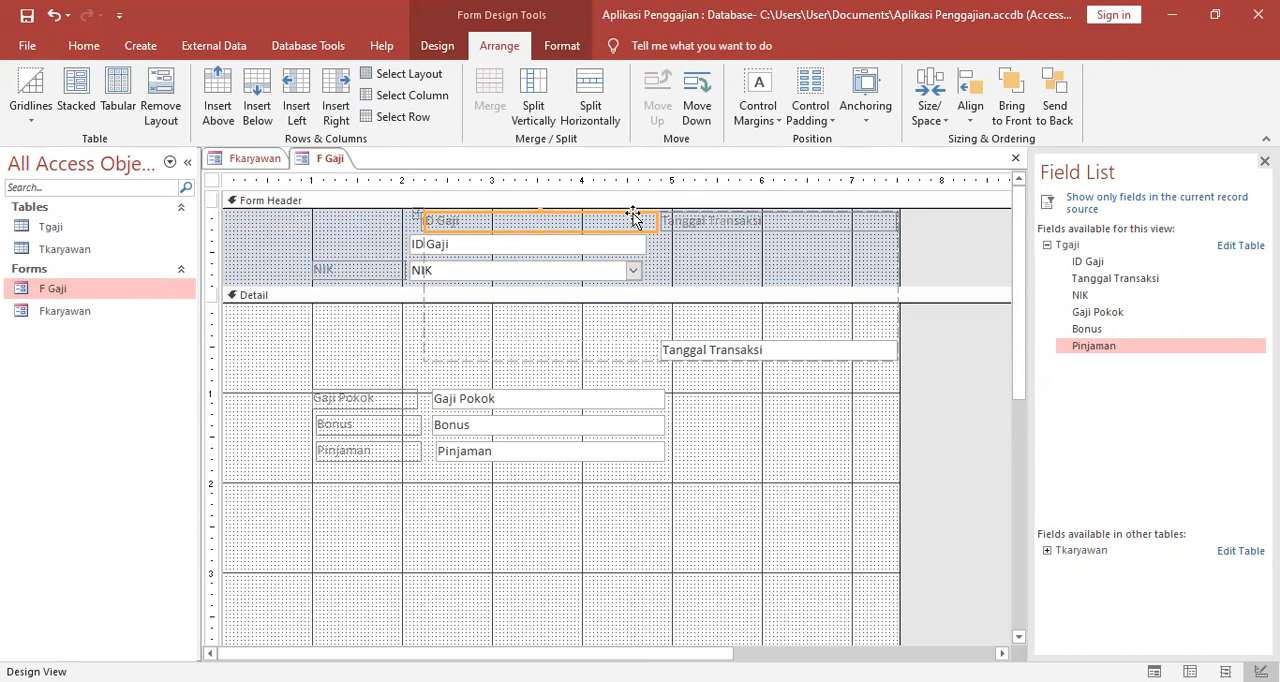
left_click_drag(643, 215, 586, 247)
left_click(457, 241)
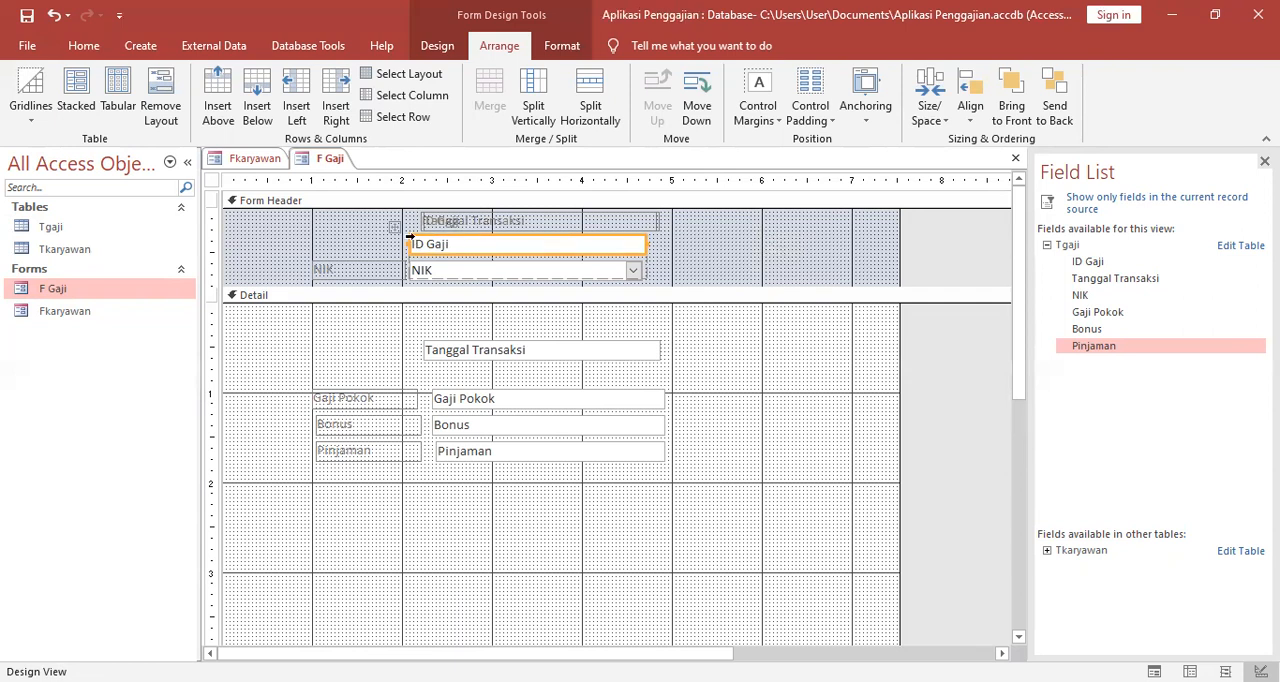
left_click_drag(395, 232, 640, 223)
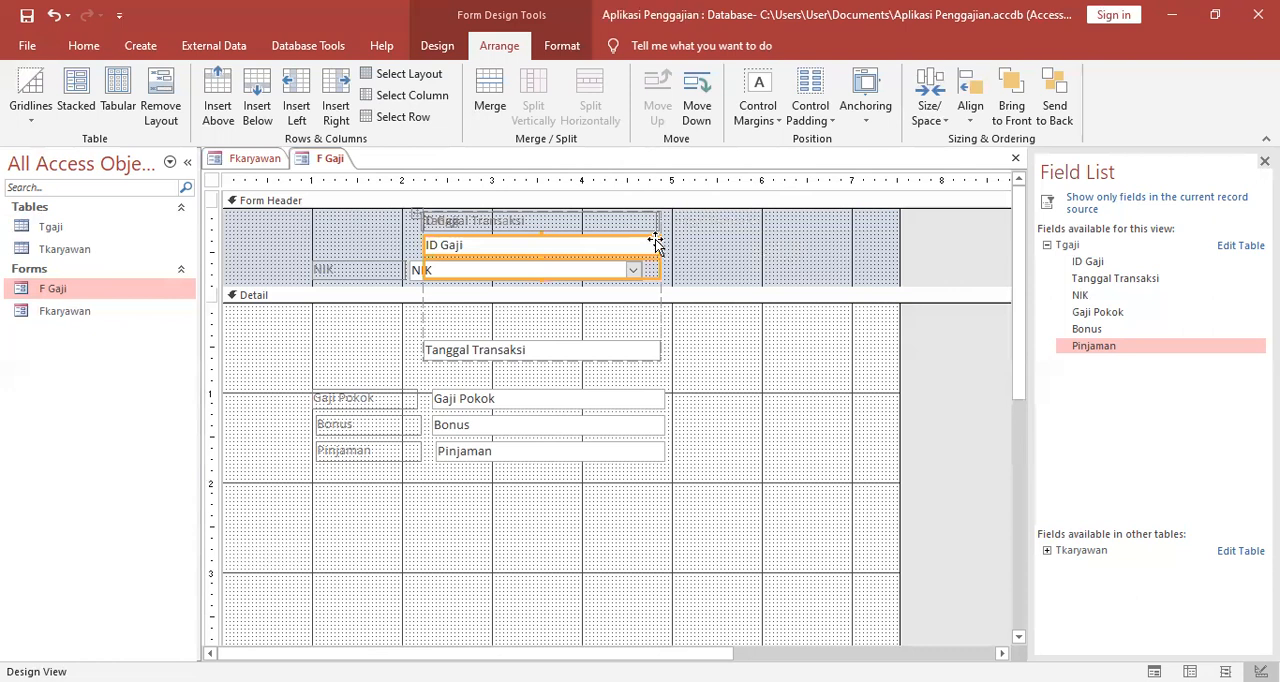
Remove the layout grouping the ID Gaji and Tanggal Transaksi controls, and shift the ID Gaji text box clear of the label column.
left_click(420, 222)
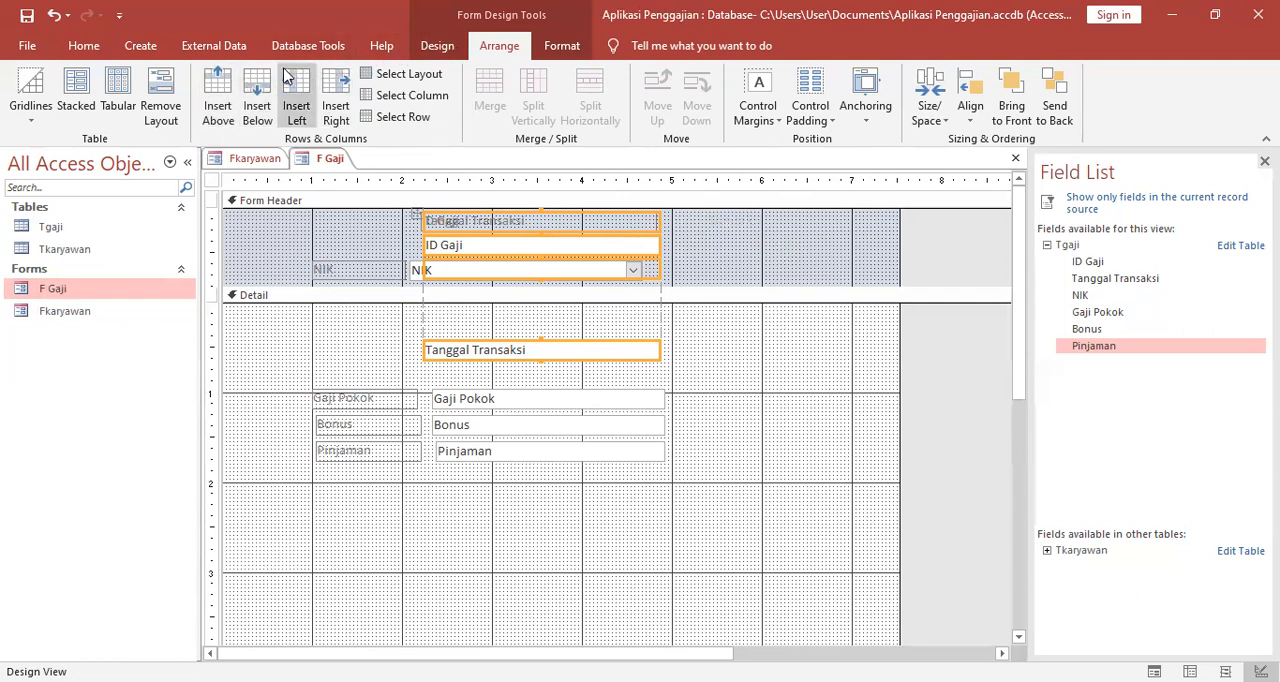
left_click(172, 98)
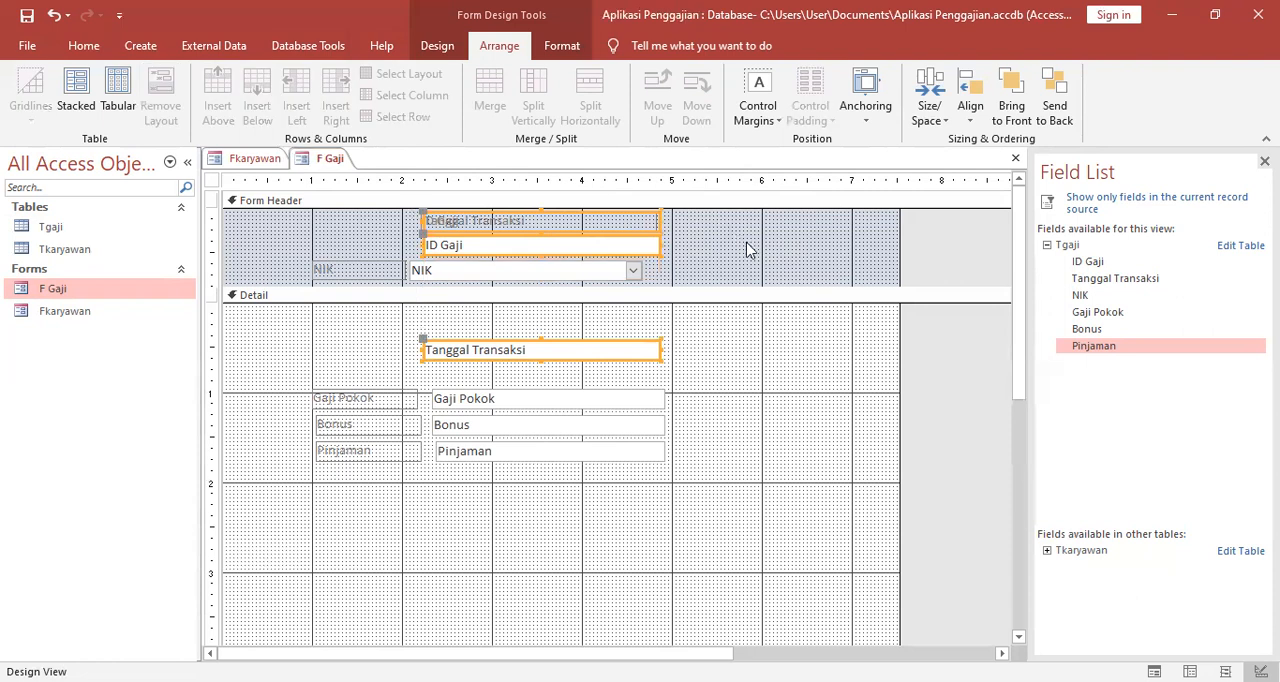
left_click(749, 249)
left_click(424, 244)
left_click_drag(424, 244, 527, 247)
Place the Tanggal Transaksi label directly above the NIK label in the Form Header and narrow it to the NIK label's width.
left_click(430, 218)
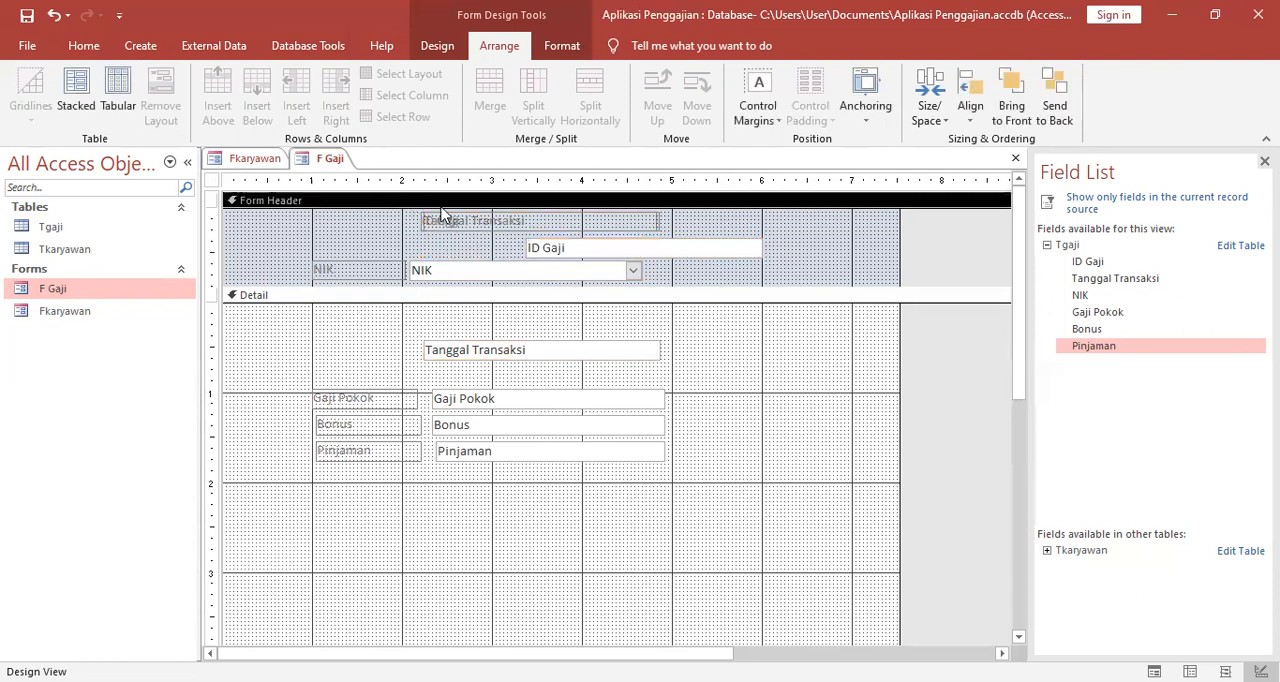
left_click_drag(423, 210, 306, 240)
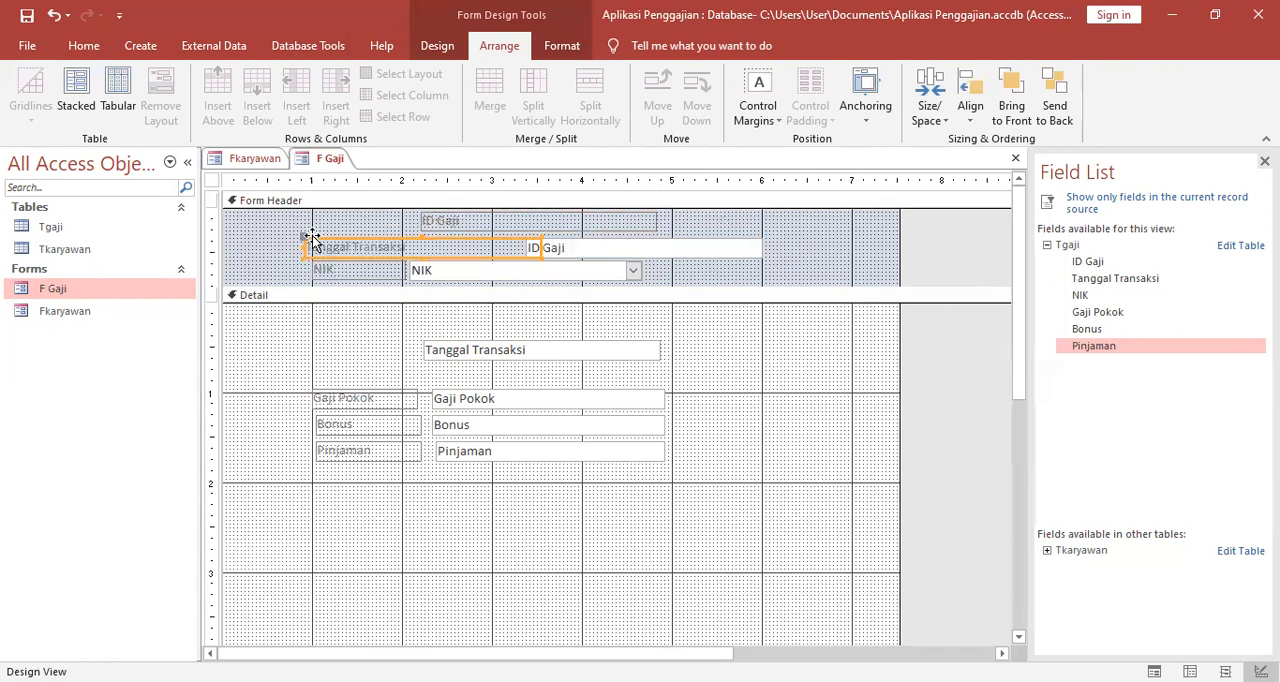
left_click_drag(540, 246, 418, 255)
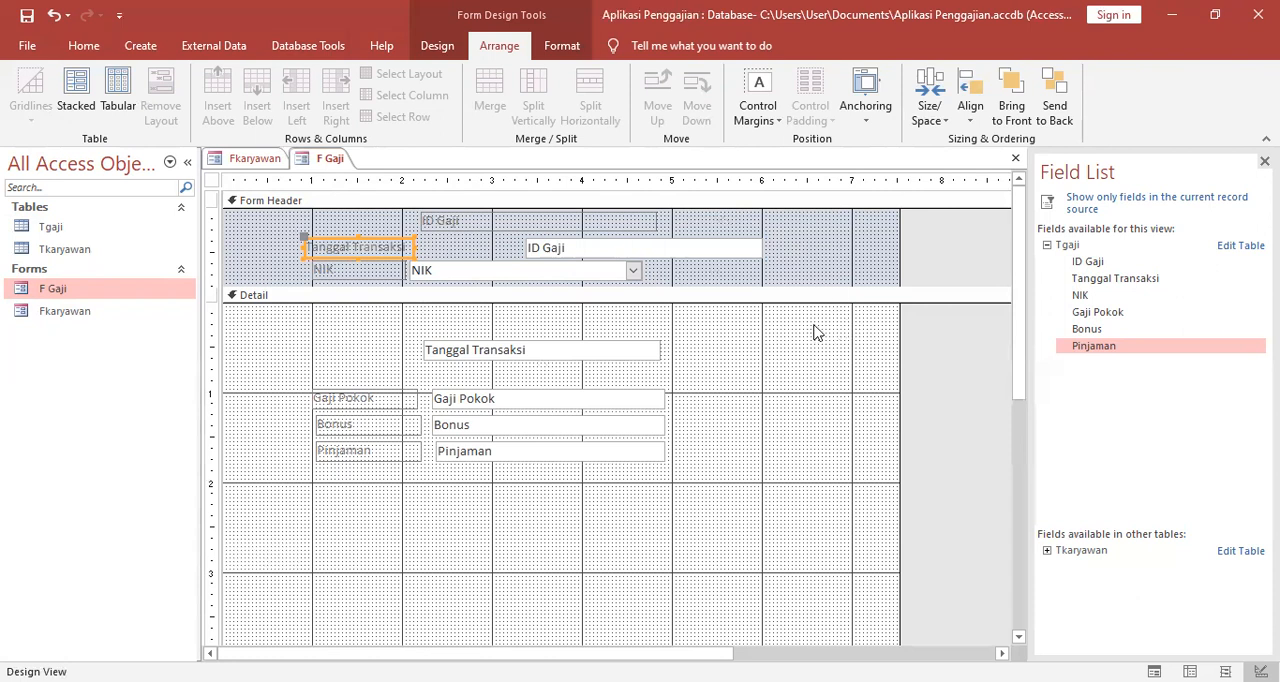
left_click(413, 247)
left_click_drag(413, 247, 406, 247)
left_click_drag(302, 247, 310, 248)
left_click(288, 260)
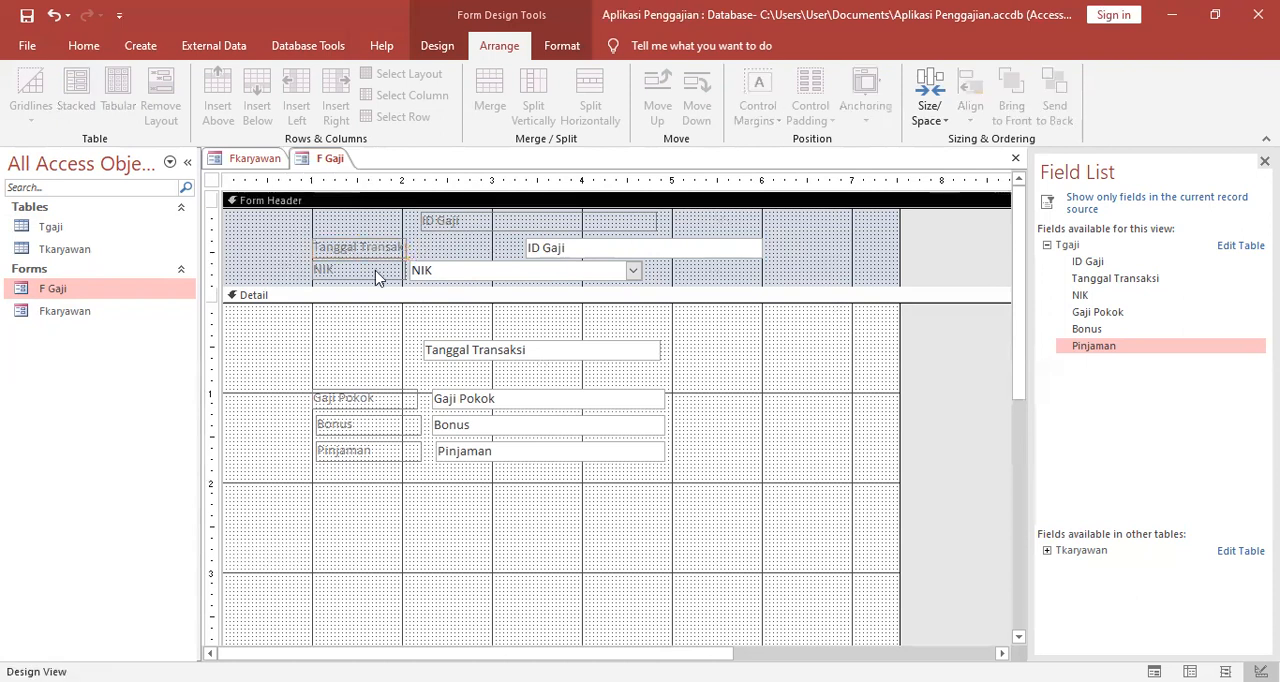
Place the ID Gaji label above the Tanggal Transaksi label, narrow it to the same width, and position its text box beside it.
left_click(549, 253)
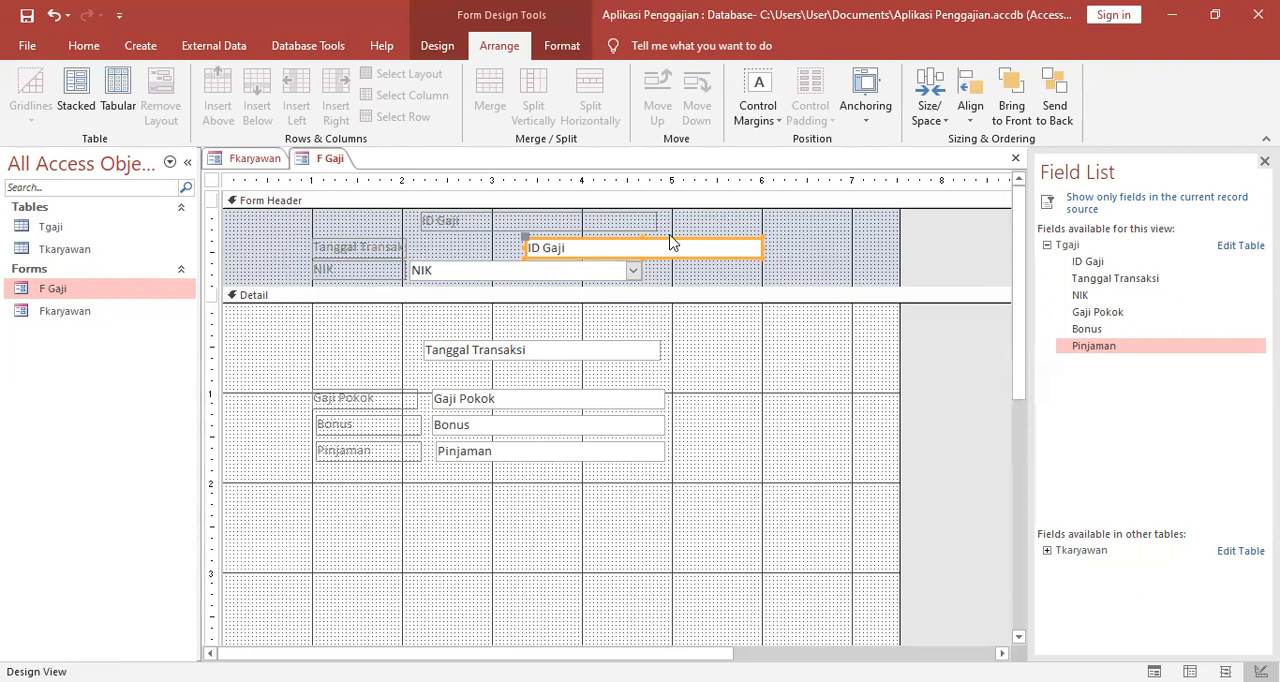
left_click_drag(749, 243, 893, 251)
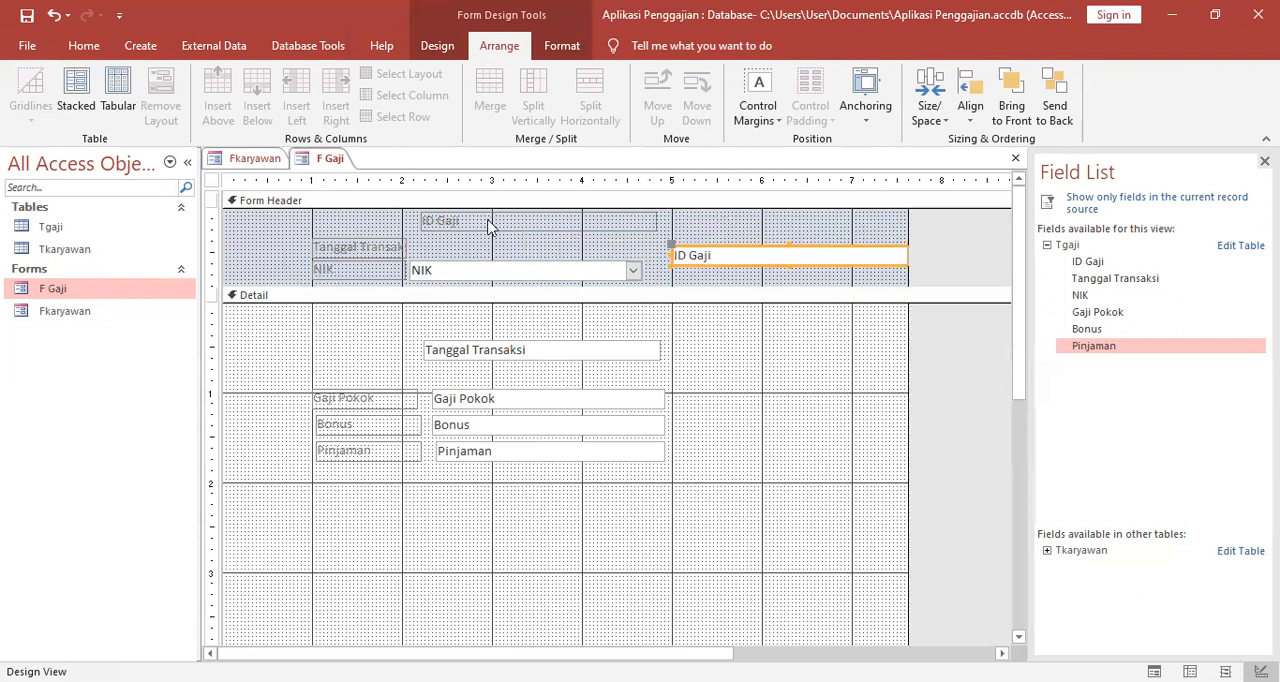
left_click(489, 226)
left_click_drag(410, 217, 307, 220)
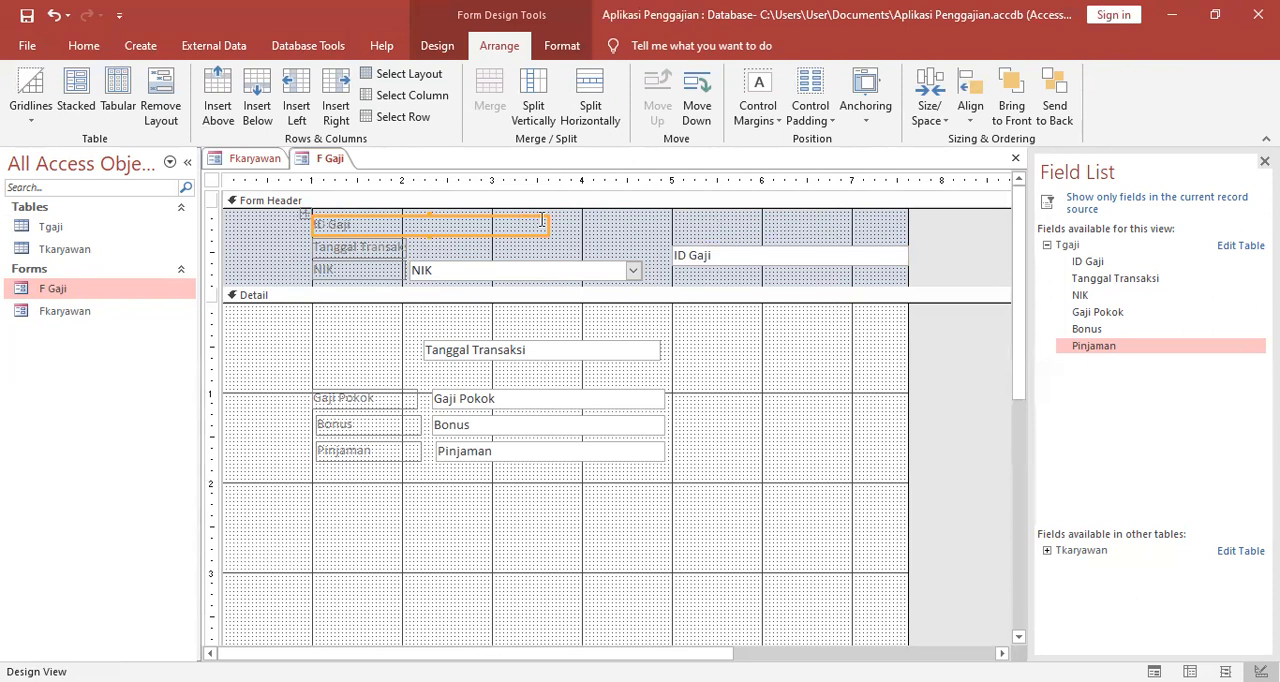
left_click(542, 220)
left_click(514, 218)
left_click_drag(548, 222, 403, 224)
left_click(571, 251)
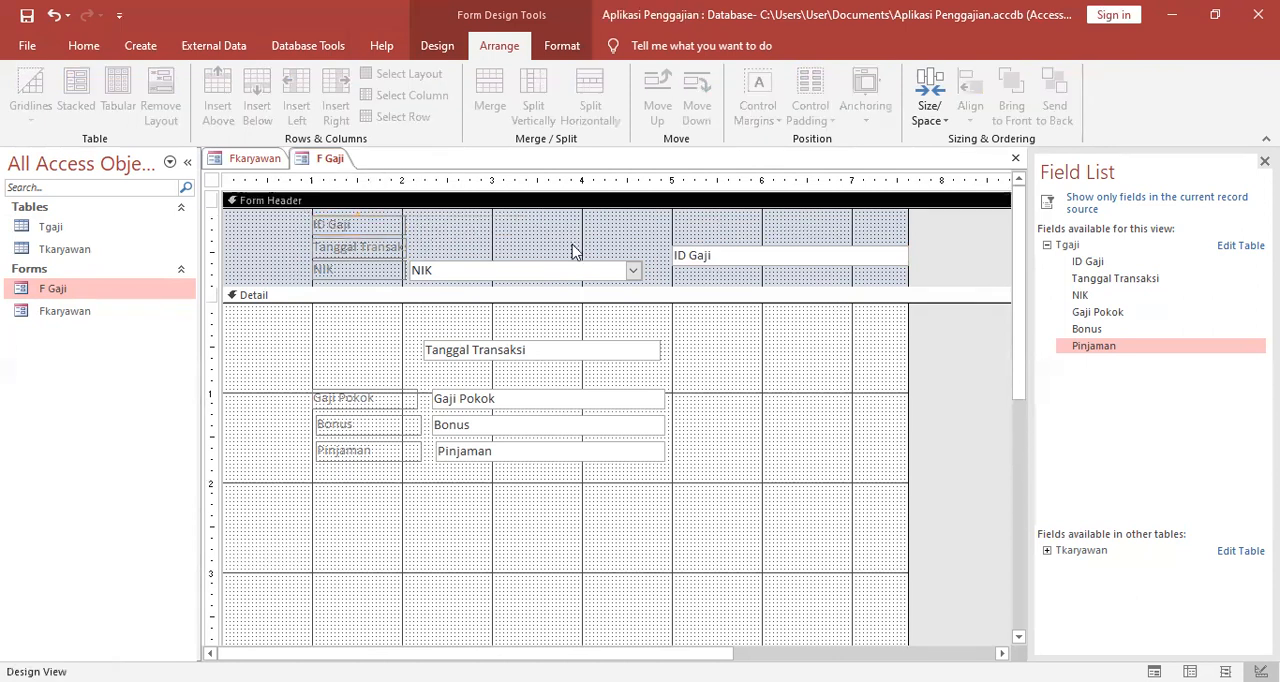
left_click(688, 253)
left_click_drag(668, 248, 410, 210)
Cut the Tanggal Transaksi text box from the Detail section and paste it into the Form Header.
left_click(490, 338)
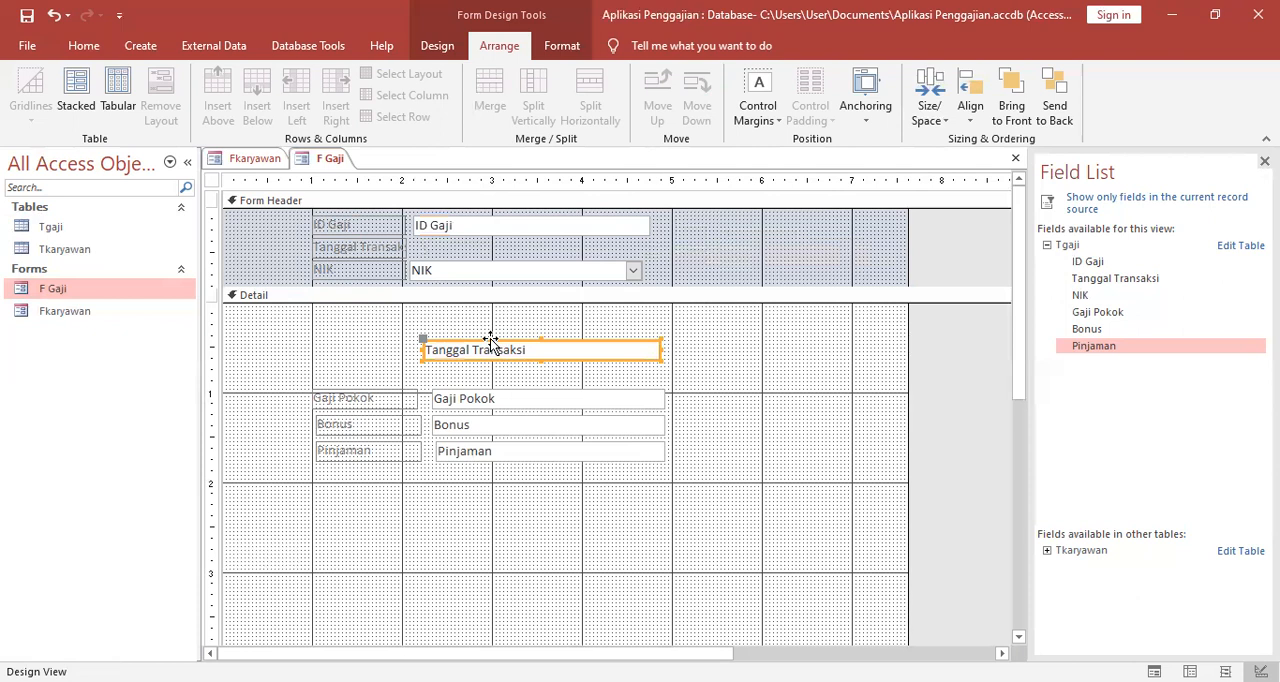
right_click(490, 338)
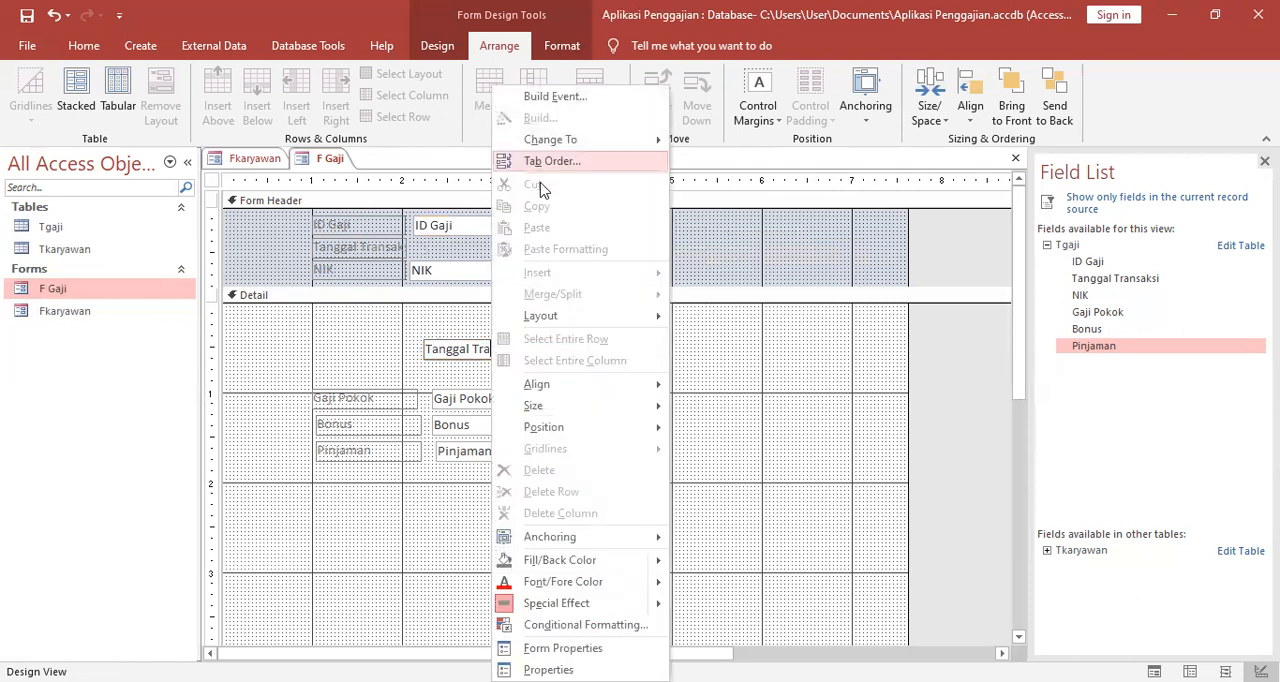
left_click(741, 326)
left_click(575, 348)
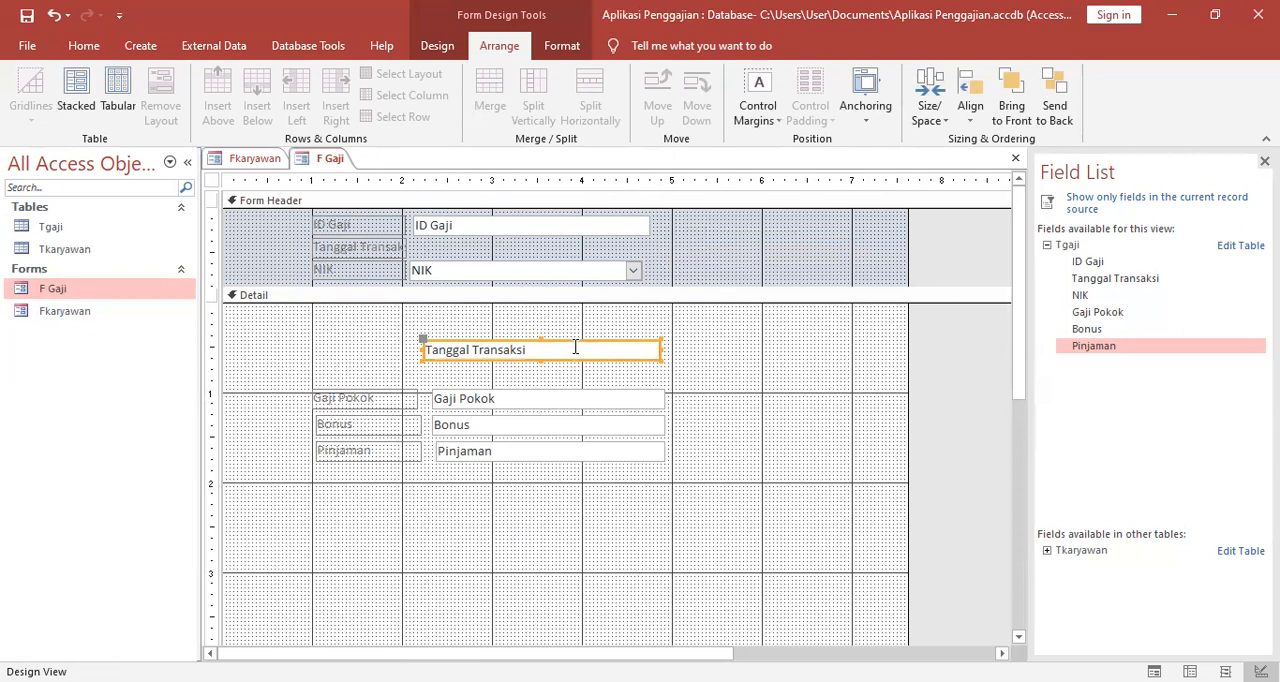
left_click(577, 344)
left_click(583, 342)
right_click(582, 340)
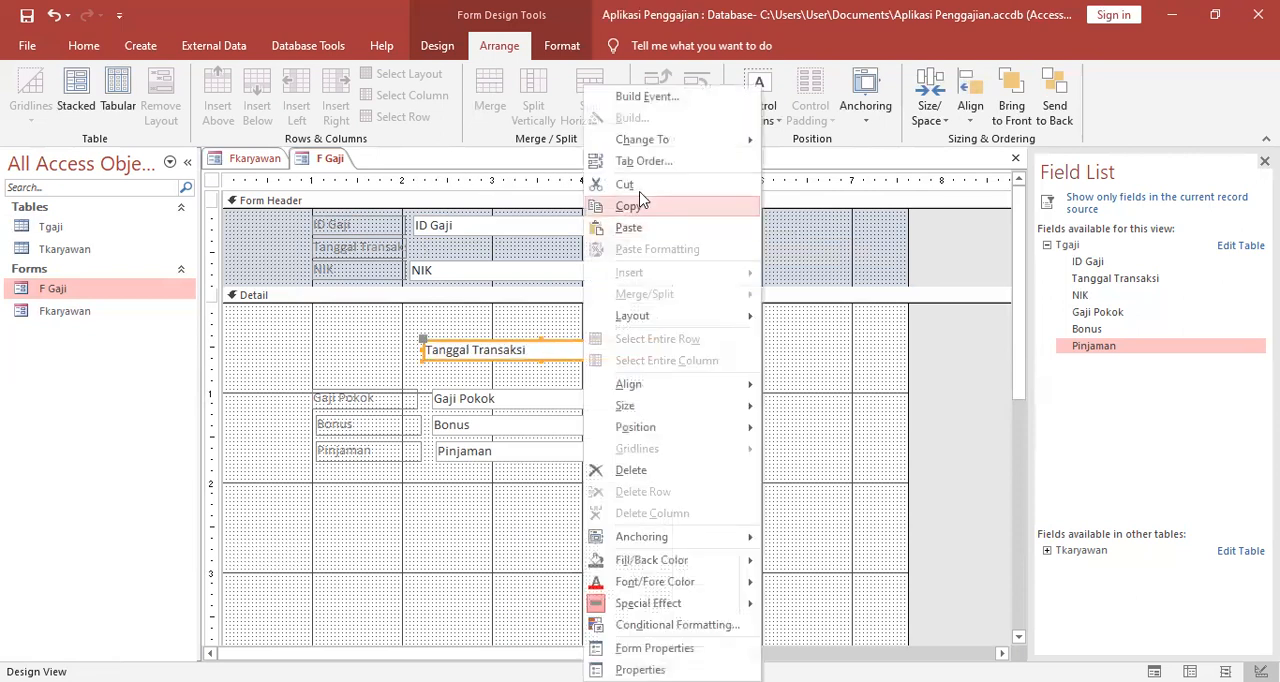
key("Return")
right_click(566, 243)
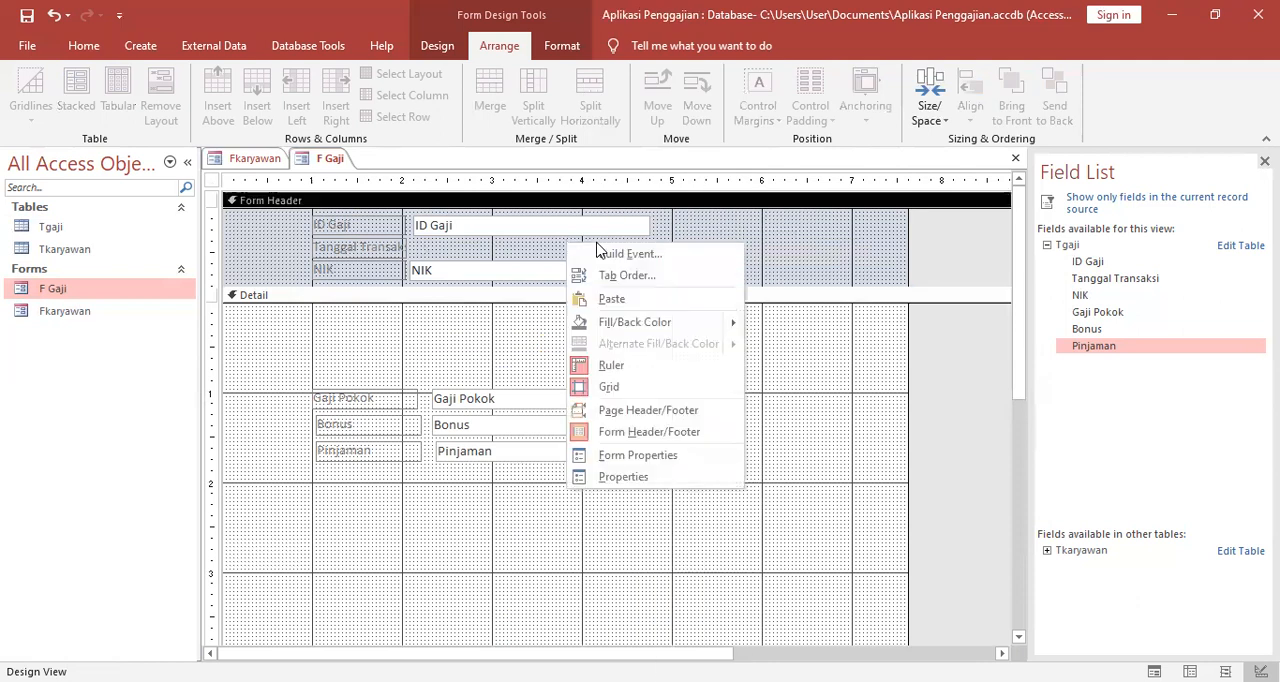
left_click(612, 299)
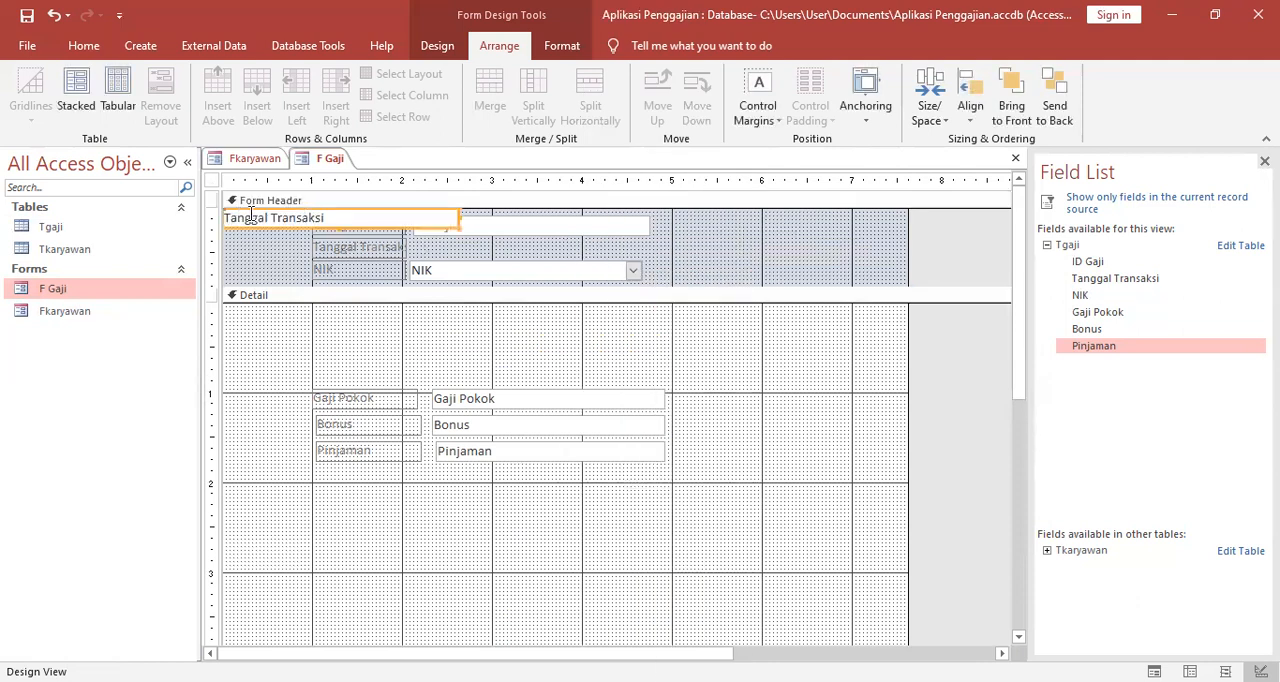
Place the Tanggal Transaksi text box beside its label, below the ID Gaji text box, removing the layout that joins it to the NIK combo box.
left_click_drag(260, 230, 452, 260)
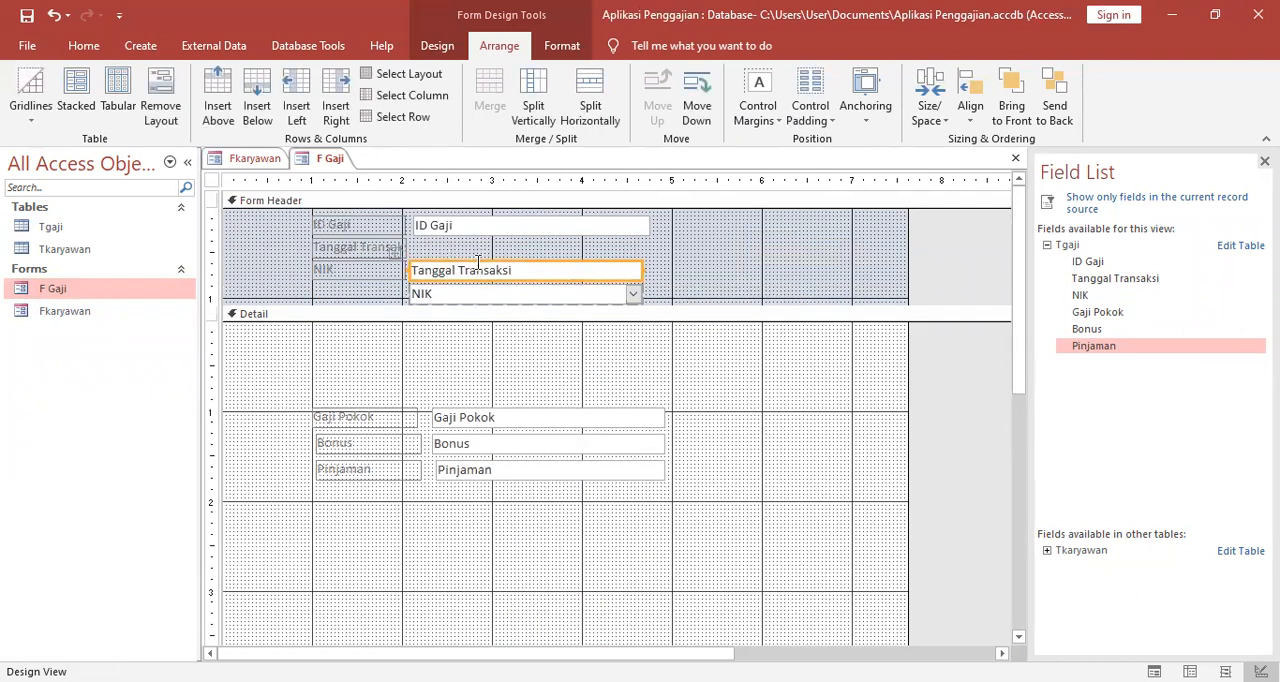
left_click(420, 258)
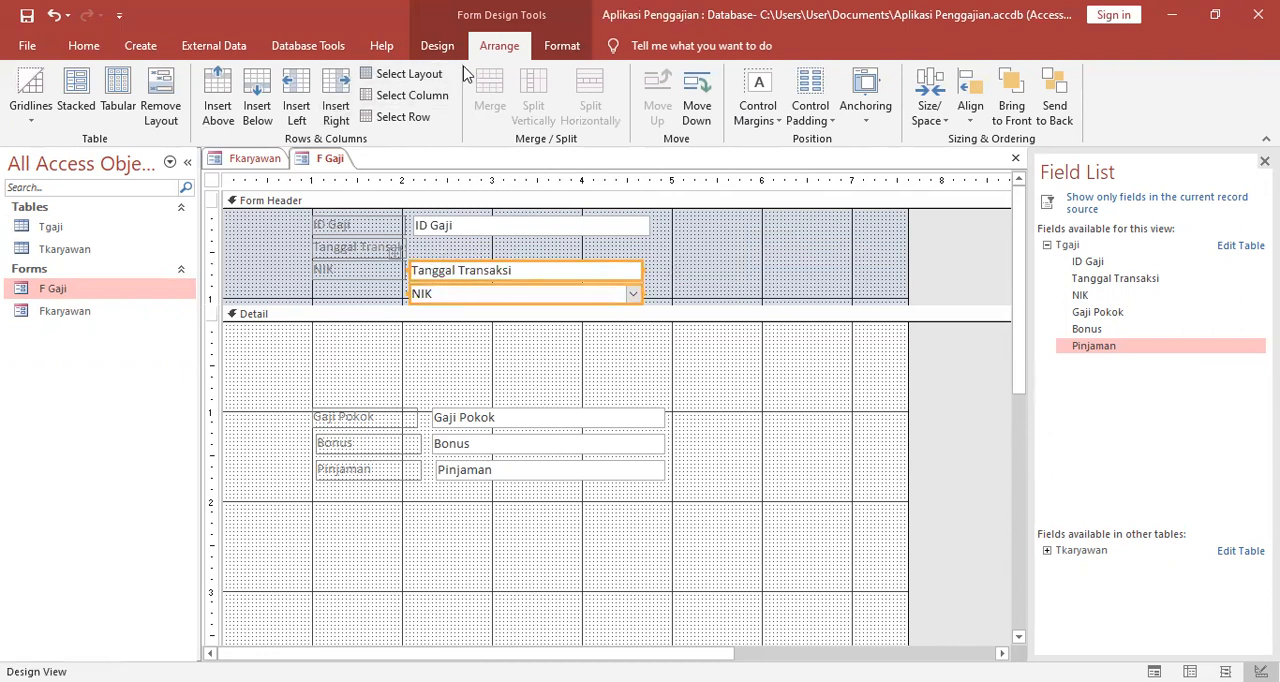
left_click(451, 260)
left_click(451, 268)
mouse_move(425, 262)
left_mouse_down()
mouse_move(429, 229)
mouse_move(429, 241)
left_mouse_up()
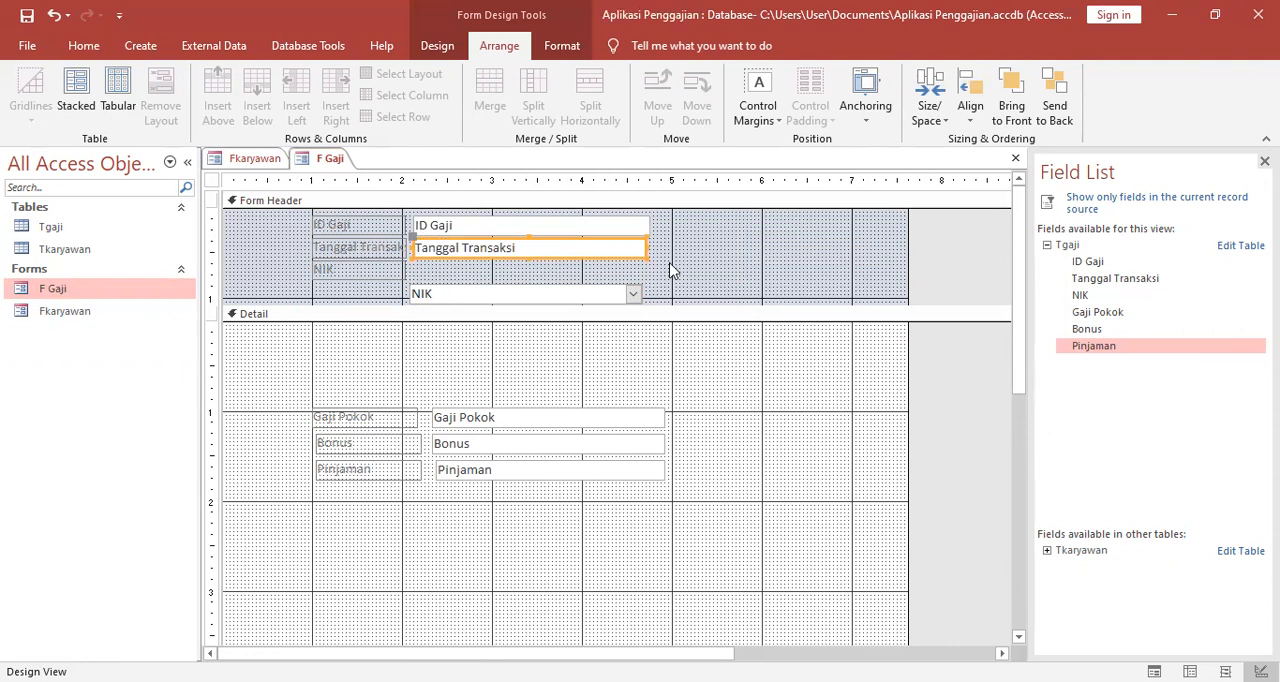
Move the NIK combo box up beside the NIK label, directly below the Tanggal Transaksi text box.
left_click(595, 287)
left_click(556, 291)
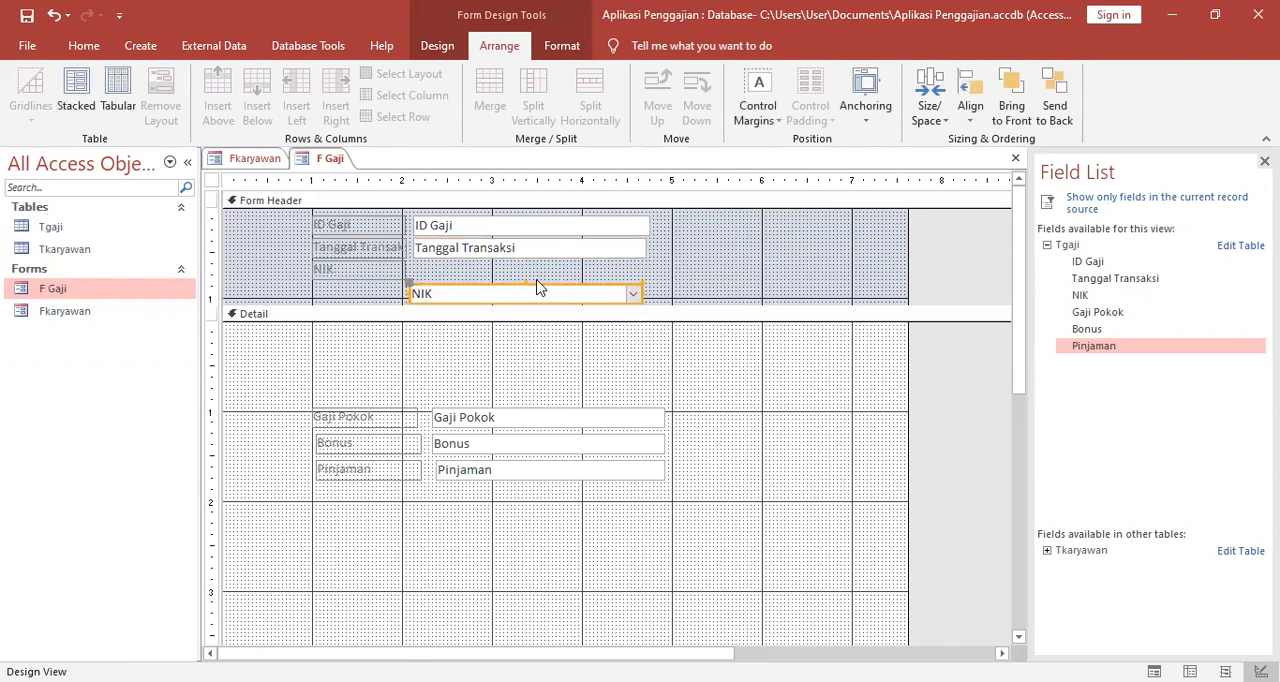
left_click_drag(537, 286, 535, 262)
left_click(683, 263)
left_click(627, 269)
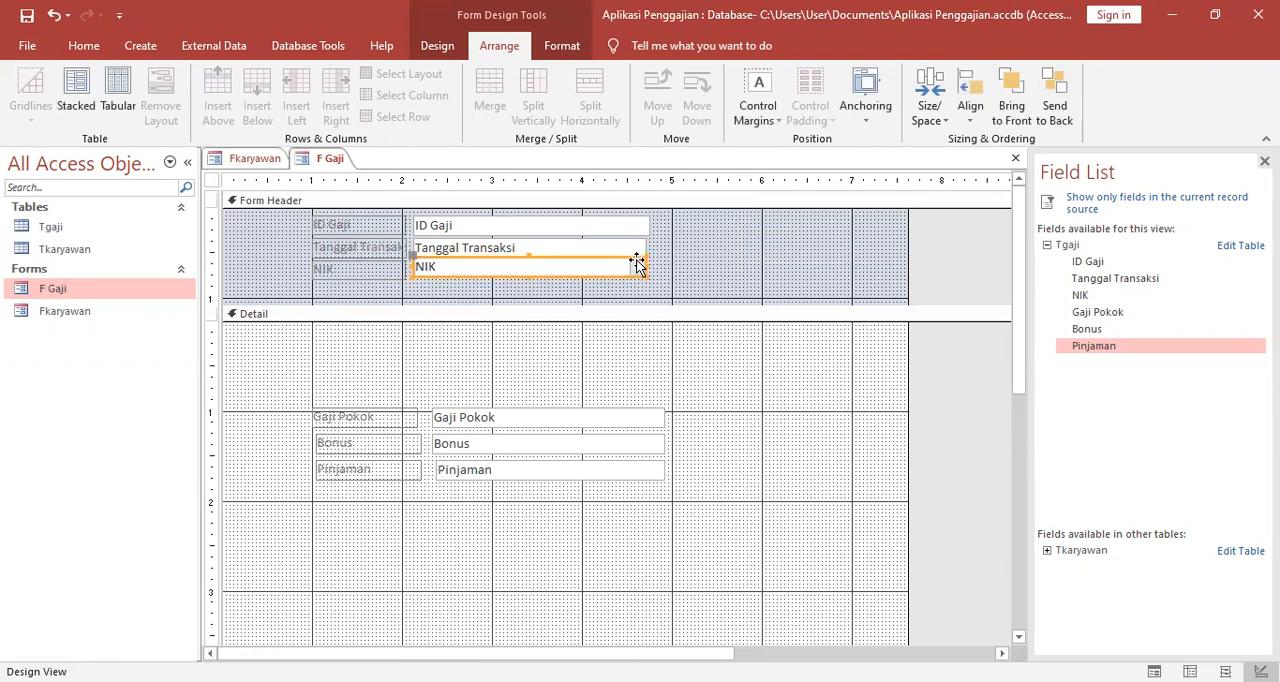
left_click_drag(520, 277, 512, 283)
Widen the Tanggal Transaksi text box and the NIK combo box so their right edges line up with the ID Gaji text box.
left_click(652, 270)
left_click(646, 250)
left_click_drag(645, 248, 650, 250)
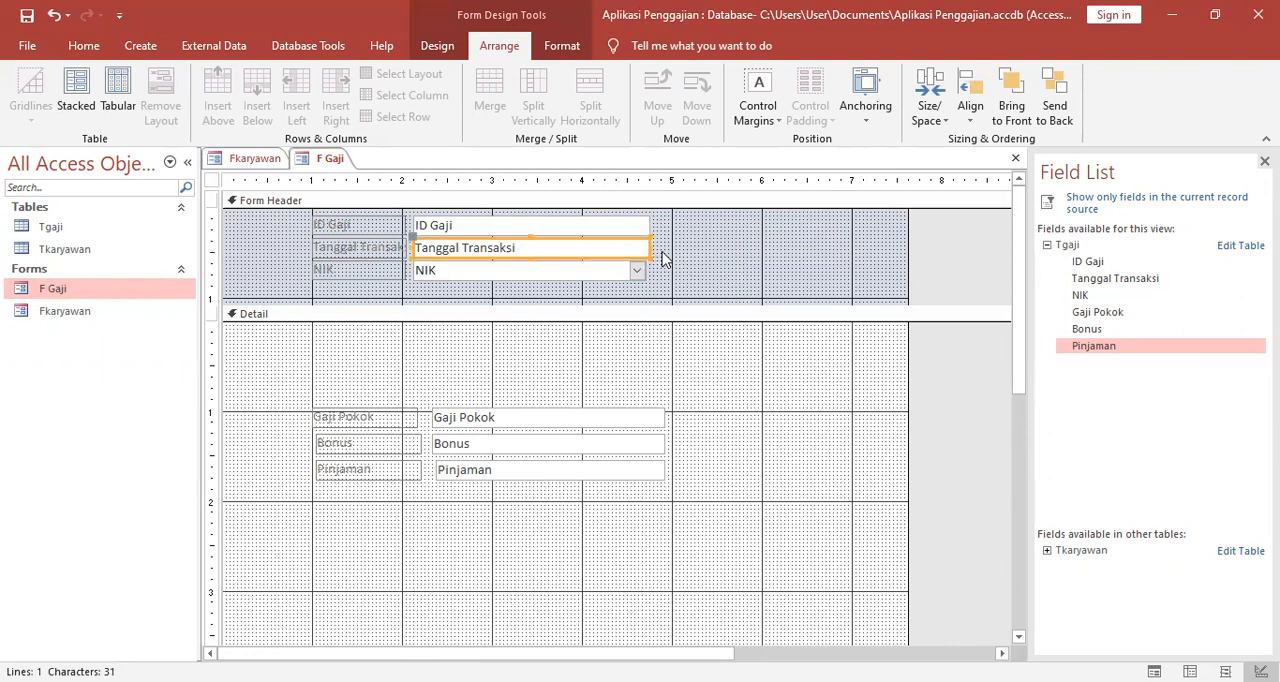
left_click(650, 272)
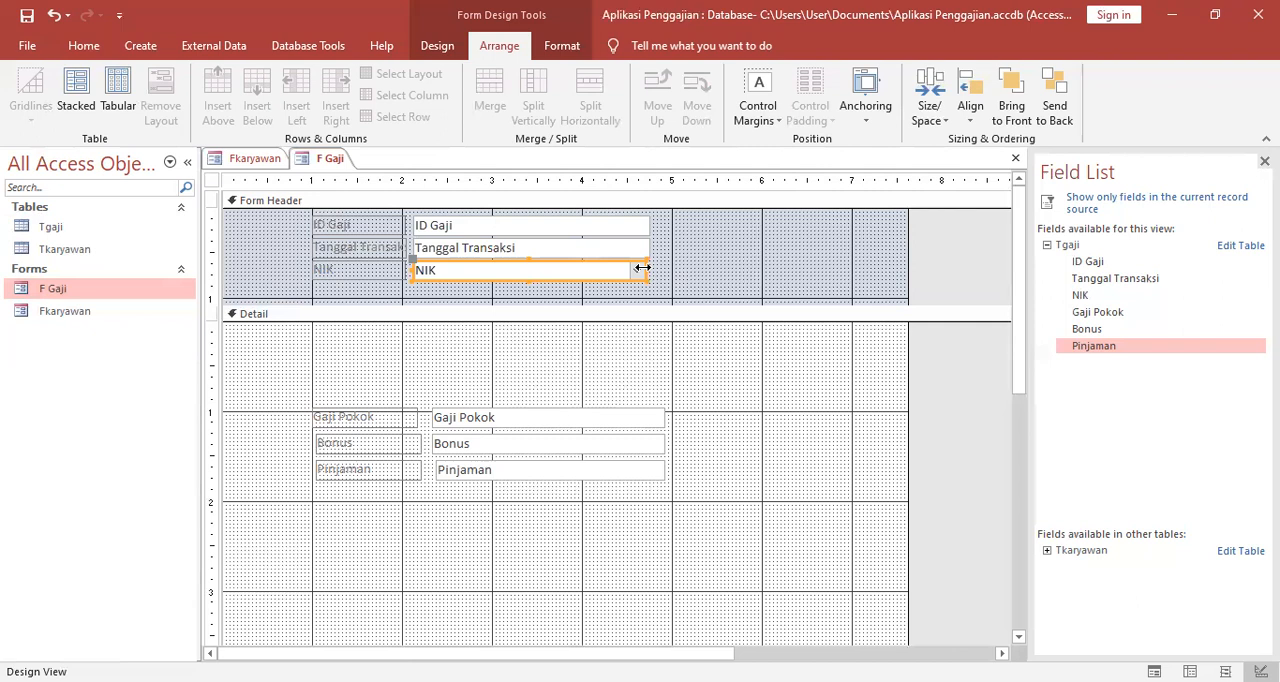
left_click_drag(645, 269, 652, 269)
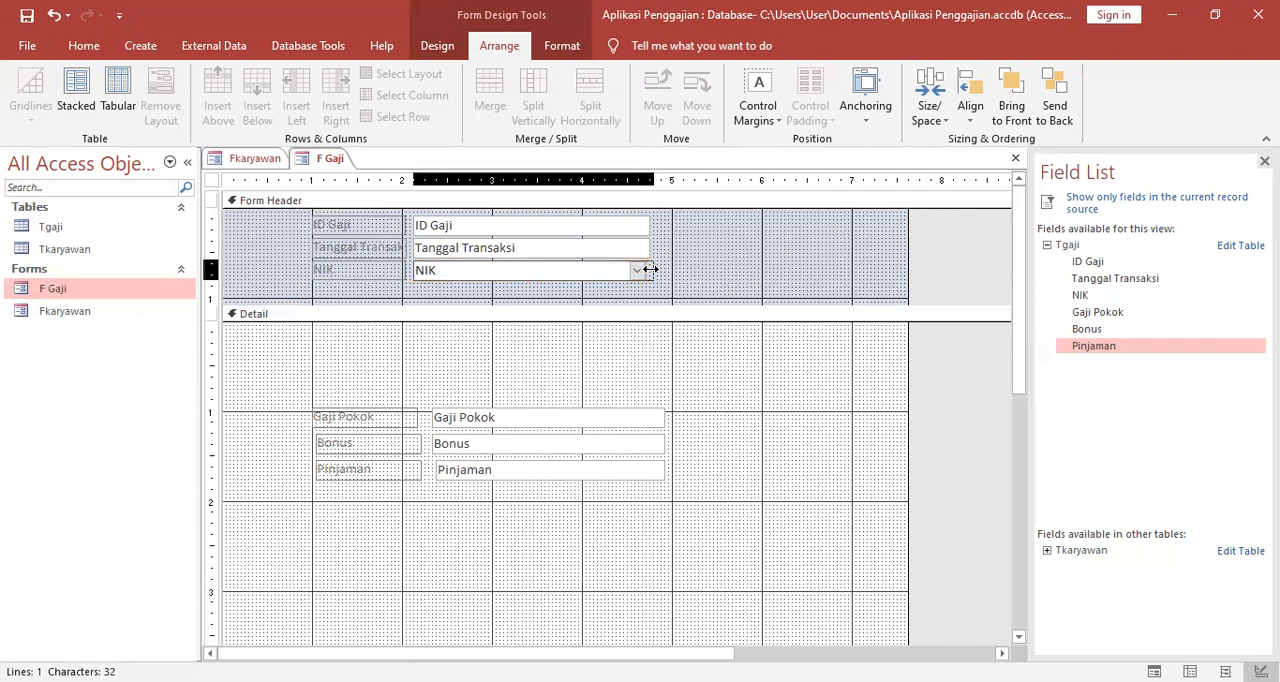
left_click_drag(650, 269, 652, 269)
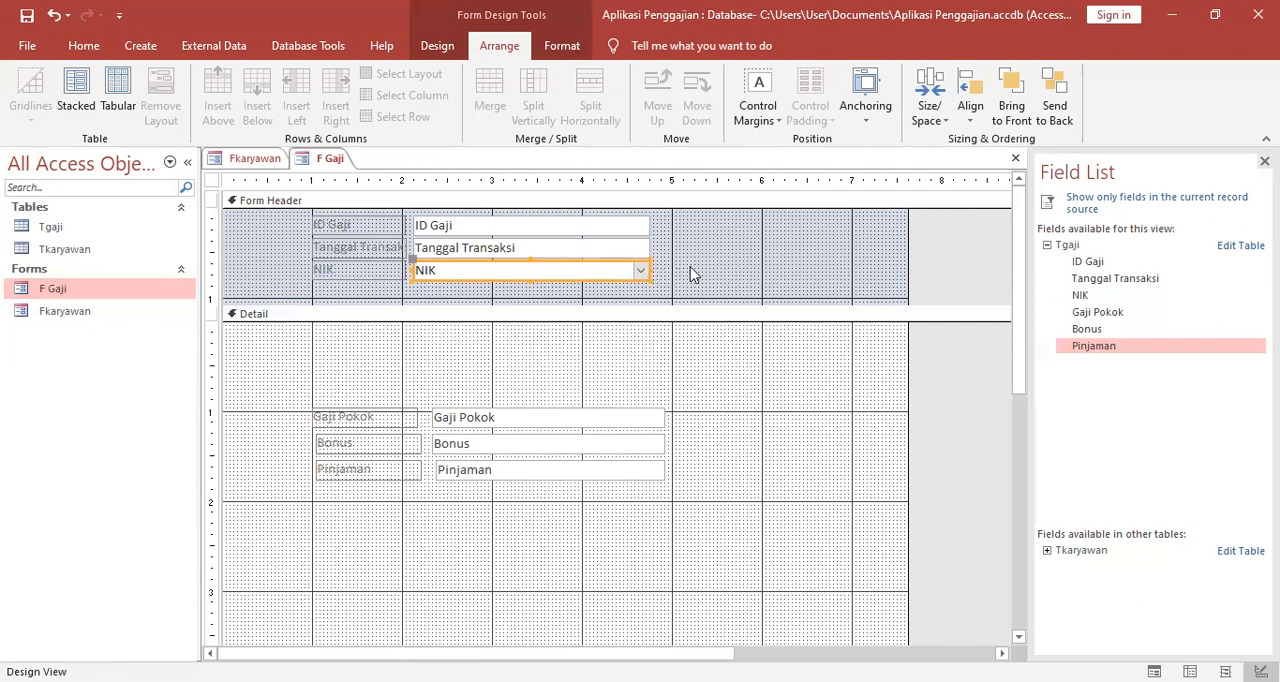
left_click(690, 266)
Move the Gaji Pokok, Bonus and Pinjaman labels and text boxes together up to just below the Detail section's bar.
left_click(675, 392)
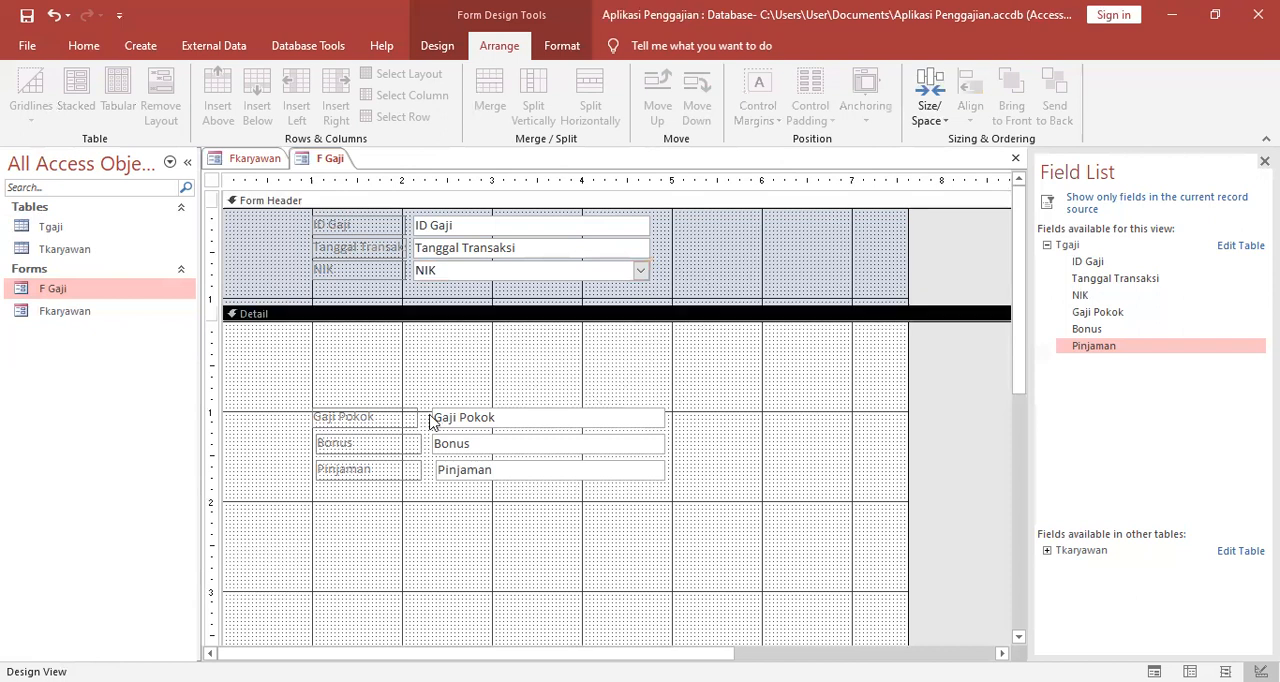
left_click(401, 410)
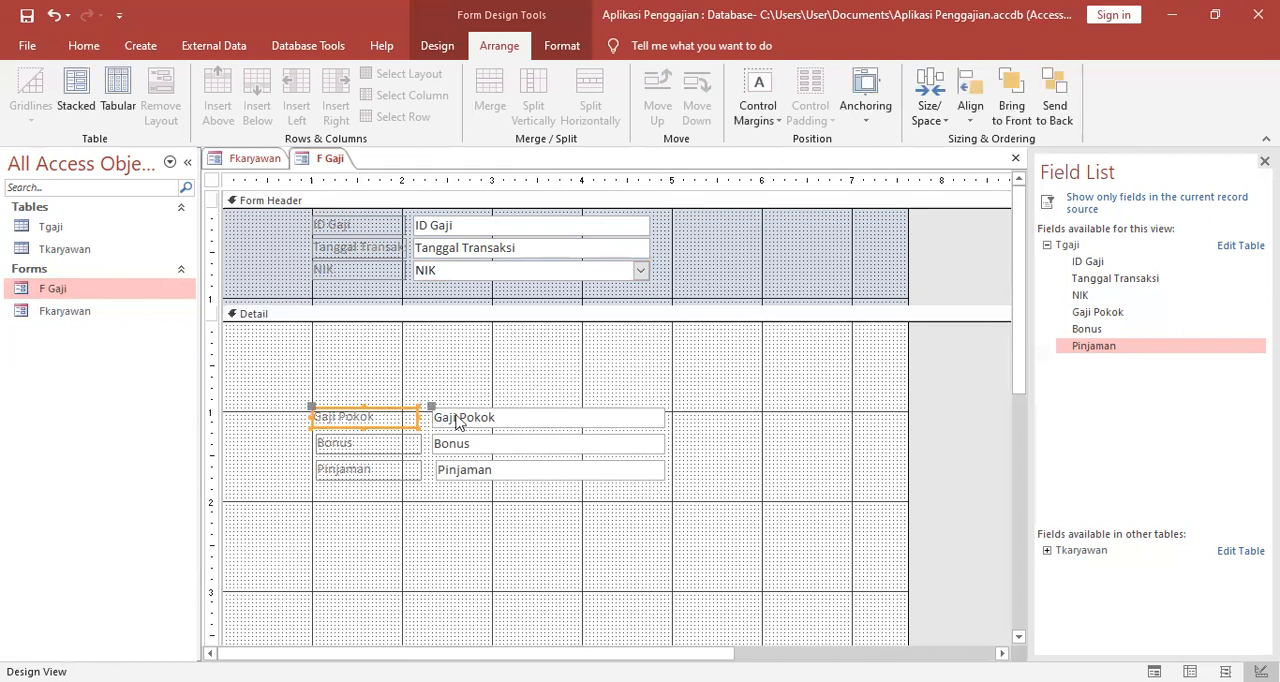
left_click(491, 420, "shift")
left_click(406, 448, "shift")
left_click(449, 451, "shift")
left_click(366, 477, "shift")
left_click(466, 478, "shift")
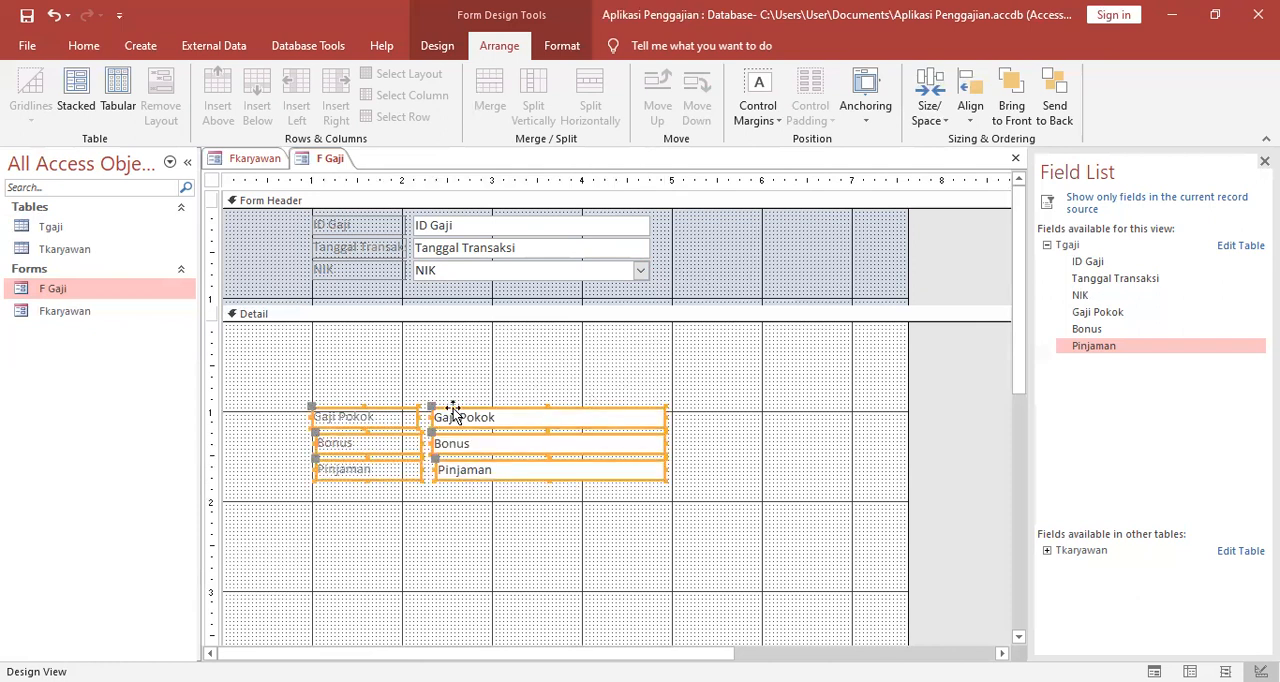
left_click_drag(453, 412, 456, 342)
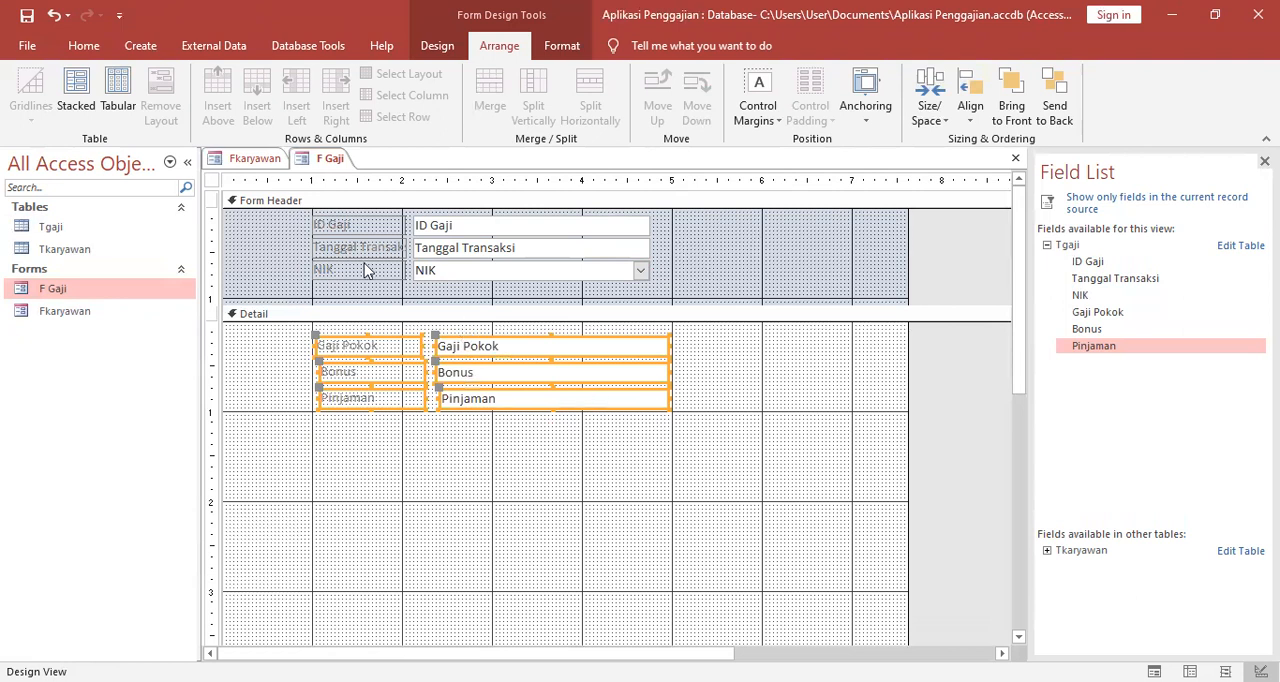
left_click(118, 88)
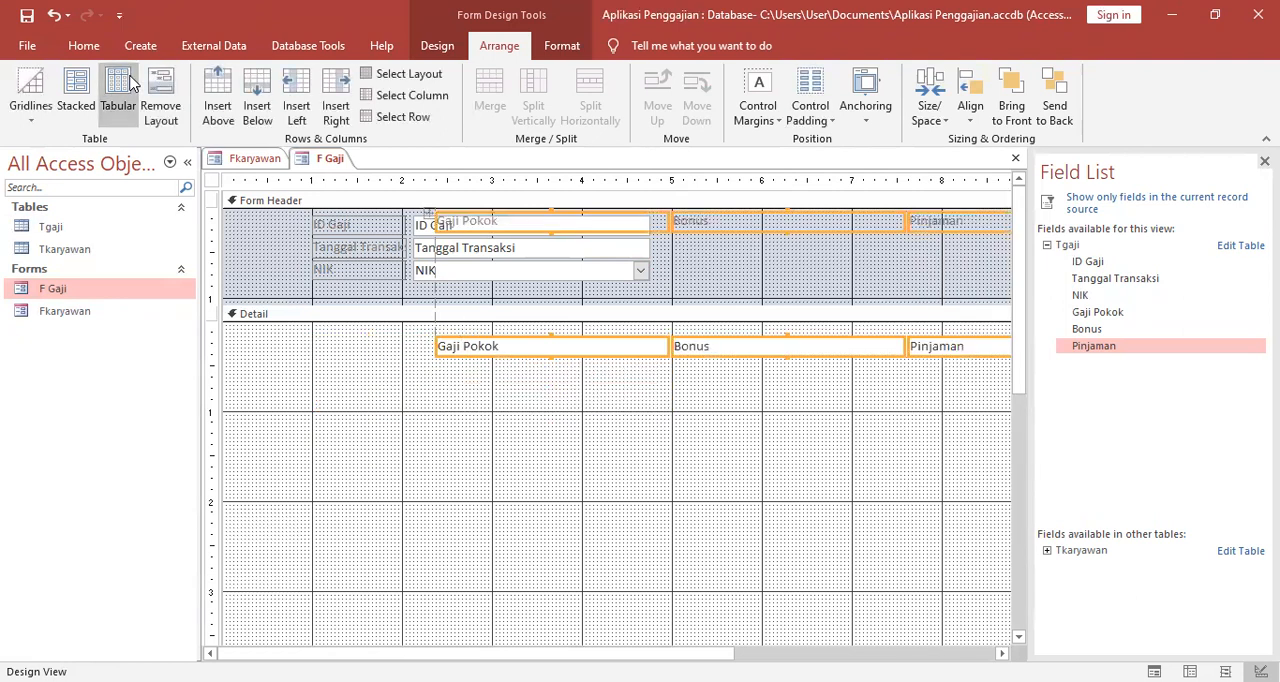
key("ctrl+z")
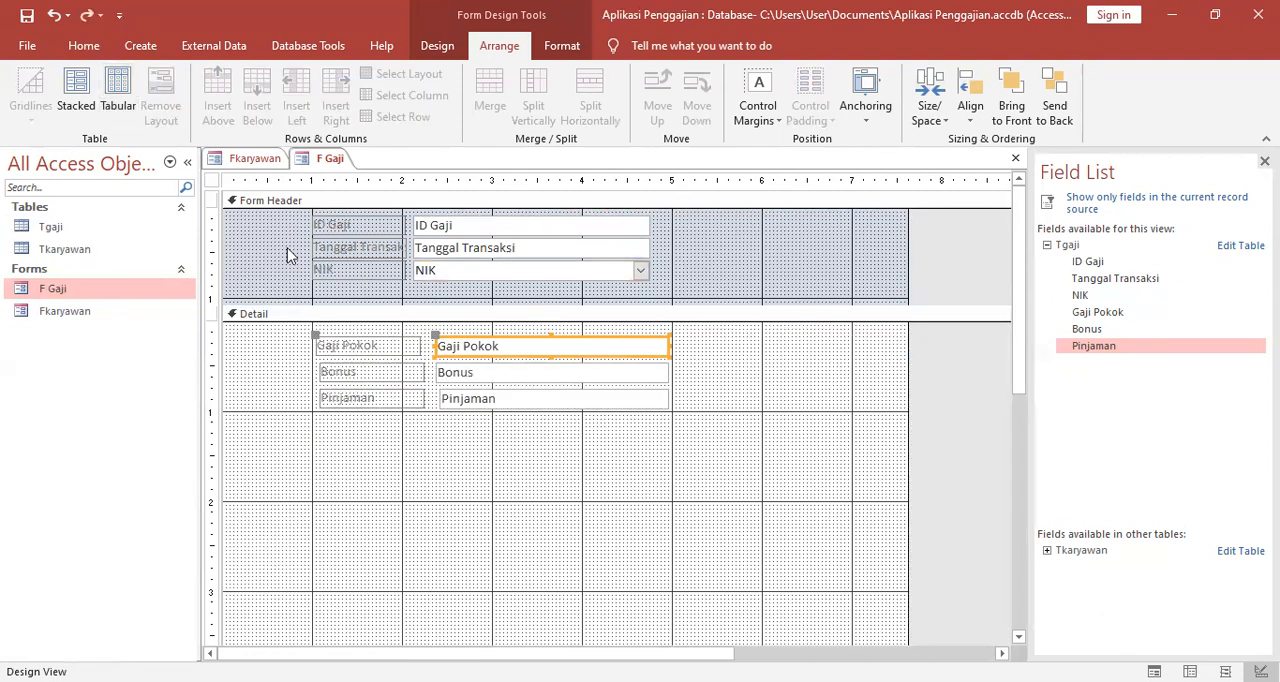
left_click(335, 316)
left_click(366, 347)
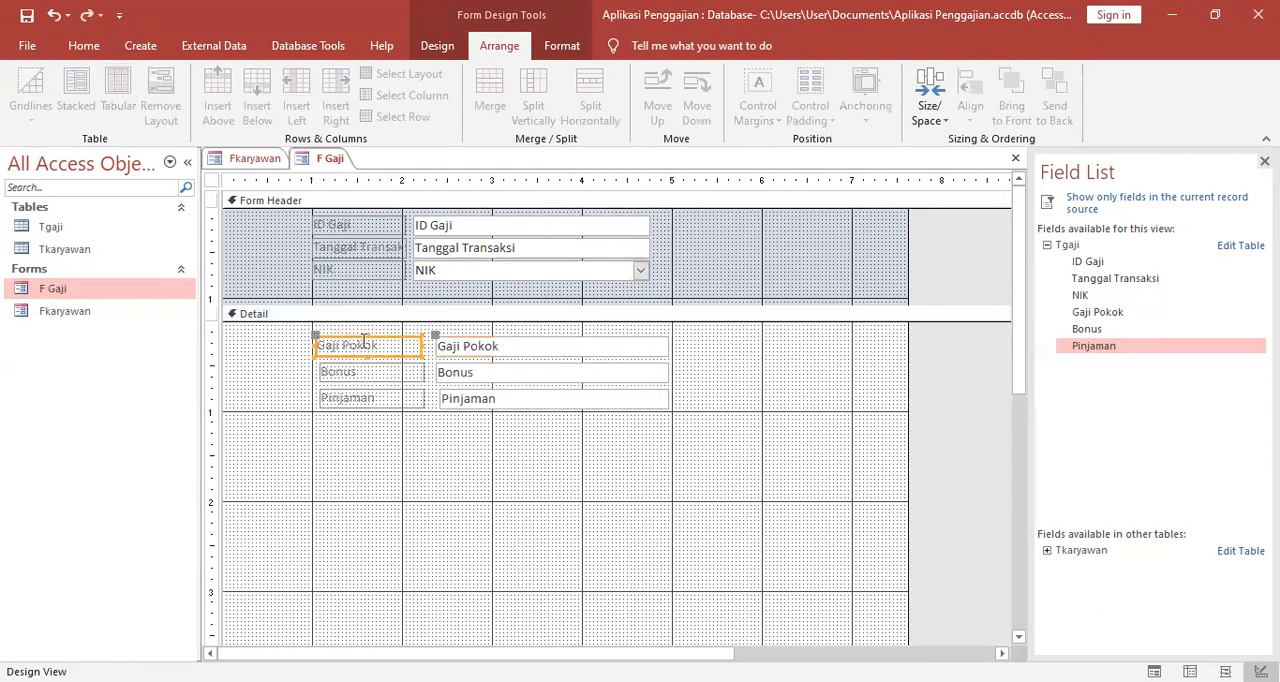
left_click(467, 346, "shift")
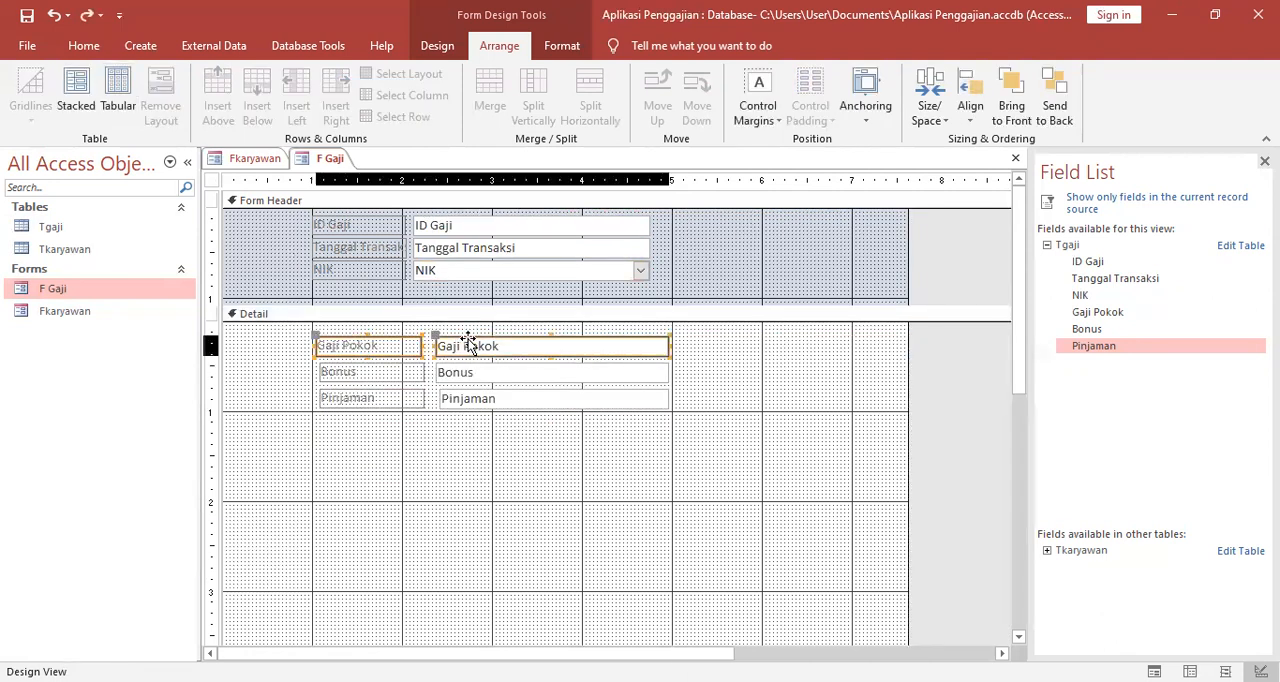
left_click(115, 93)
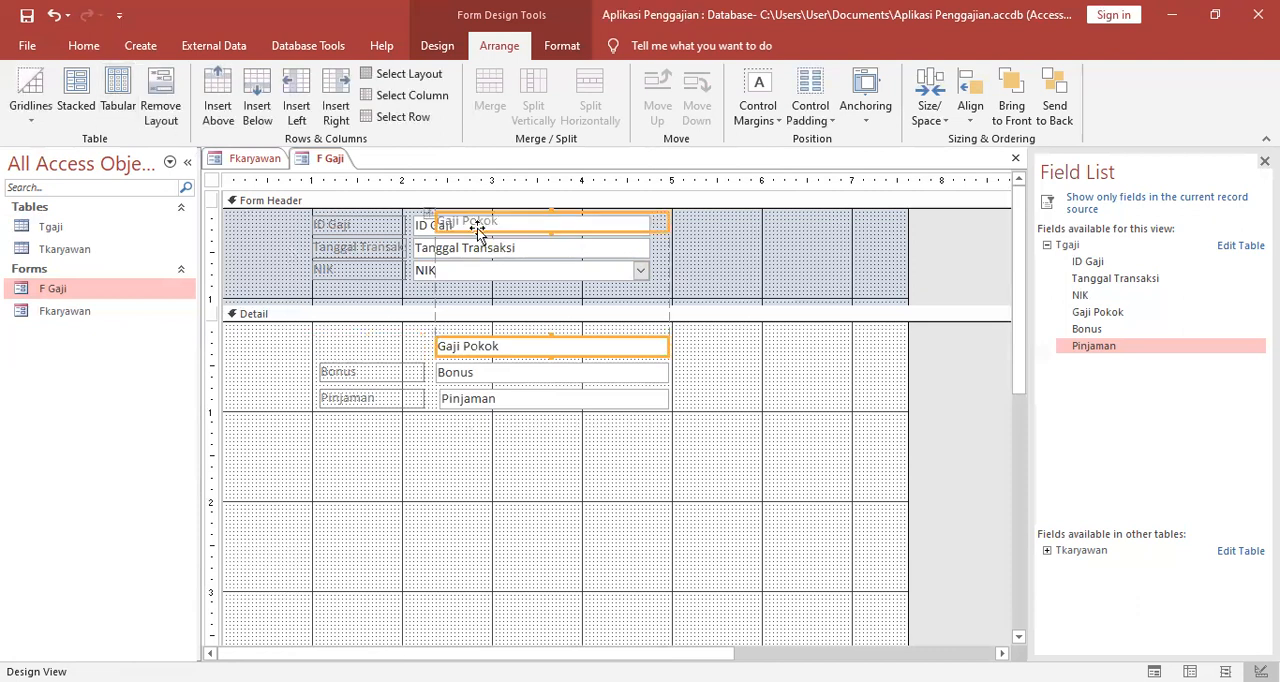
left_click_drag(429, 214, 452, 316)
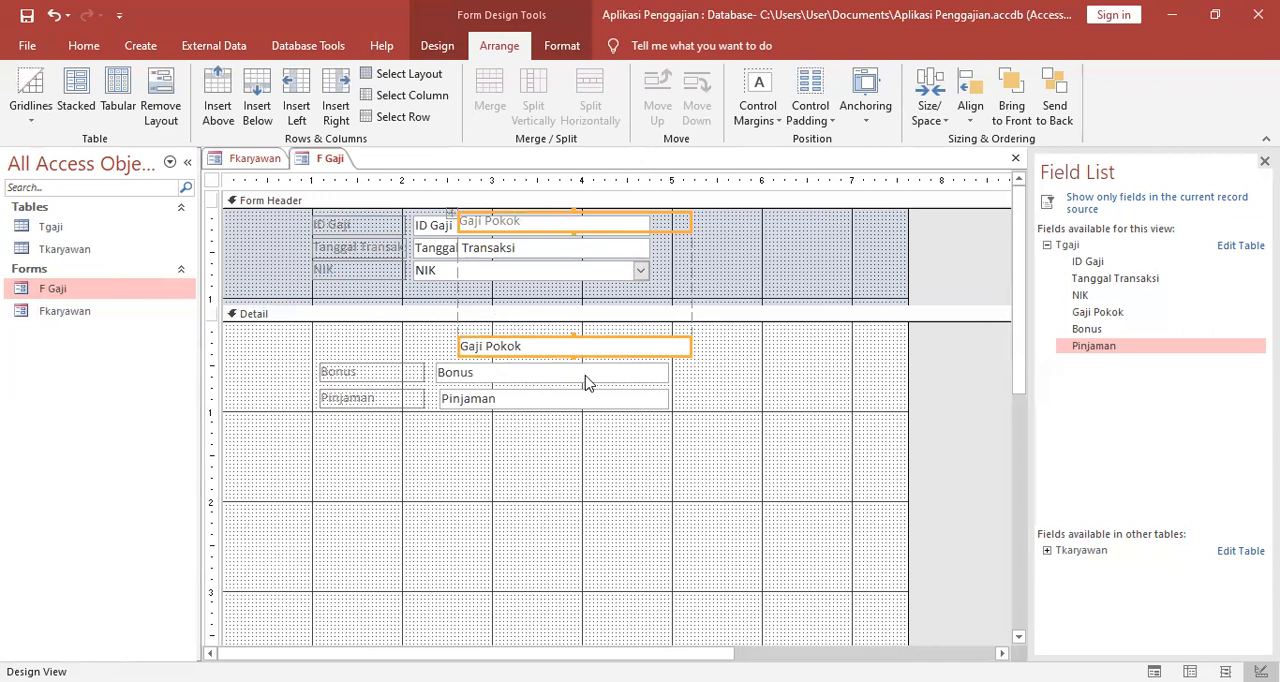
key("ctrl+z")
key("ctrl+z")
left_click(557, 428)
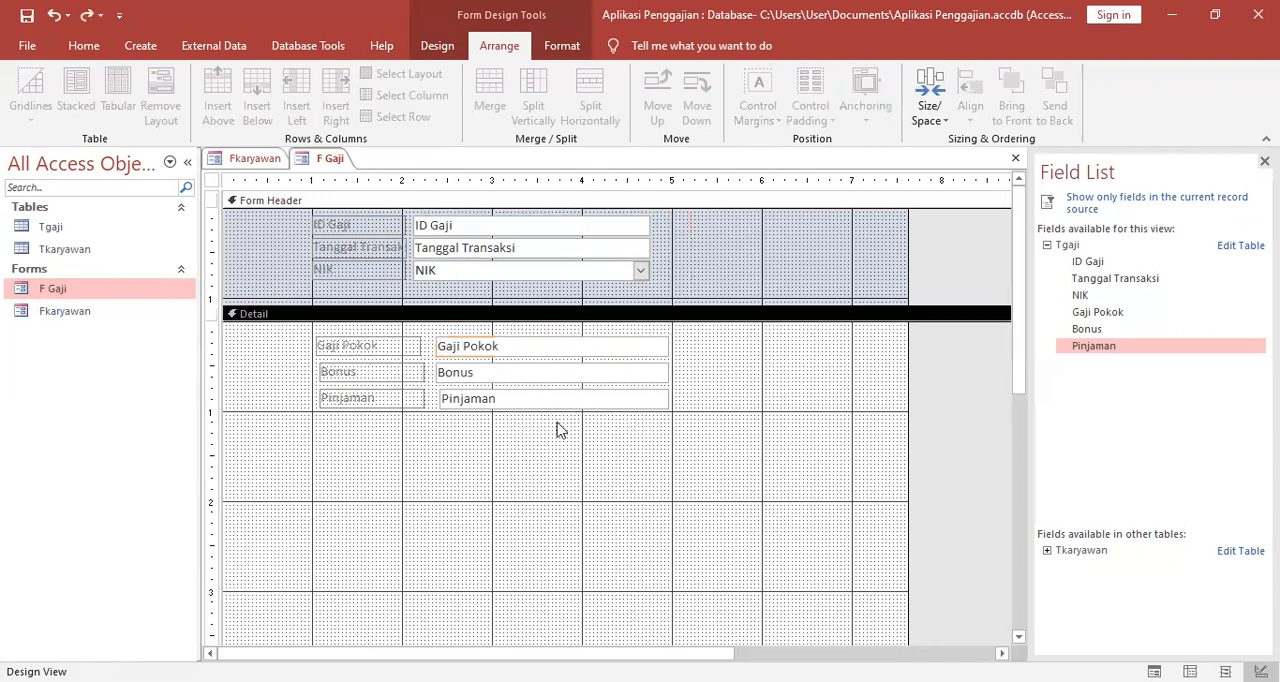
left_click(488, 396)
left_click(432, 450)
Apply a separate stacked layout to each label and text box pair in Detail: Gaji Pokok, Bonus and Pinjaman.
left_click(390, 347)
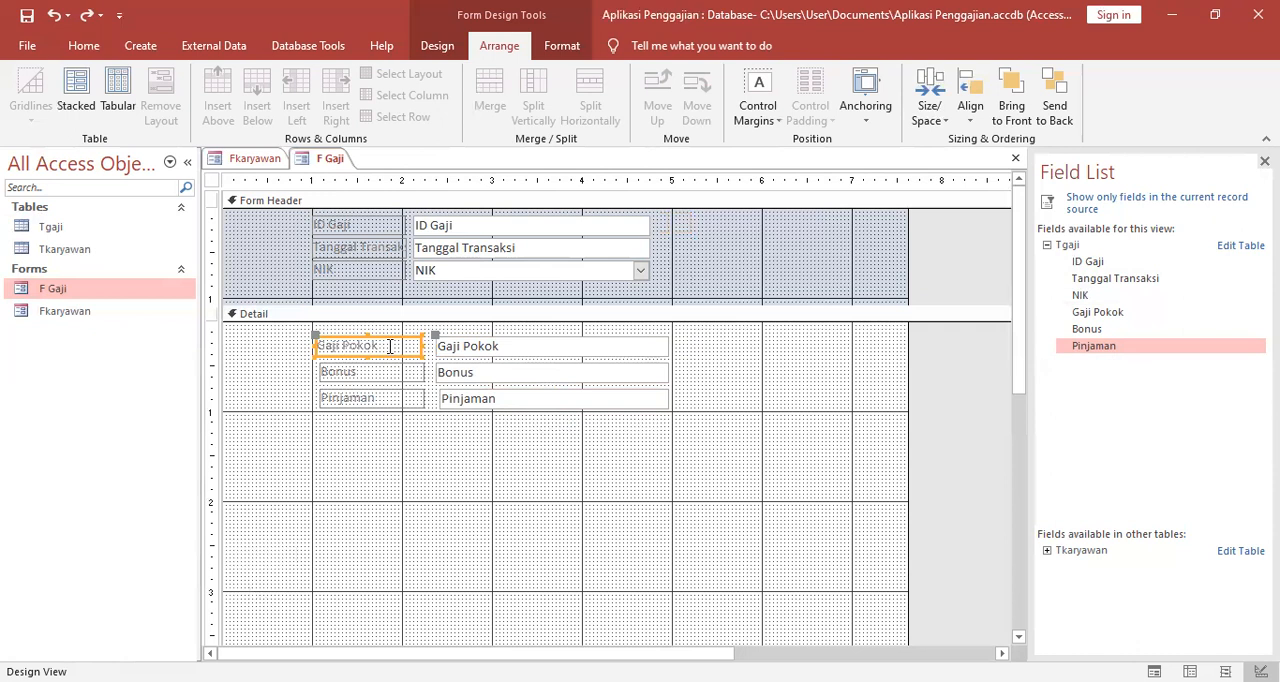
left_click(487, 347, "shift")
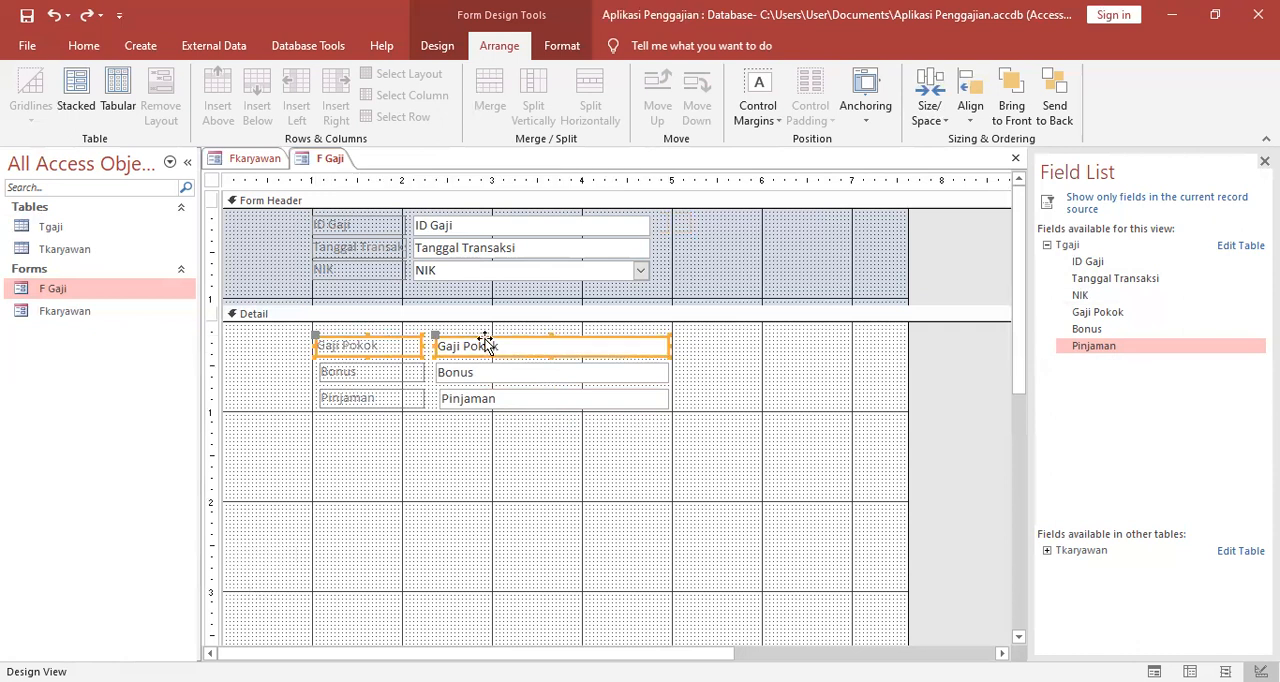
left_click(72, 95)
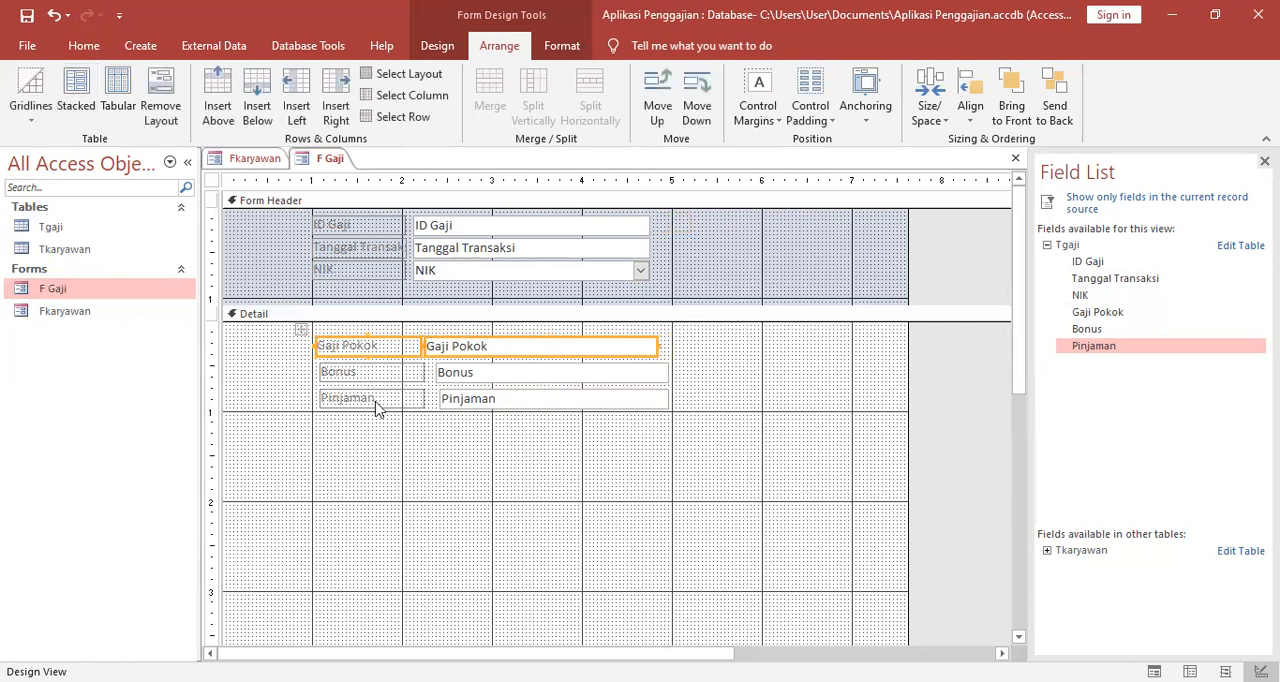
left_click(350, 373)
left_click(443, 372, "shift")
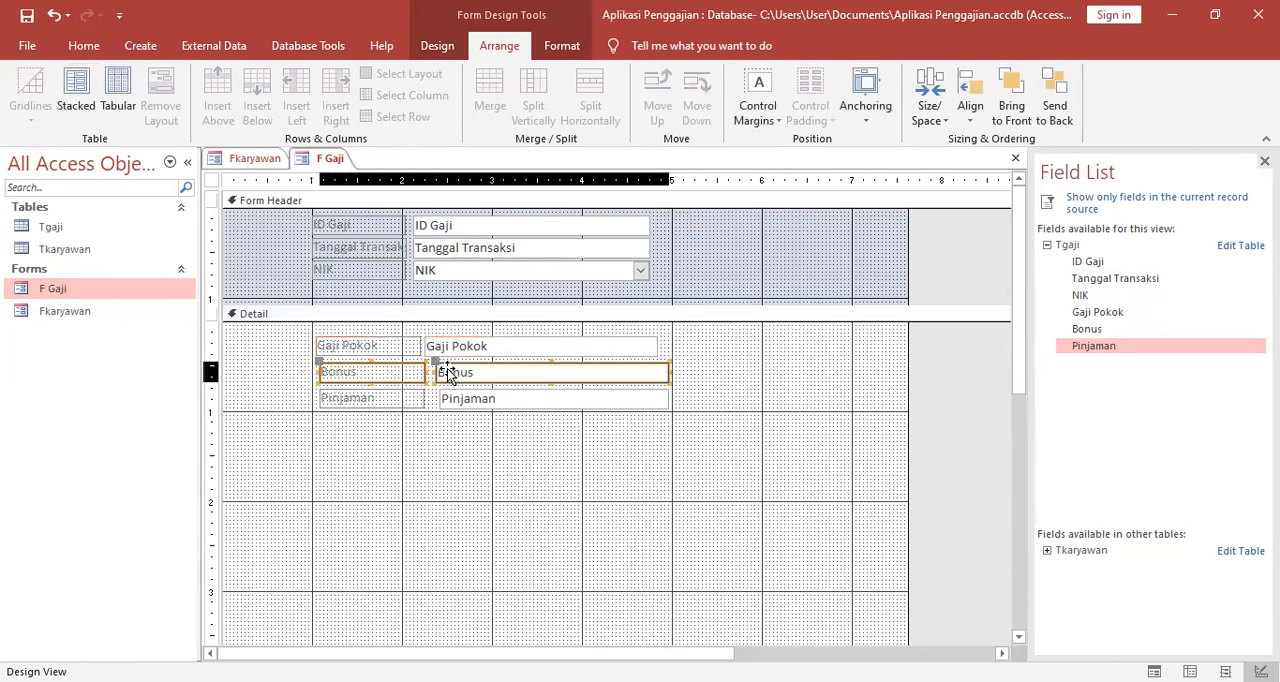
left_click(70, 92)
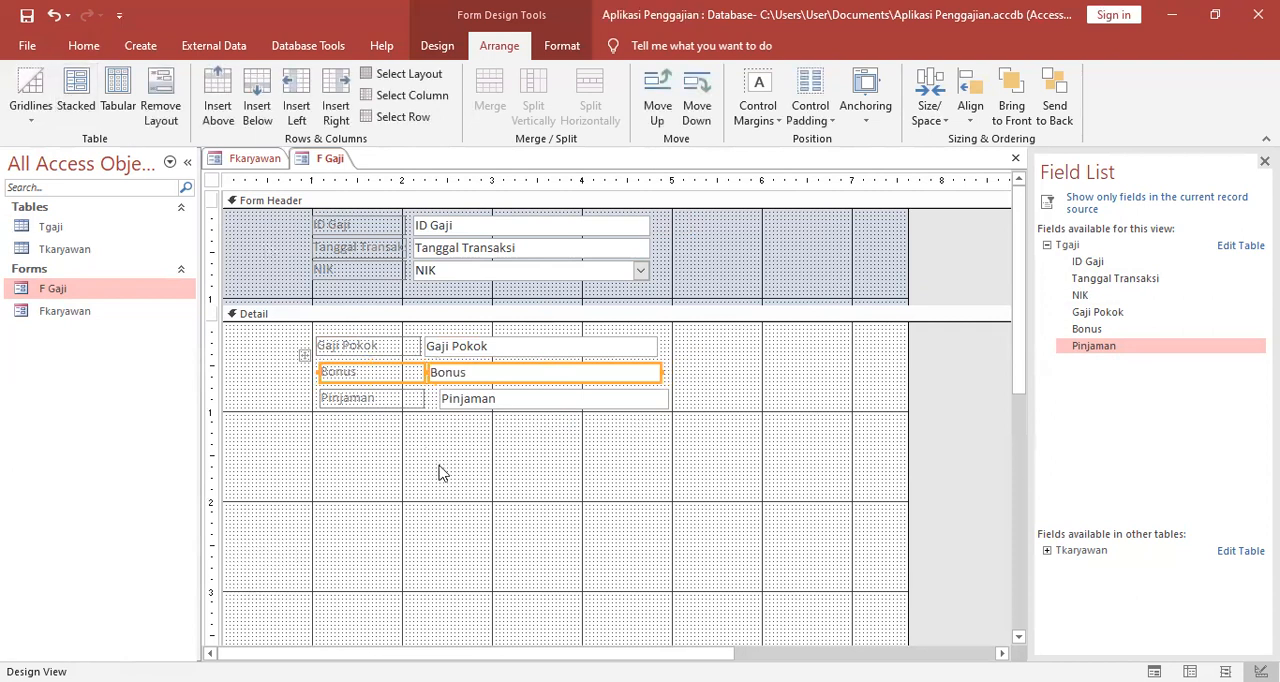
left_click(357, 398)
left_click(465, 408, "shift")
left_click(76, 92)
left_click(465, 425)
Shift the Bonus and Pinjaman rows so their left edges line up with the Gaji Pokok row.
left_click(363, 372)
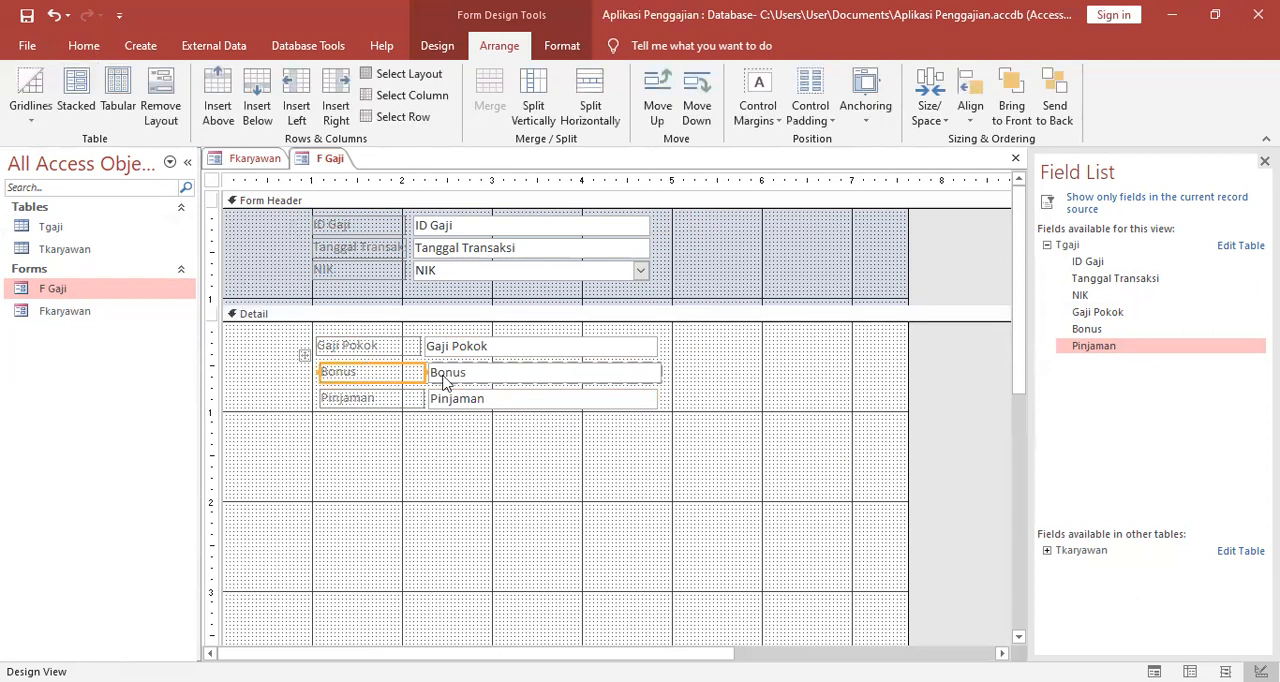
left_click_drag(281, 355, 301, 354)
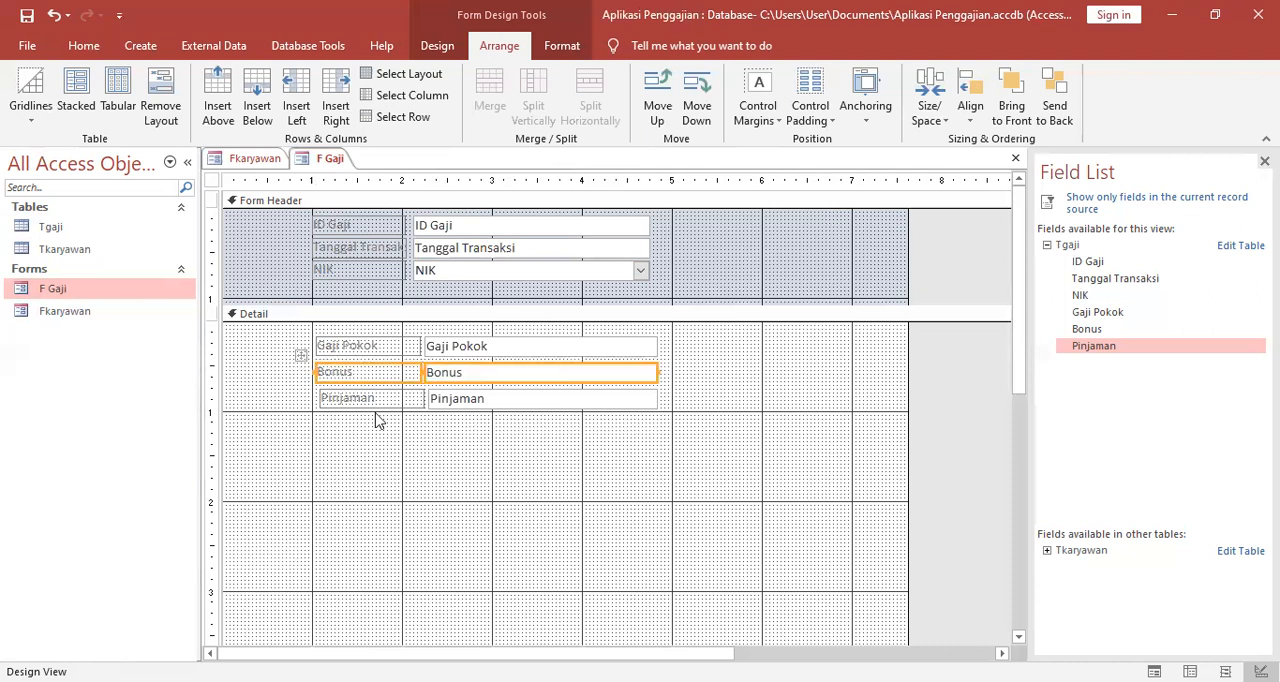
left_click(414, 473)
left_click(333, 405)
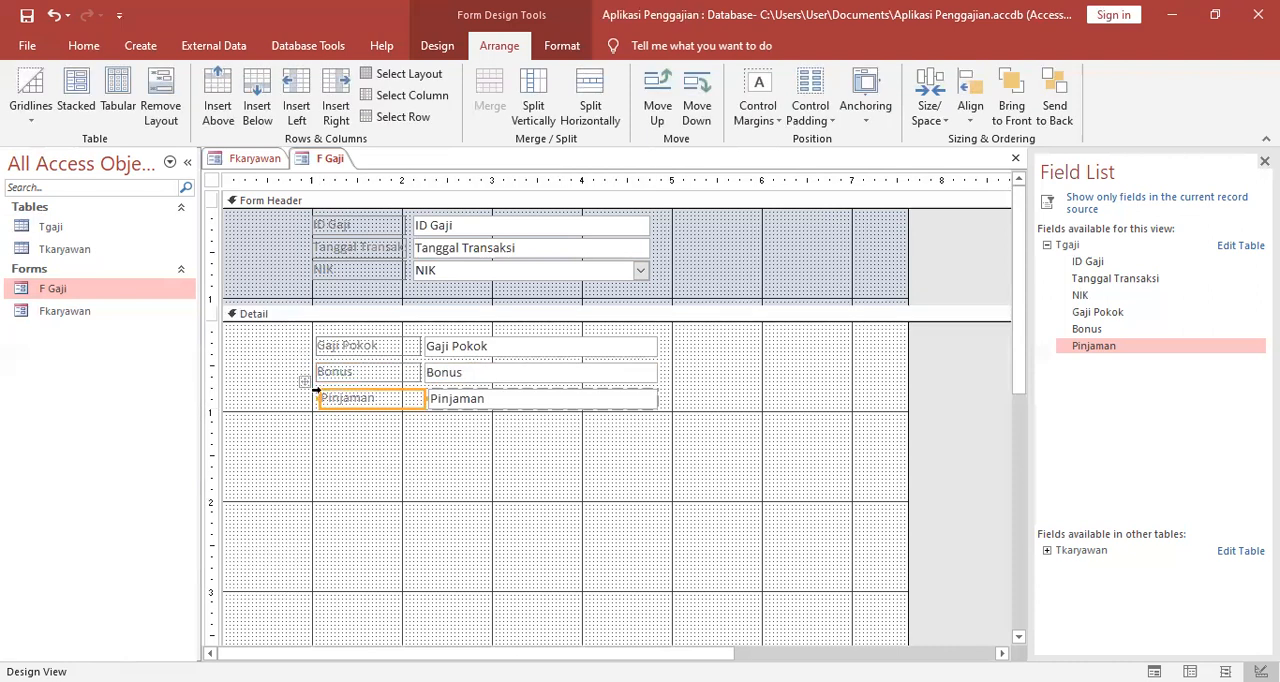
left_click_drag(313, 383, 297, 375)
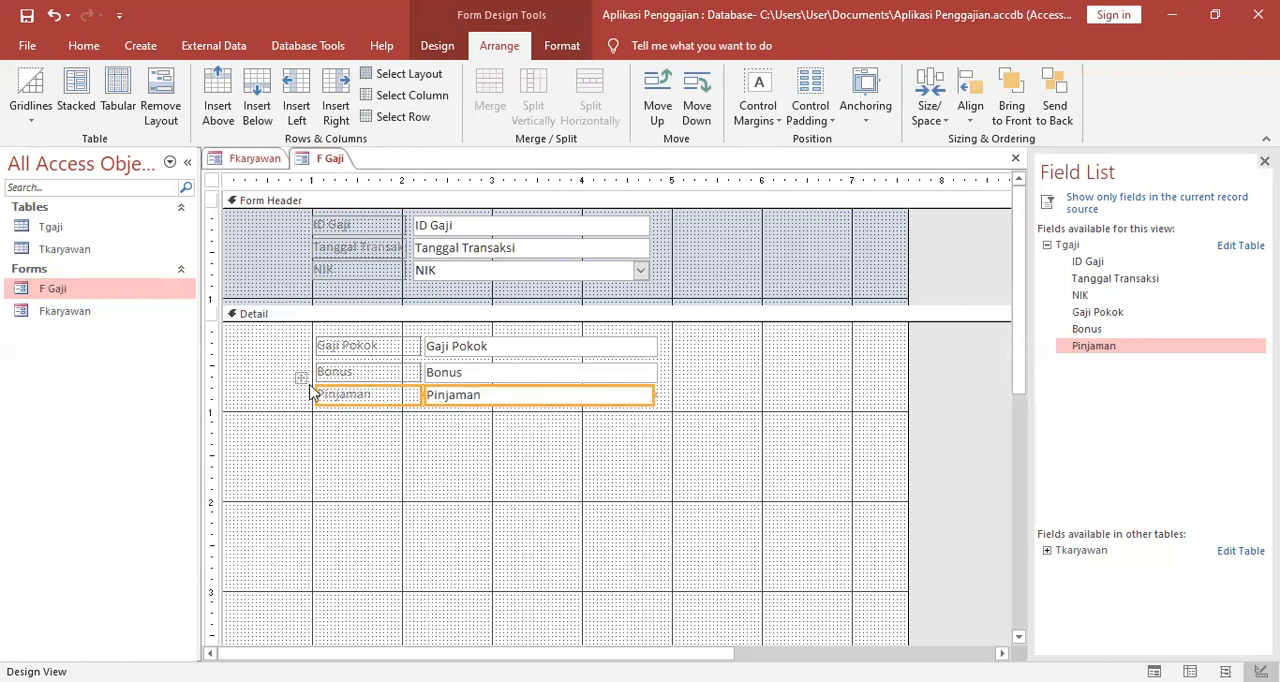
left_click(512, 468)
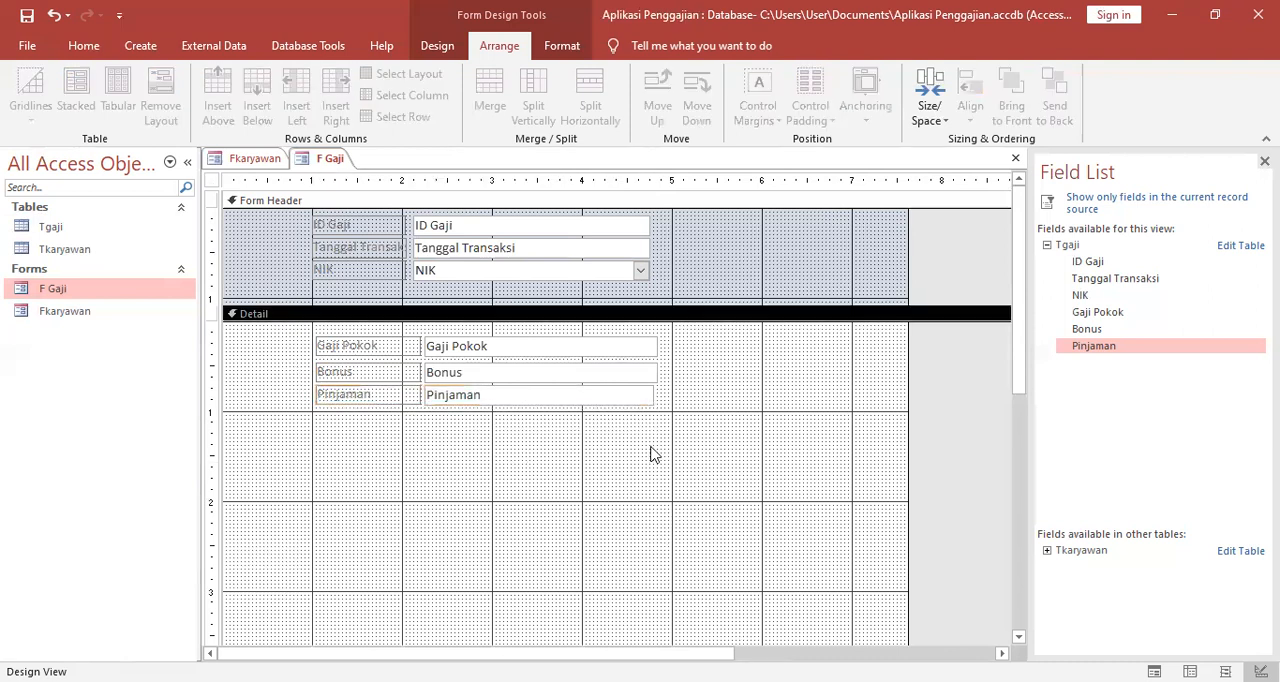
Widen the Pinjaman text box so its right edge lines up with the Bonus text box.
left_click(650, 376)
left_click(651, 401)
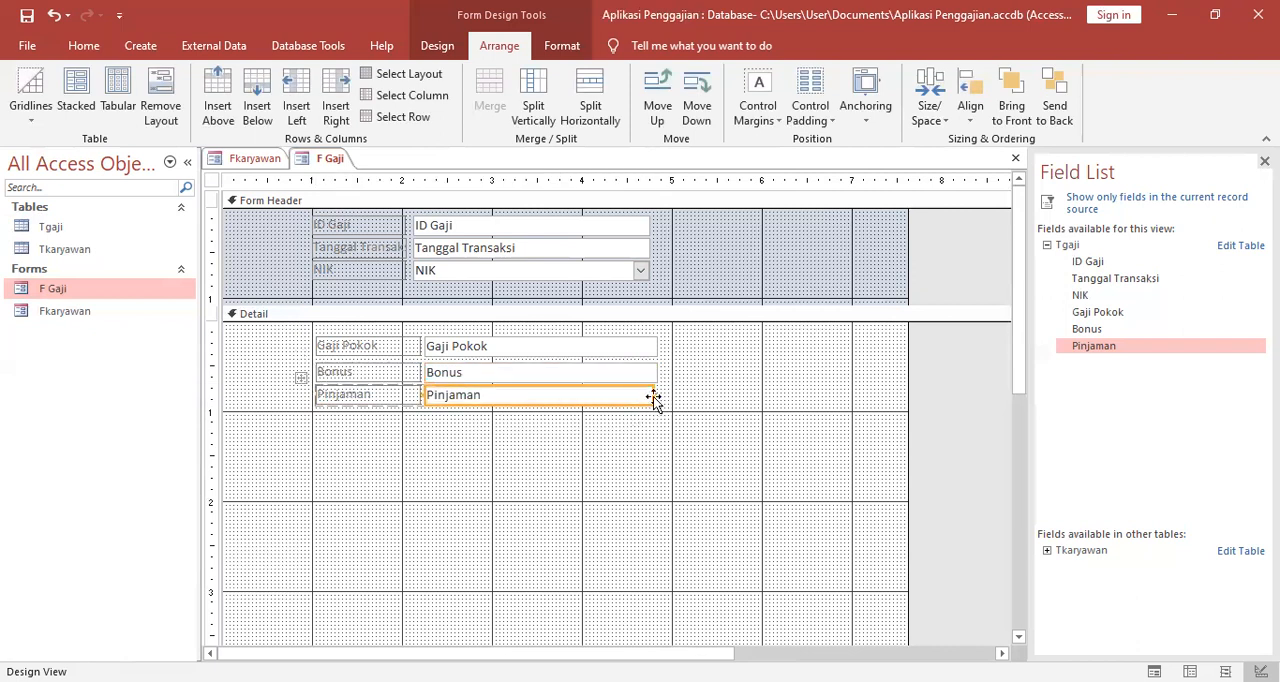
left_click(702, 410)
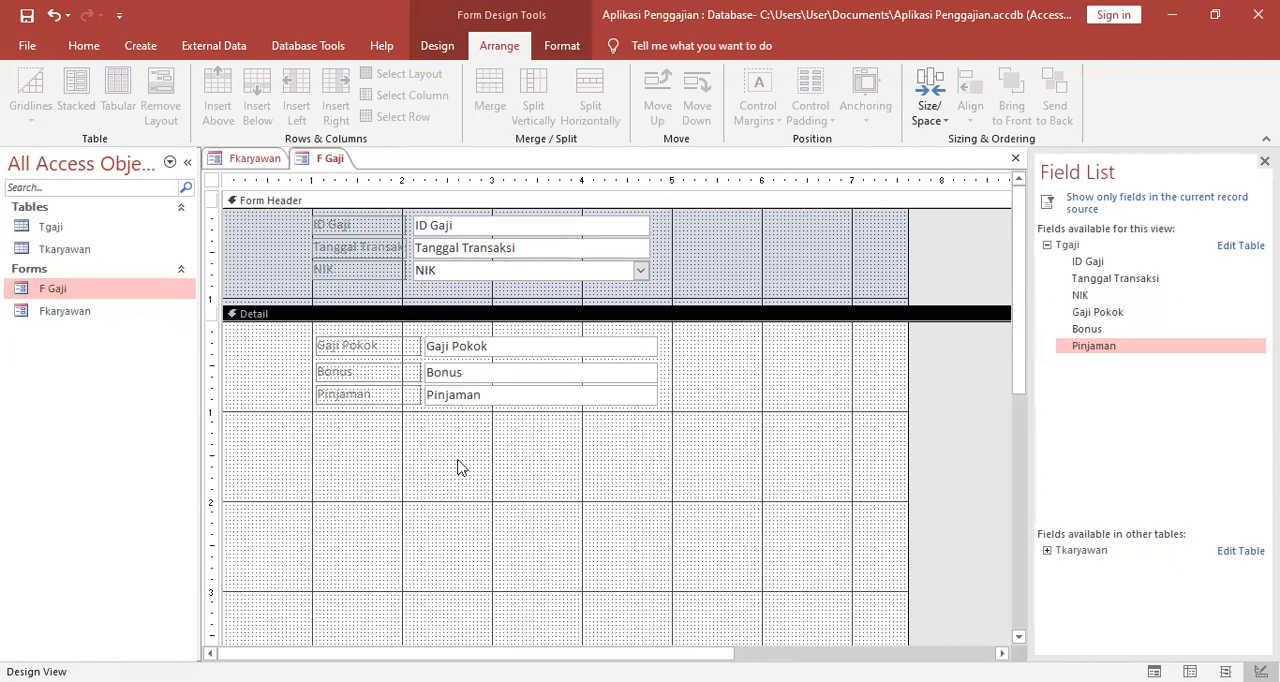
Add a Go To Previous Record command button with the arrow picture below the Pinjaman label in the Detail section.
scroll(457, 542, "down", 3)
scroll(463, 547, "up", 3)
left_click(435, 45)
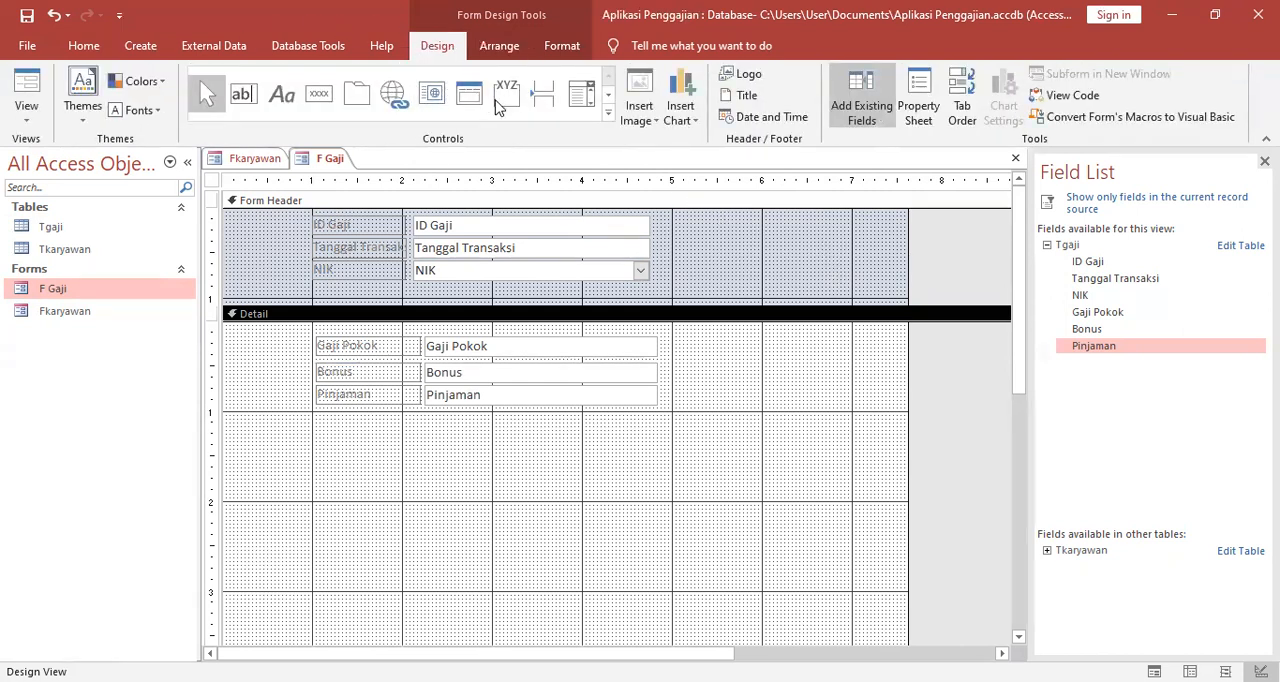
left_click(316, 96)
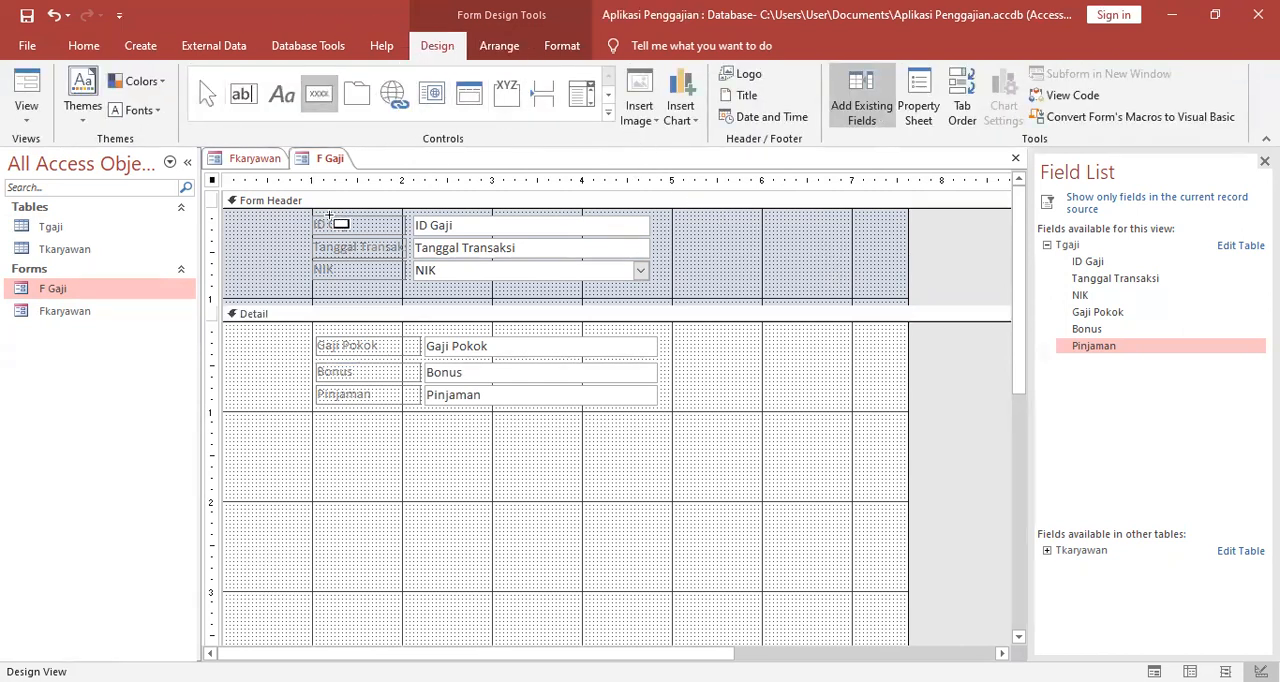
left_click(319, 438)
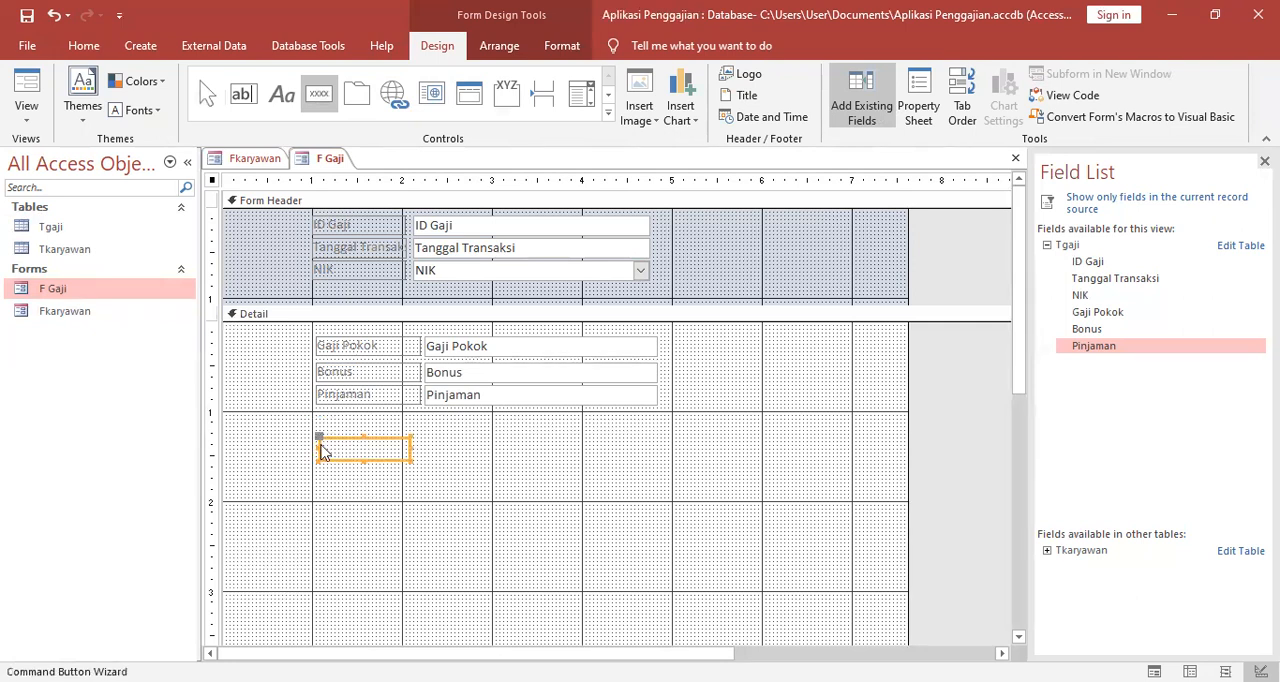
left_click(770, 328)
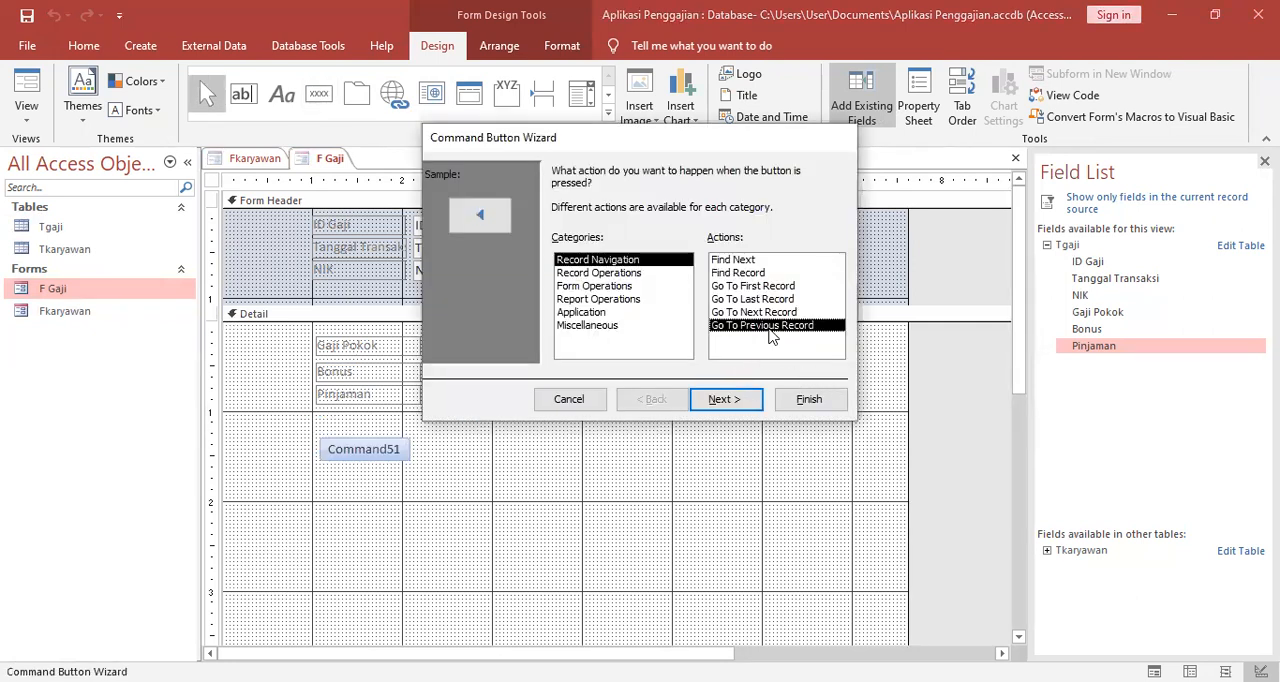
left_click(750, 402)
left_click(728, 405)
left_click(797, 398)
Add an Add New Record command button with the text TAMBAHKAN beside the previous-record button.
left_click(319, 93)
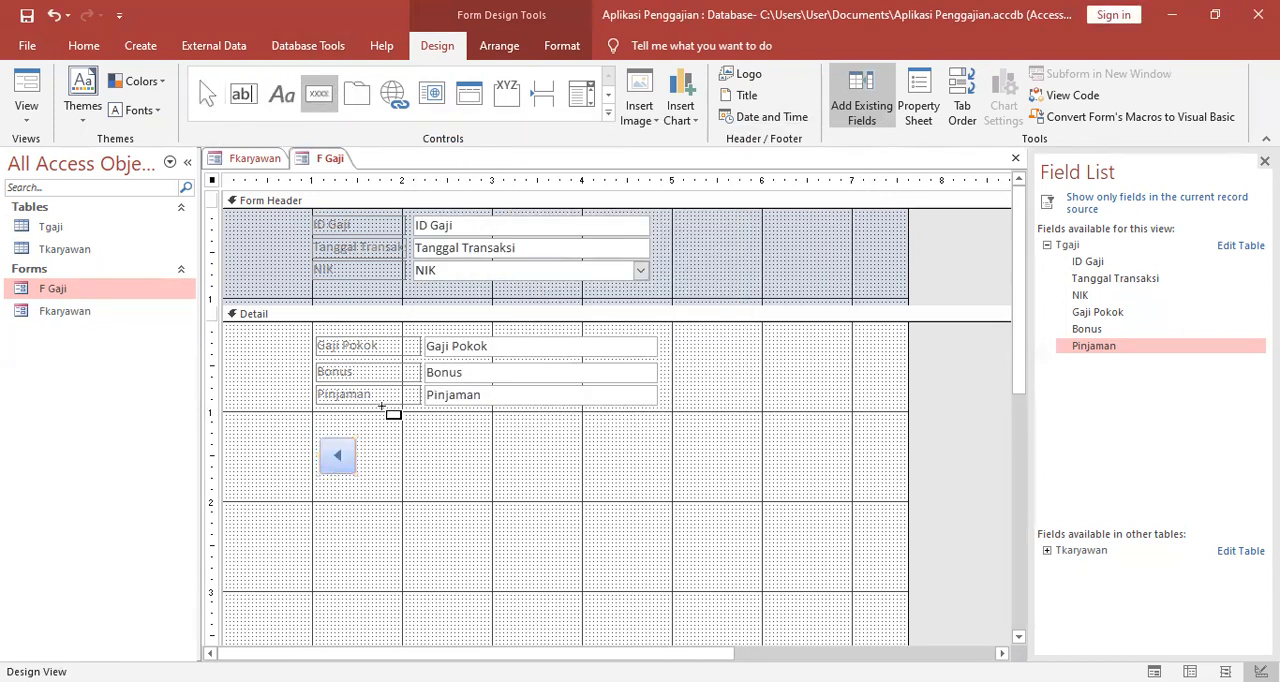
left_click(369, 440)
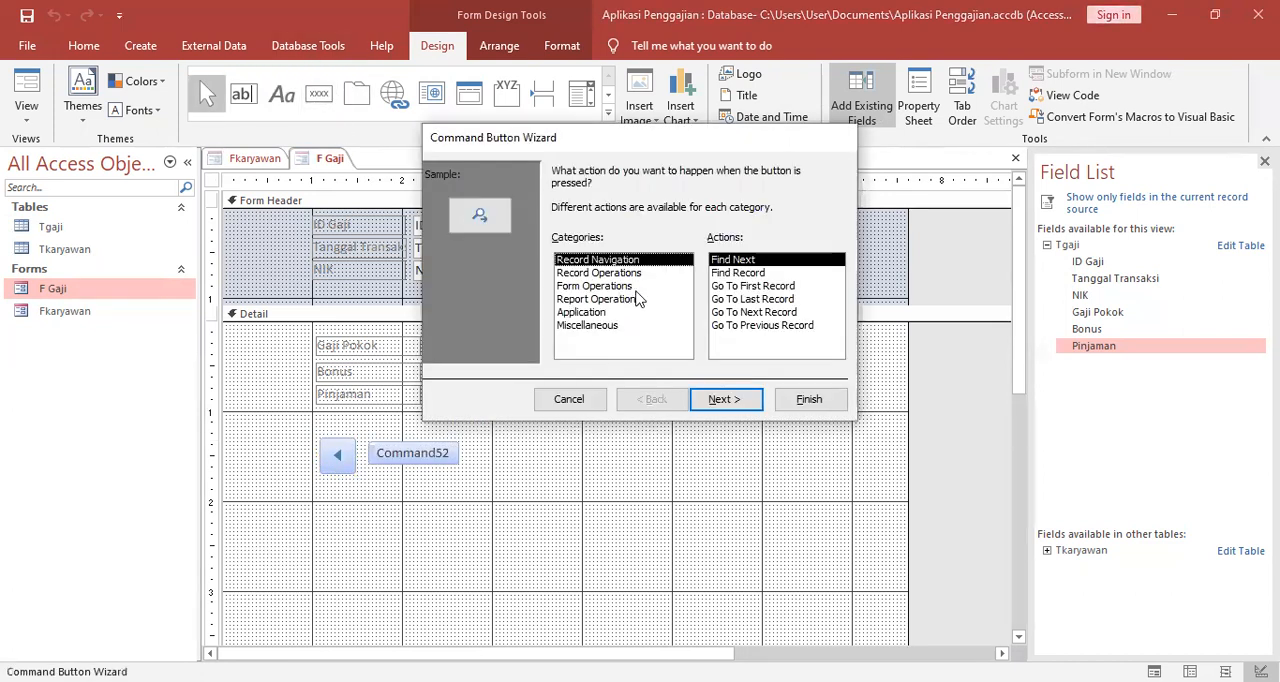
left_click(607, 273)
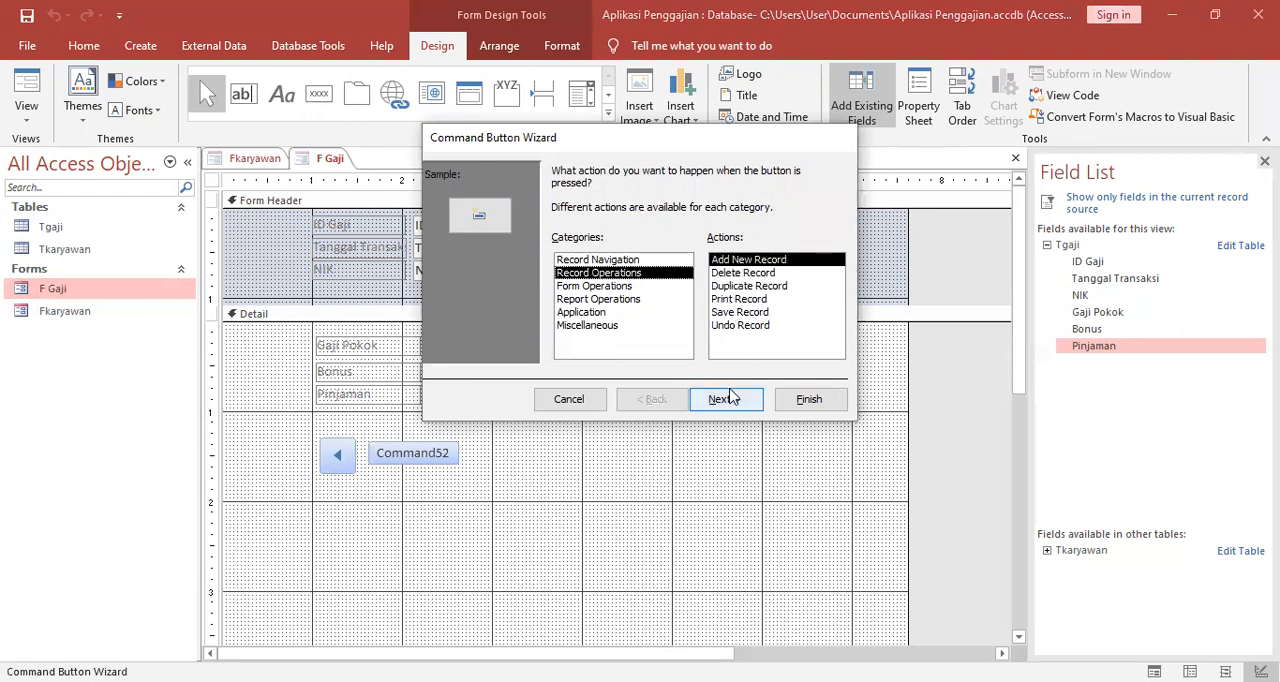
left_click(727, 399)
left_click(697, 247)
key("BackSpace")
key("BackSpace")
key("BackSpace")
key("BackSpace")
key("BackSpace")
key("BackSpace")
key("BackSpace")
key("BackSpace")
key("BackSpace")
key("BackSpace")
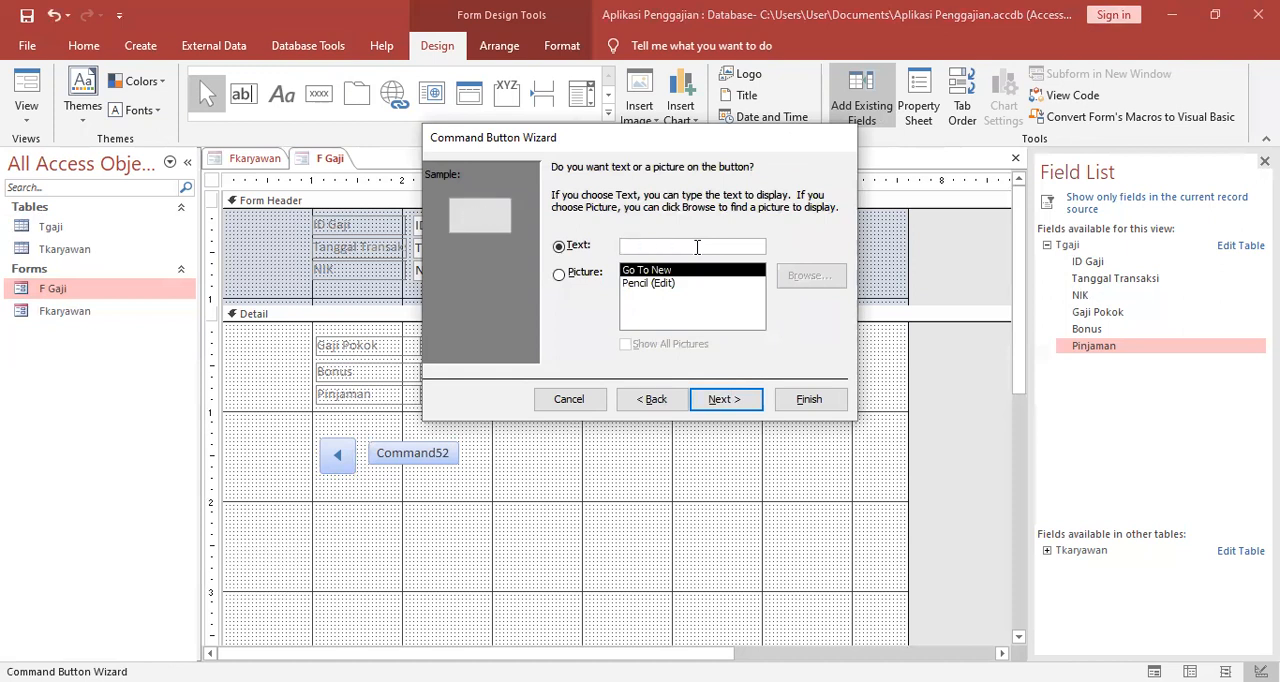
key("Caps_Lock")
type("TAMBAHKAN")
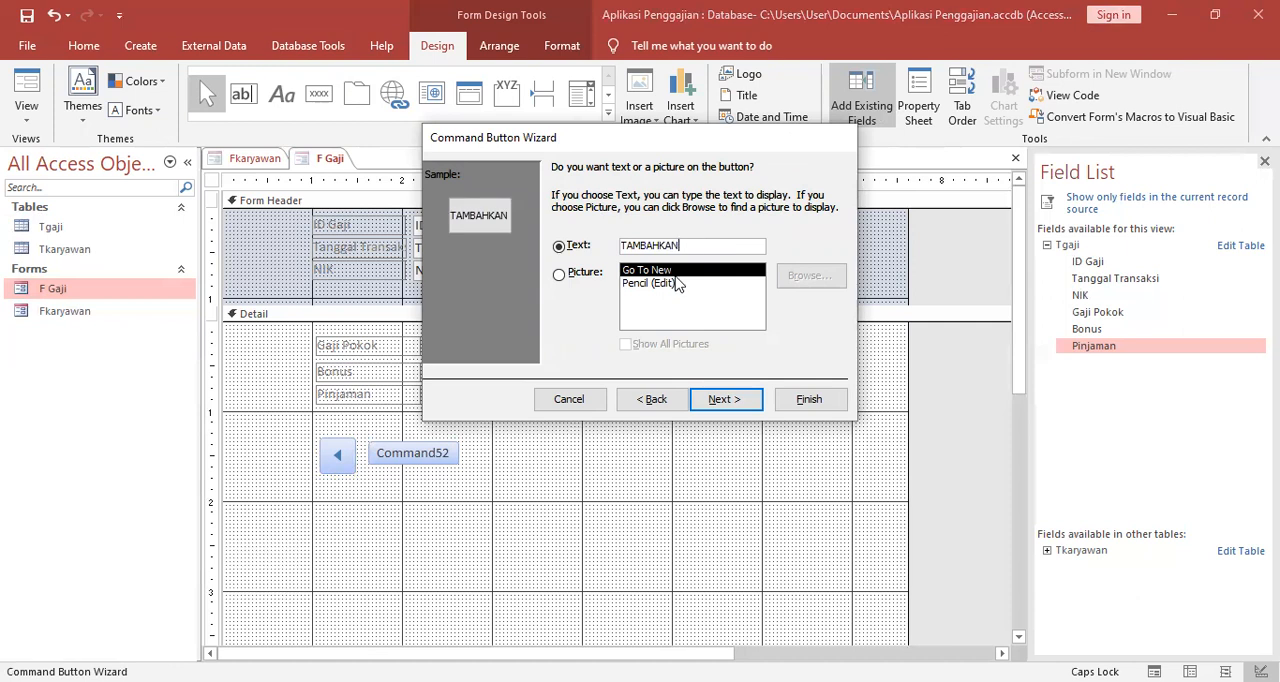
left_click(716, 400)
left_click(808, 400)
Add a Save Record command button with the disk picture beside the TAMBAHKAN button in the Detail section.
left_click(319, 93)
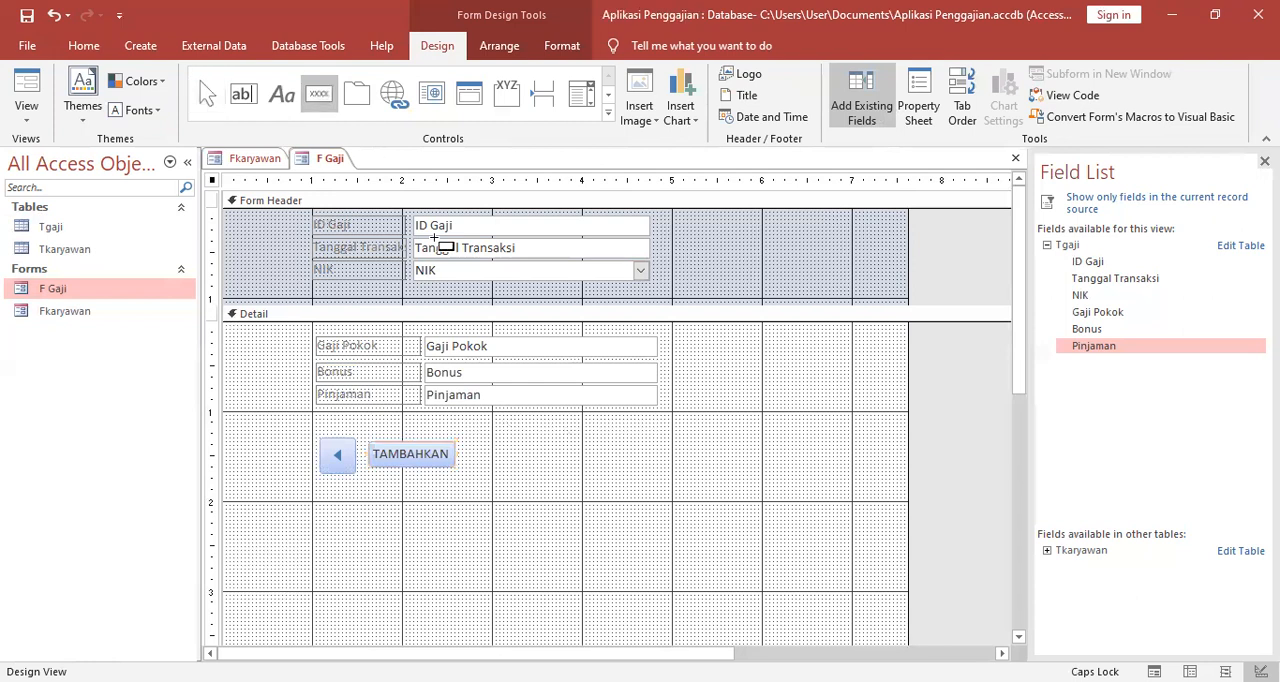
left_click(466, 446)
left_click(614, 273)
left_click(758, 313)
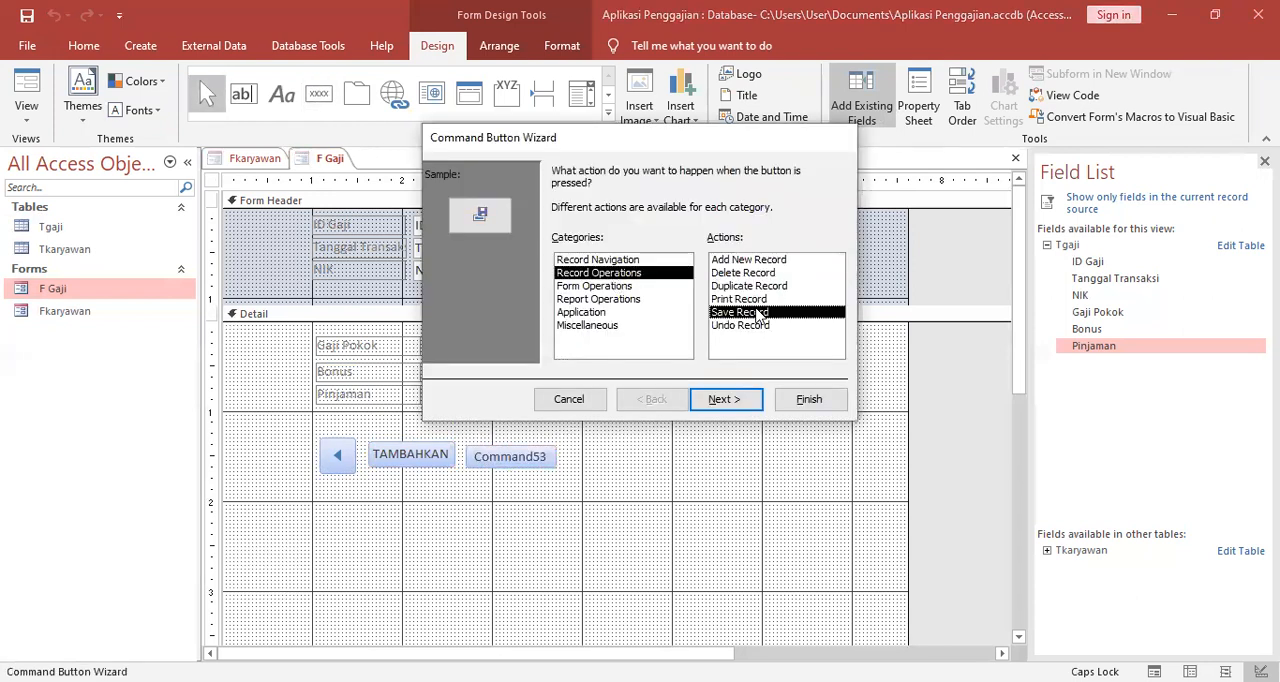
left_click(730, 400)
left_click(730, 400)
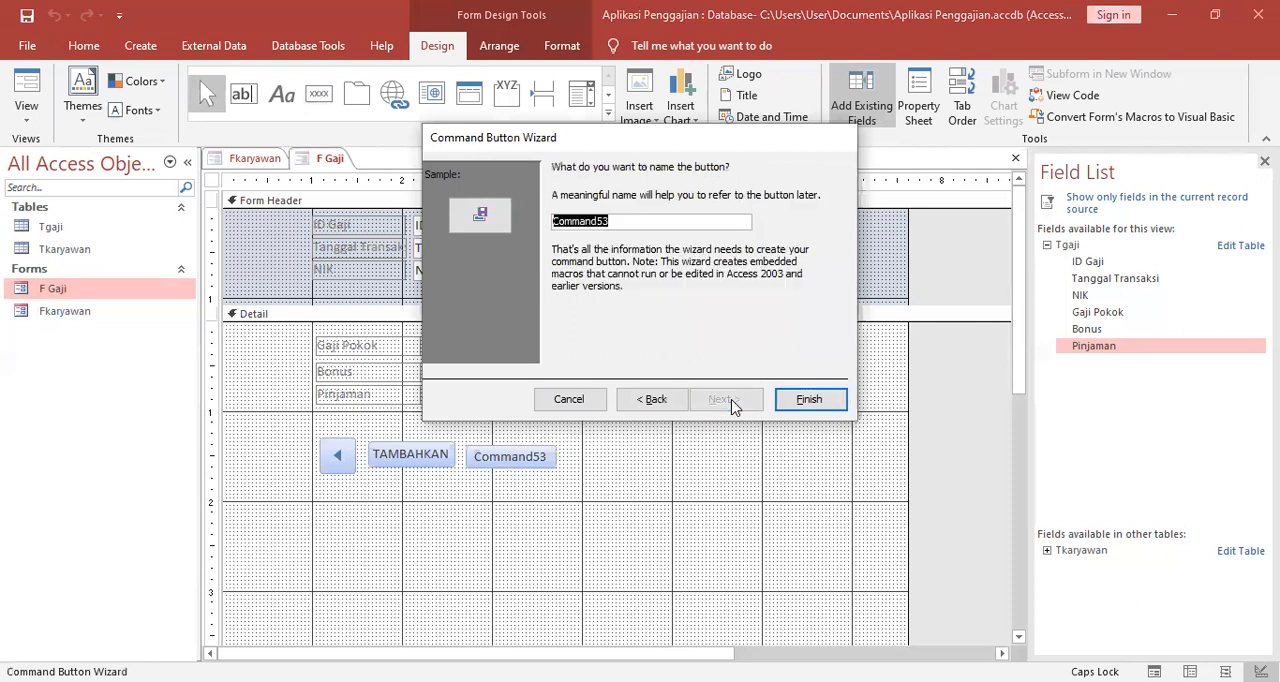
left_click(797, 402)
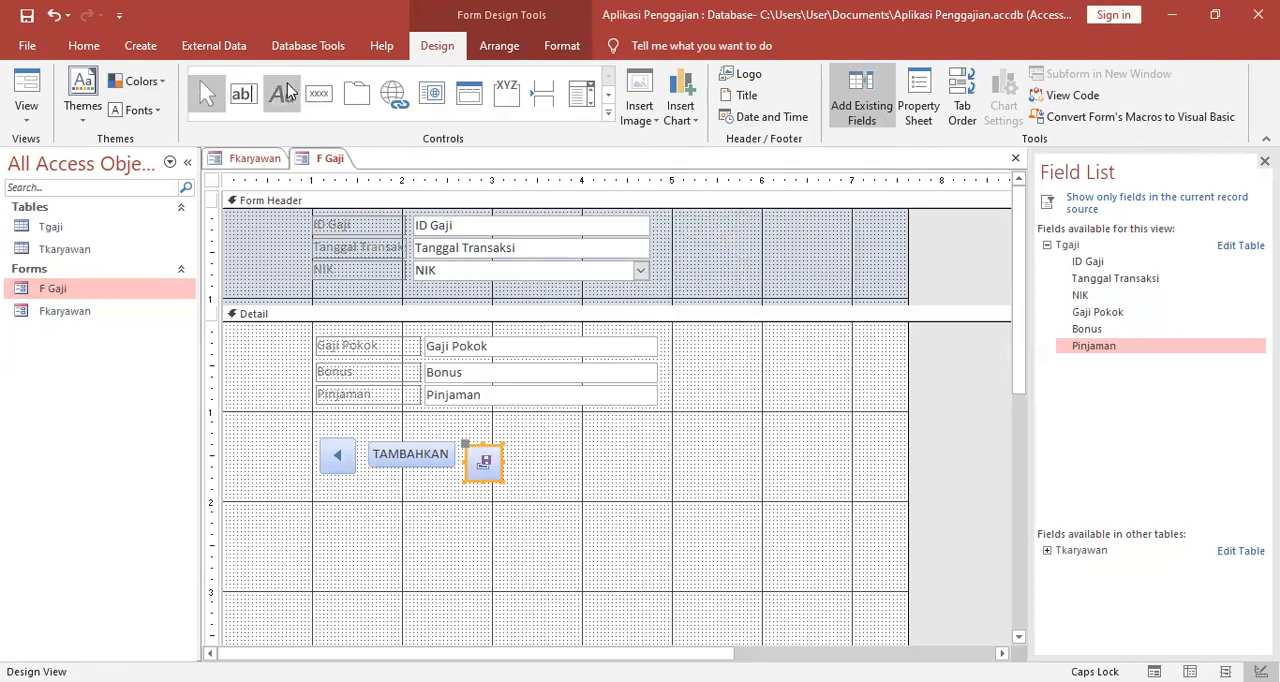
Add a Go To Next Record command button with the Go To Next picture beside the save button.
left_click(319, 93)
left_click(514, 440)
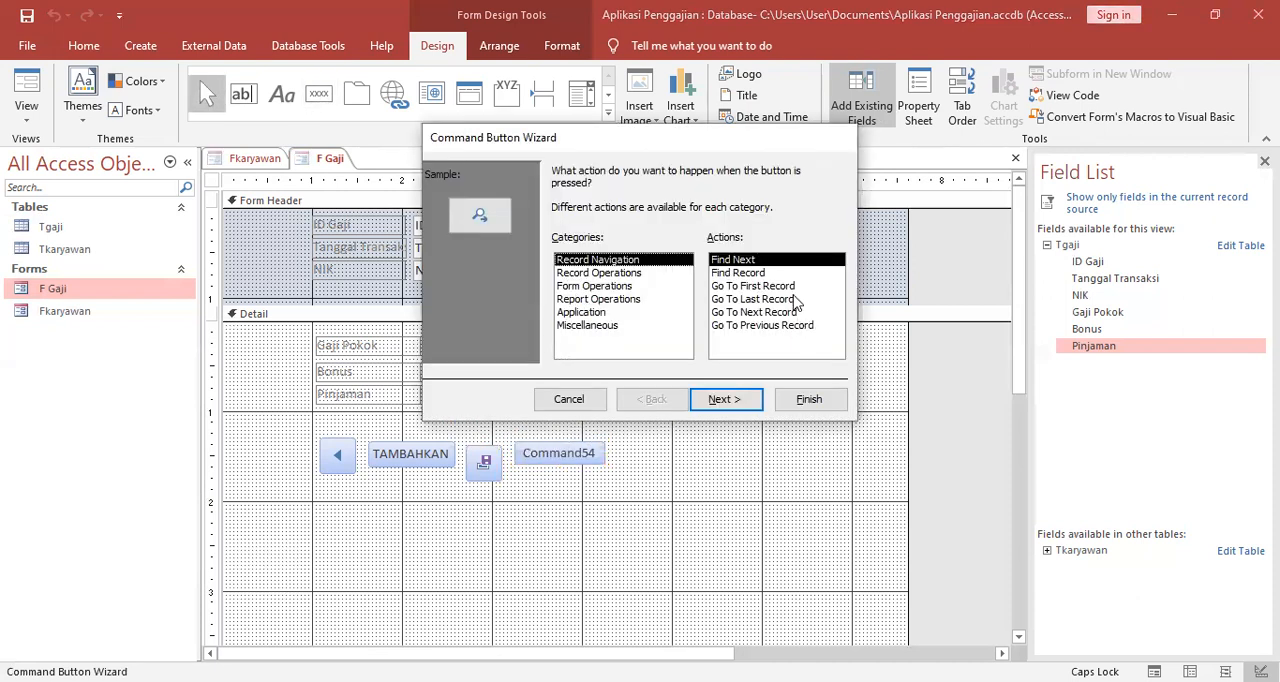
left_click(780, 312)
left_click(732, 400)
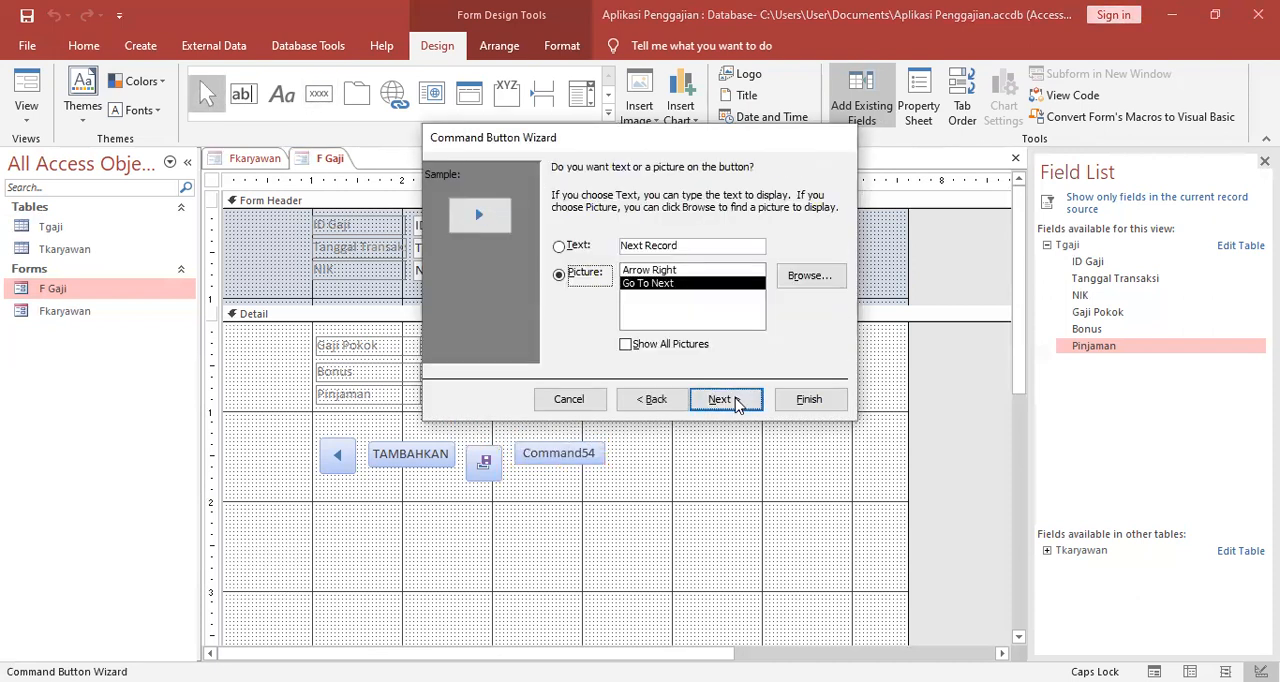
left_click(736, 402)
left_click(812, 400)
Arrange the previous-record, TAMBAHKAN, save and next-record buttons together in a tabular layout.
left_click(330, 460)
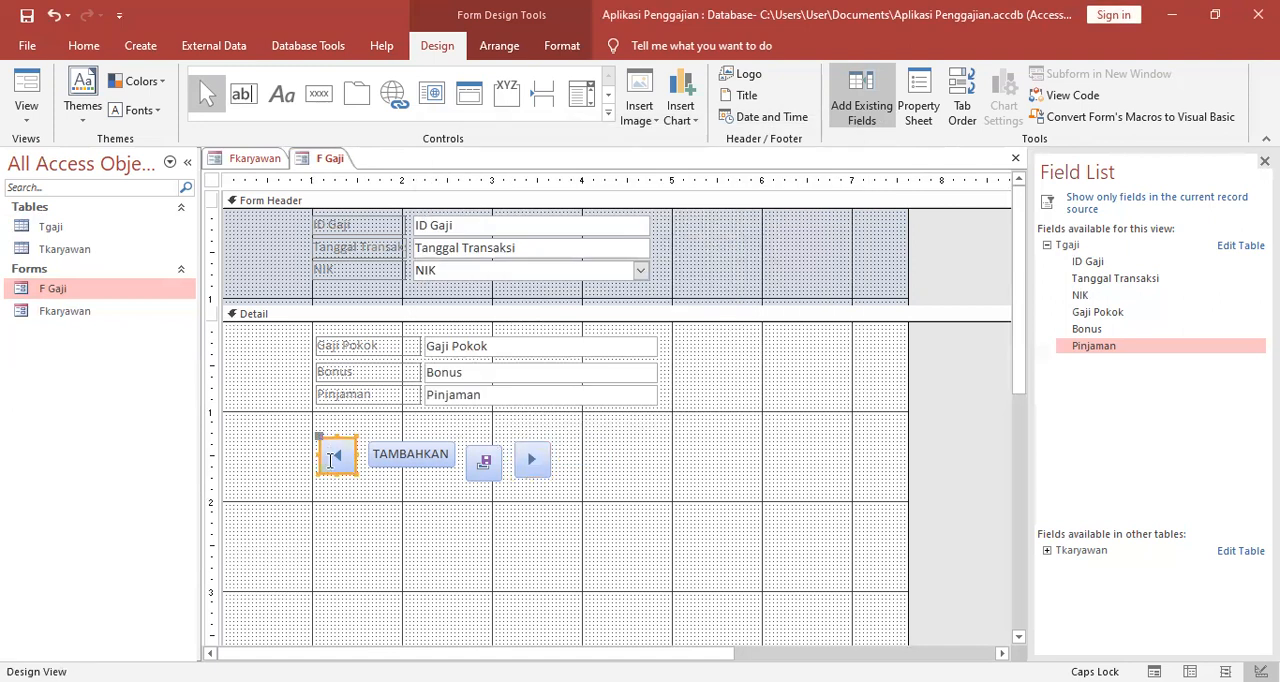
left_click(418, 463, "ctrl")
left_click(485, 465, "ctrl")
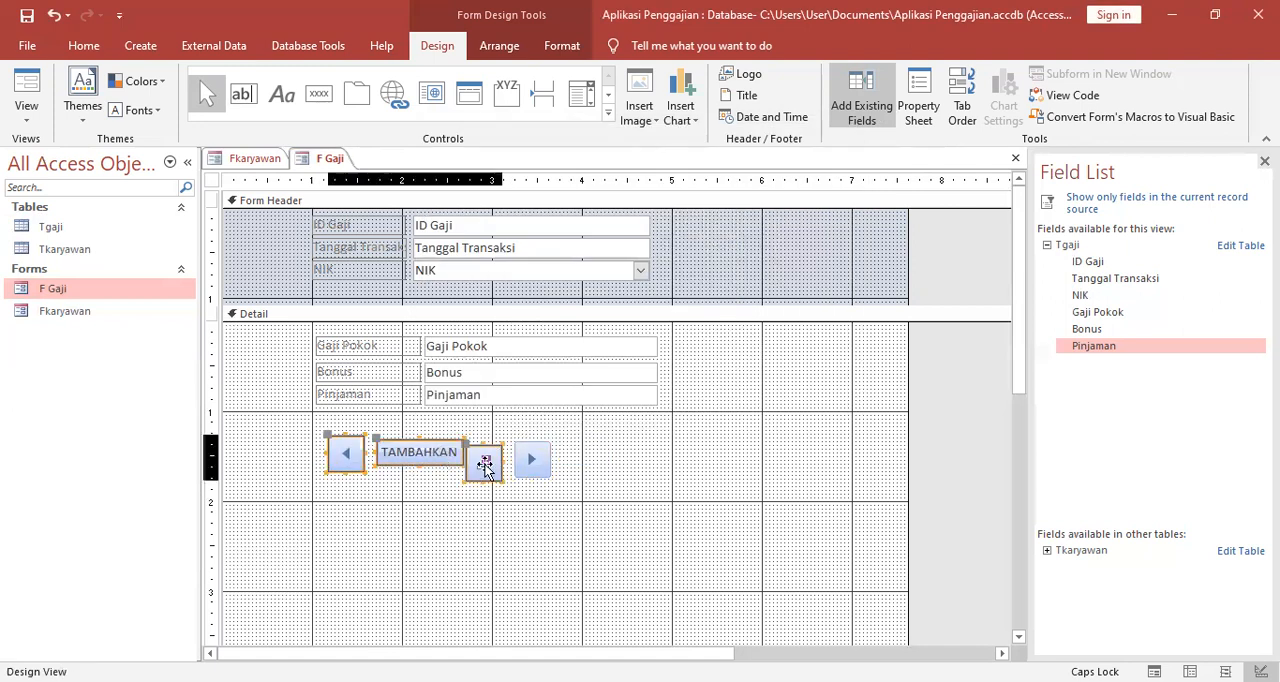
left_click(518, 465, "ctrl")
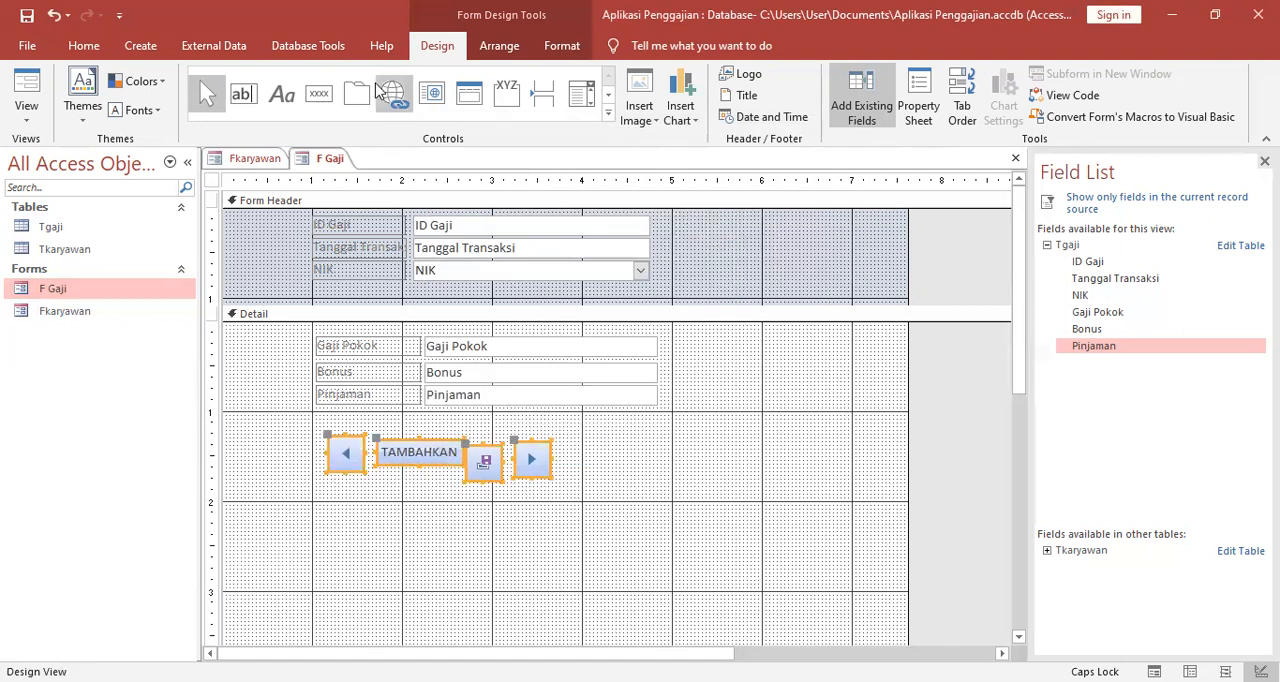
left_click(499, 46)
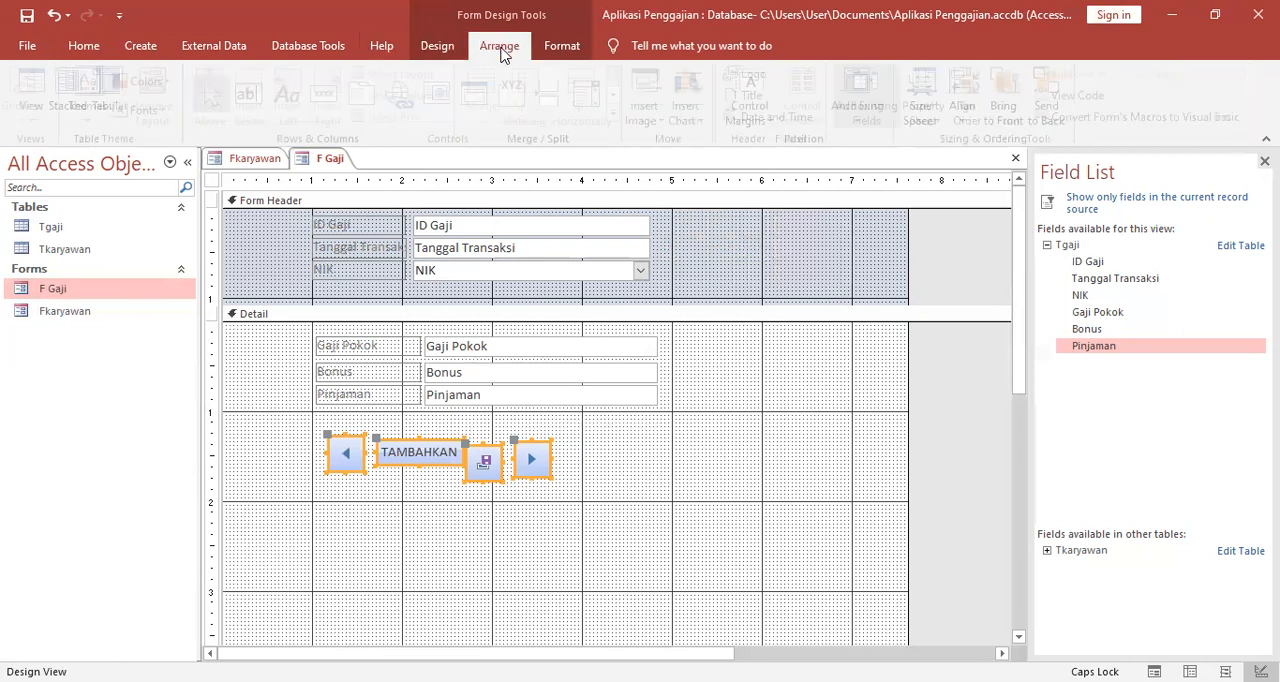
left_click(116, 103)
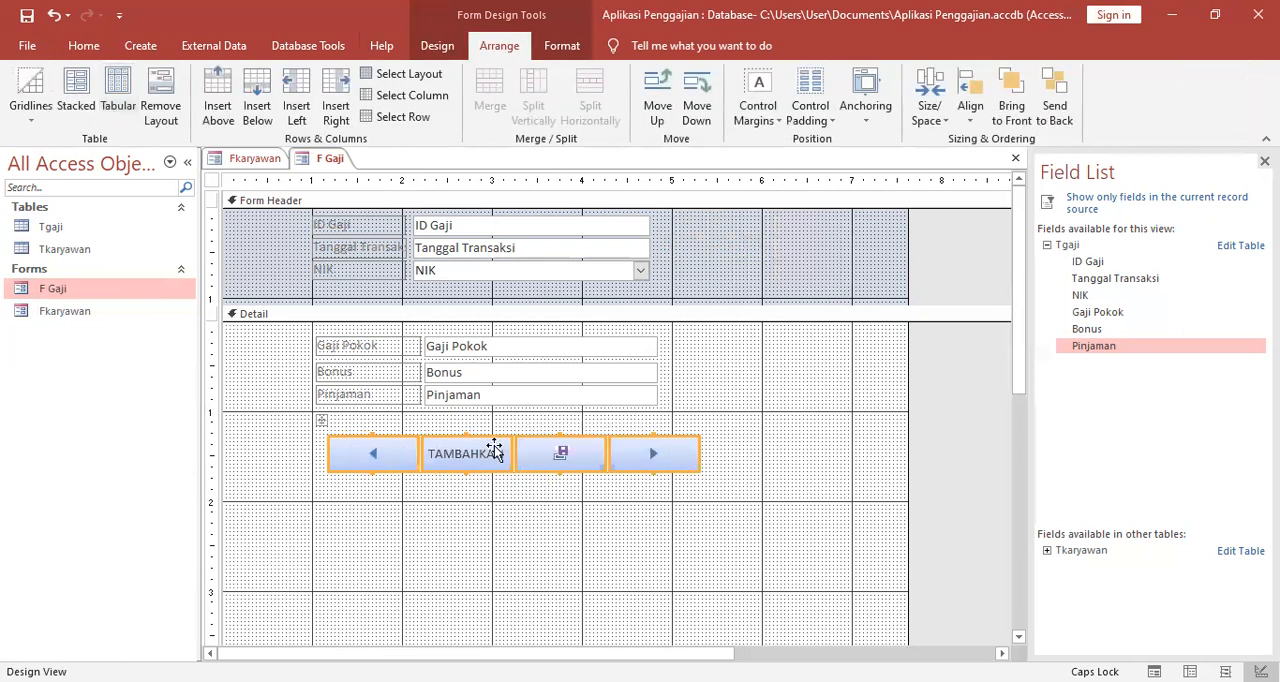
Move the whole button row so its left edge lines up with the Gaji Pokok, Bonus and Pinjaman labels.
left_click(528, 523)
left_click(528, 449)
left_click(352, 449)
left_click(317, 424)
left_click_drag(315, 428, 306, 418)
left_click(542, 550)
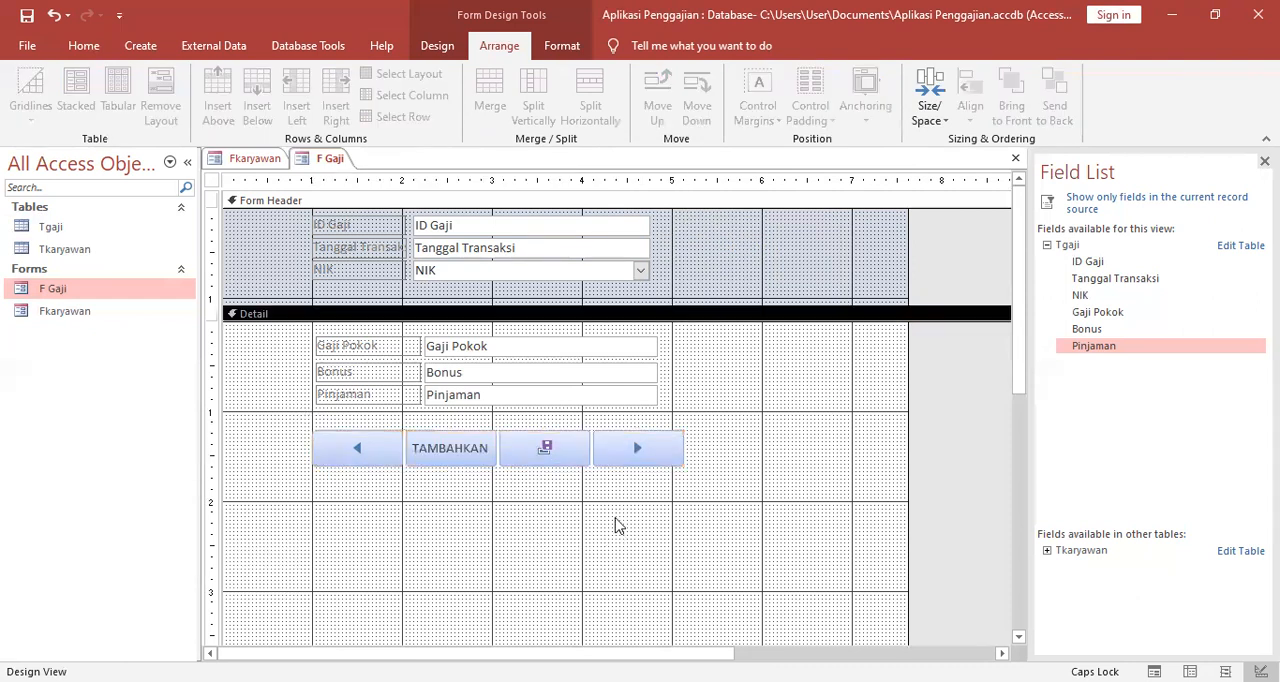
Show F Gaji in Form View, save the form, and save the current record with the form's own save button.
right_click(330, 162)
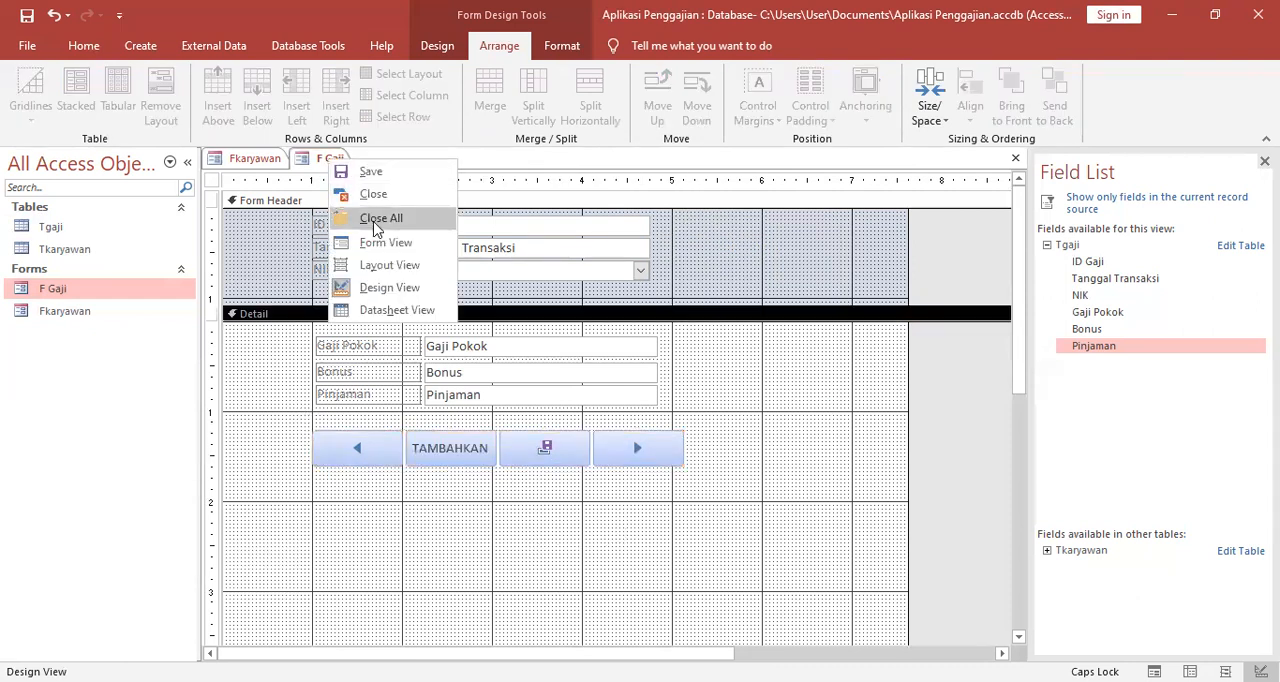
left_click(382, 246)
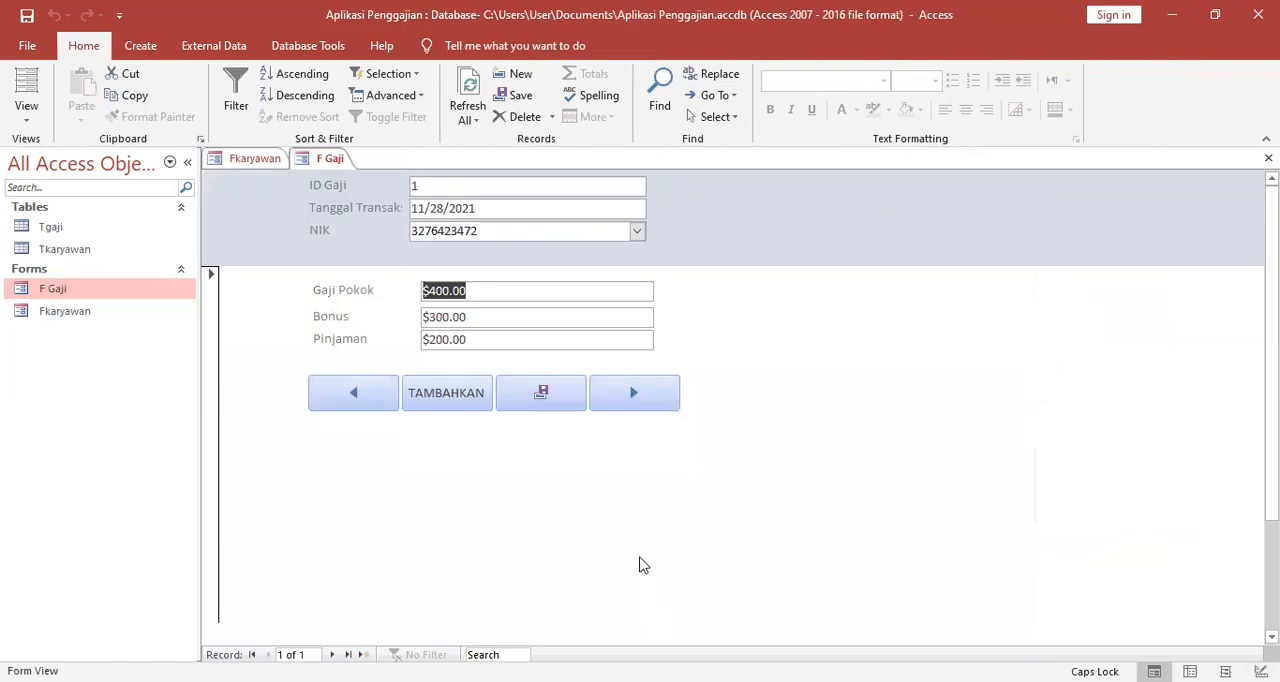
left_click(533, 402)
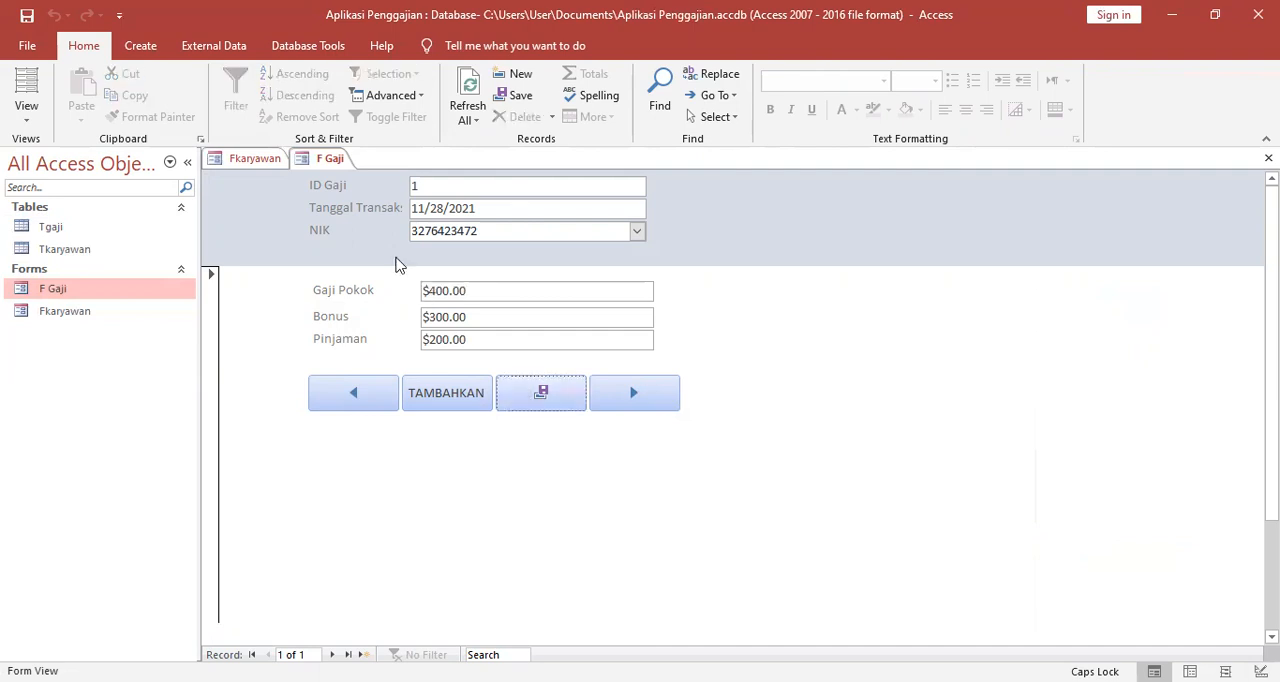
right_click(333, 158)
left_click(374, 164)
left_click(543, 393)
Close the F Gaji and Fkaryawan forms.
right_click(352, 163)
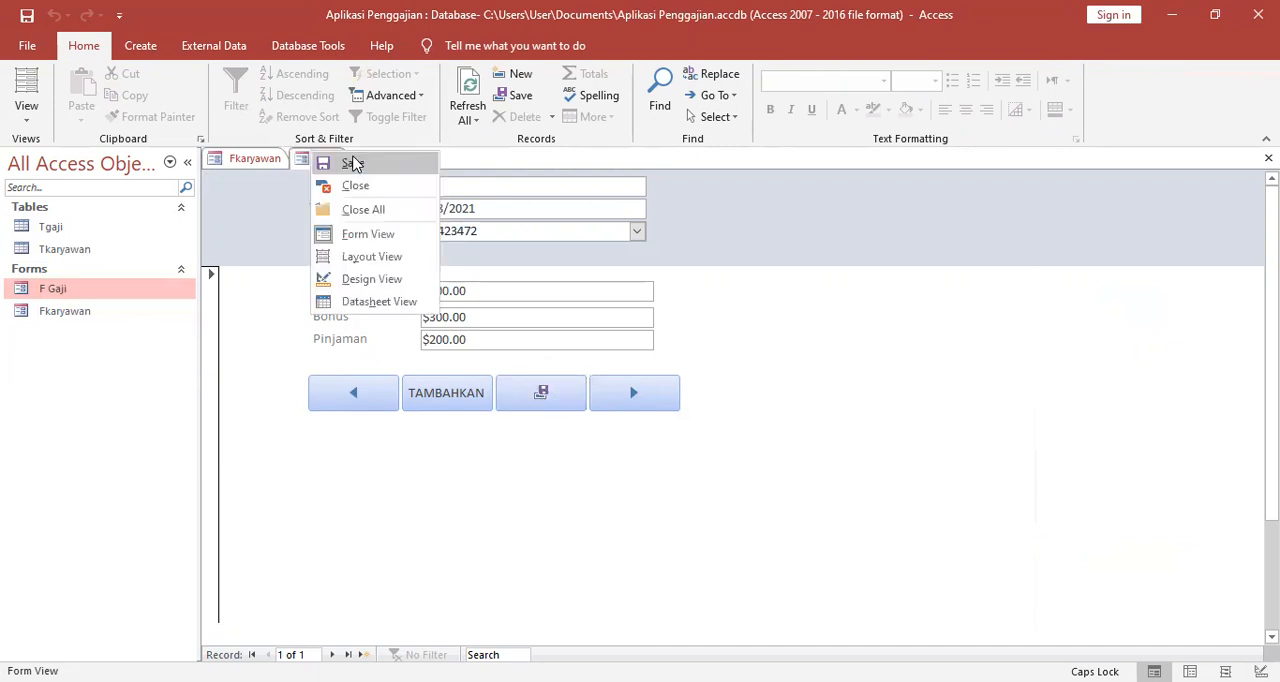
left_click(360, 187)
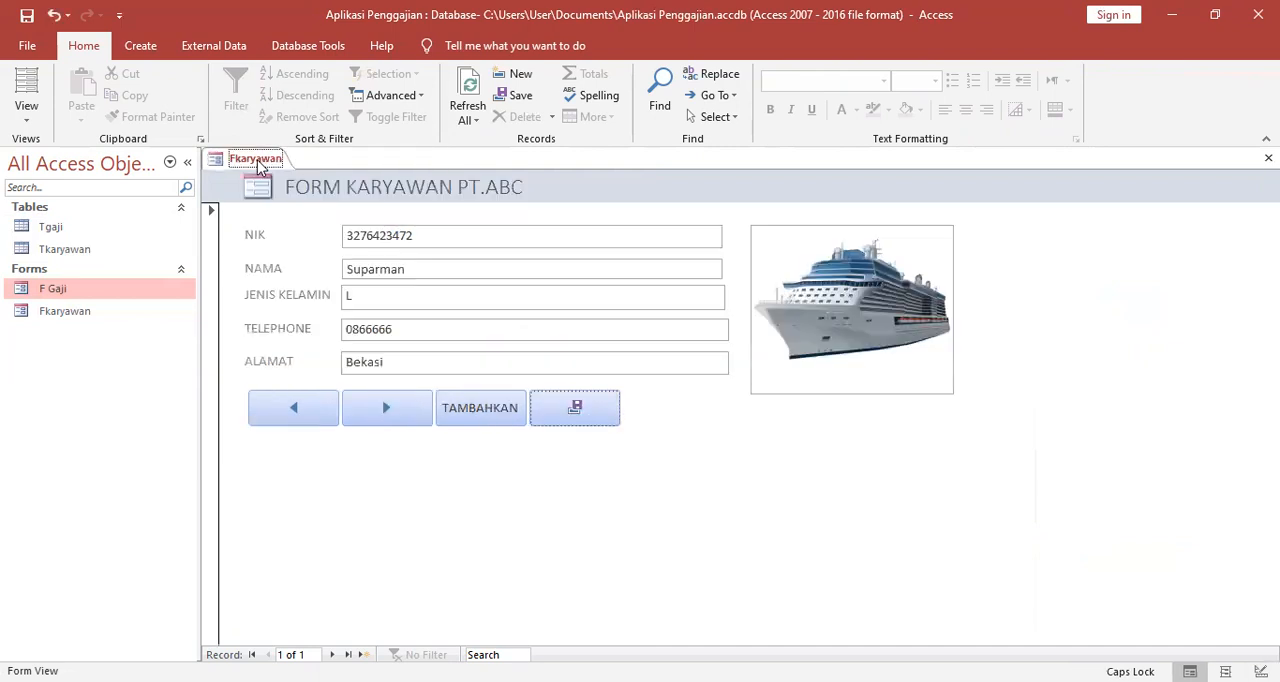
right_click(257, 160)
left_click(304, 196)
Reopen F Gaji to check its layout, try its save-record button, and close the form.
left_click(108, 313)
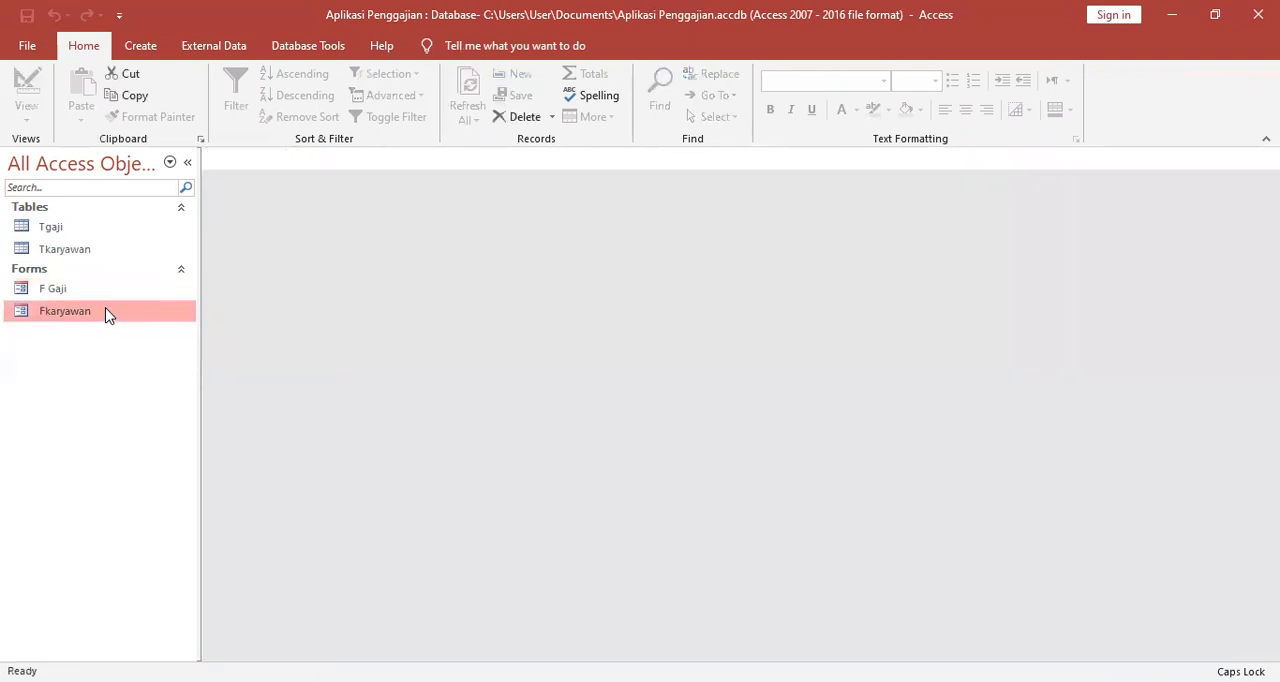
left_click(95, 290)
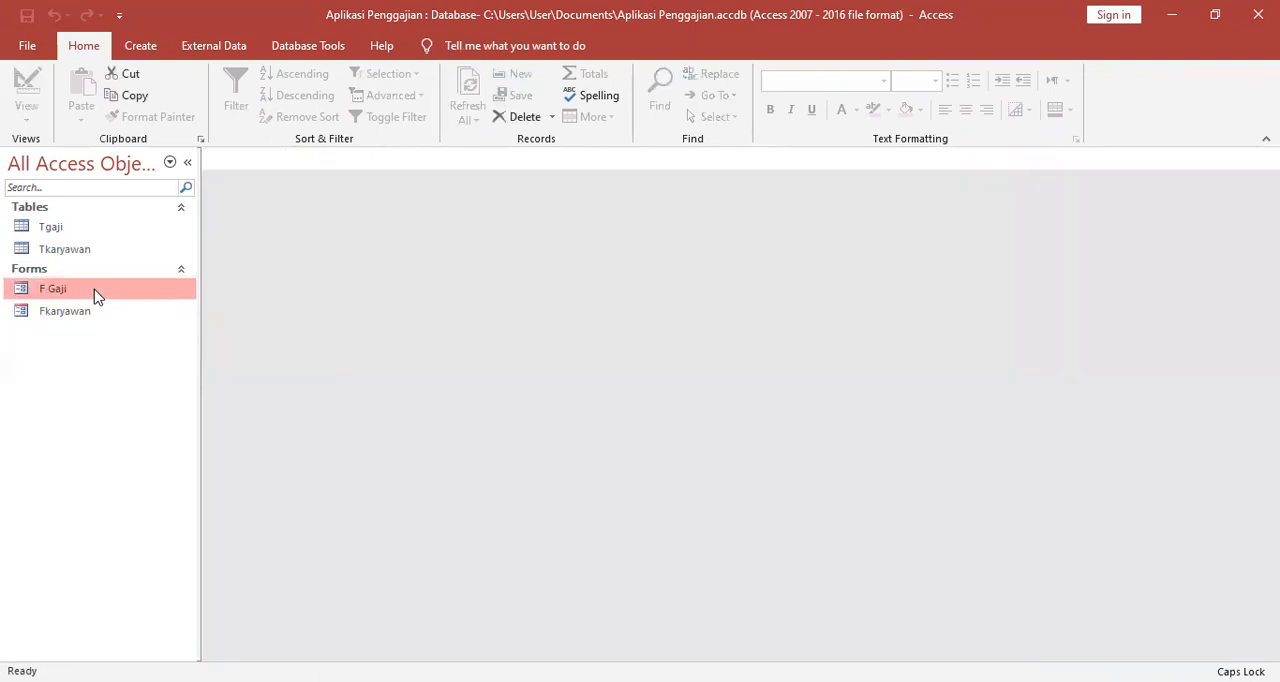
double_click(95, 290)
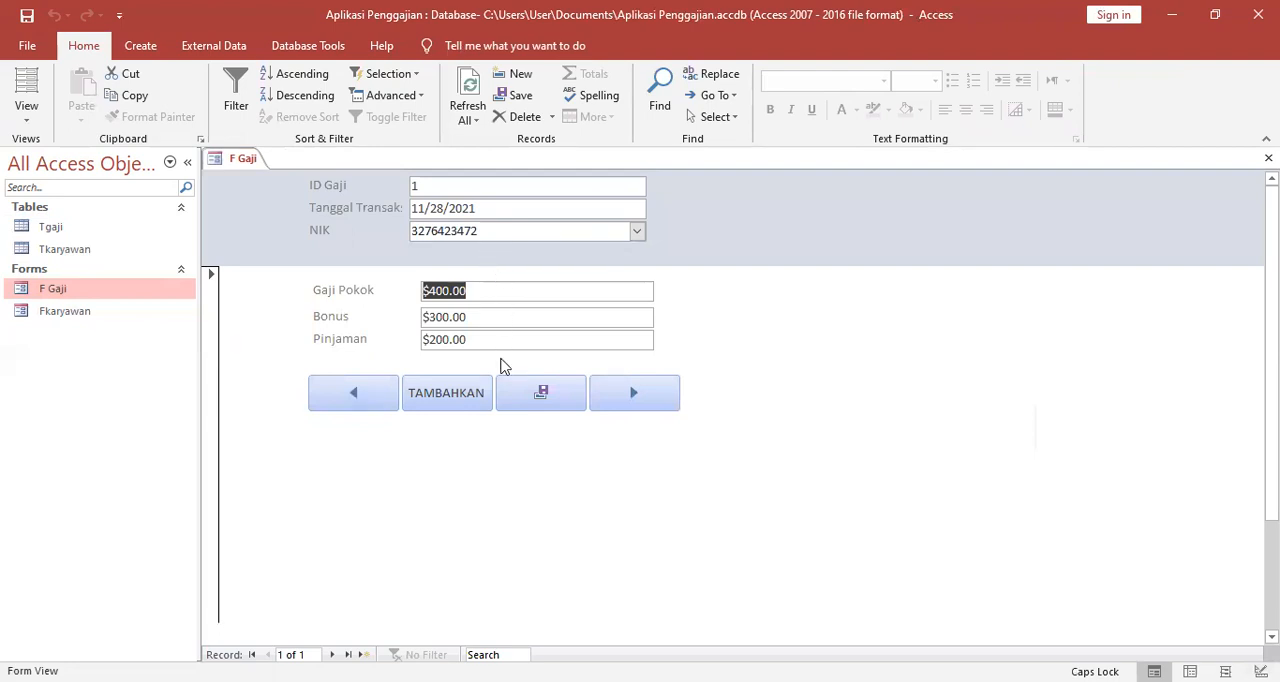
left_click(541, 393)
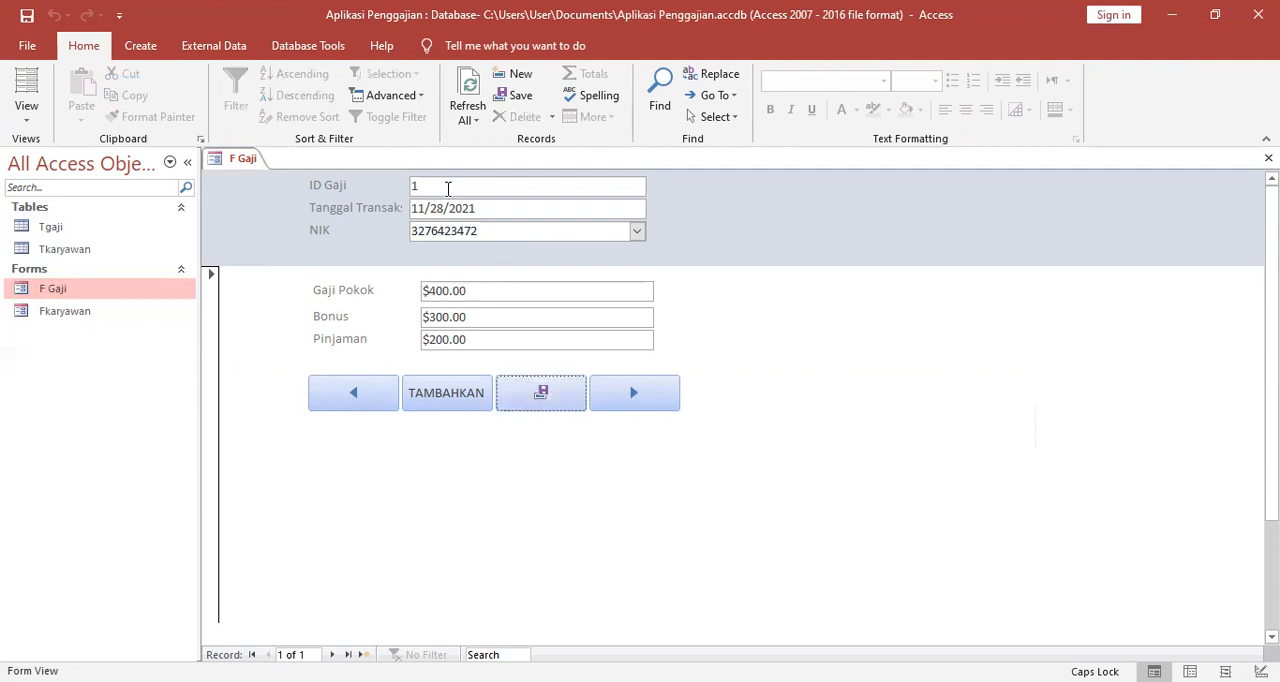
right_click(230, 160)
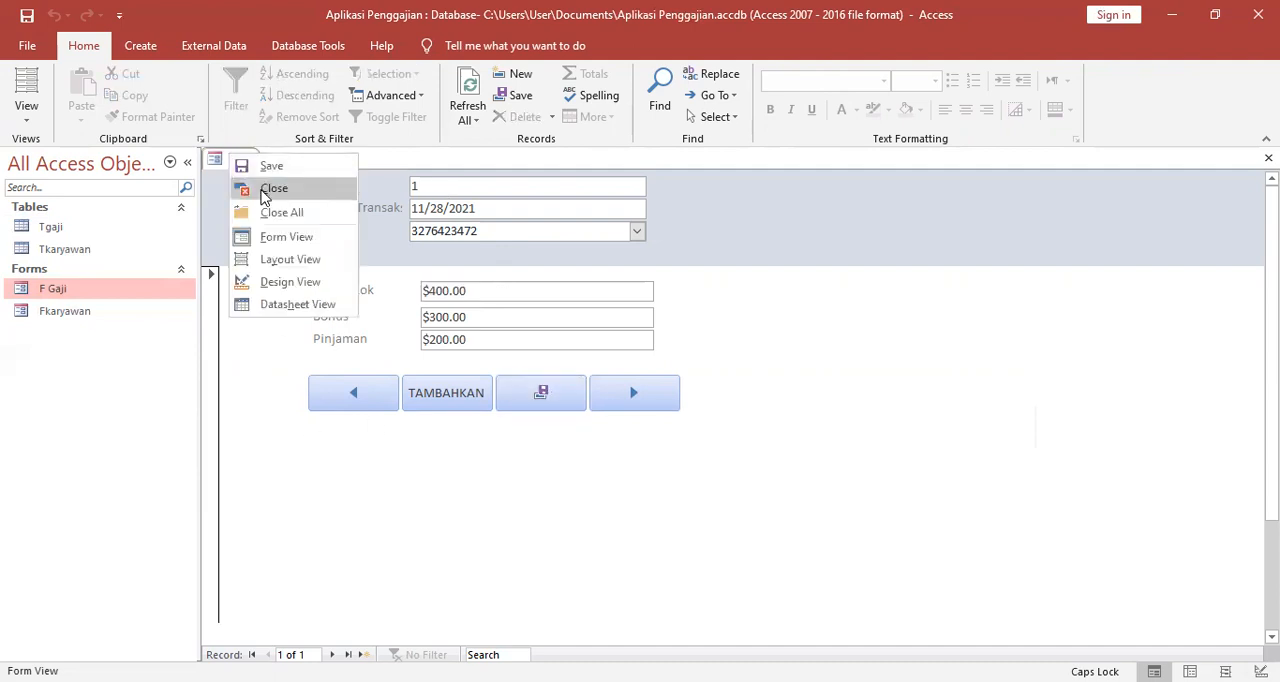
left_click(266, 186)
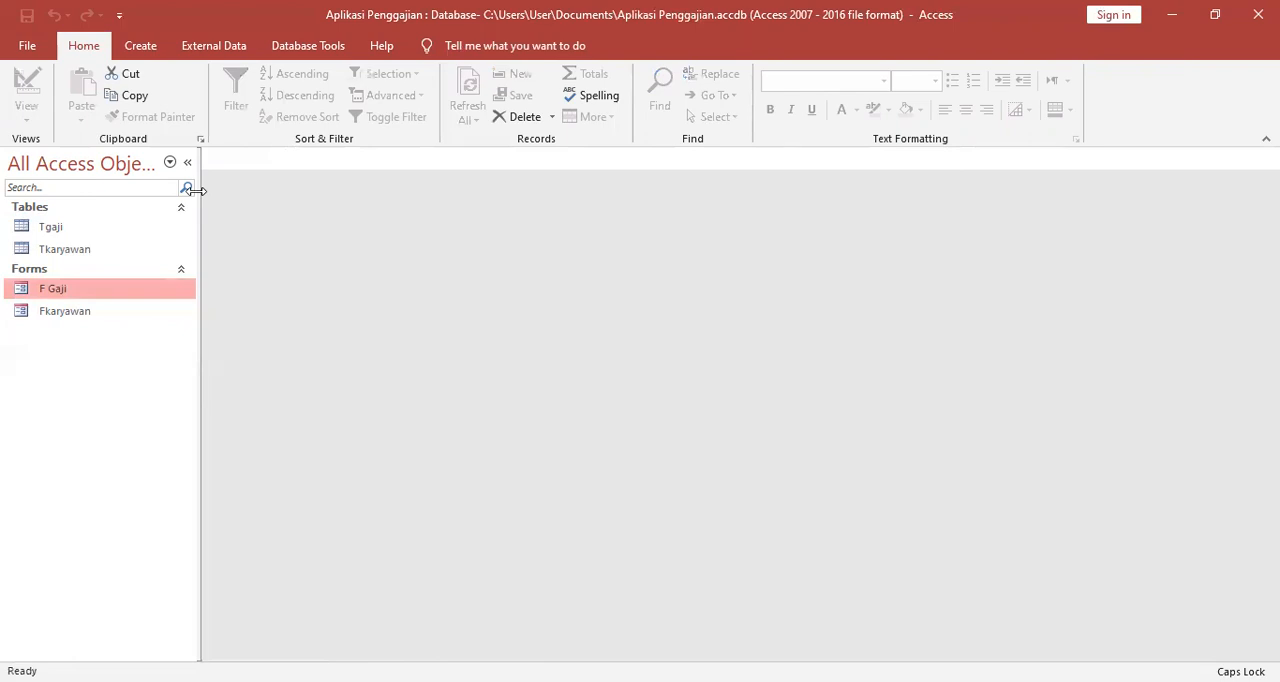